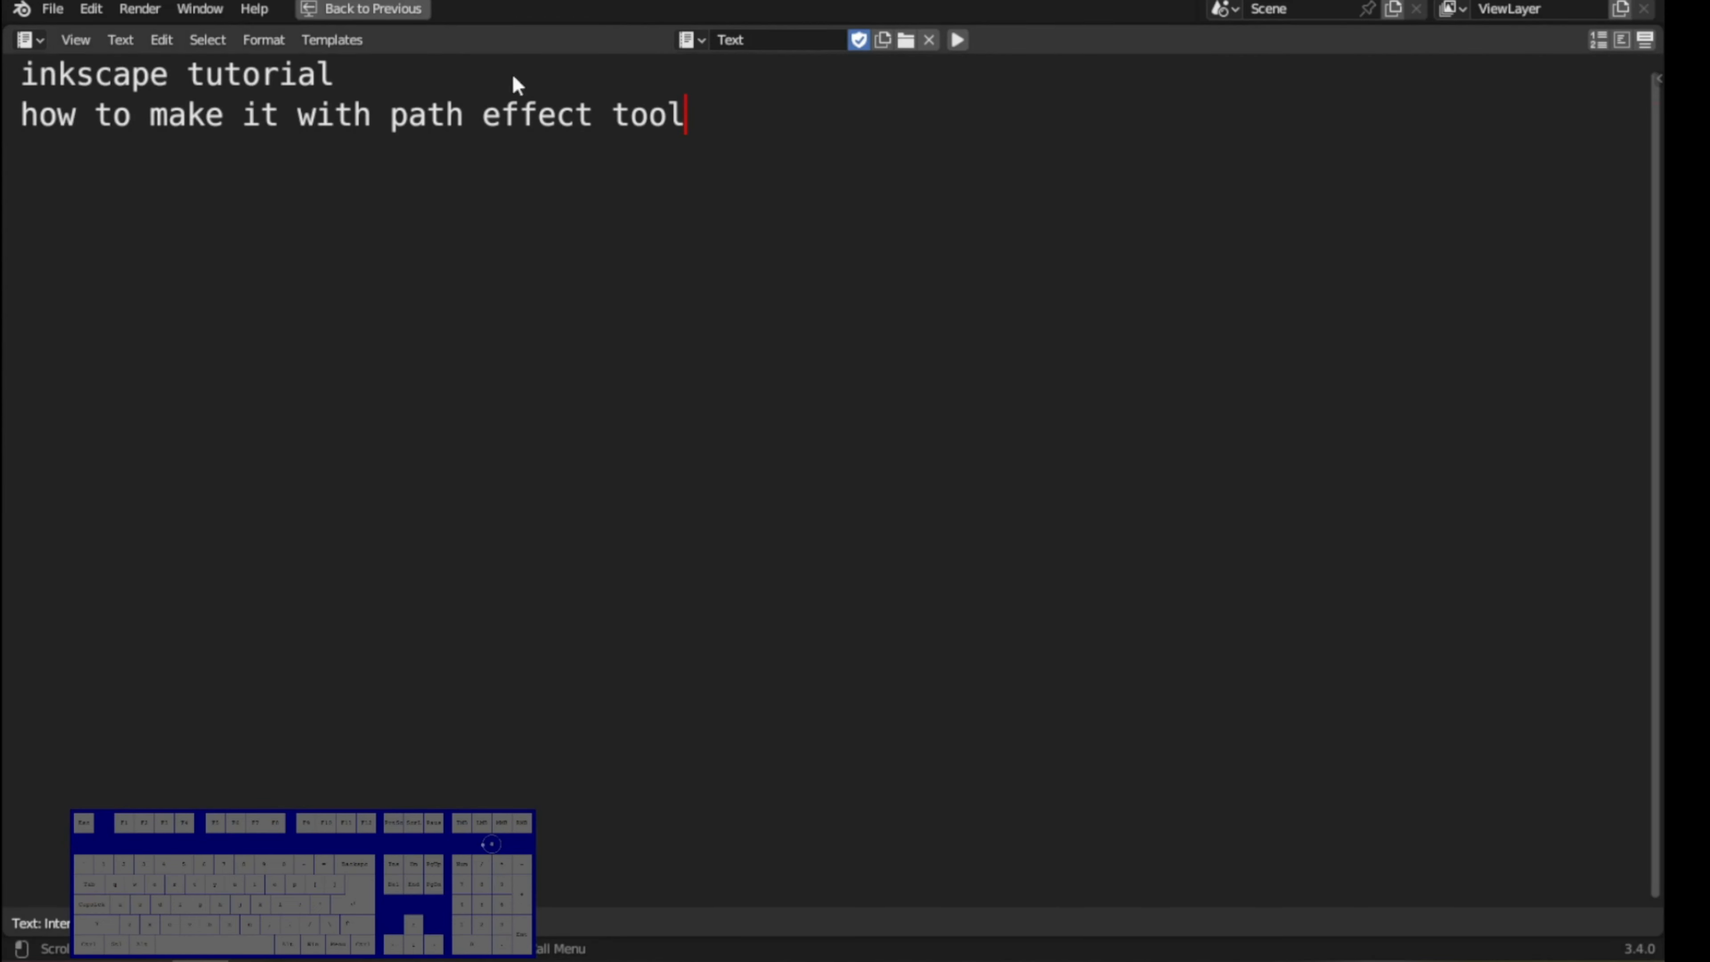
pyautogui.moveTo(20, 72); pyautogui.dragTo(370, 58)
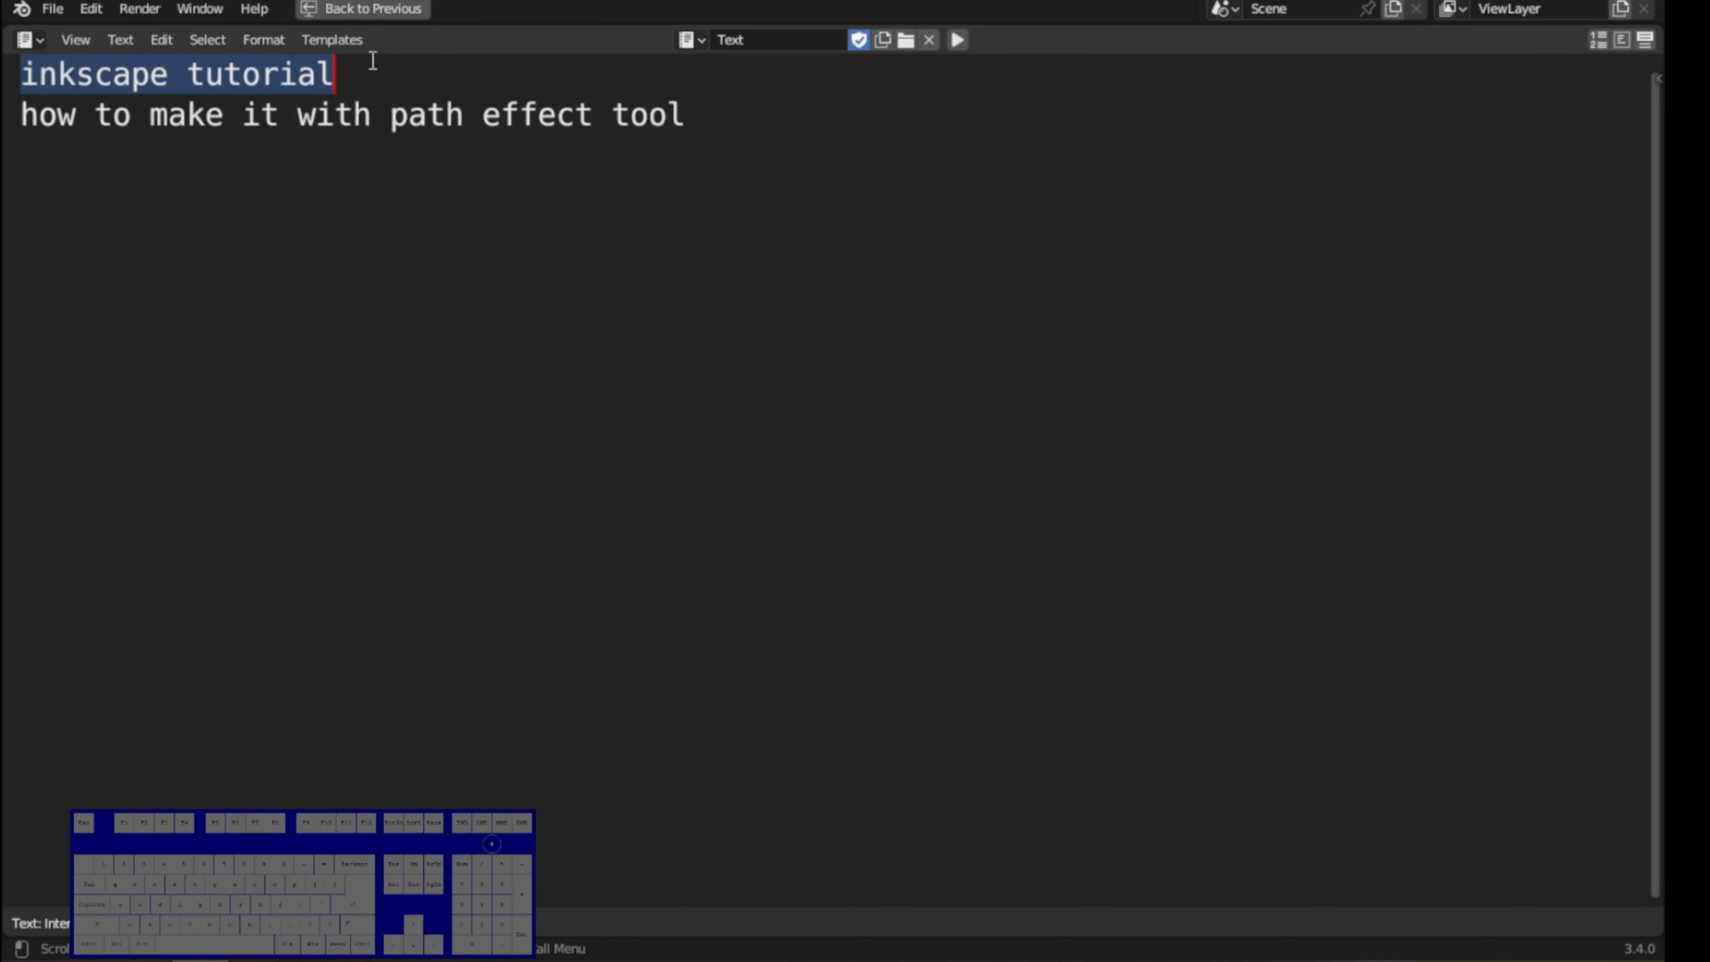
pyautogui.moveTo(77, 116); pyautogui.dragTo(576, 116)
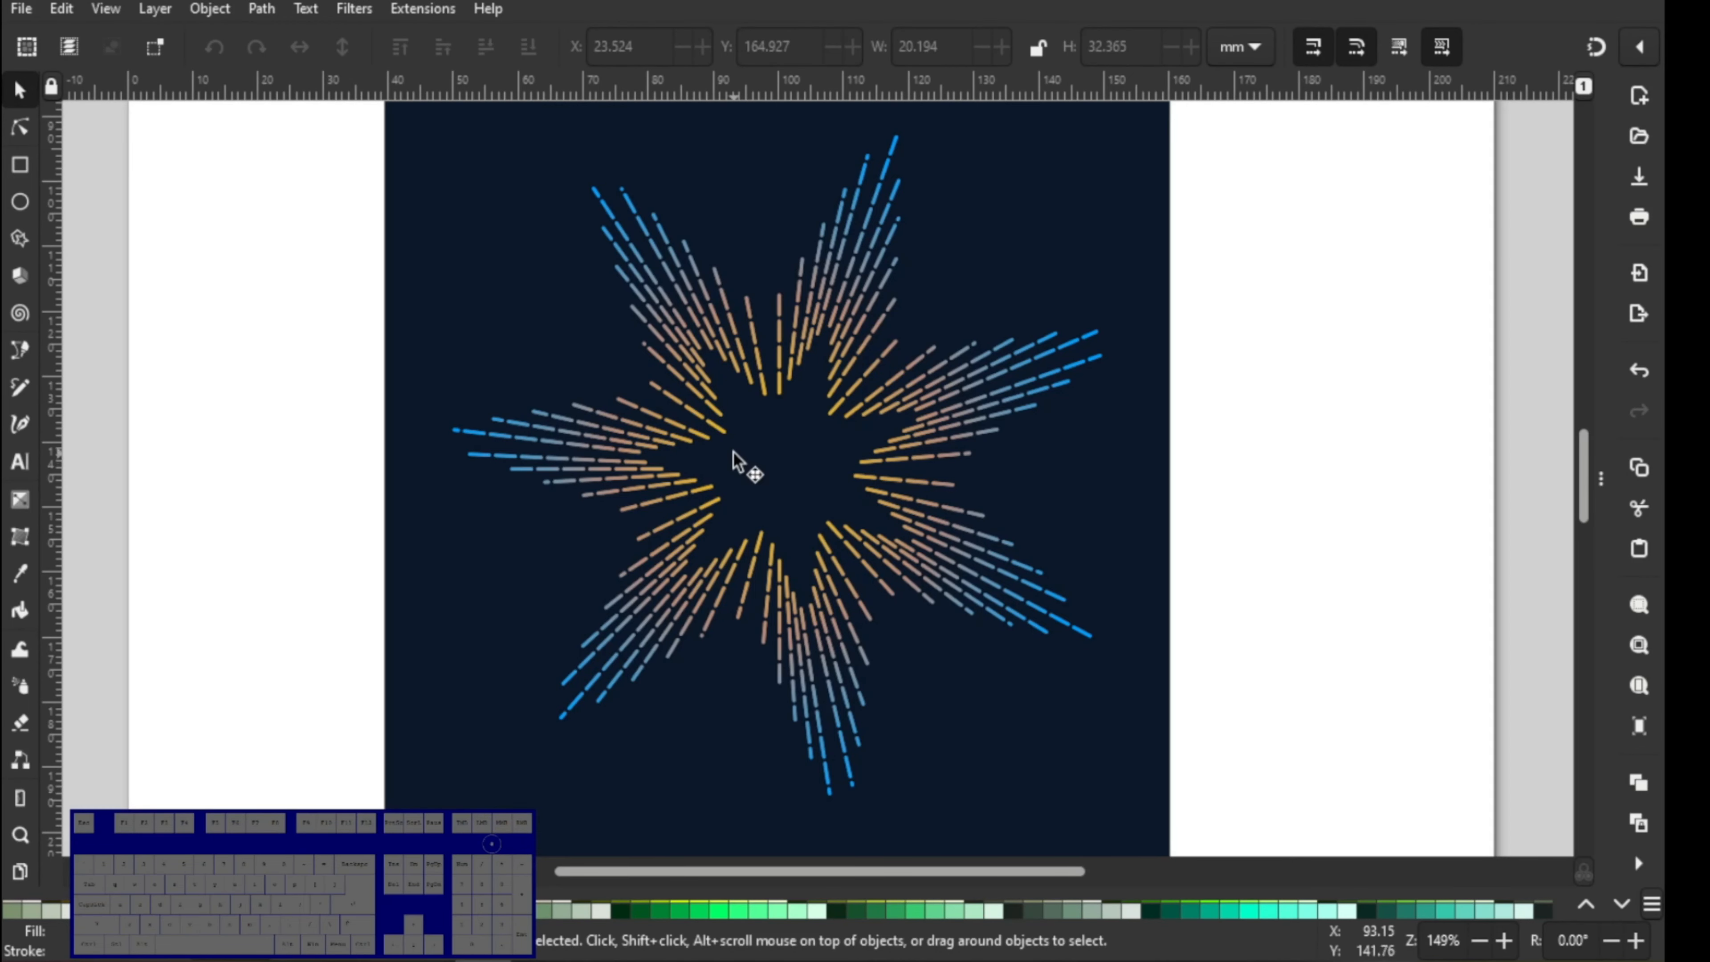
# - Switch to Inkscape and examine the finished dashed starburst artwork, including its path nodes
pyautogui.scroll(1, 736, 444)
pyautogui.scroll(-1, 737, 435)
pyautogui.scroll(1, 737, 435)
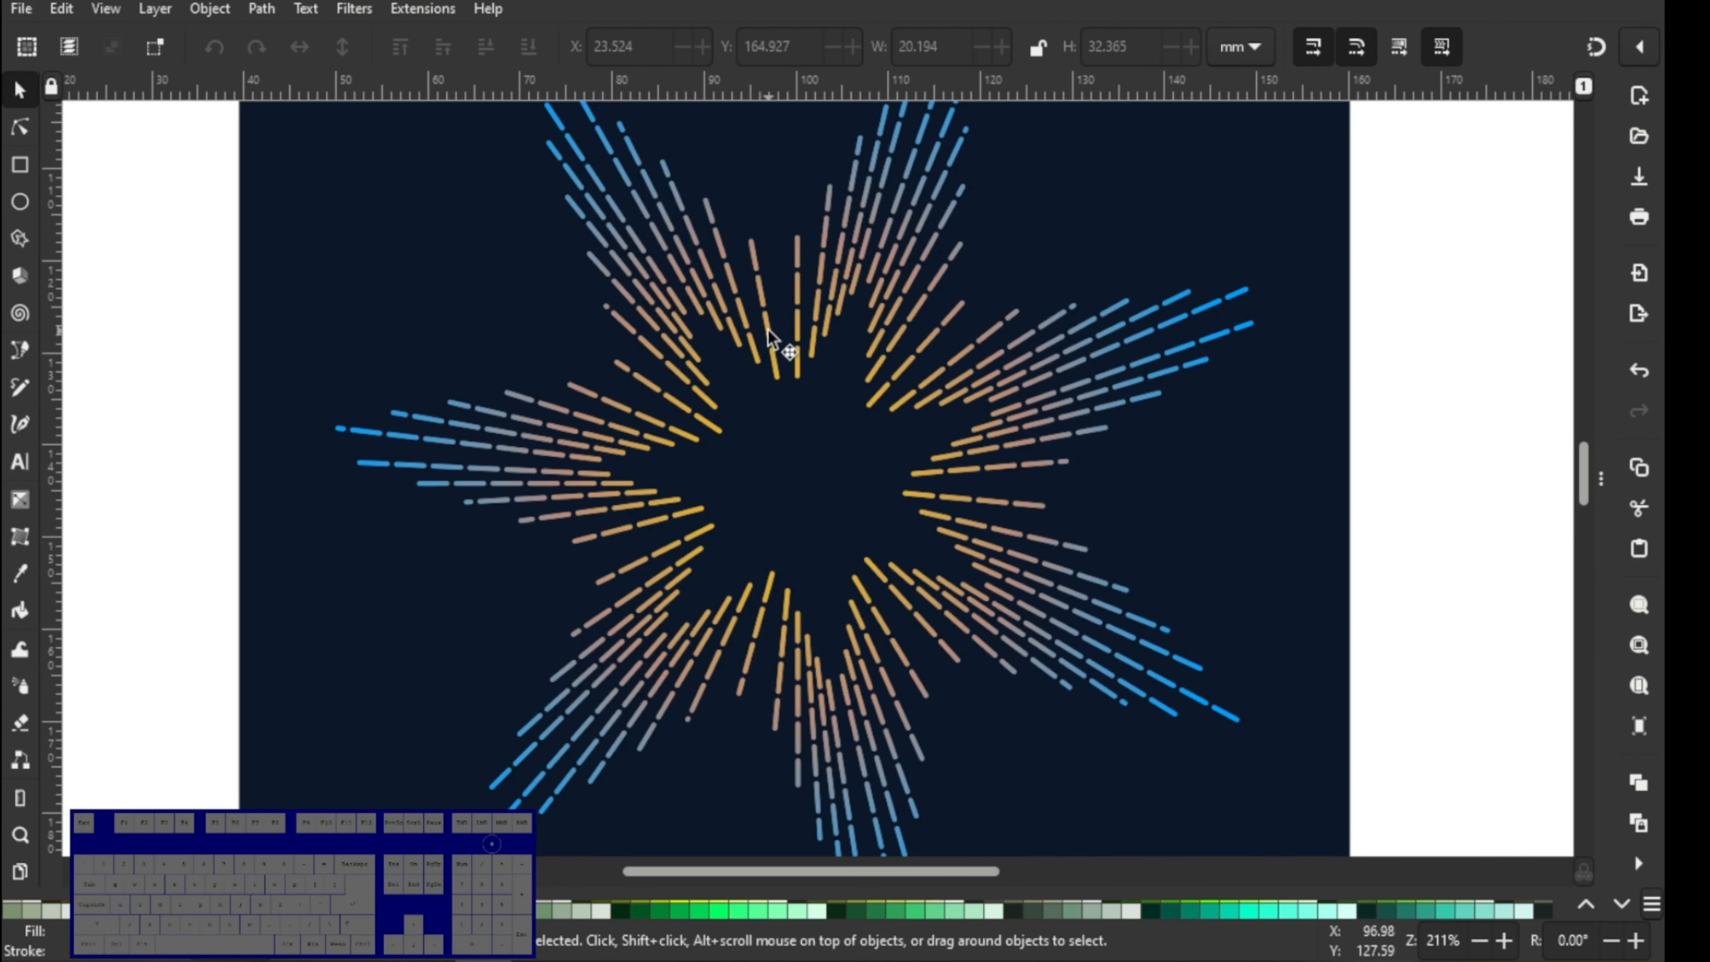
pyautogui.click(770, 337)
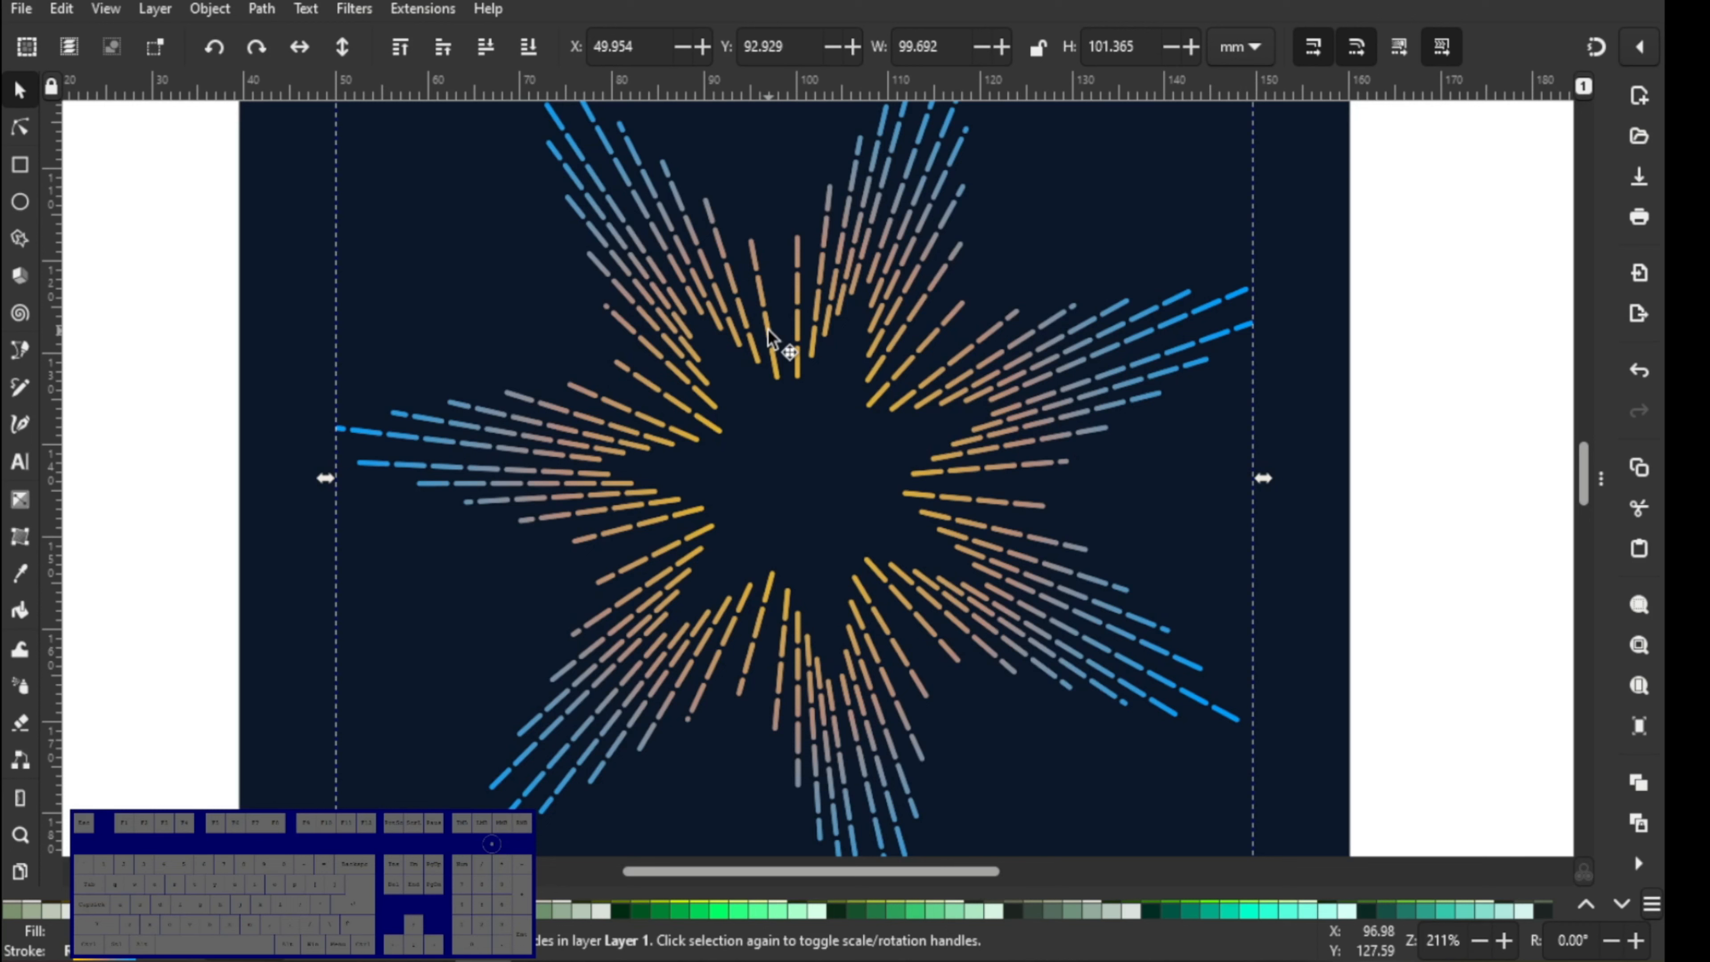
pyautogui.press('n')
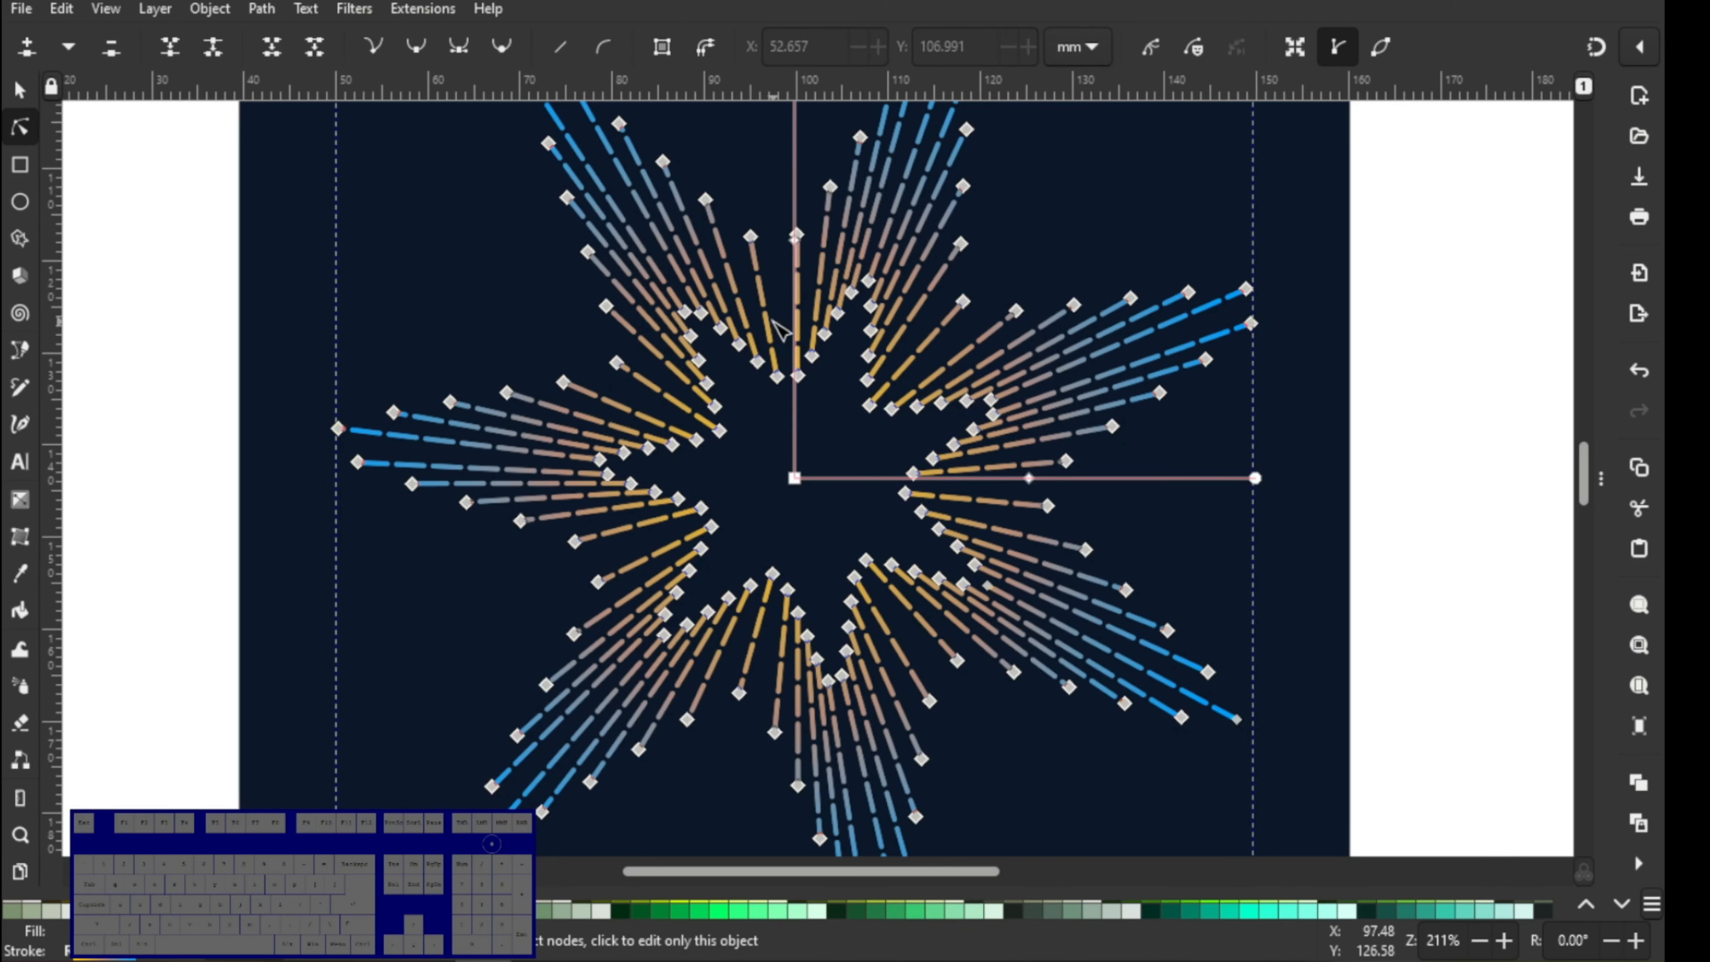
pyautogui.press('s')
pyautogui.keyDown('ctrl'); pyautogui.scroll(-1, 772, 319); pyautogui.keyUp('ctrl')
pyautogui.keyDown('ctrl'); pyautogui.scroll(1, 772, 319); pyautogui.keyUp('ctrl')
pyautogui.keyDown('ctrl'); pyautogui.scroll(-1, 772, 319); pyautogui.keyUp('ctrl')
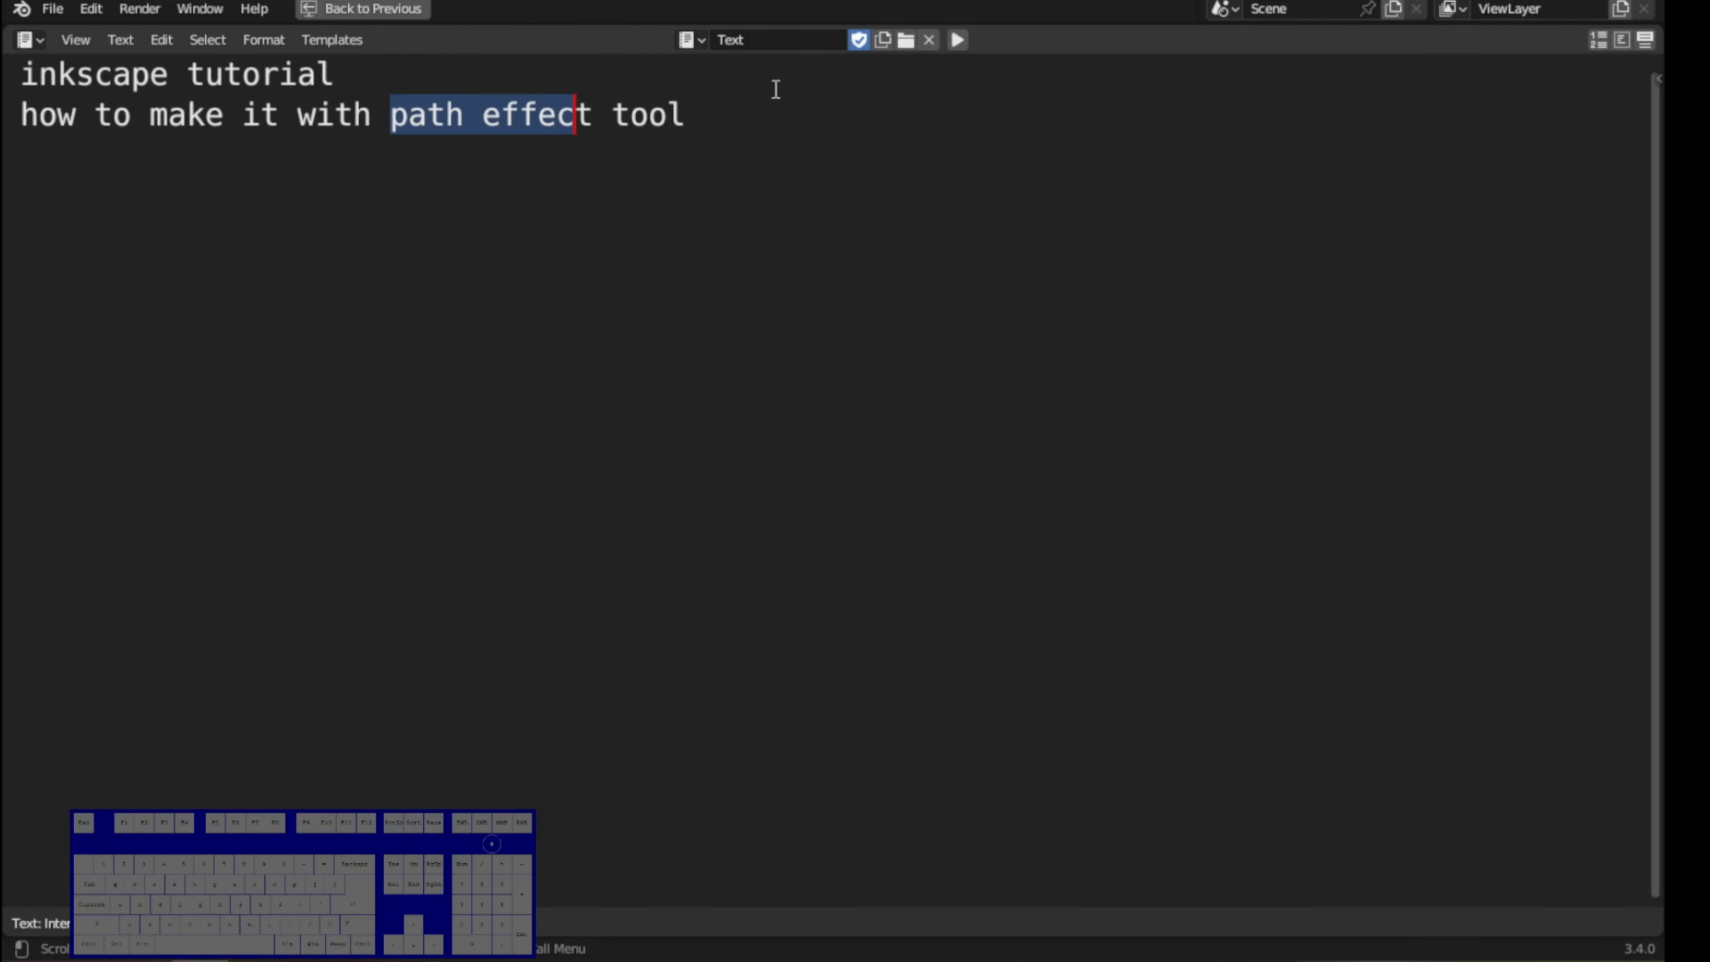
# - Switch to Blender's text editor and add the lines "let start", "follow me, virtual keyboart is here to follow" and "what Im pressing"
pyautogui.click(745, 116)
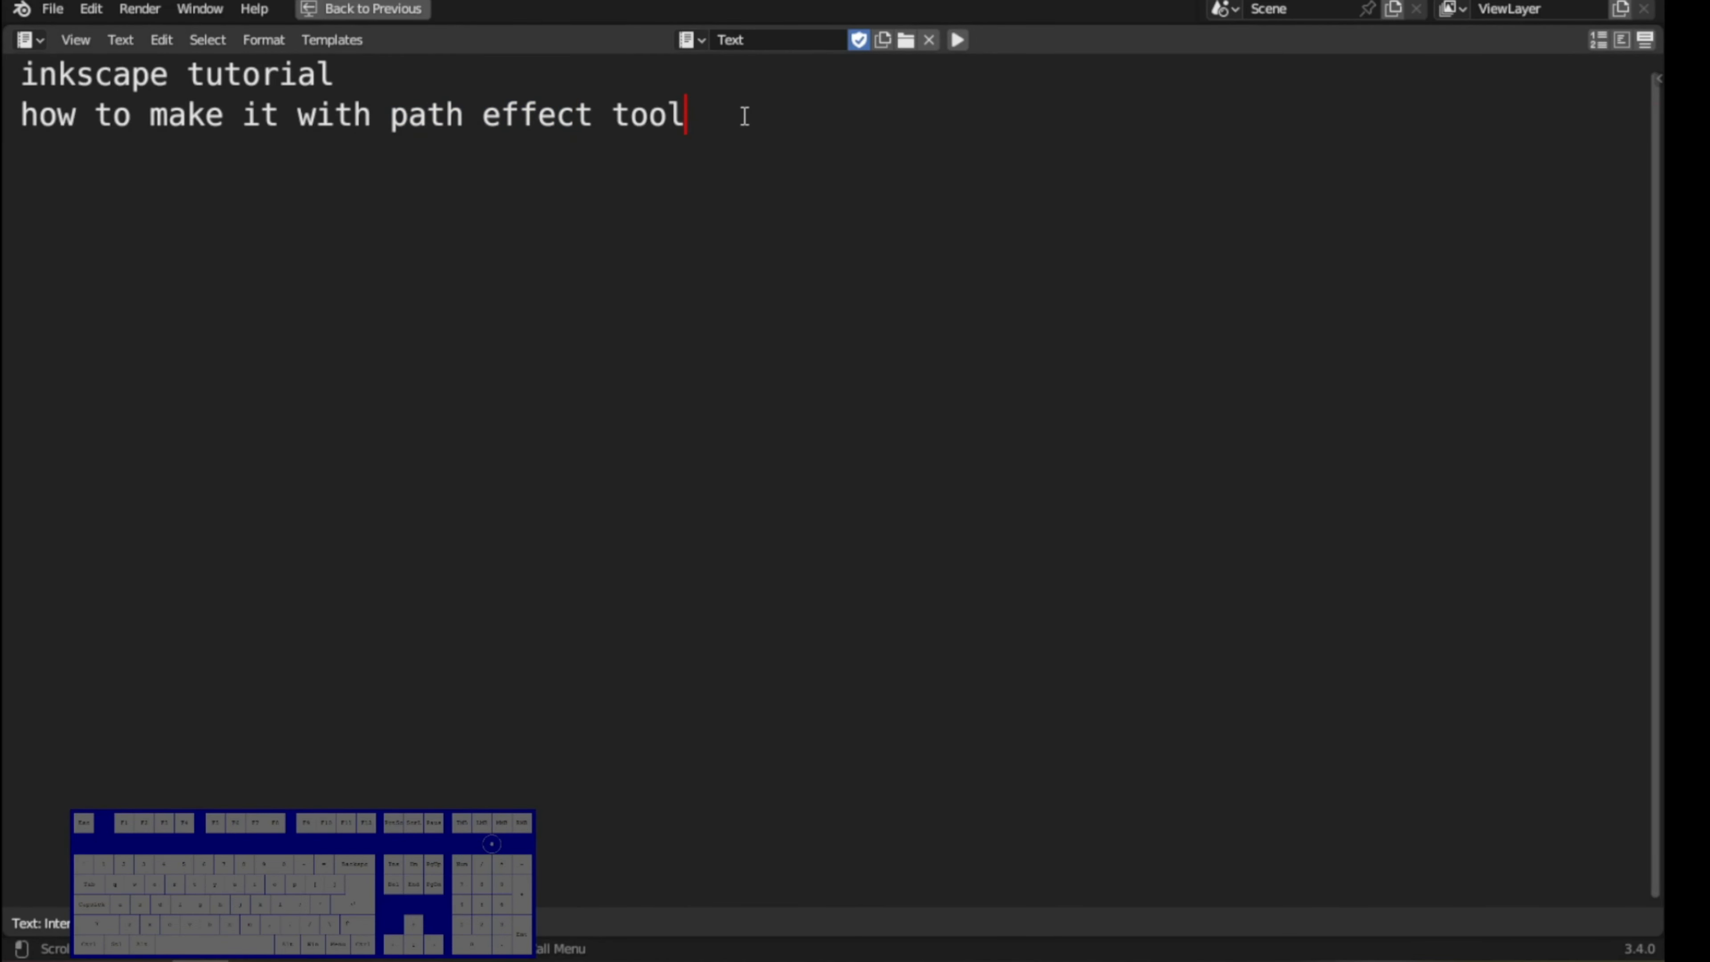
pyautogui.press('Return')
pyautogui.write('let start')
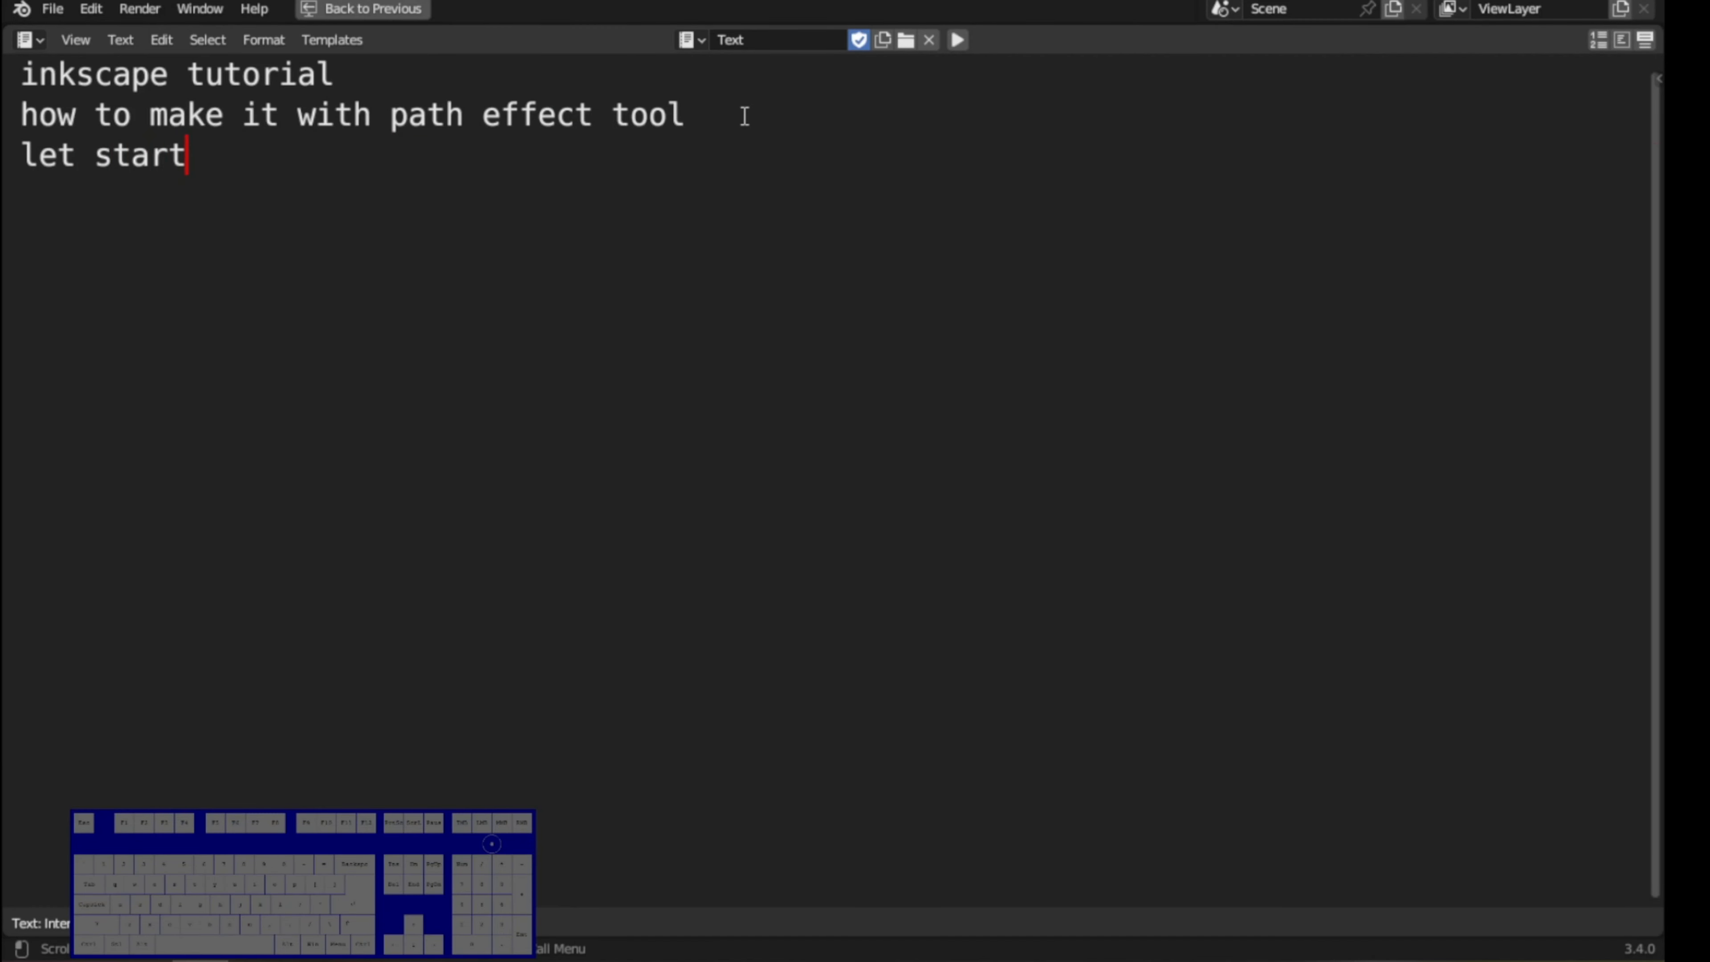
pyautogui.write('follow ')
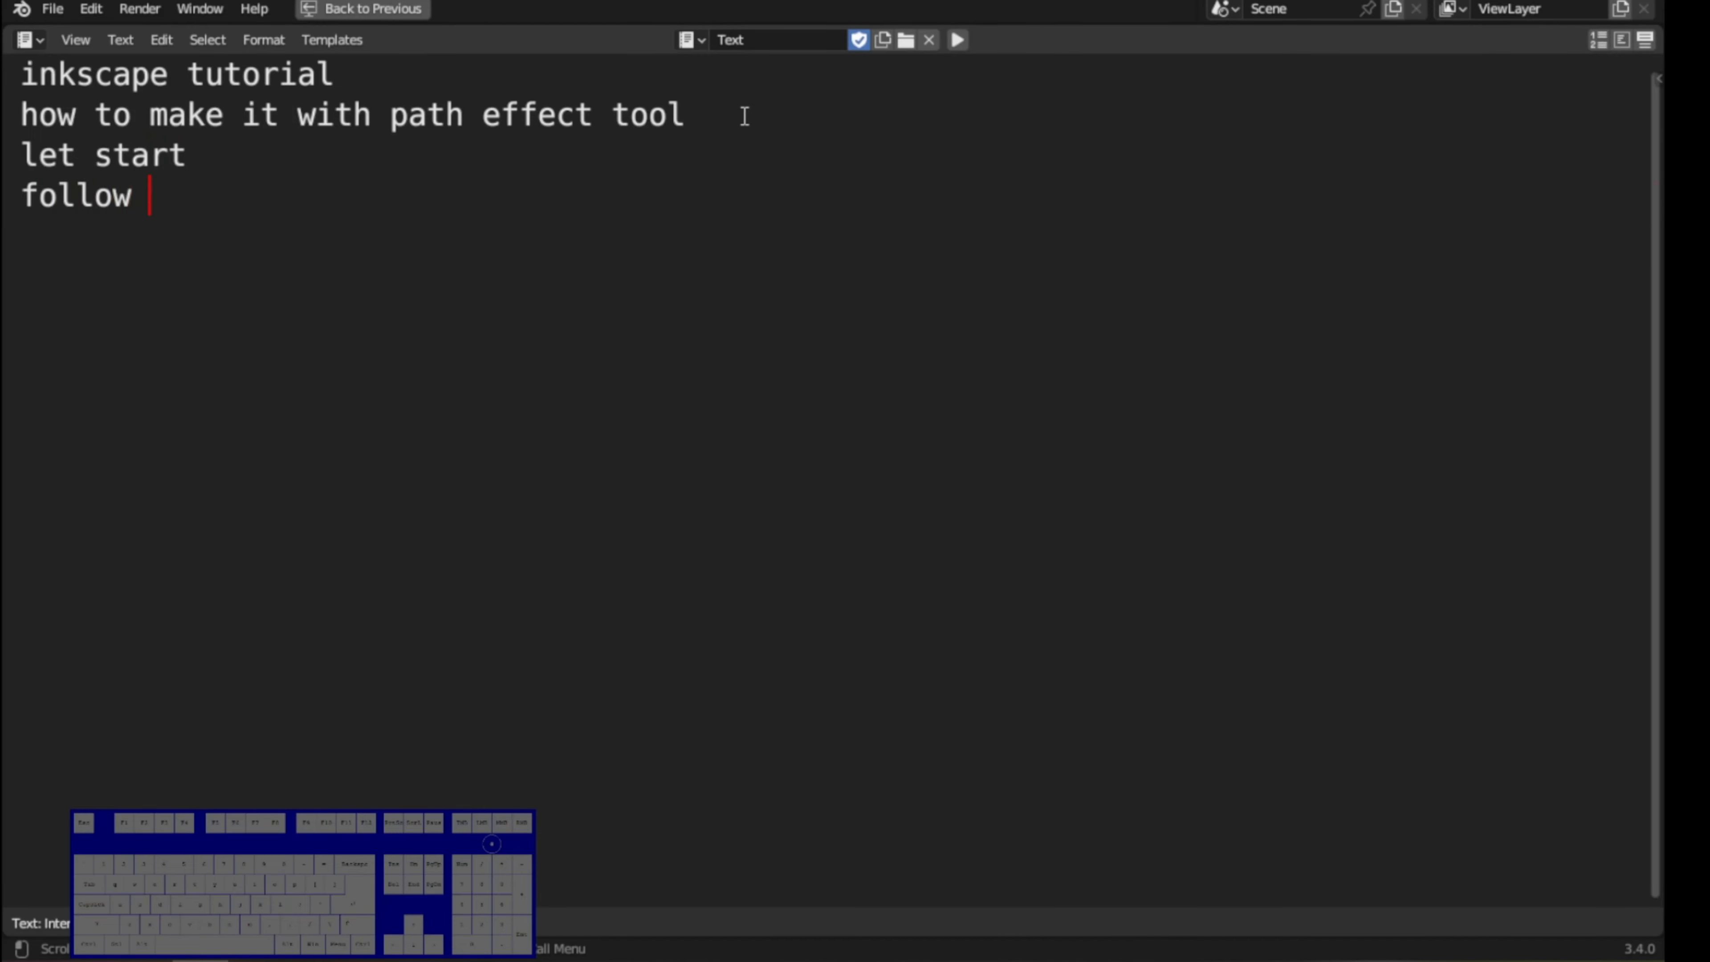
pyautogui.write('me, vir')
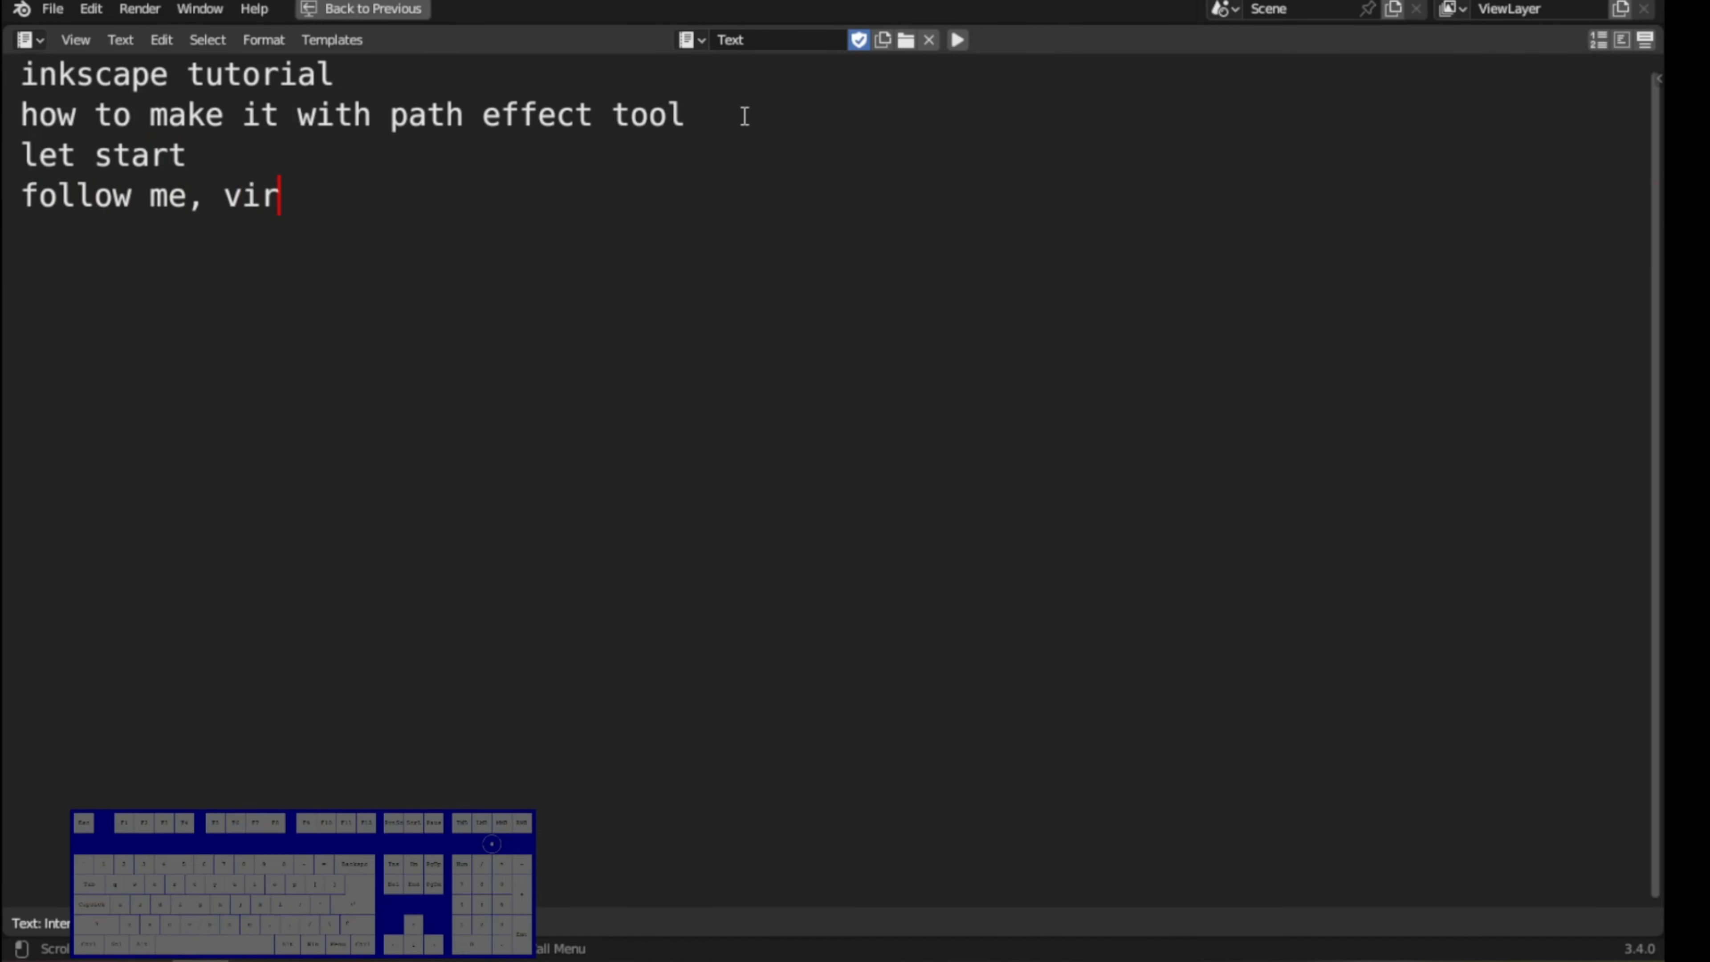
pyautogui.write('tu;al keyboart is')
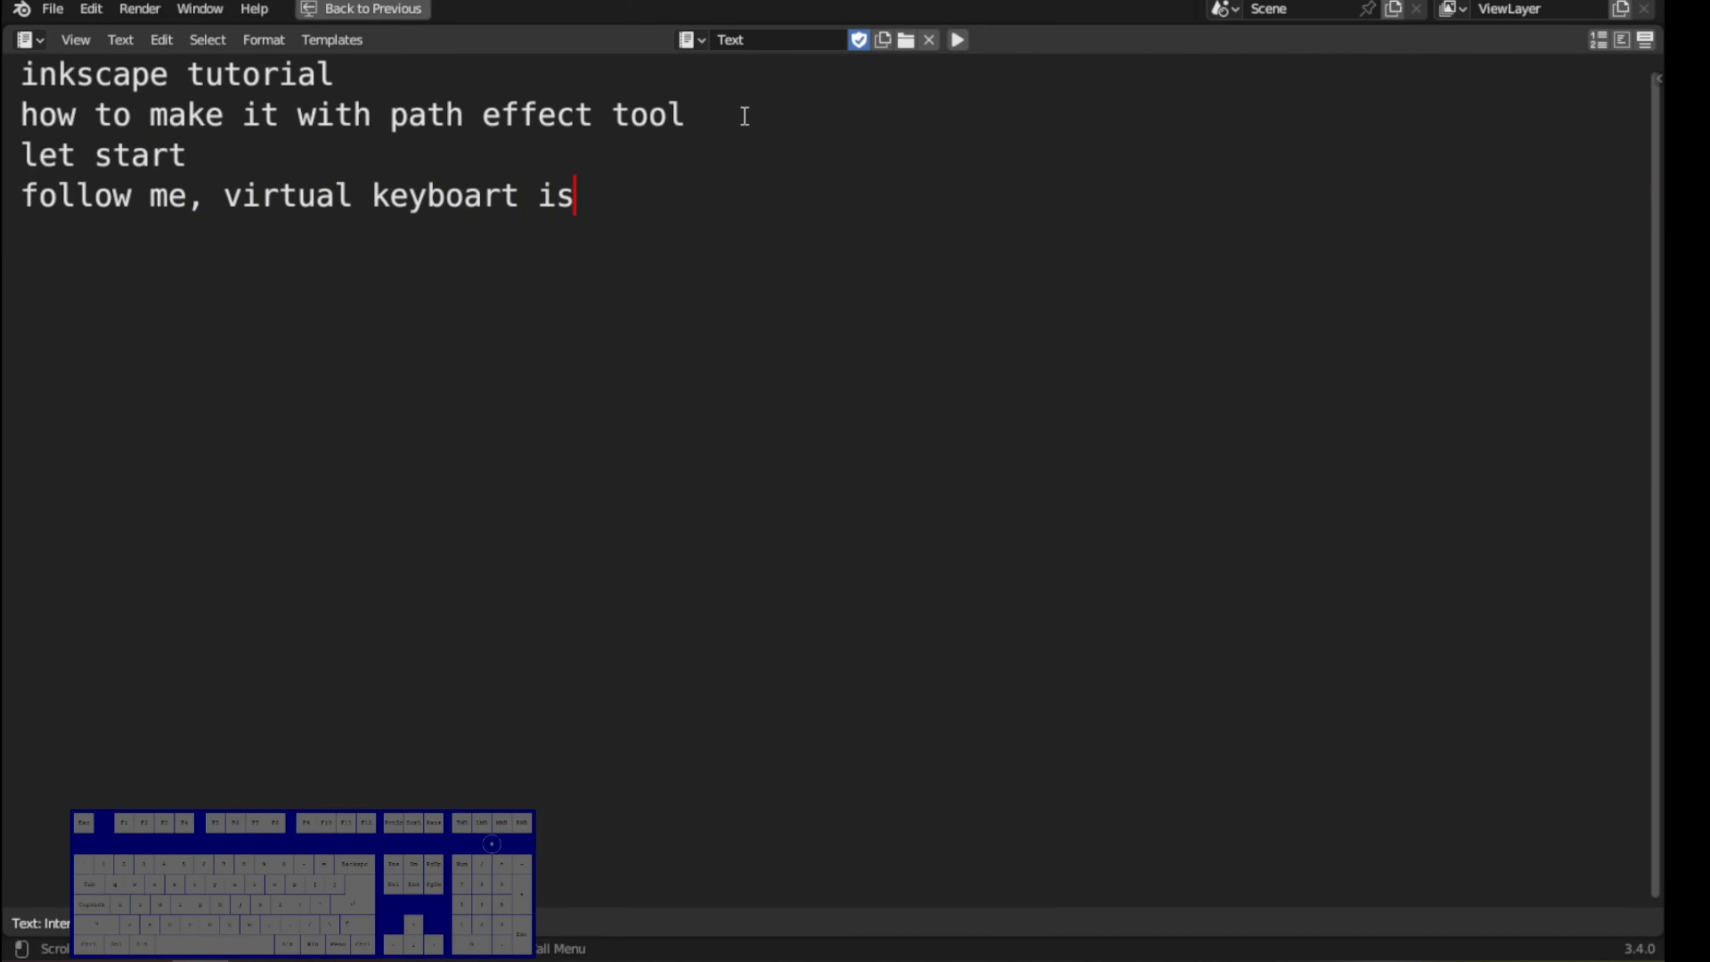
pyautogui.write(' here')
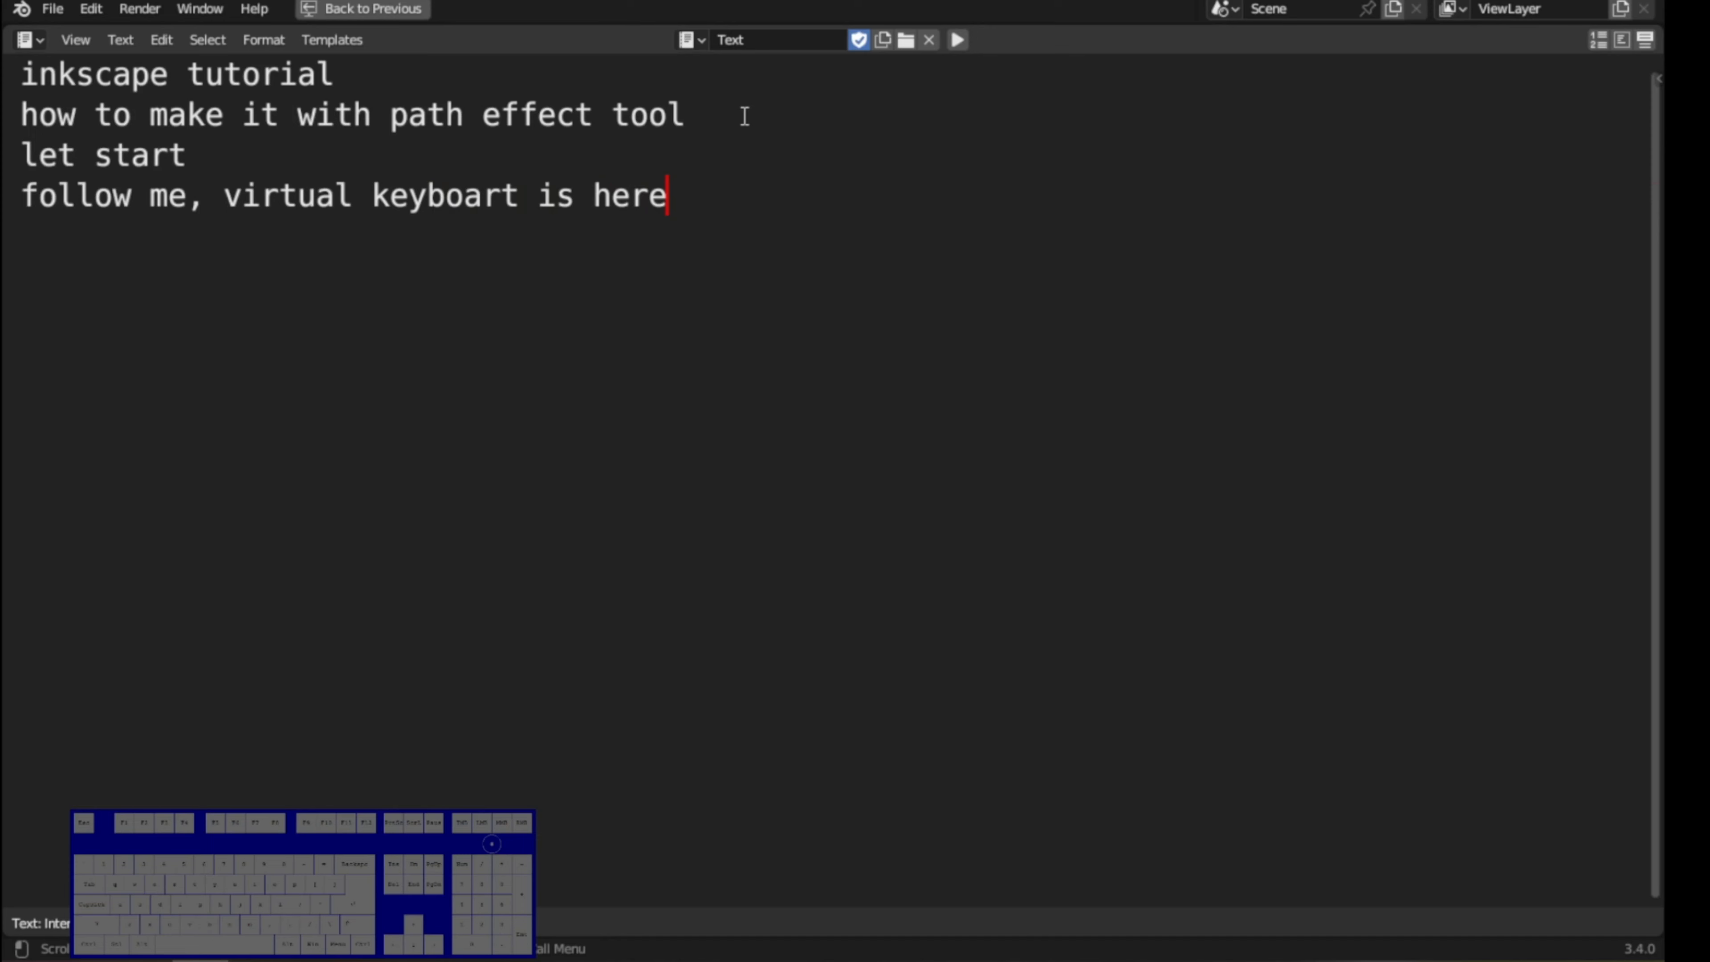
pyautogui.write(' to foll')
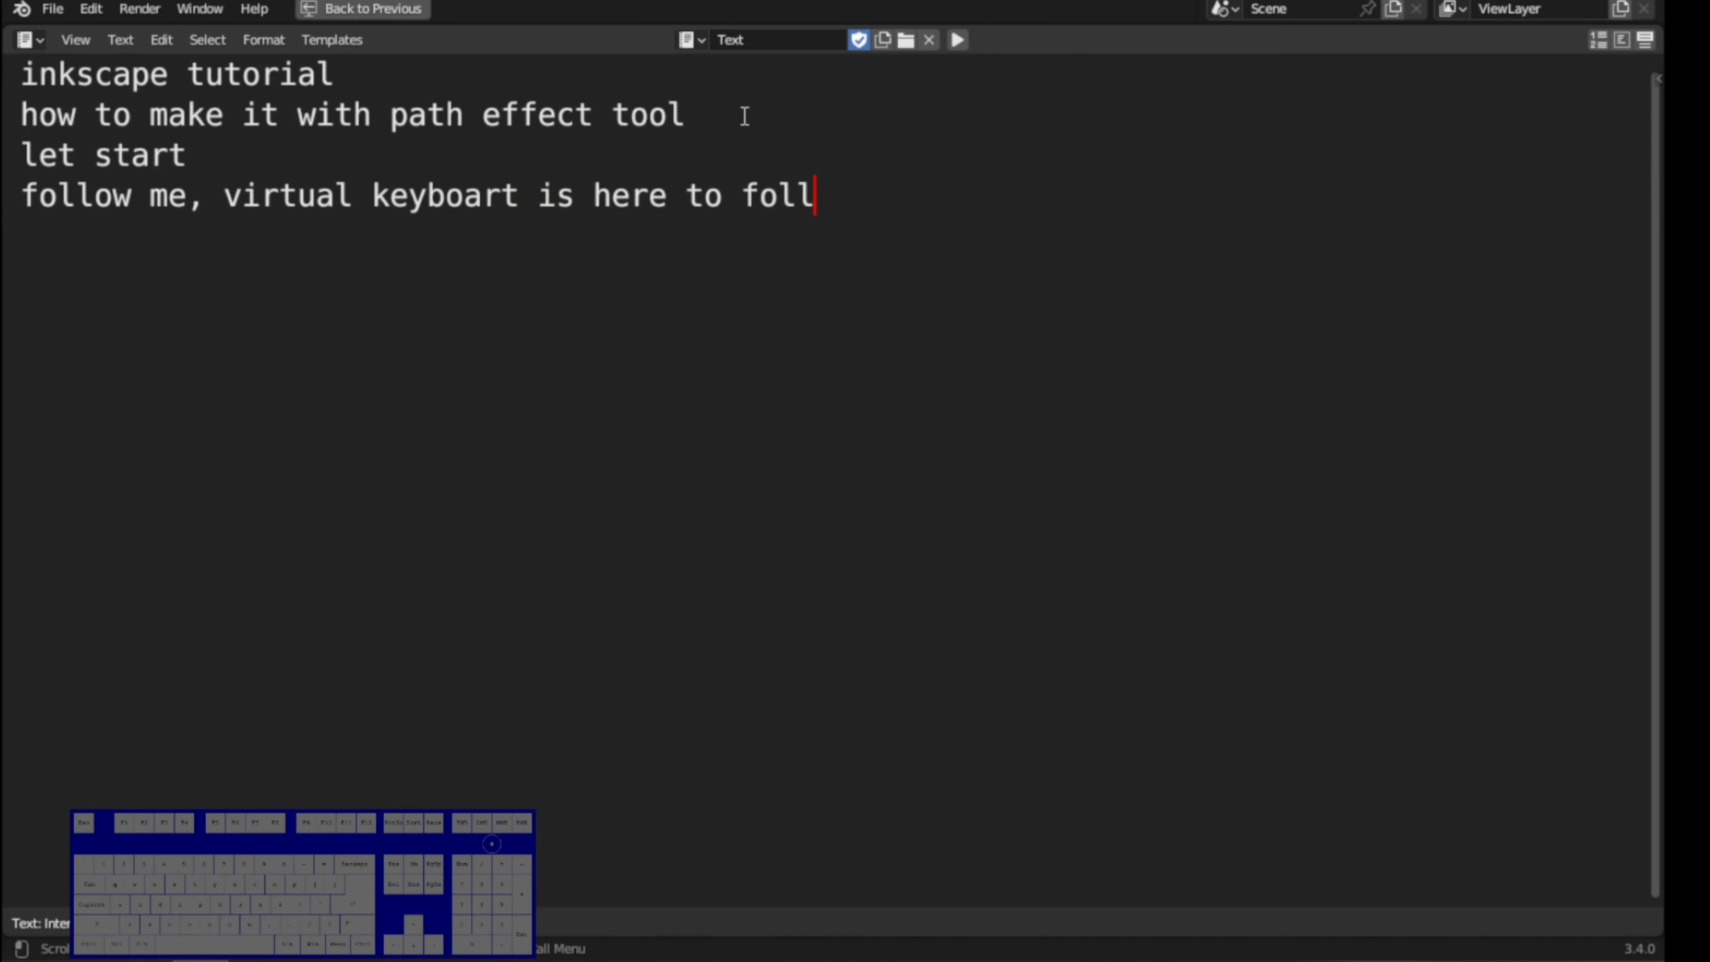
pyautogui.write('owwhat I')
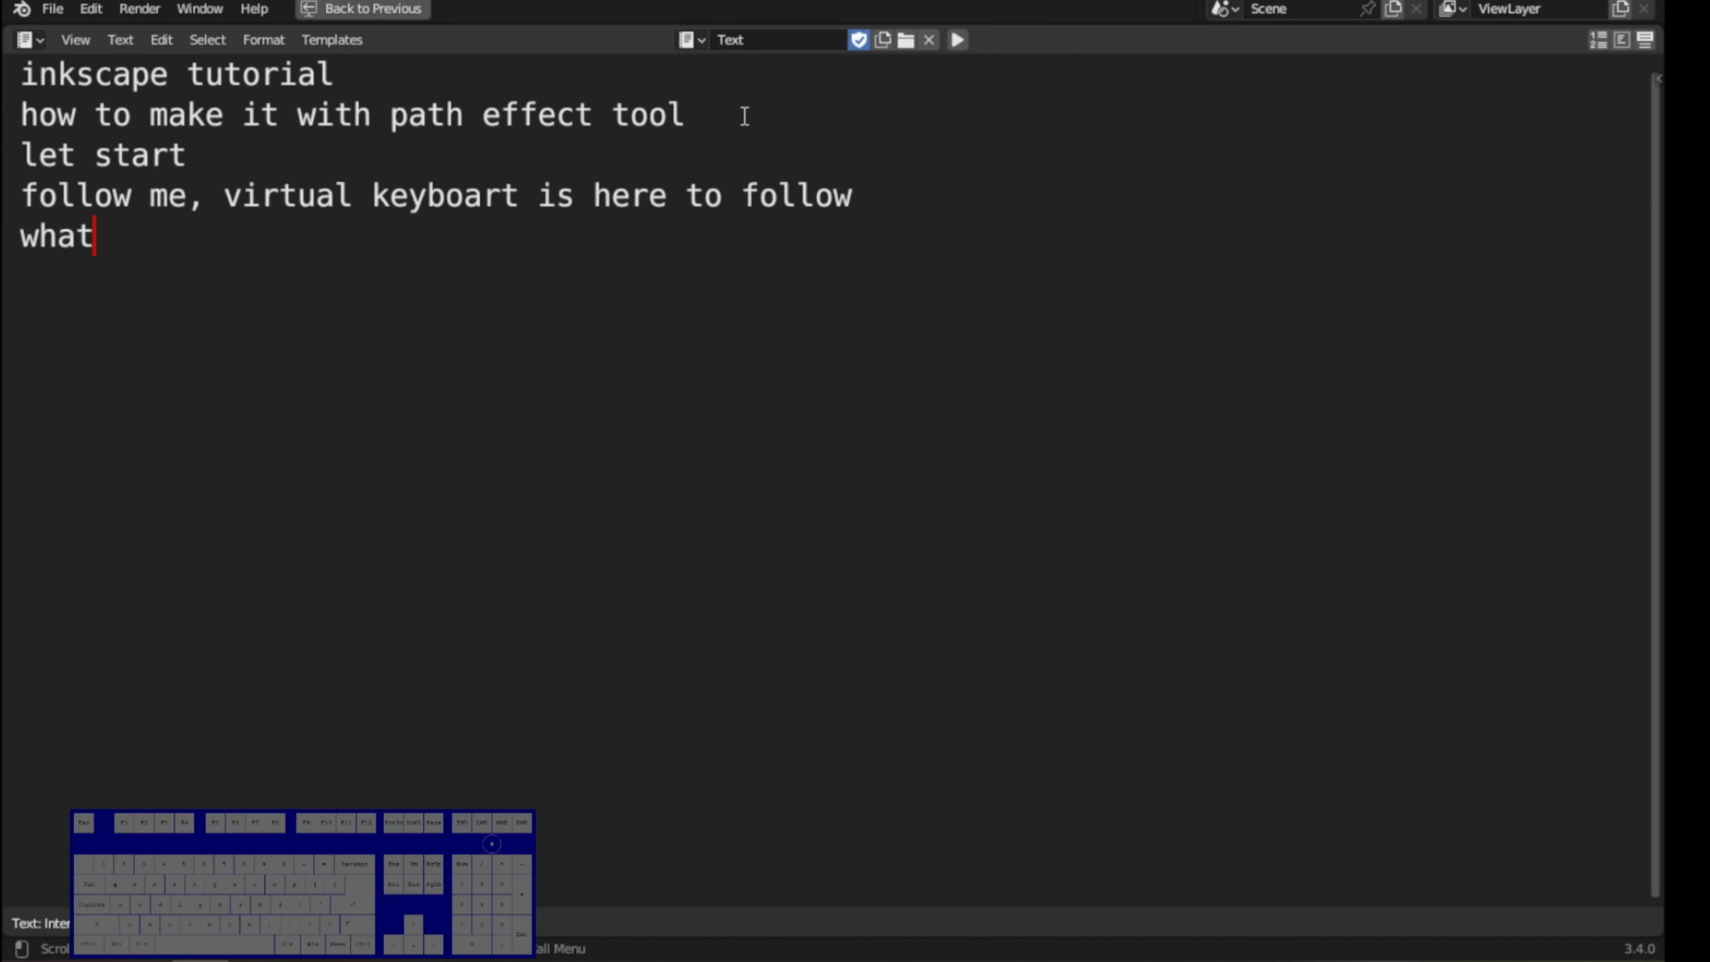
pyautogui.write('m pressing')
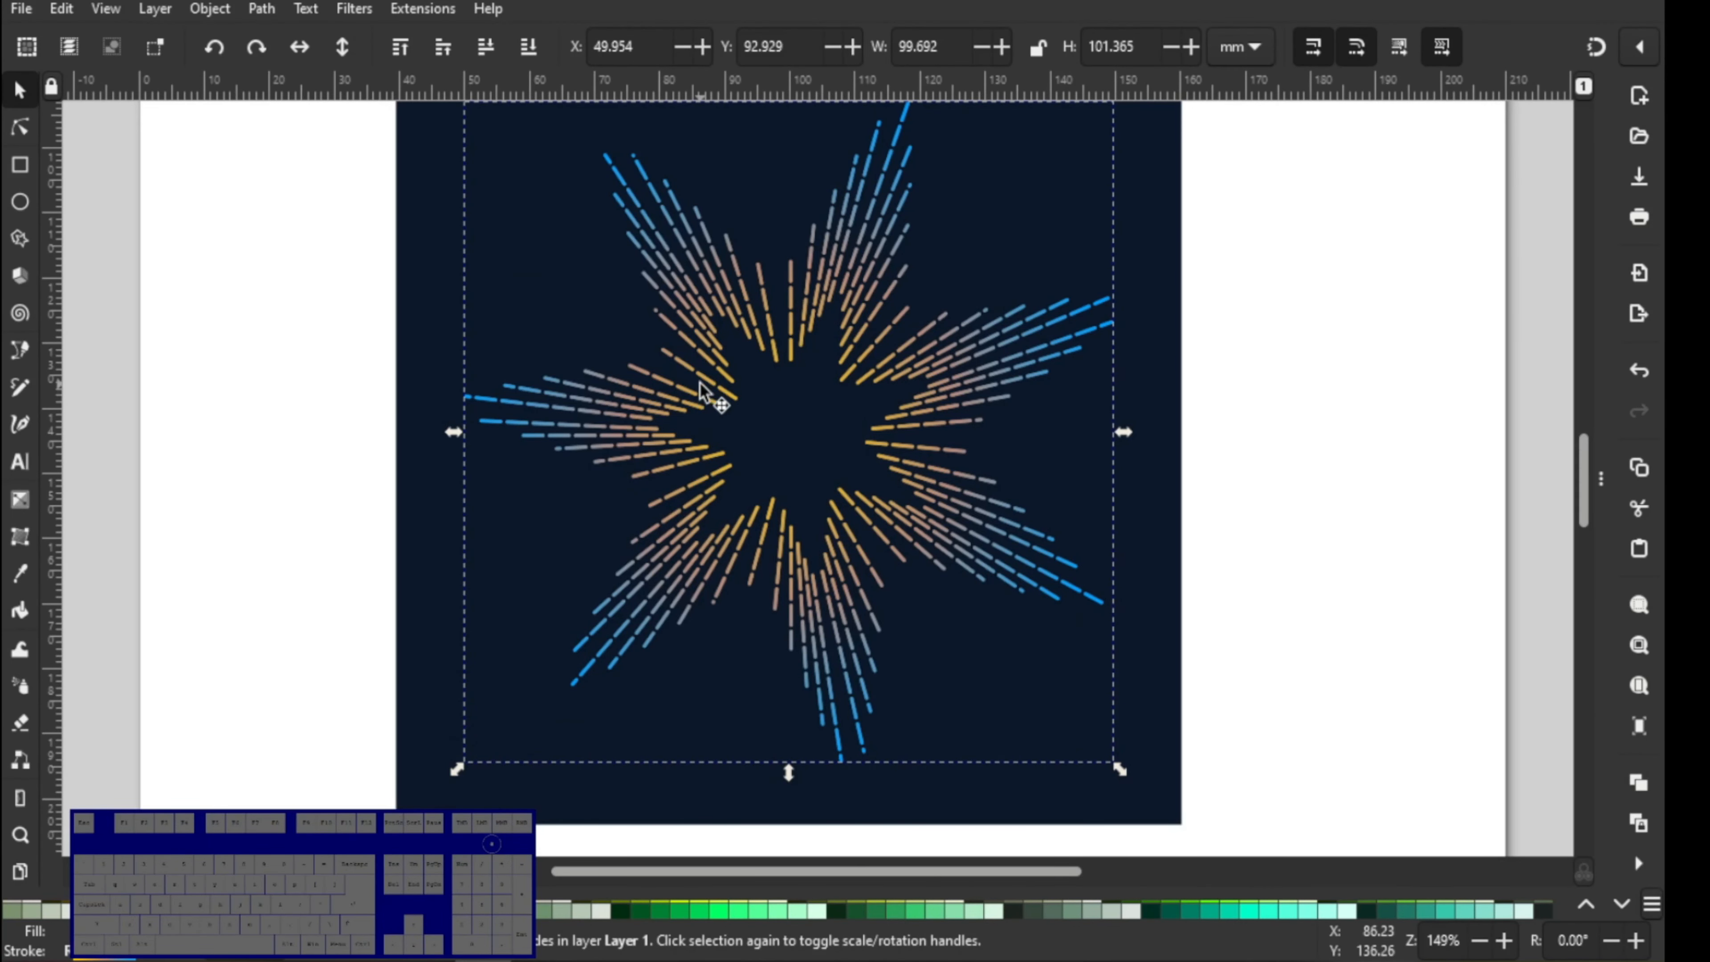
# - Switch back to Inkscape and delete the dashed starburst and the dark navy background square
pyautogui.moveTo(702, 434); pyautogui.dragTo(699, 466)
pyautogui.scroll(-1, 705, 450)
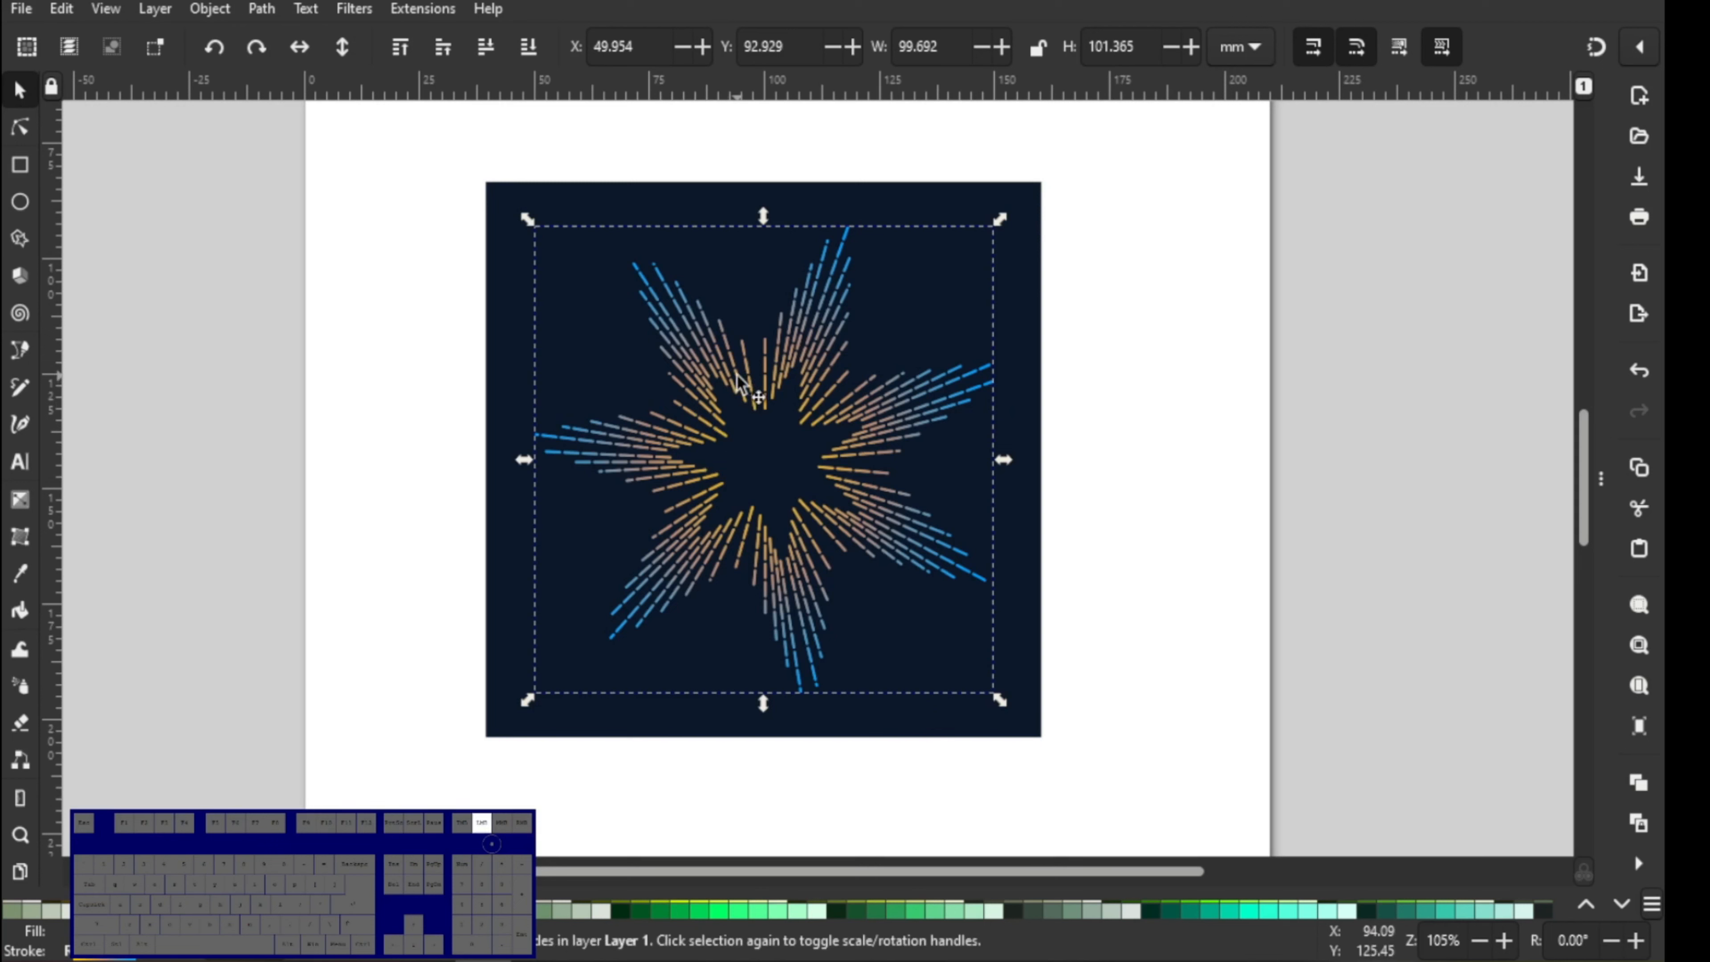
pyautogui.click(727, 390)
pyautogui.press('Escape')
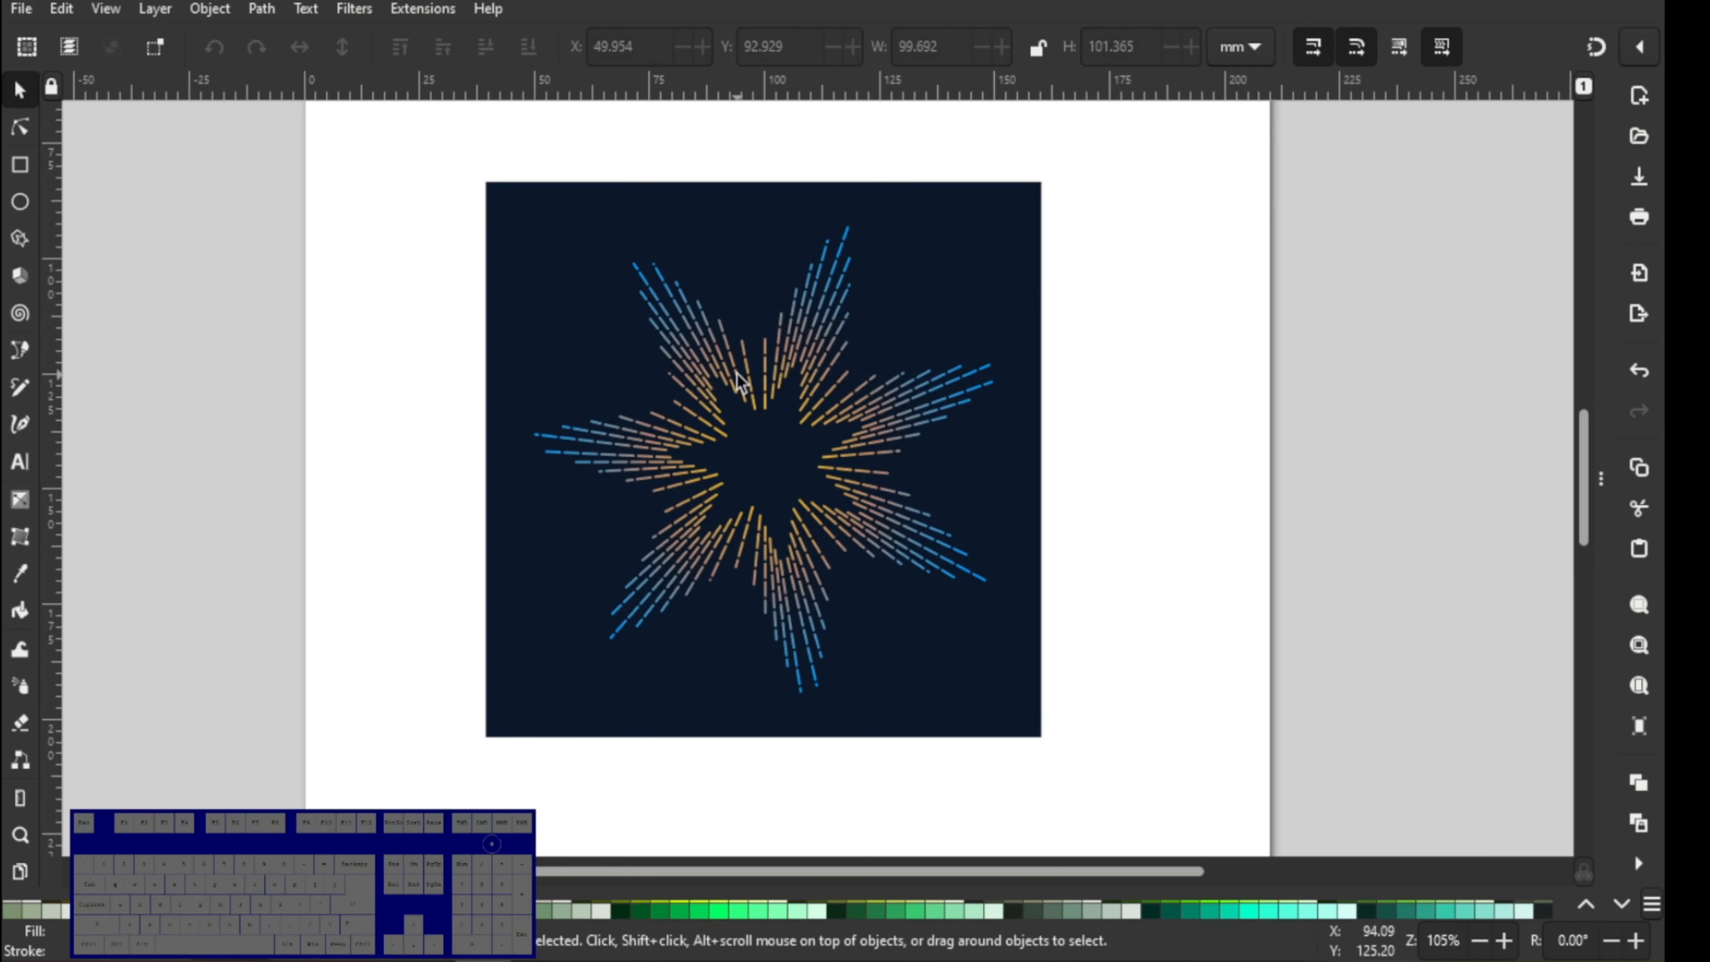
pyautogui.click(736, 373)
pyautogui.press('Delete')
pyautogui.click(735, 374)
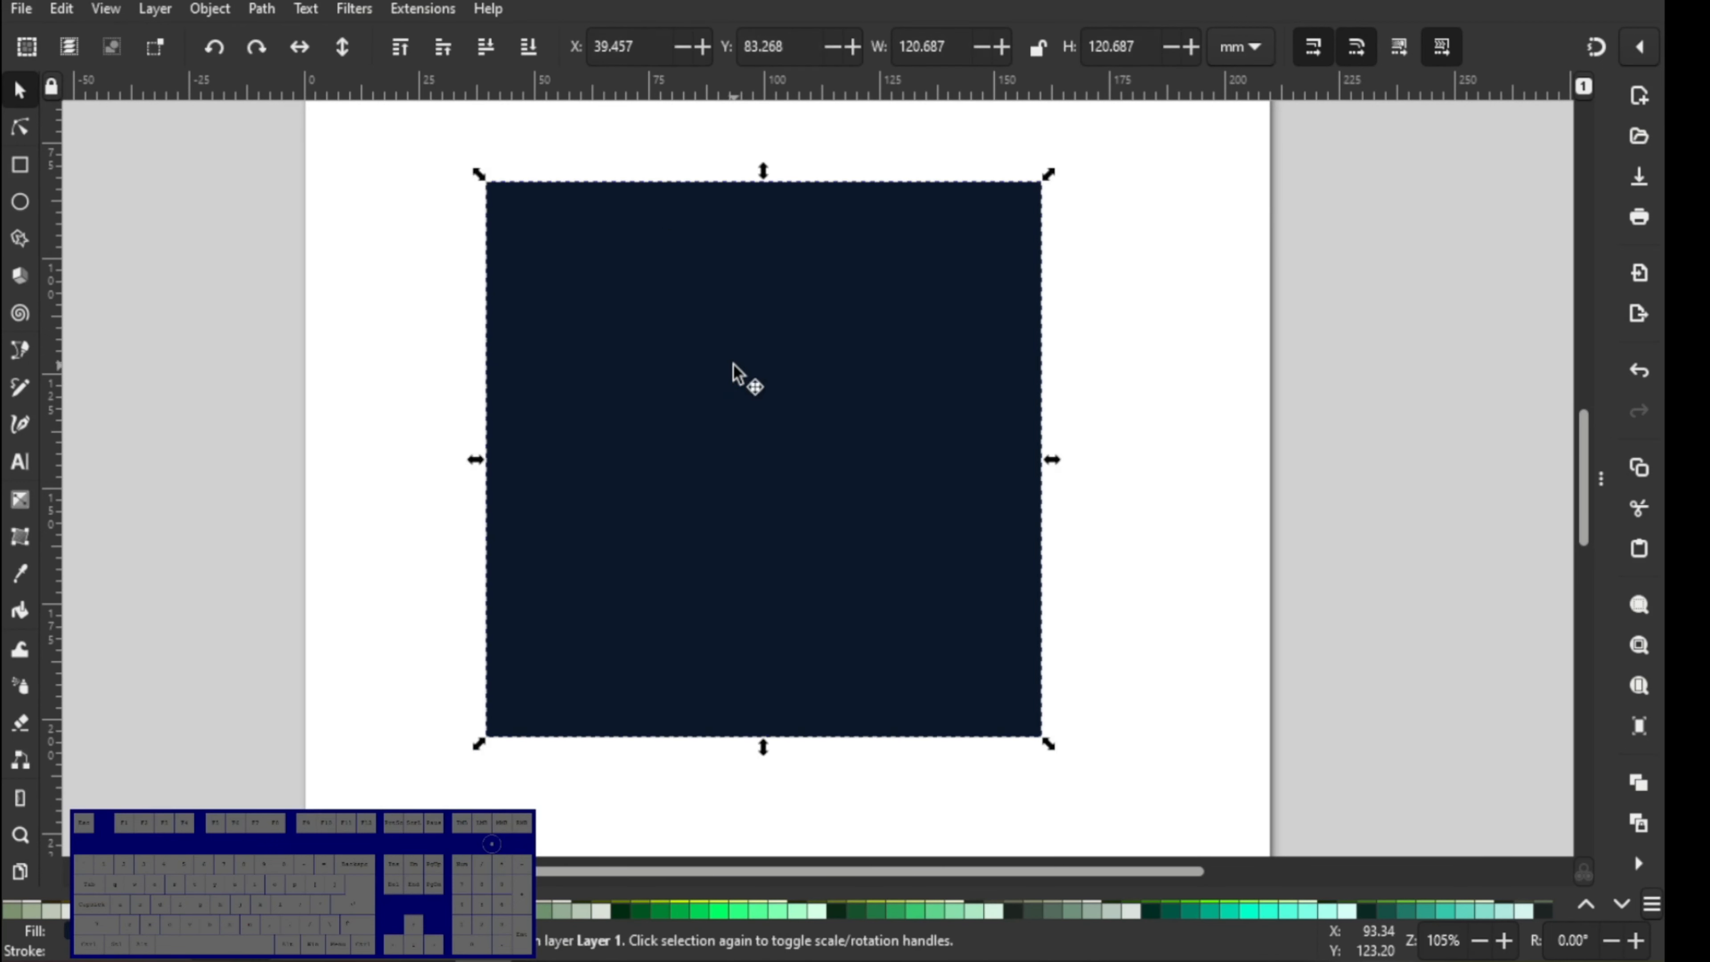
pyautogui.press('Delete')
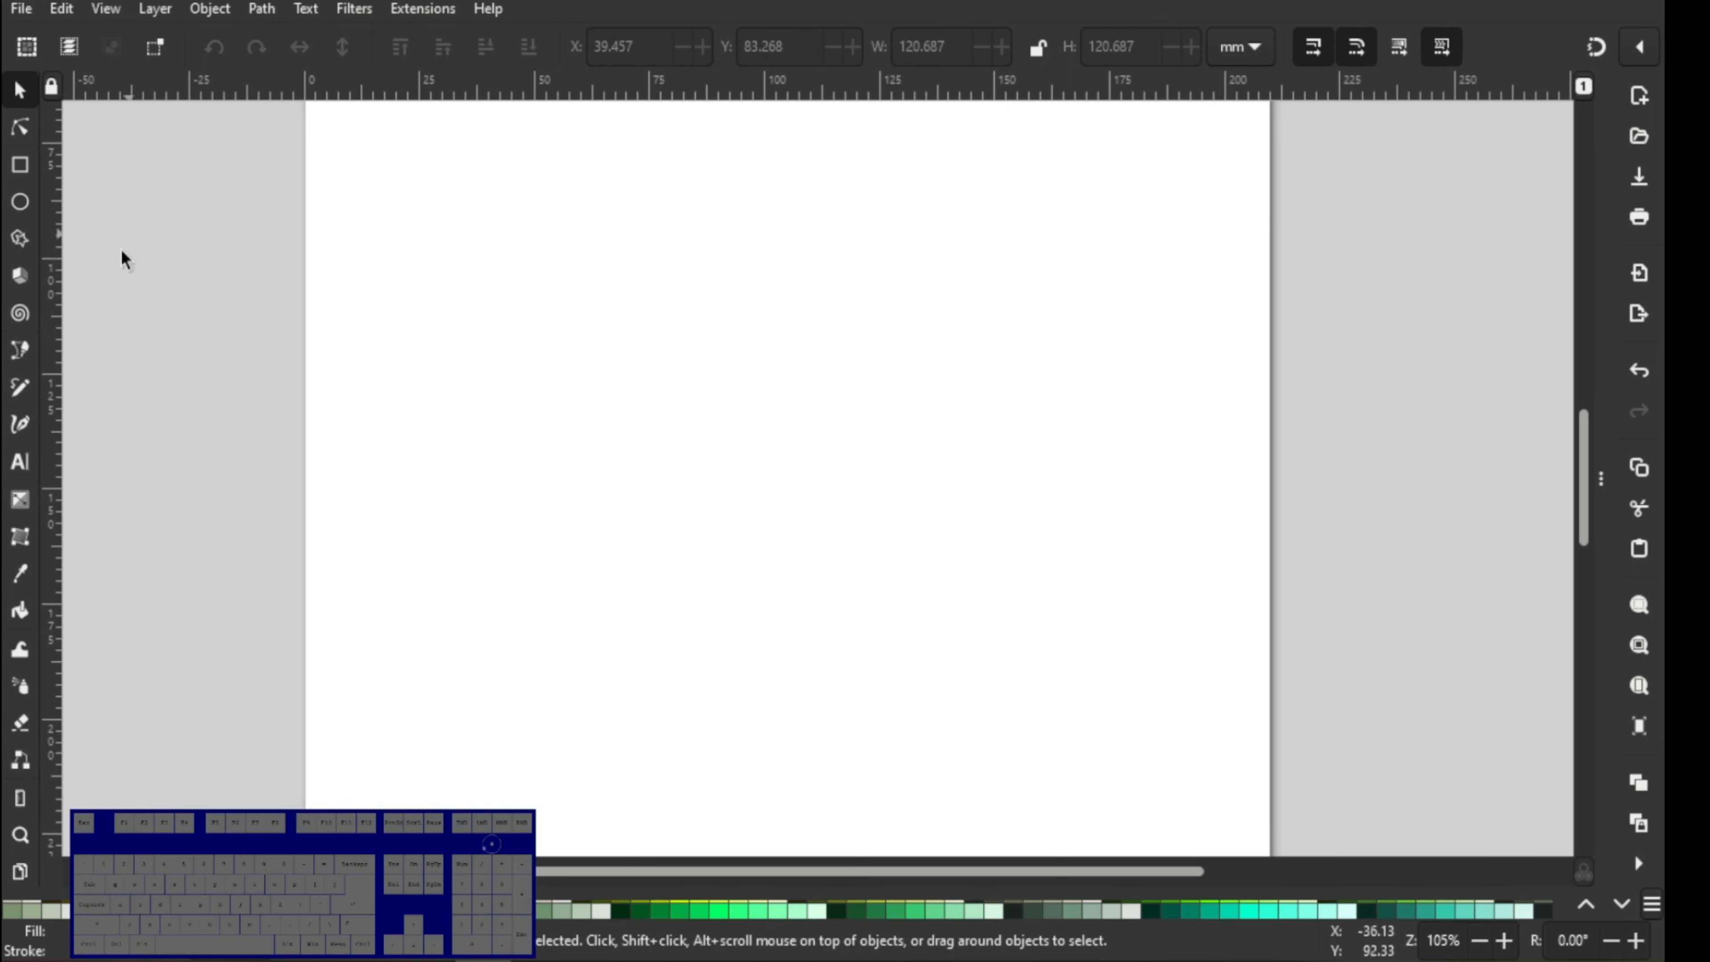
# - Draw a seven-cornered star with spoke ratio 0.464 and rounding 0.100 on the empty page
pyautogui.click(18, 239)
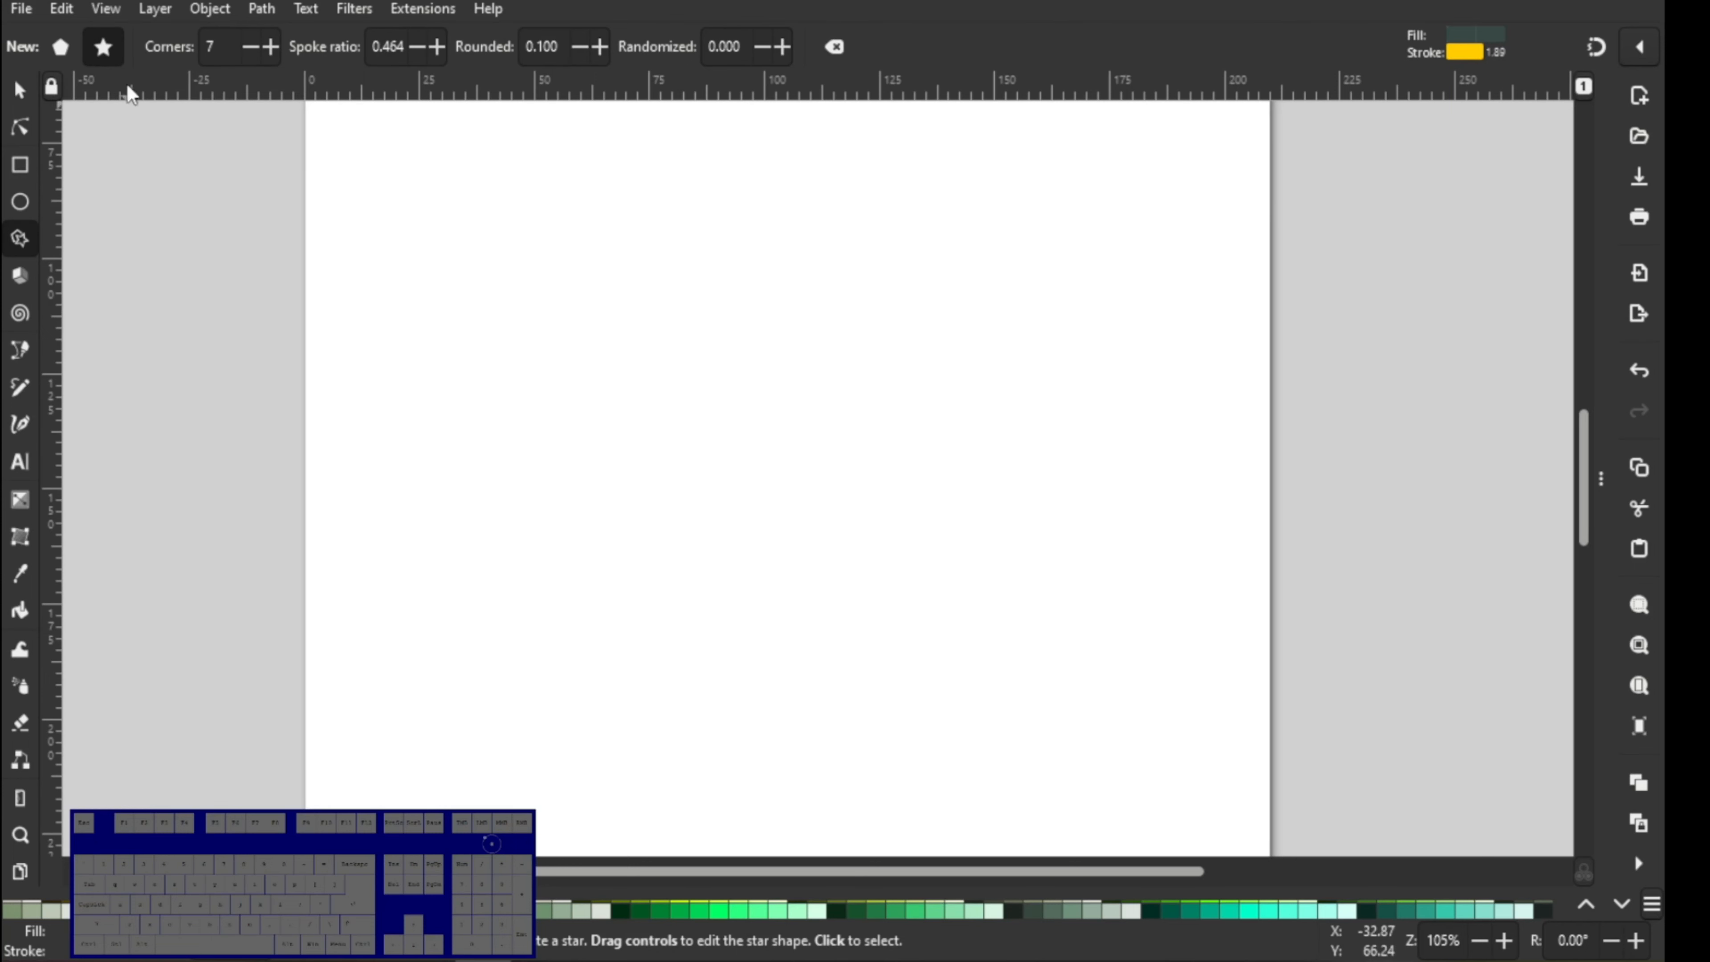
pyautogui.click(61, 47)
pyautogui.click(102, 47)
pyautogui.moveTo(646, 317); pyautogui.dragTo(784, 547)
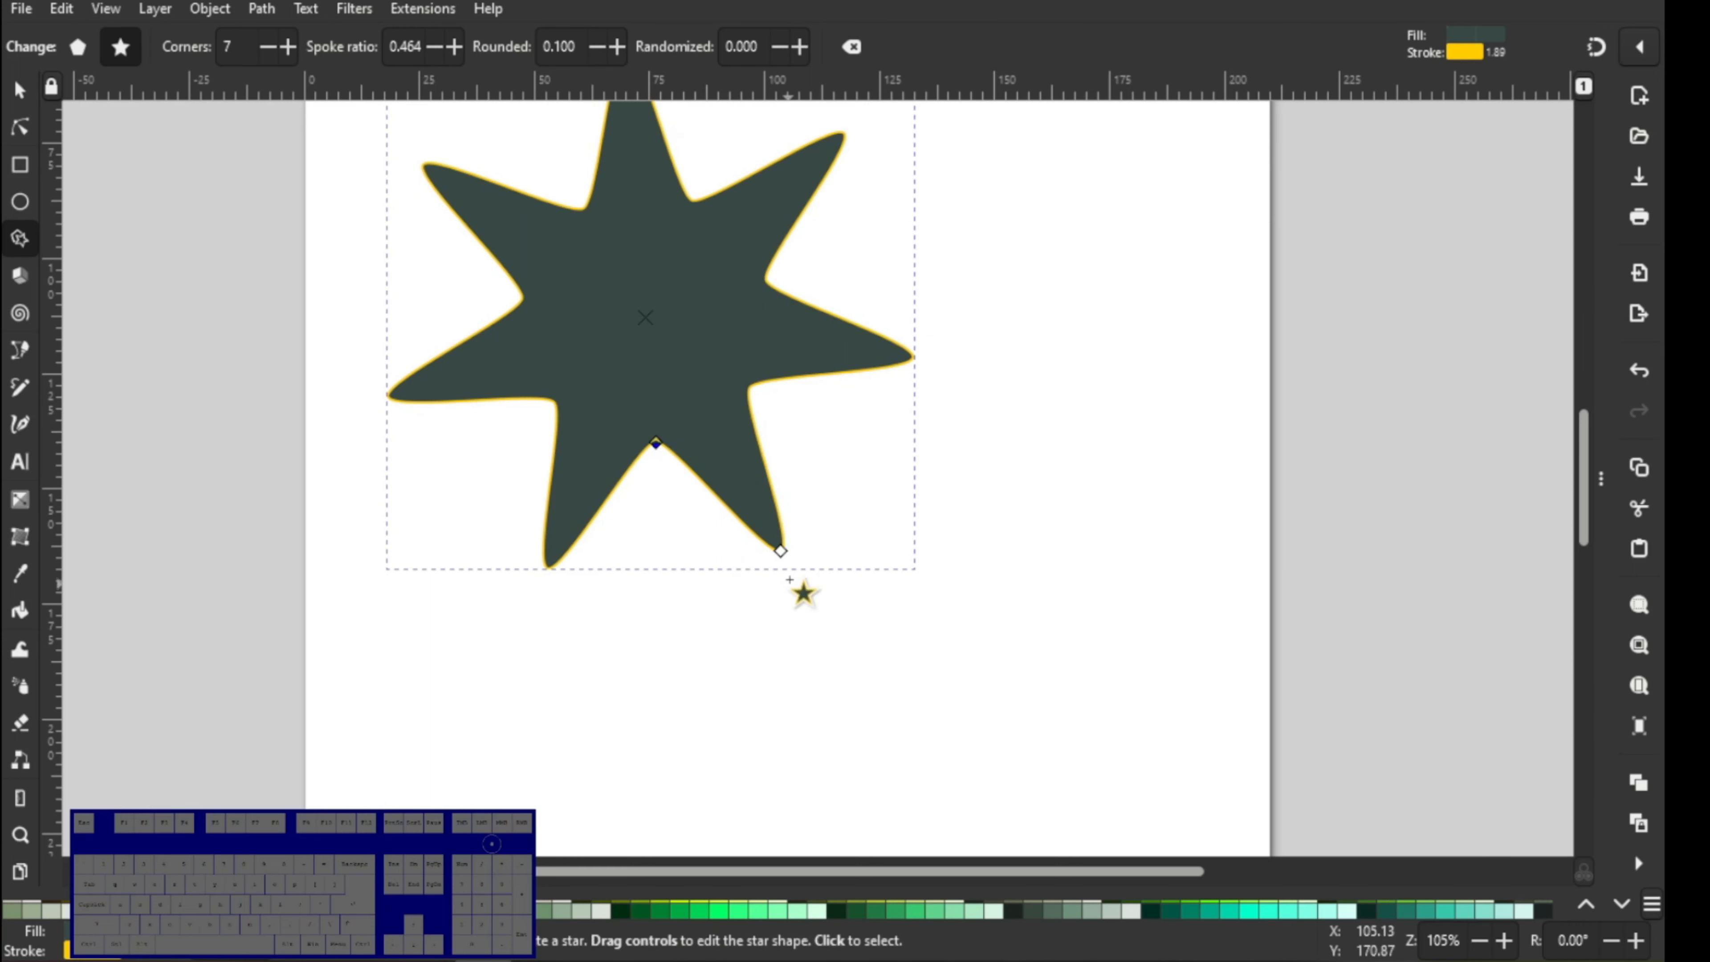
# - Enlarge the star to about 122 mm wide with a spoke ratio of about 0.408, and move it toward the page's middle
pyautogui.moveTo(782, 553)
pyautogui.mouseDown()
pyautogui.moveTo(789, 580)
pyautogui.moveTo(788, 550)
pyautogui.moveTo(798, 560)
pyautogui.mouseUp()
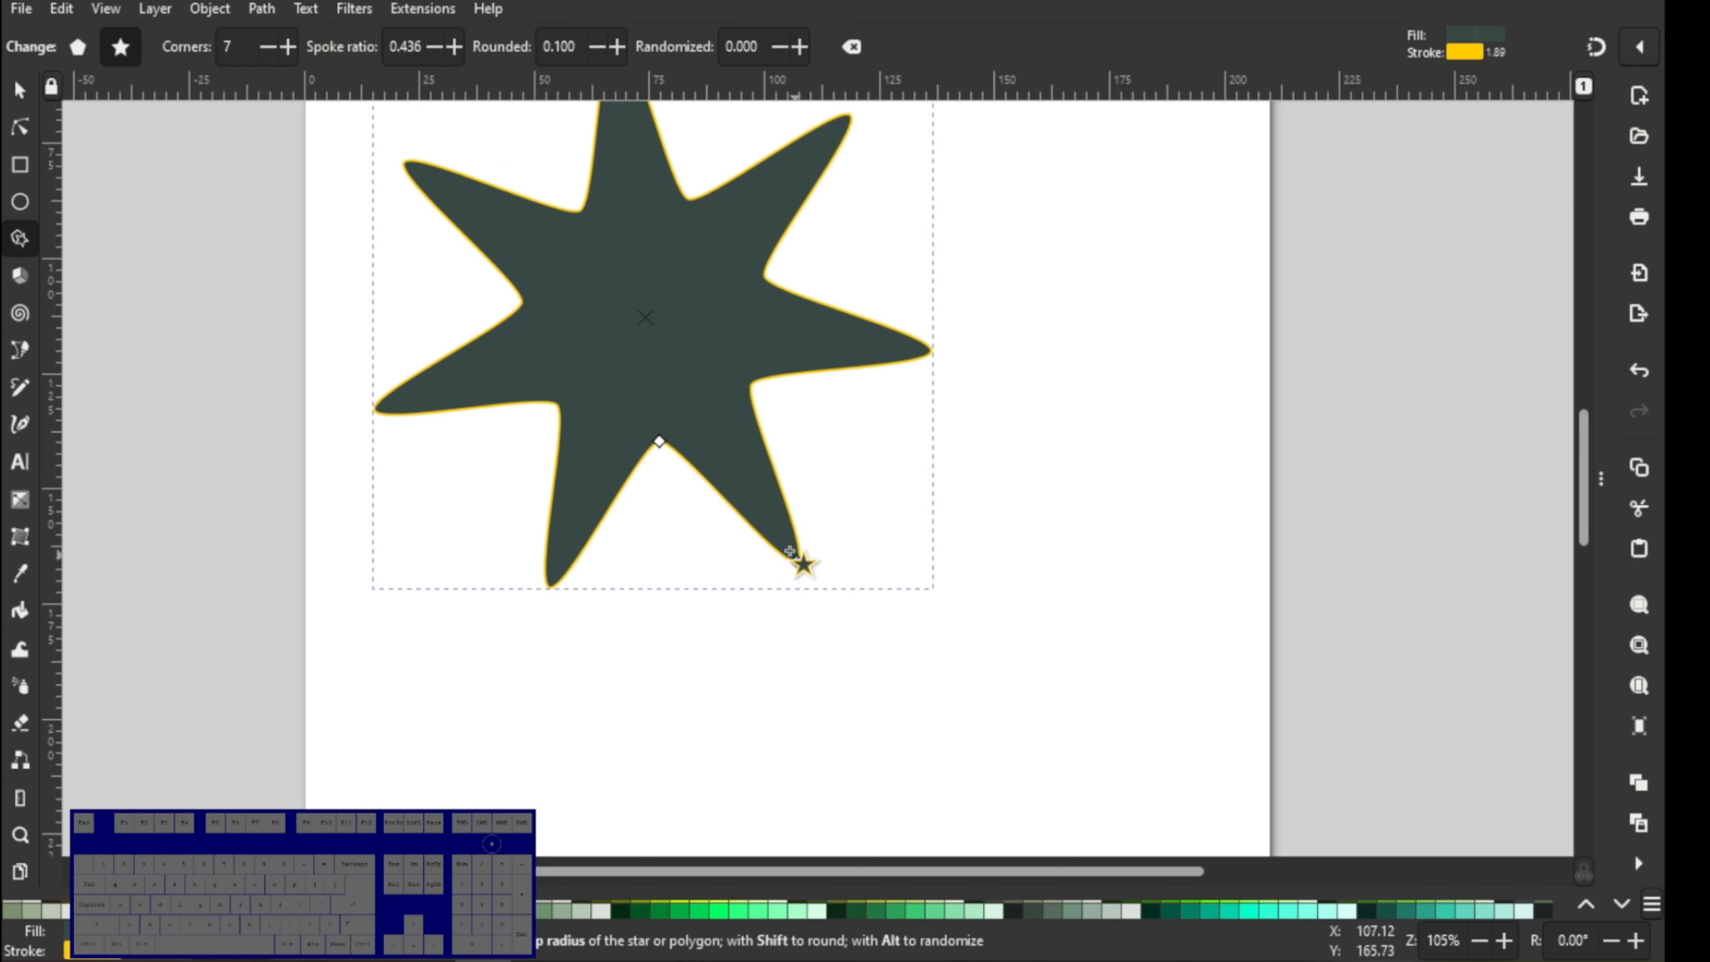
pyautogui.moveTo(660, 426); pyautogui.dragTo(658, 434)
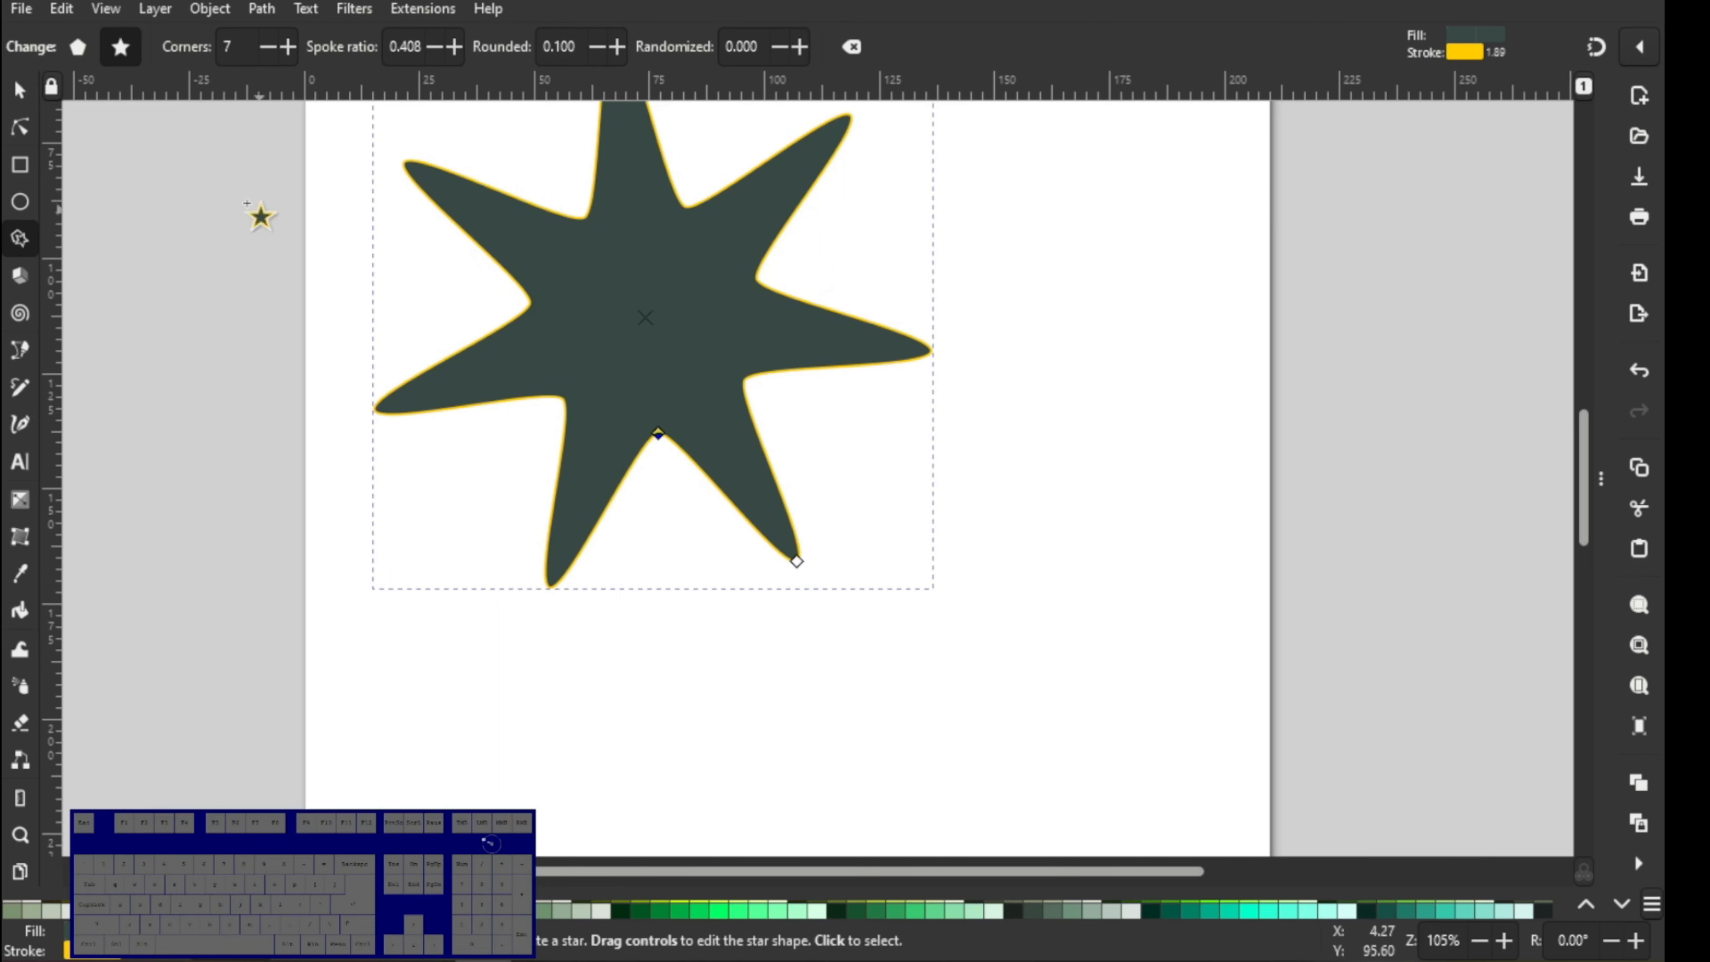
pyautogui.click(17, 90)
pyautogui.moveTo(649, 252); pyautogui.dragTo(862, 401)
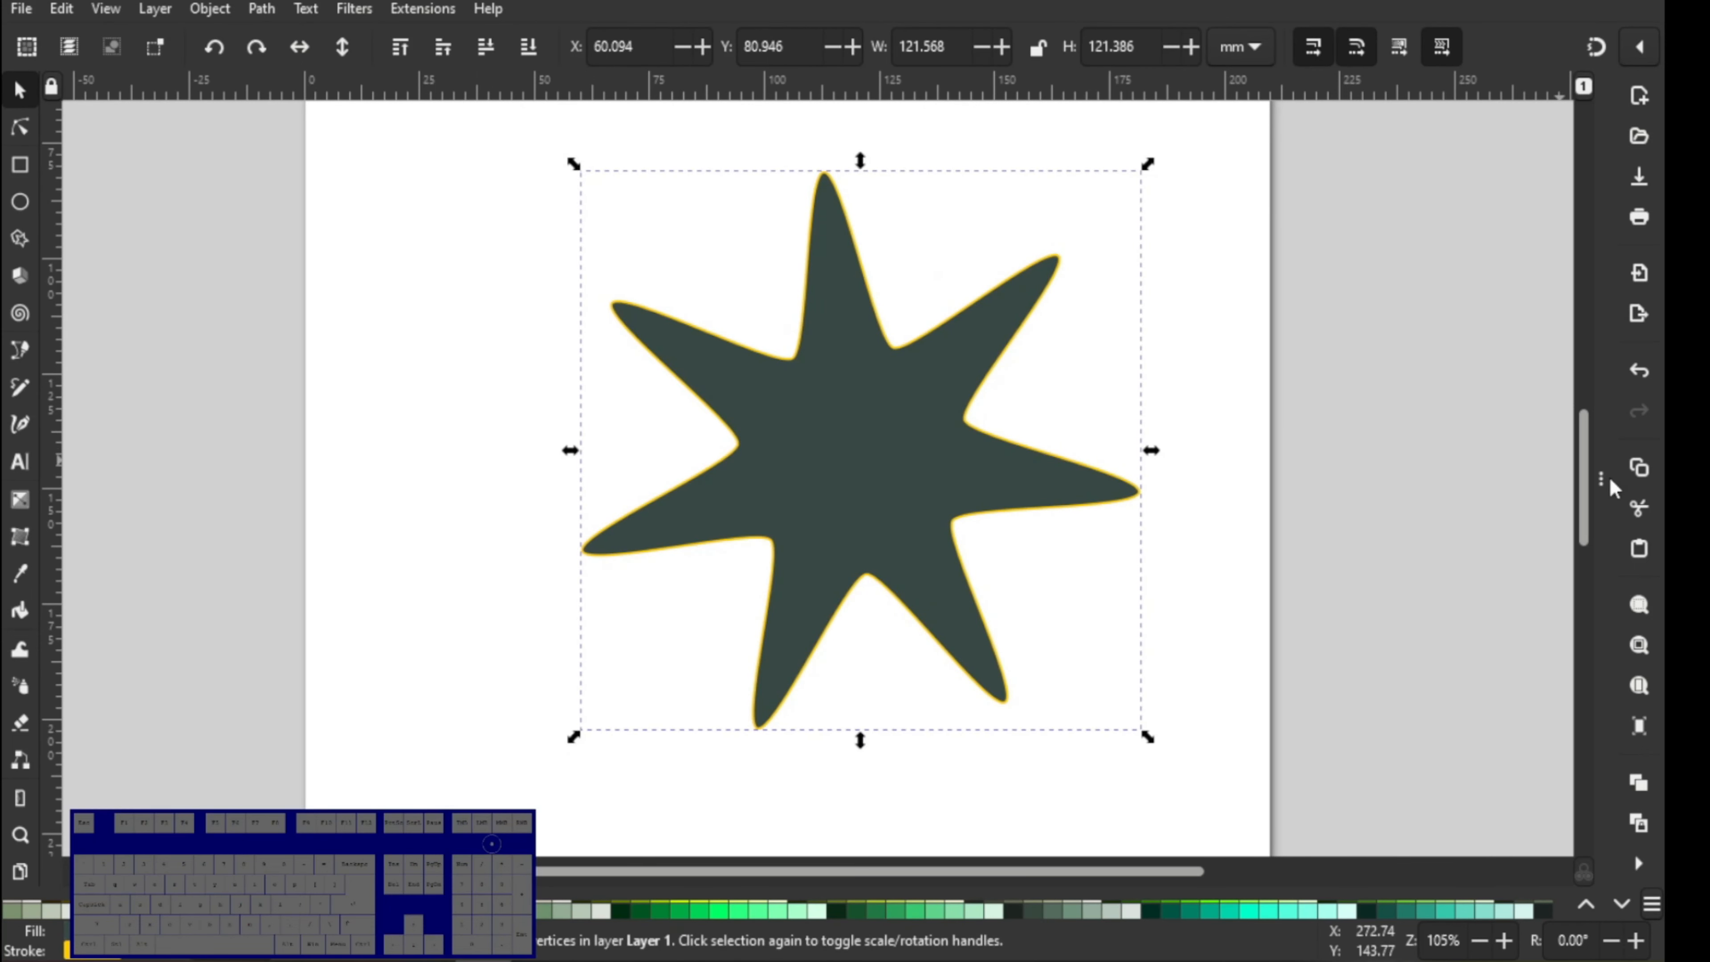
# - Remove the star's fill so that only its outline is painted
pyautogui.hotkey('ctrl', 'shift', '7')
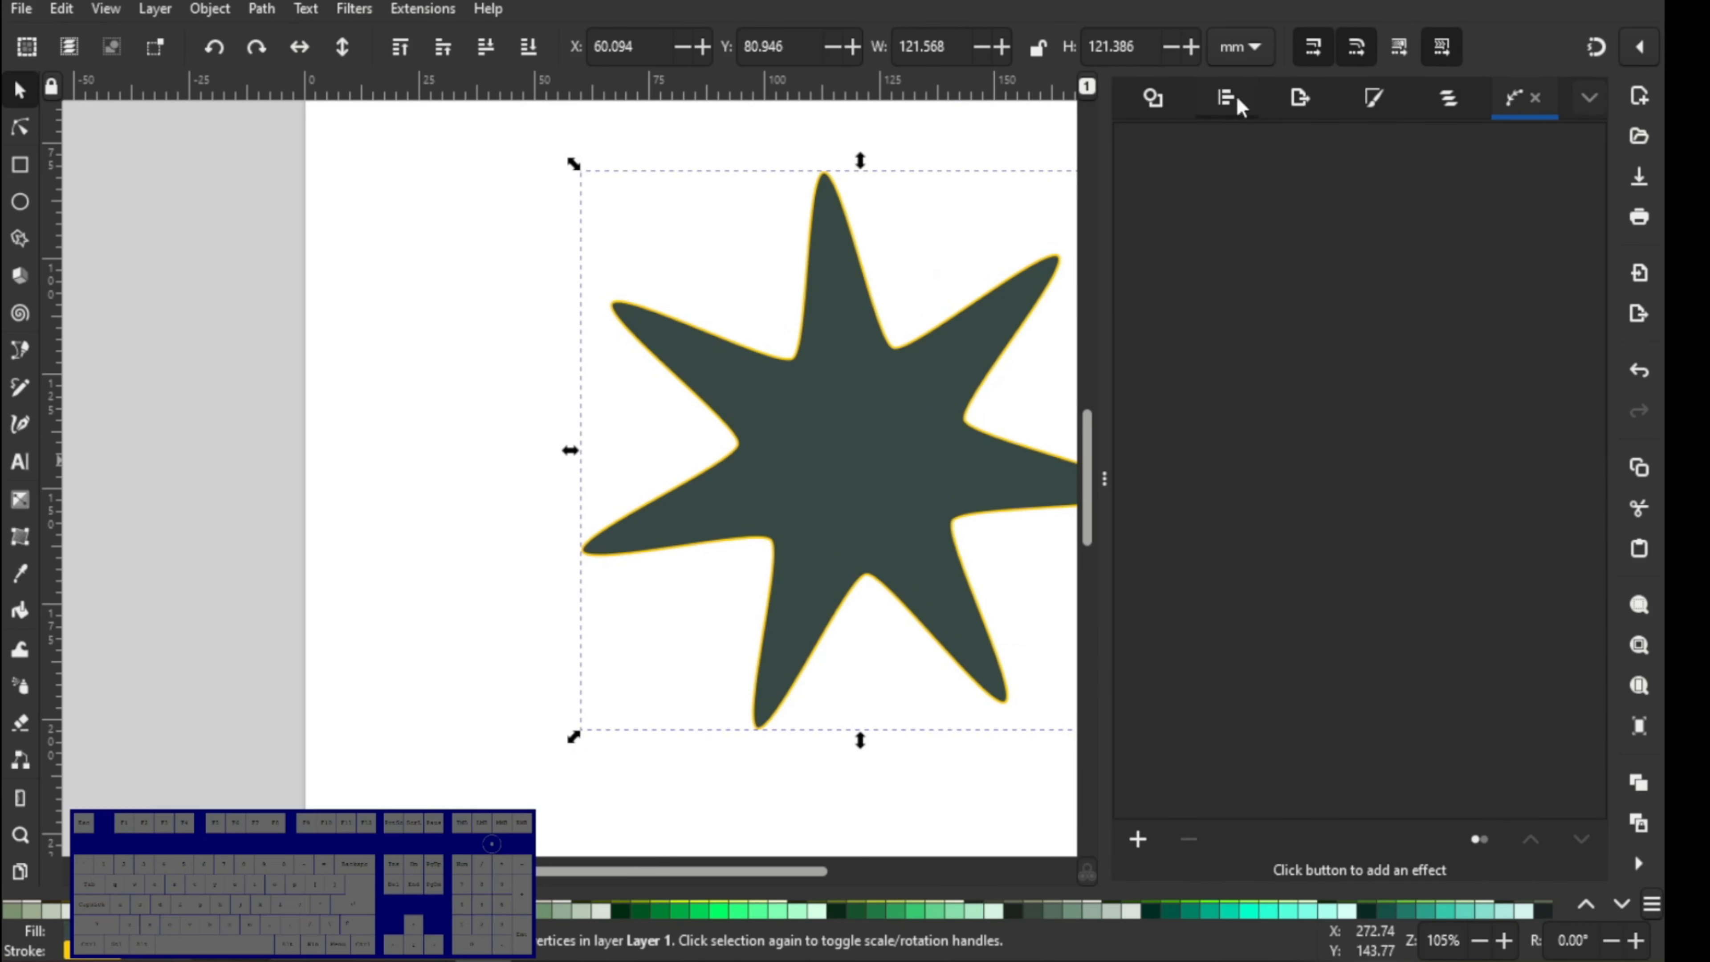
pyautogui.click(1375, 99)
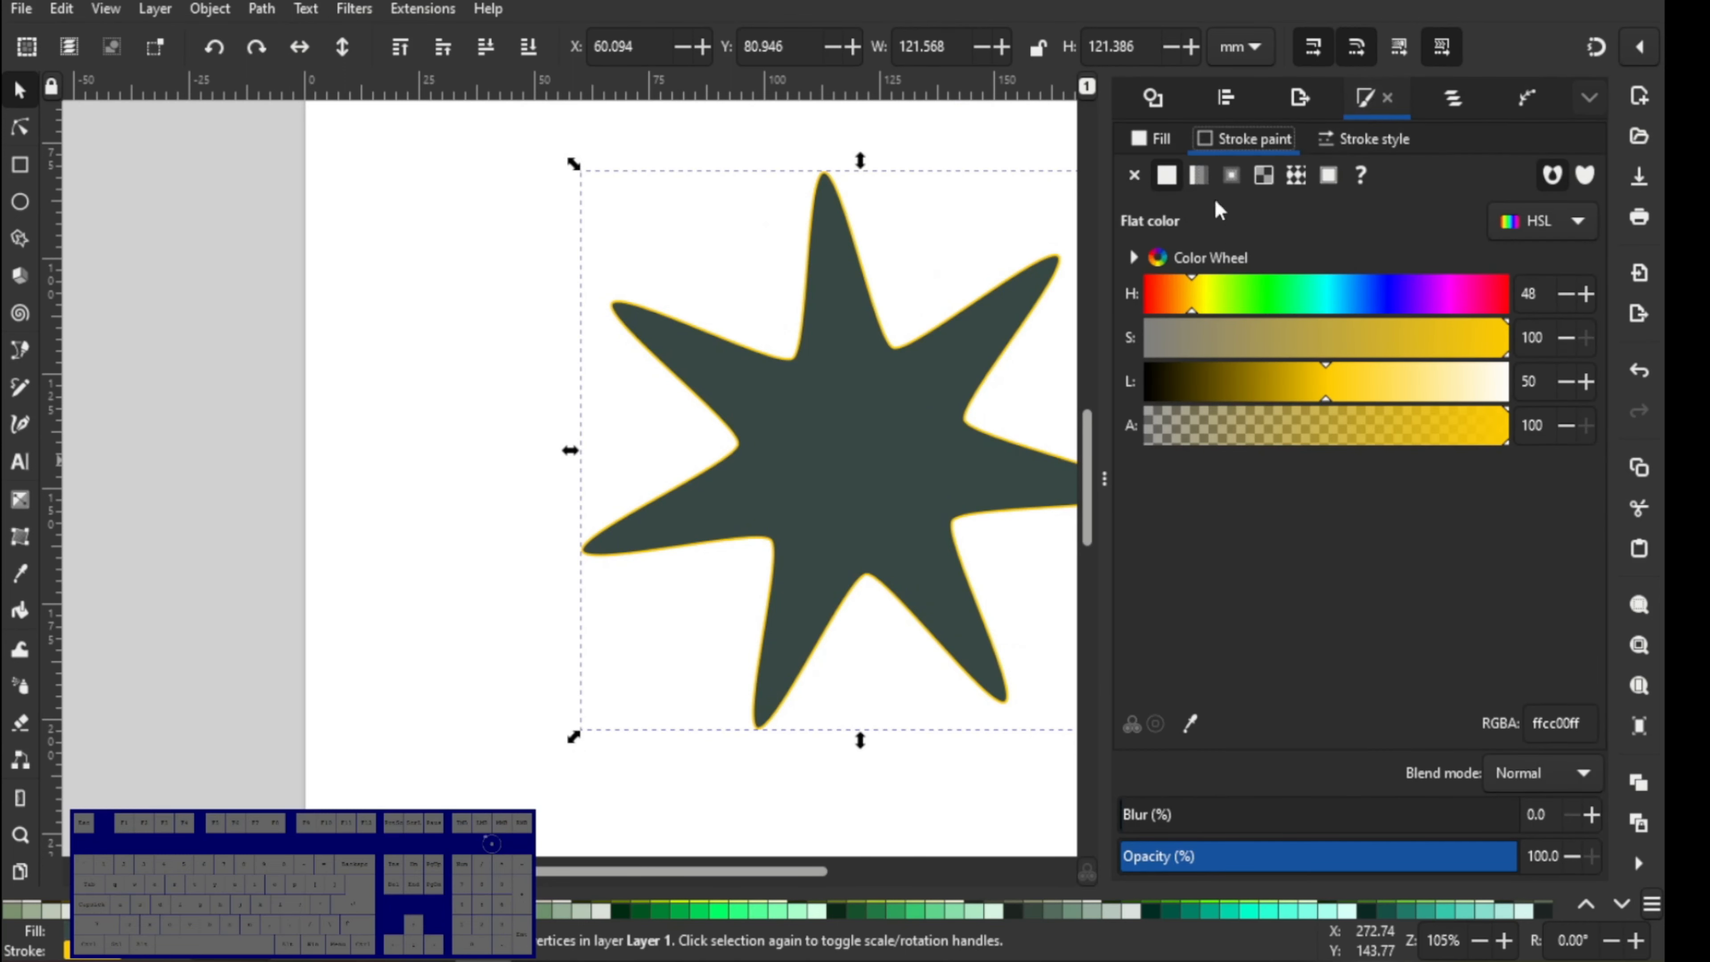
pyautogui.click(1158, 139)
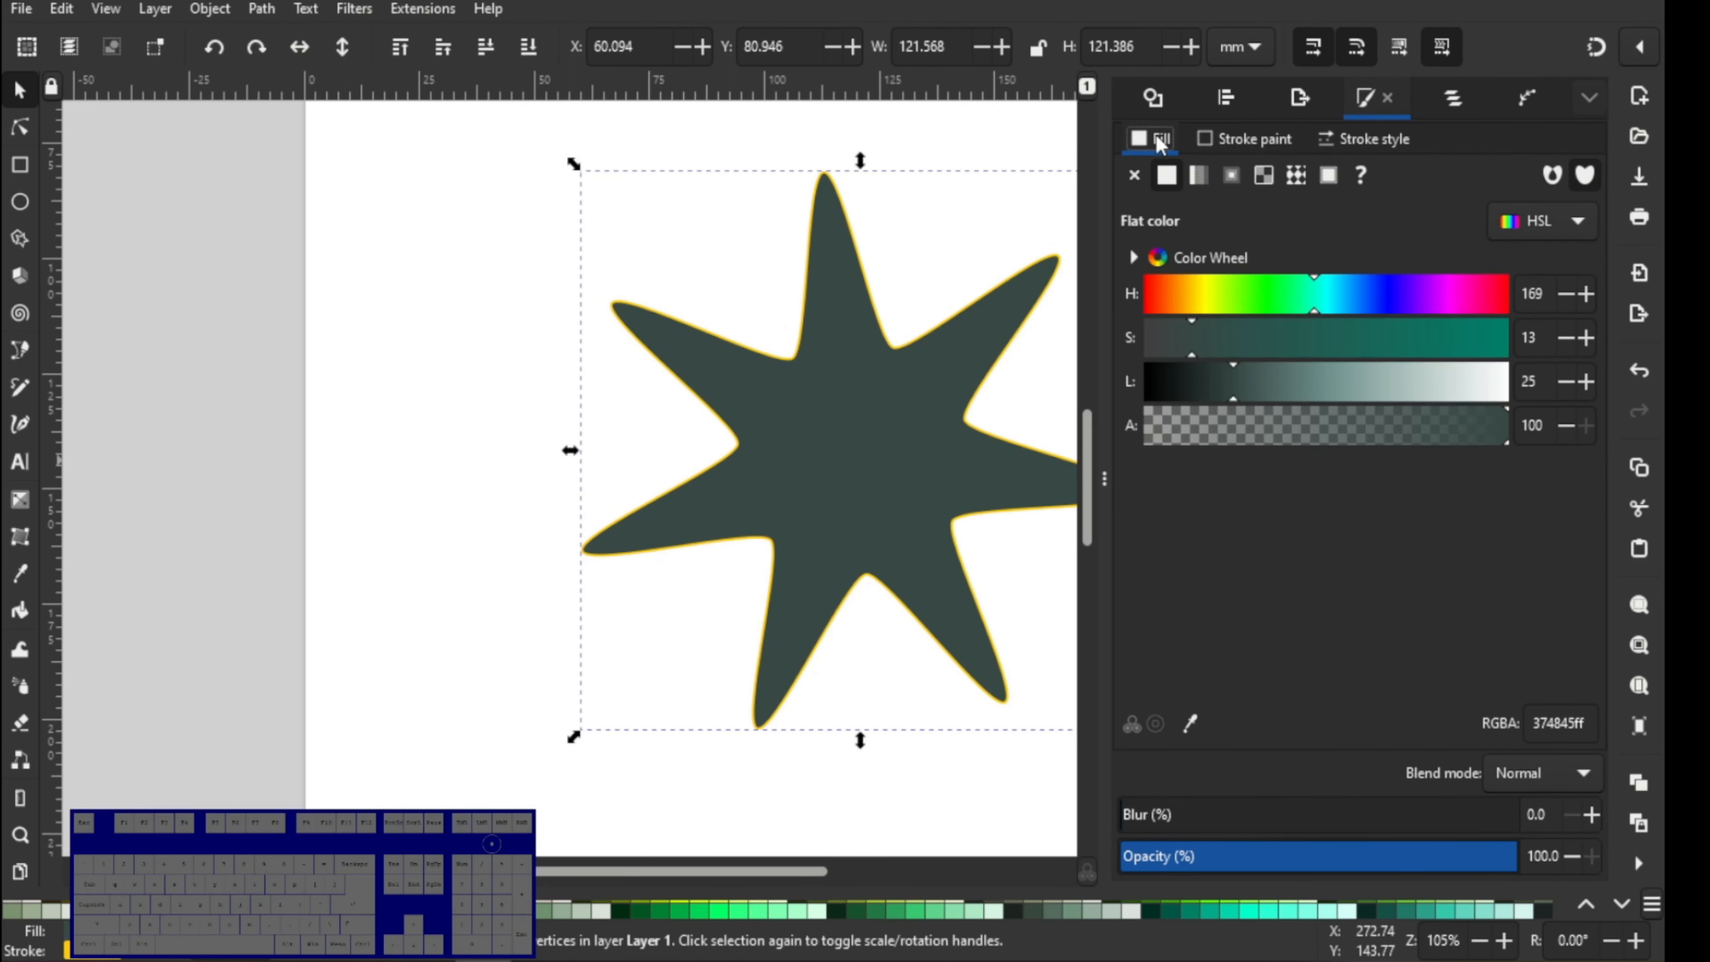
pyautogui.click(1135, 177)
pyautogui.moveTo(821, 317); pyautogui.dragTo(649, 295)
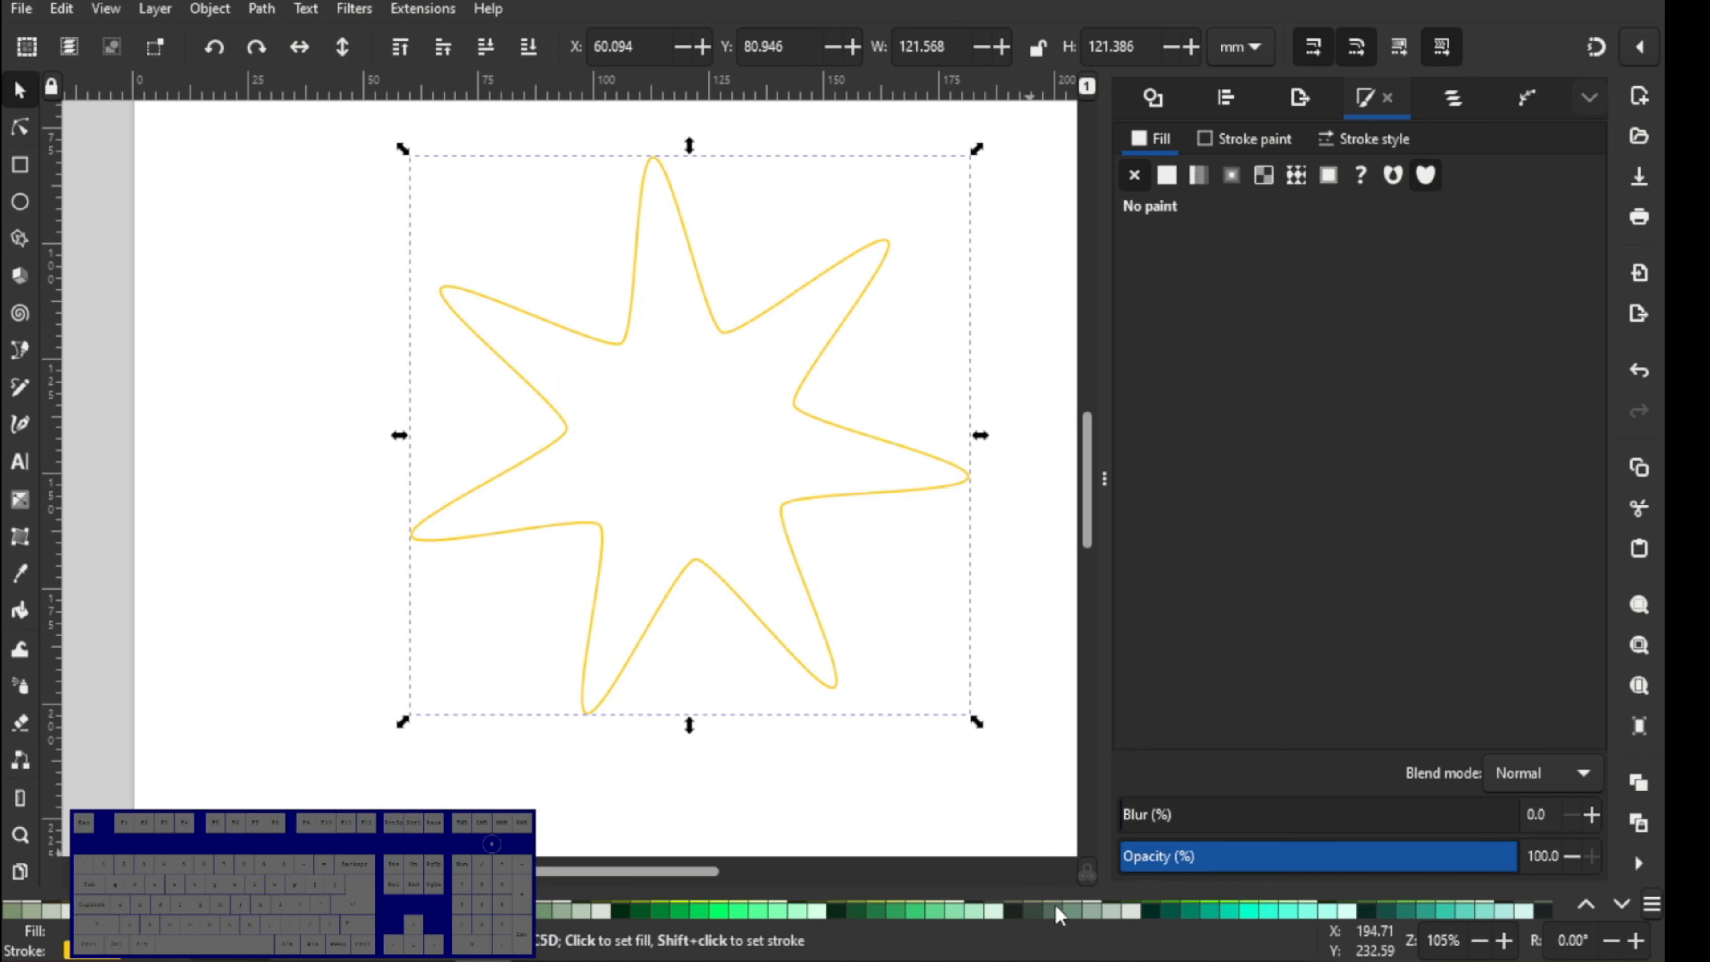
# - Recolor the star's stroke with the orange swatch #FF7F2A from the palette
pyautogui.keyDown('shift'); pyautogui.click(1040, 909); pyautogui.keyUp('shift')
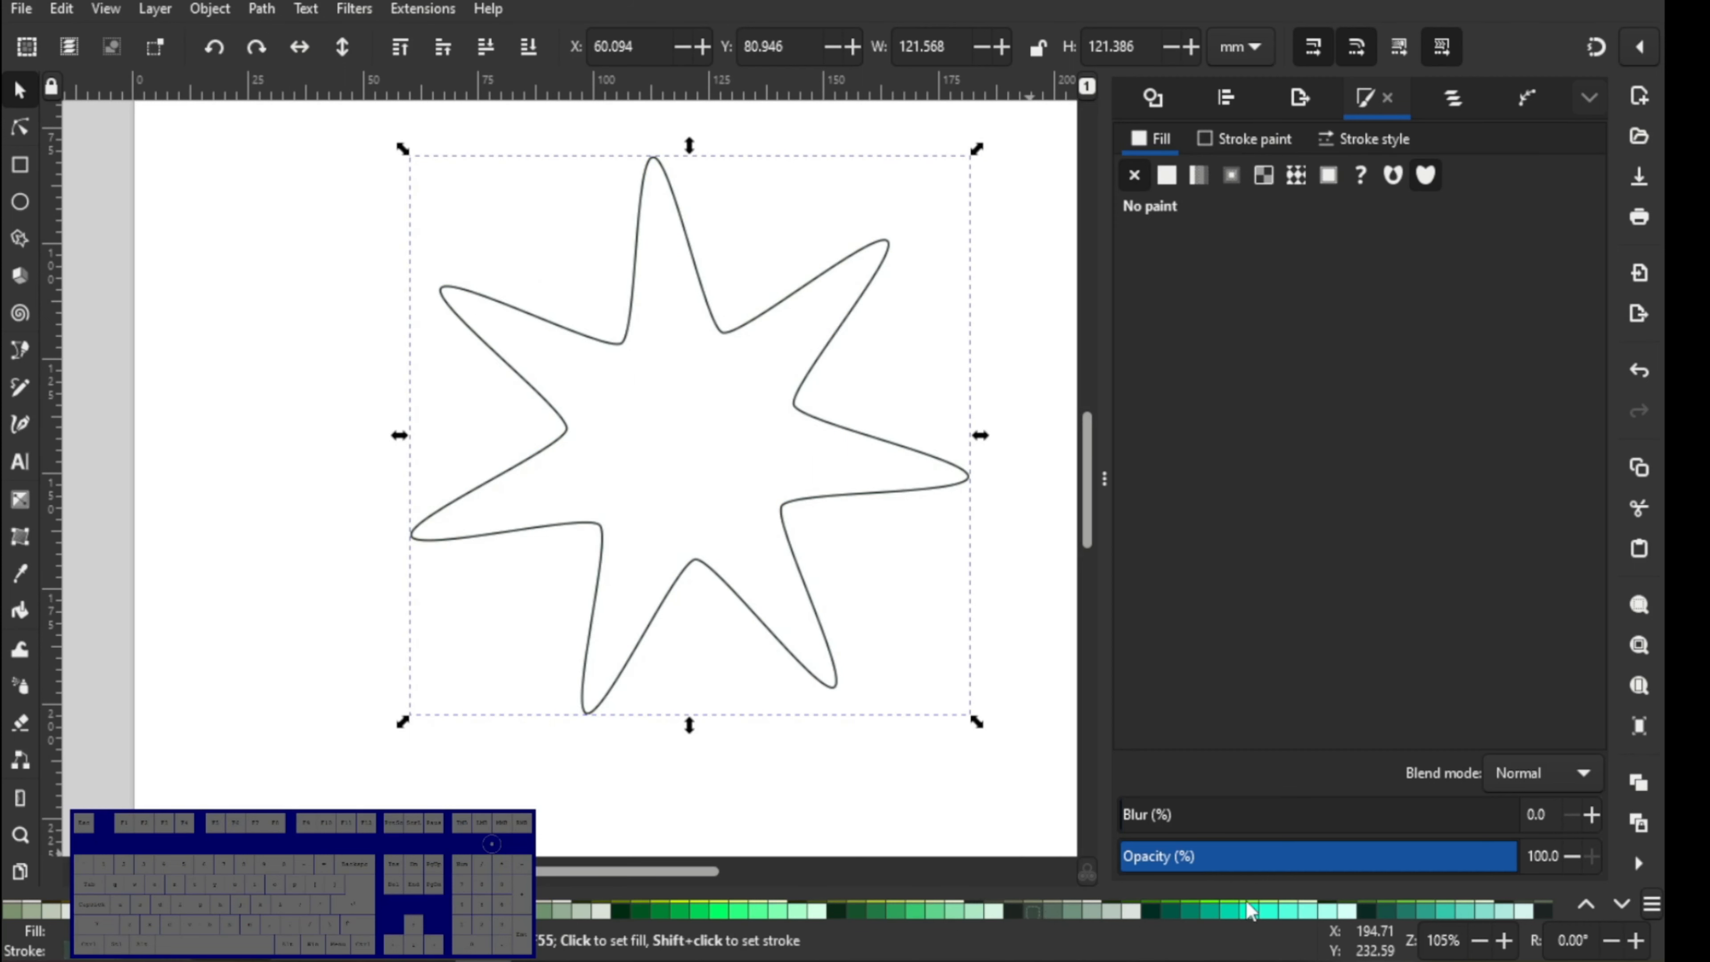
pyautogui.scroll(3, 1246, 905)
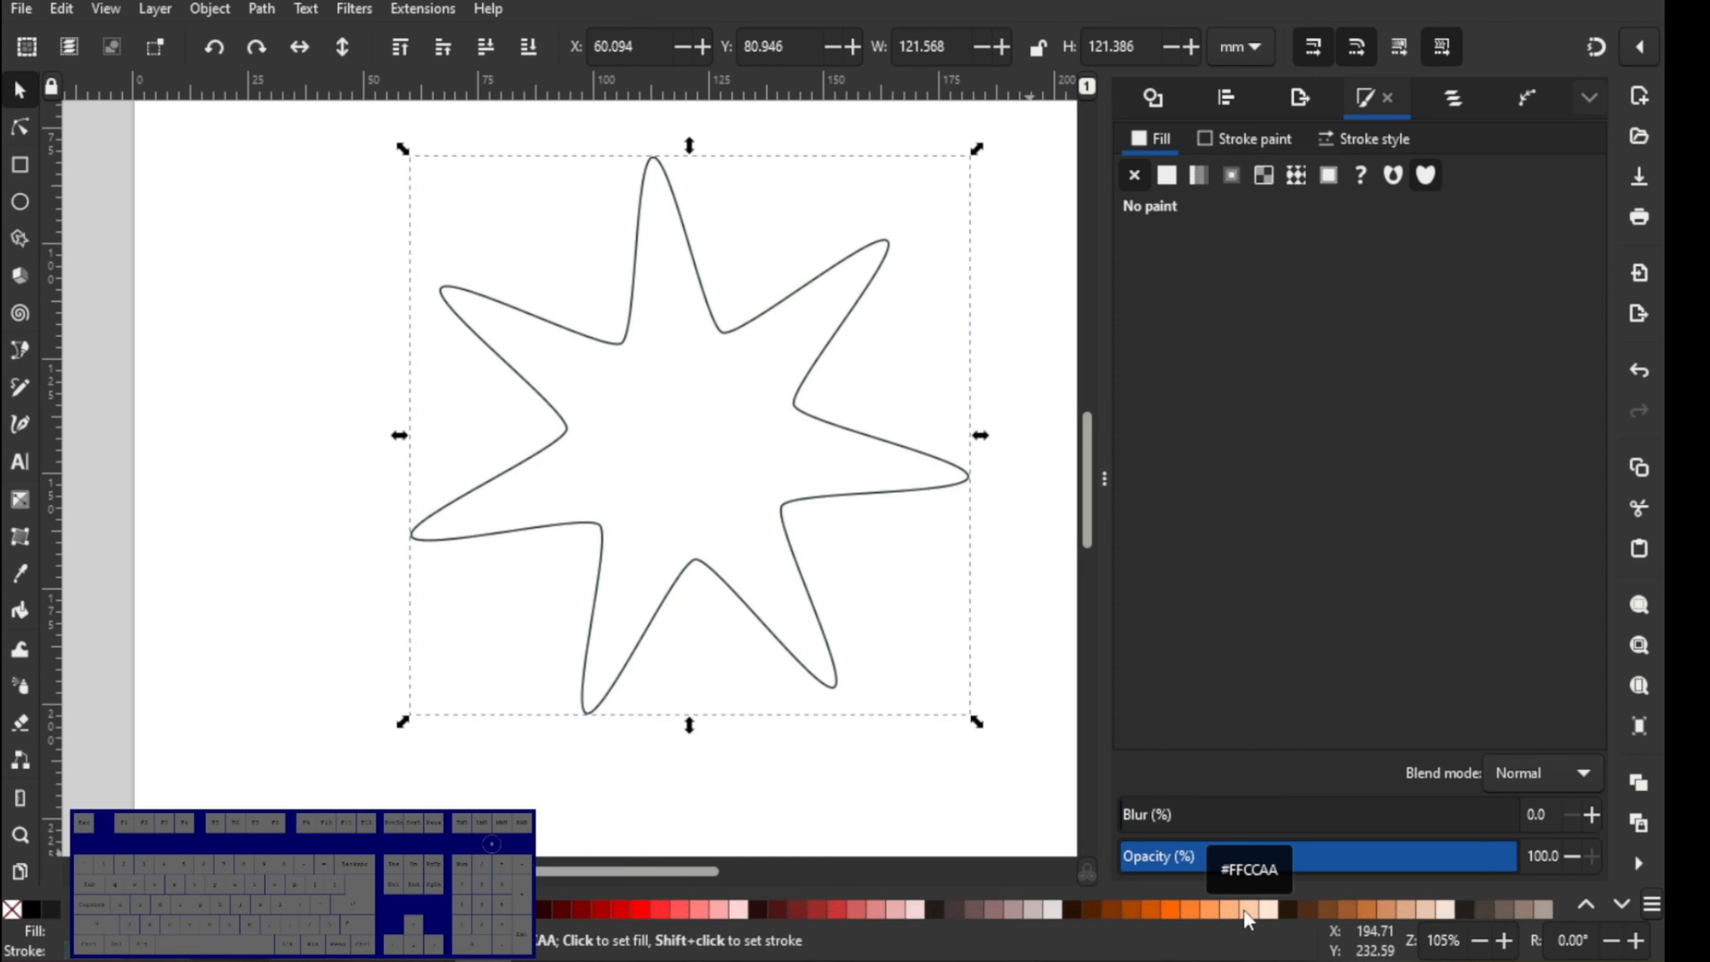
pyautogui.keyDown('shift'); pyautogui.click(1147, 906); pyautogui.keyUp('shift')
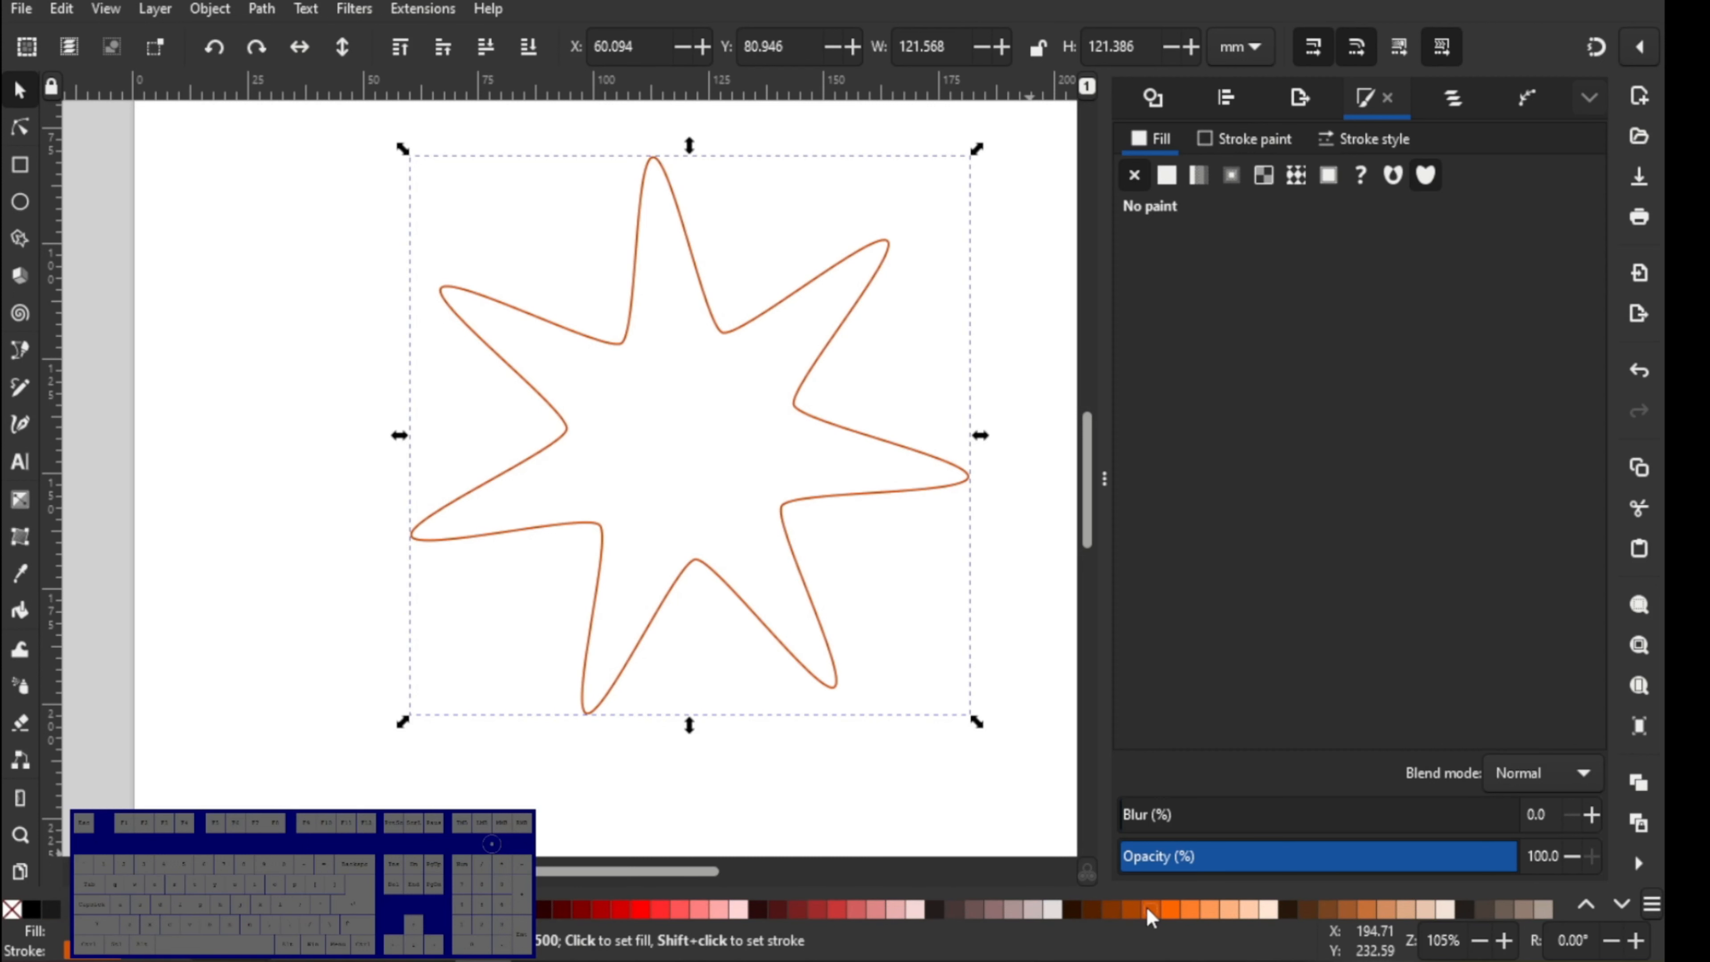
pyautogui.keyDown('shift'); pyautogui.click(1184, 907); pyautogui.keyUp('shift')
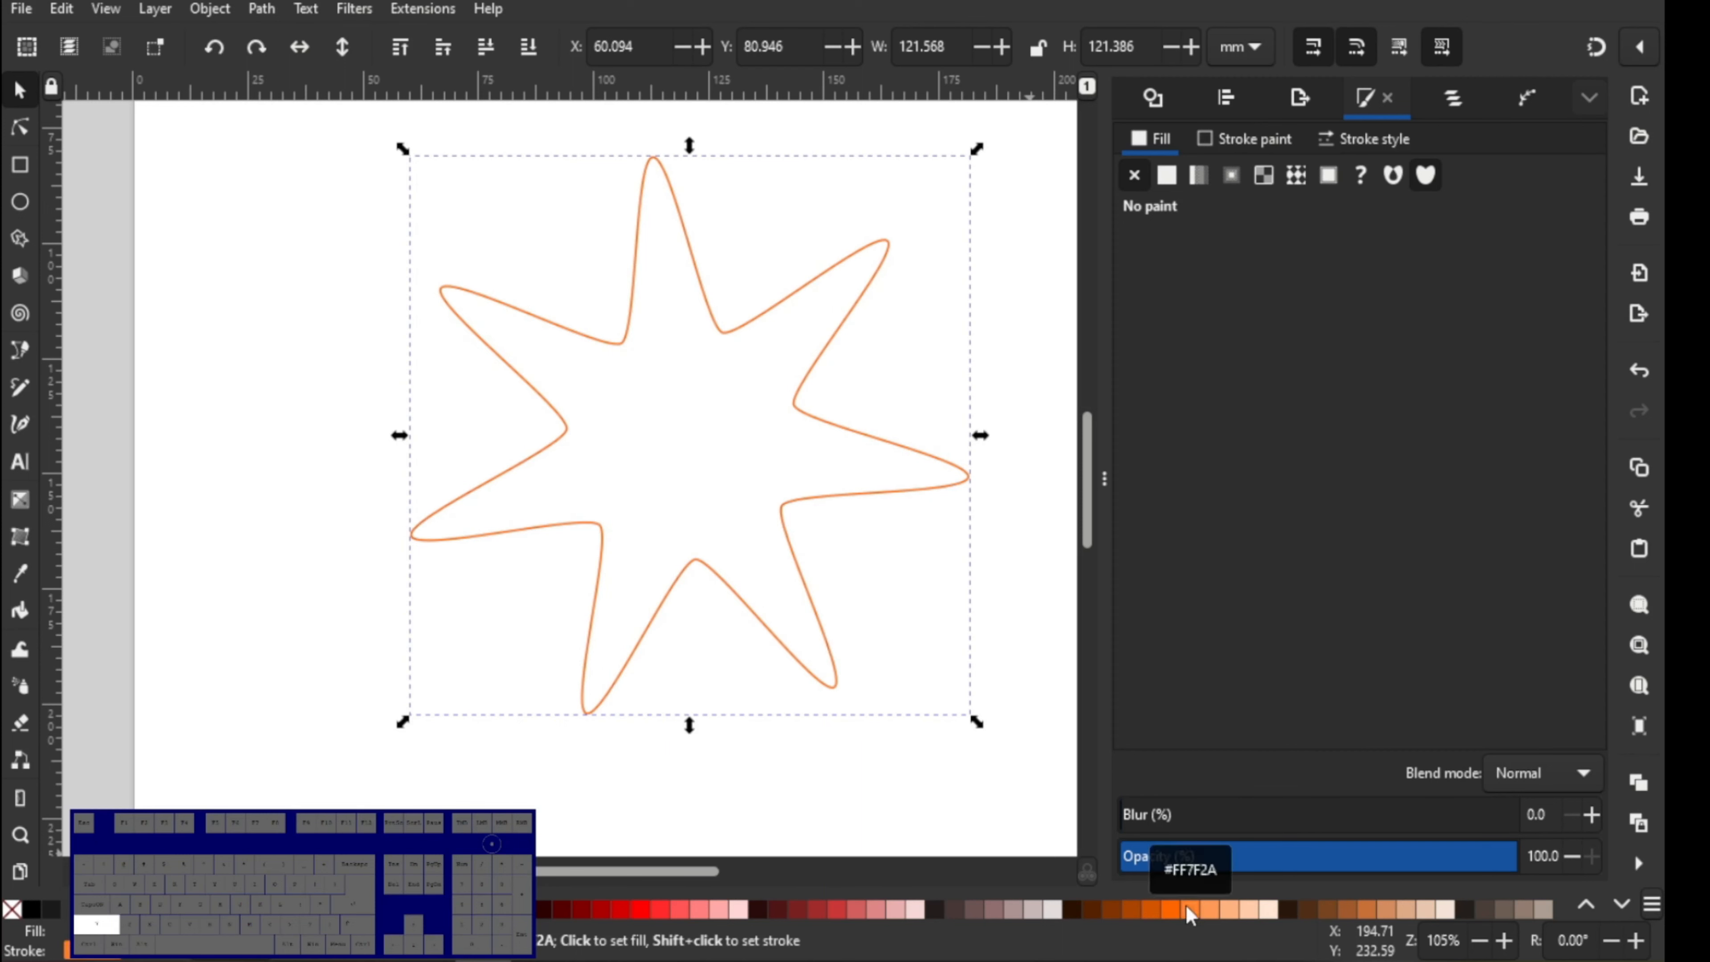
# - Set the star's stroke width to 0.7 mm and collapse the stroke settings to free the canvas
pyautogui.click(1336, 140)
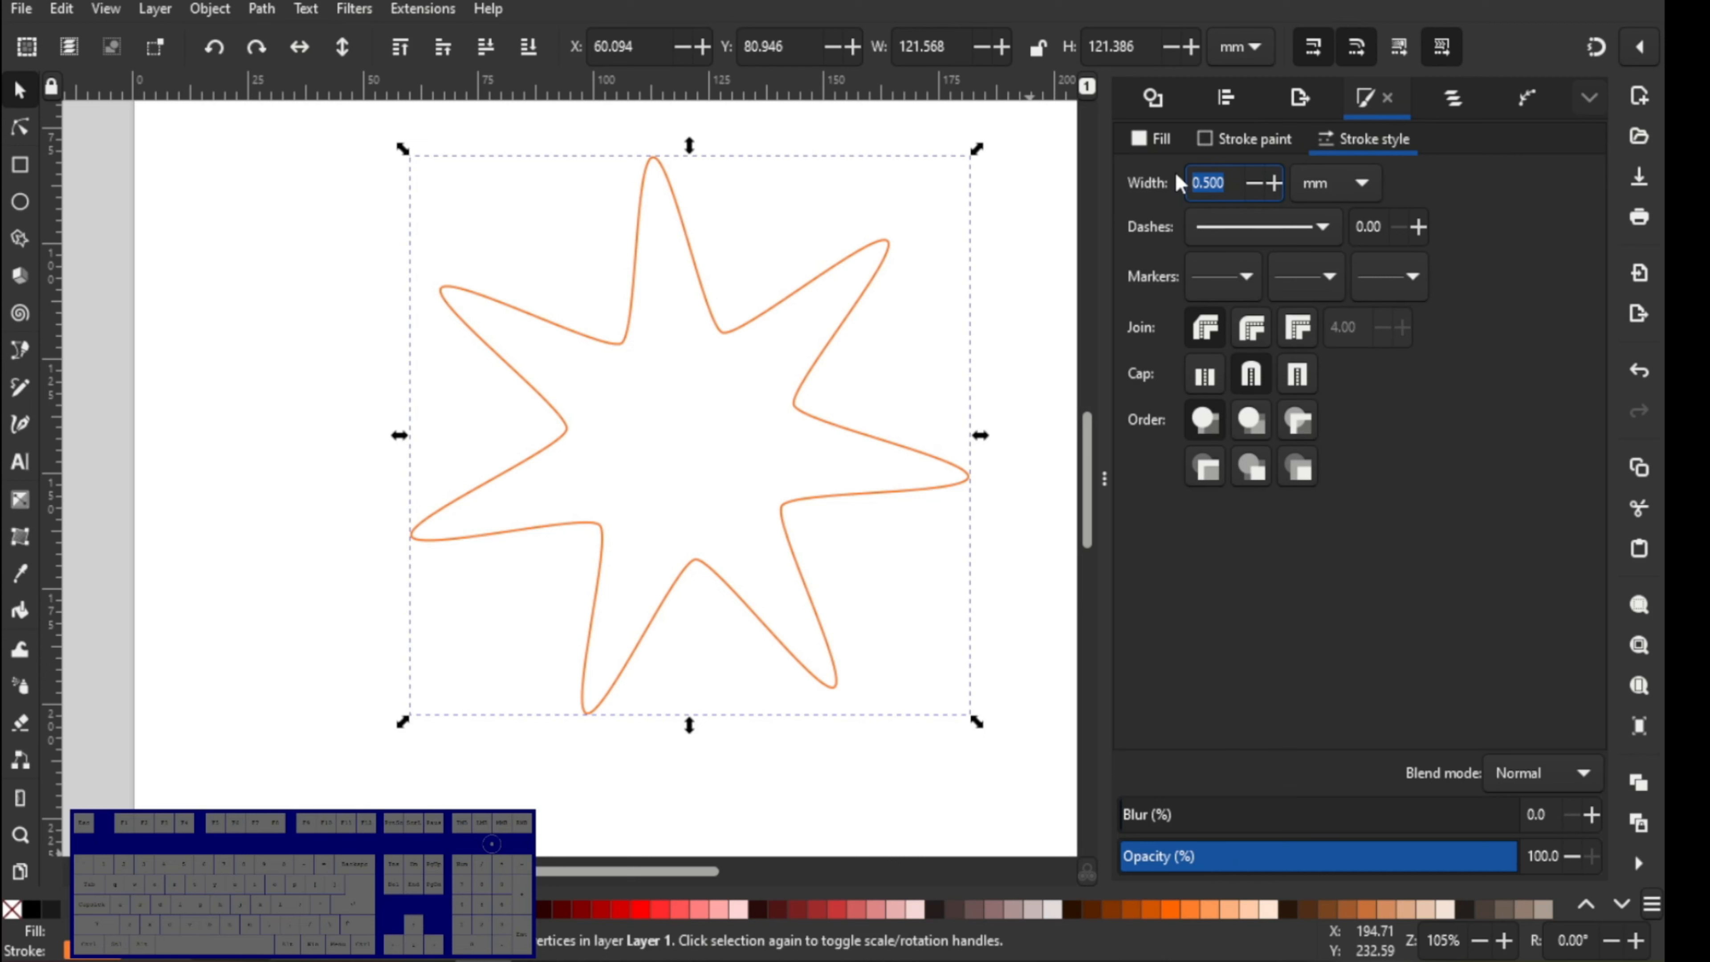
pyautogui.press('Delete')
pyautogui.write('.7')
pyautogui.press('Return')
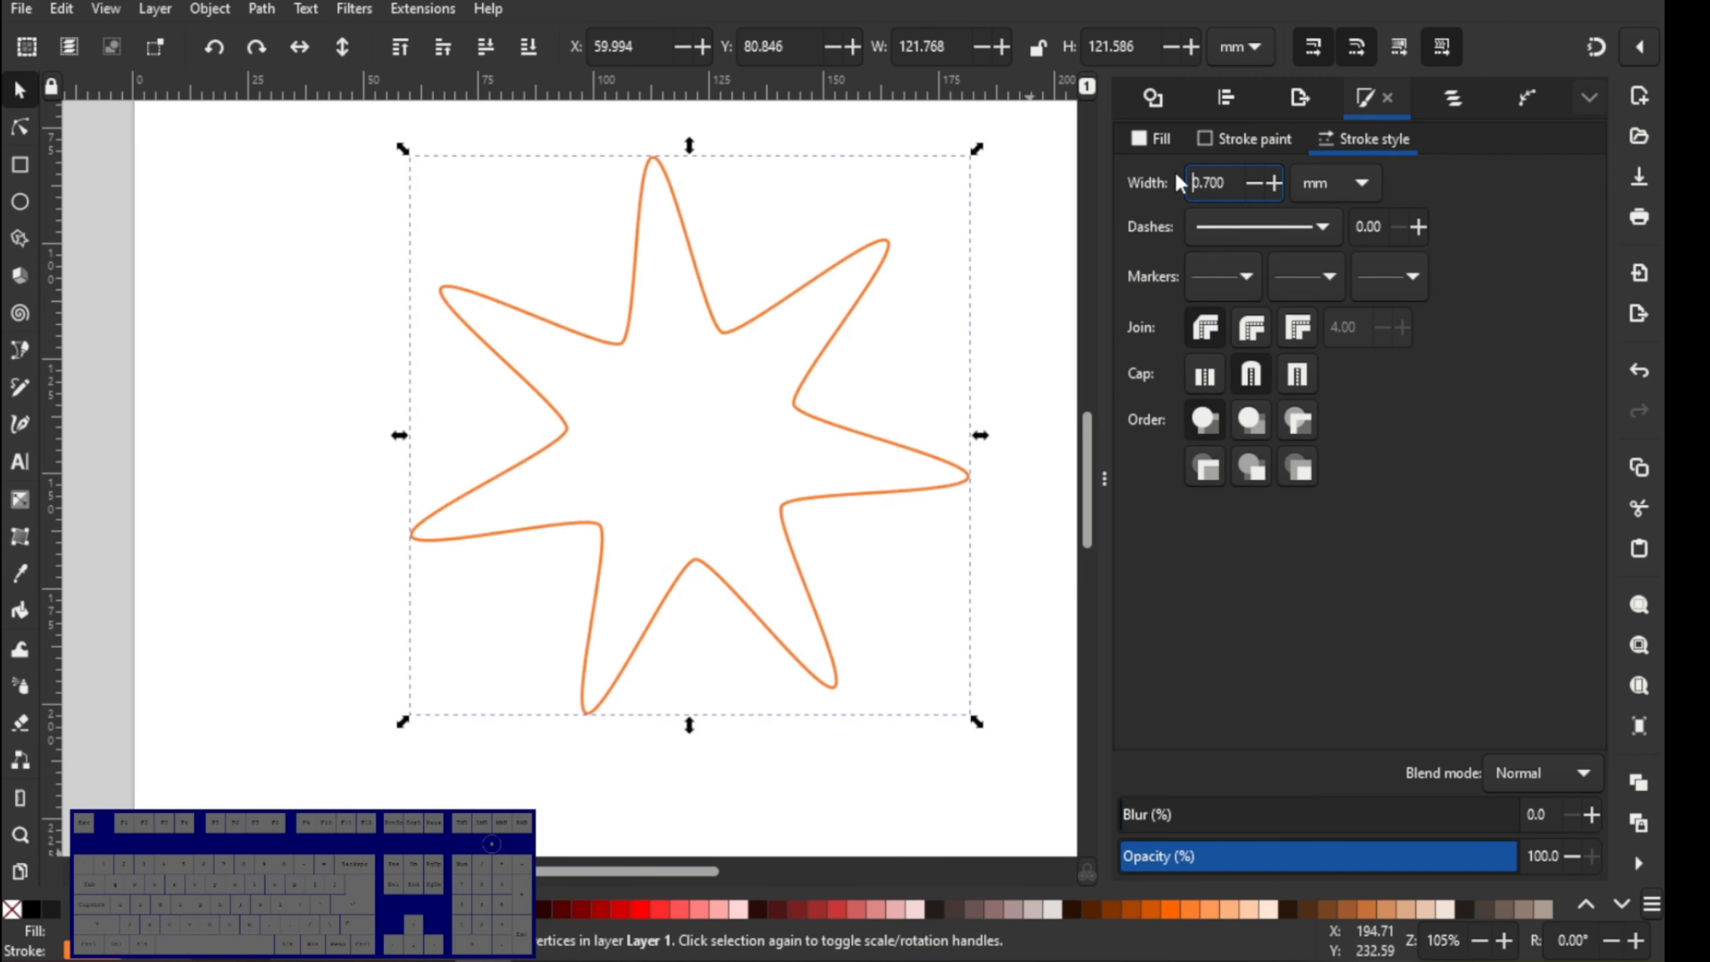
pyautogui.click(1104, 478)
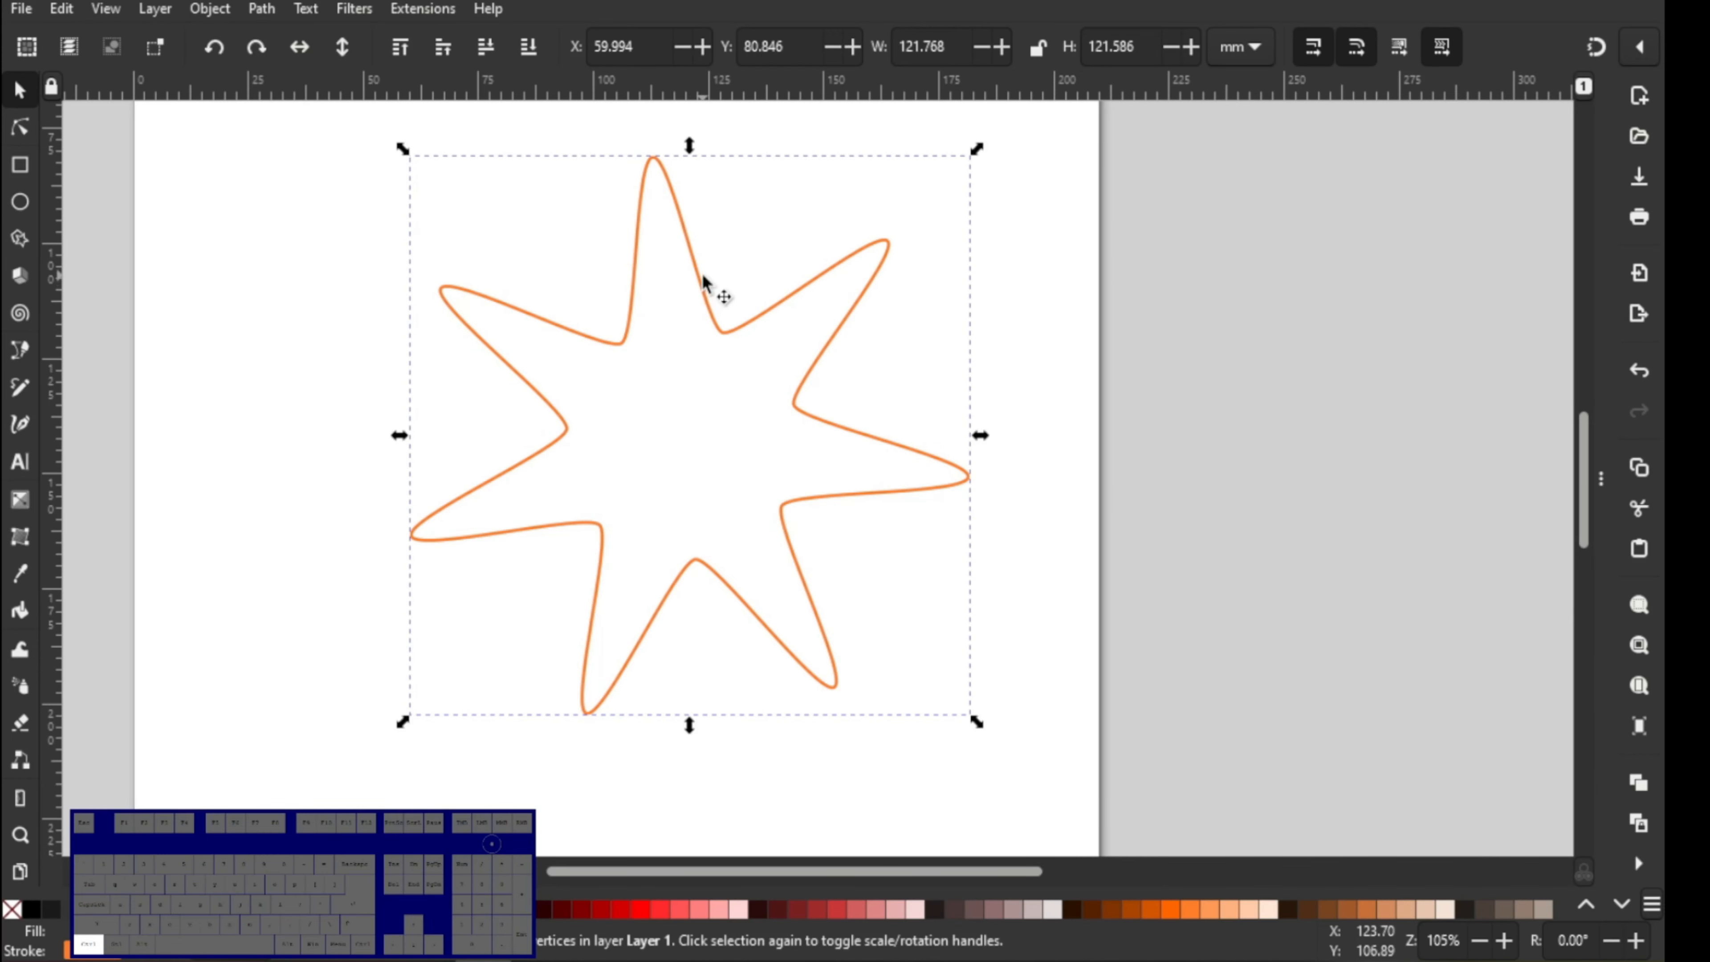
# - Duplicate the star and, with stroke-width scaling off and gradient scaling on, shrink the copy to about 25 mm wide near the original's center
pyautogui.hotkey('ctrl', 'd')
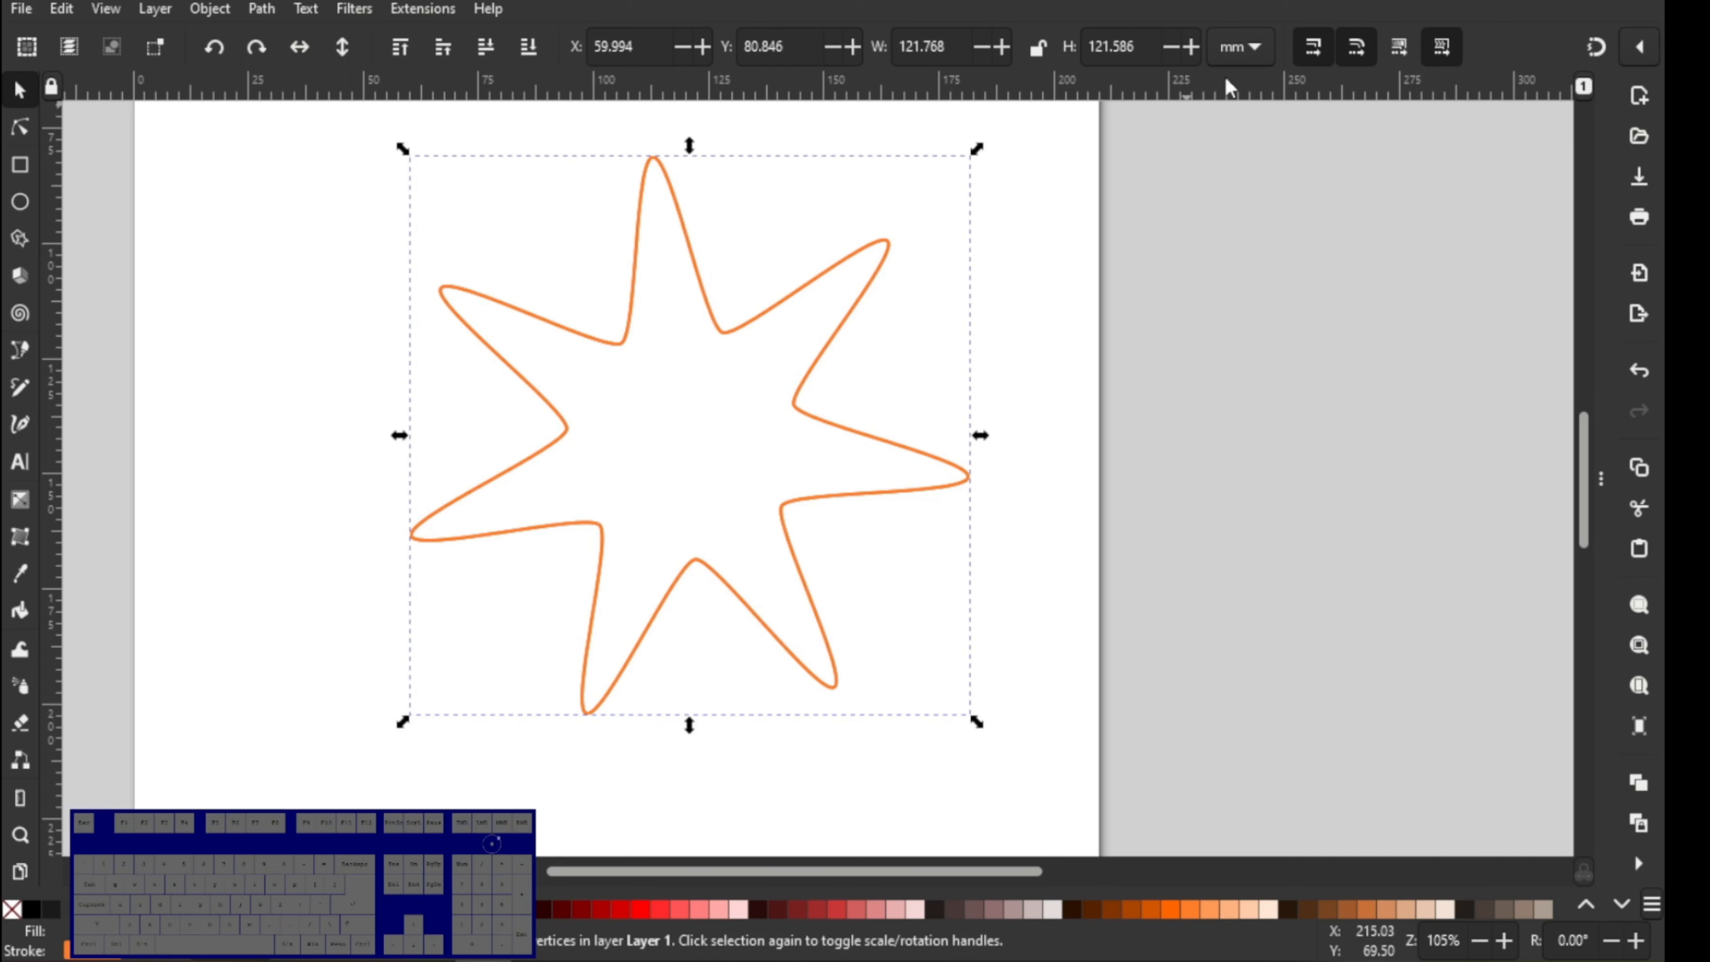
pyautogui.click(1400, 46)
pyautogui.click(1317, 45)
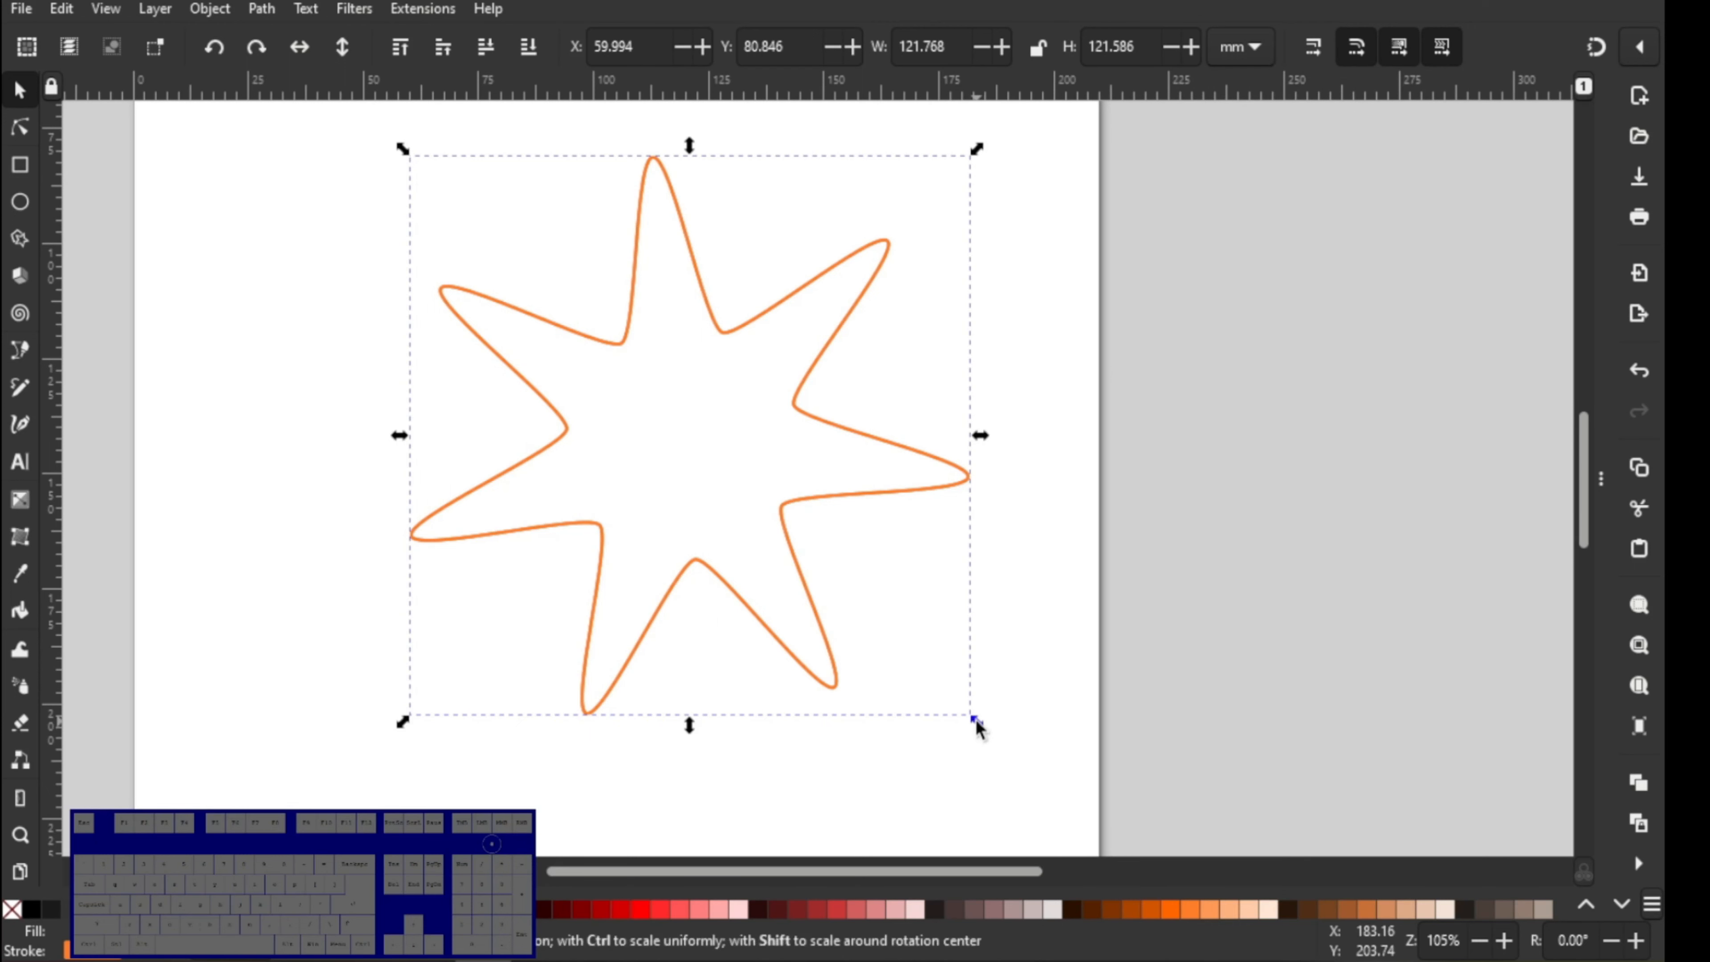
pyautogui.moveTo(977, 721); pyautogui.dragTo(528, 355)
pyautogui.moveTo(482, 206); pyautogui.dragTo(722, 423)
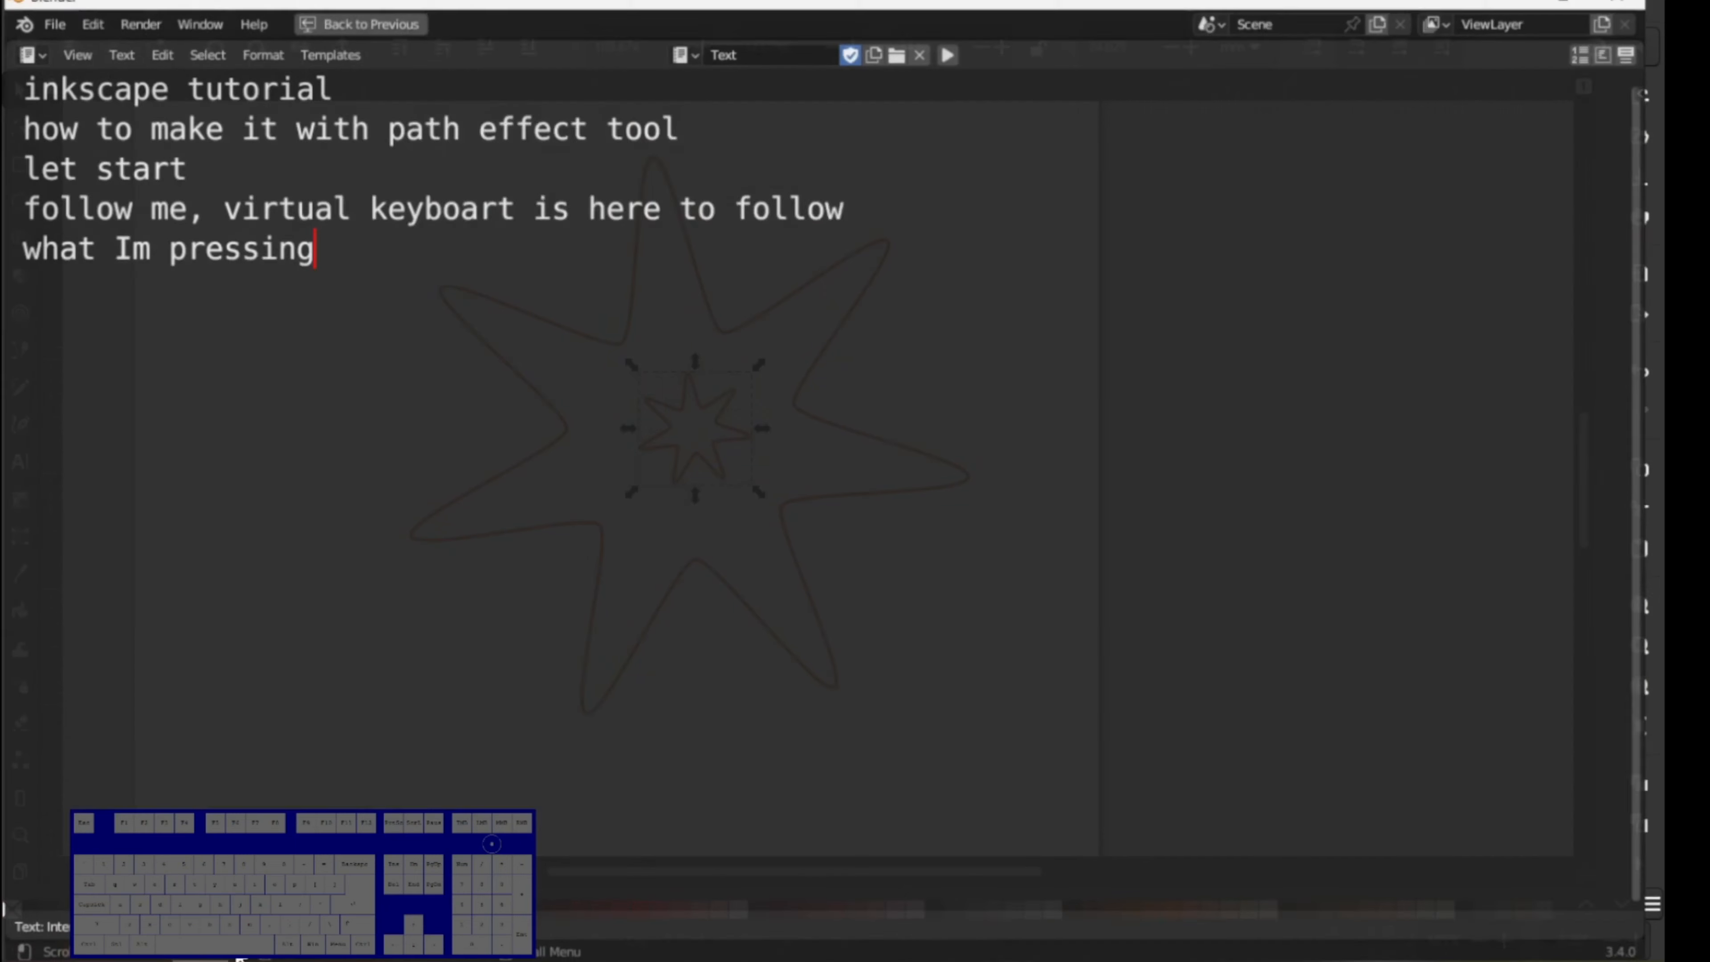
# - Switch to the Blender text editor, add the note line "to make same proportion of border size", and return to Inkscape
pyautogui.write('to')
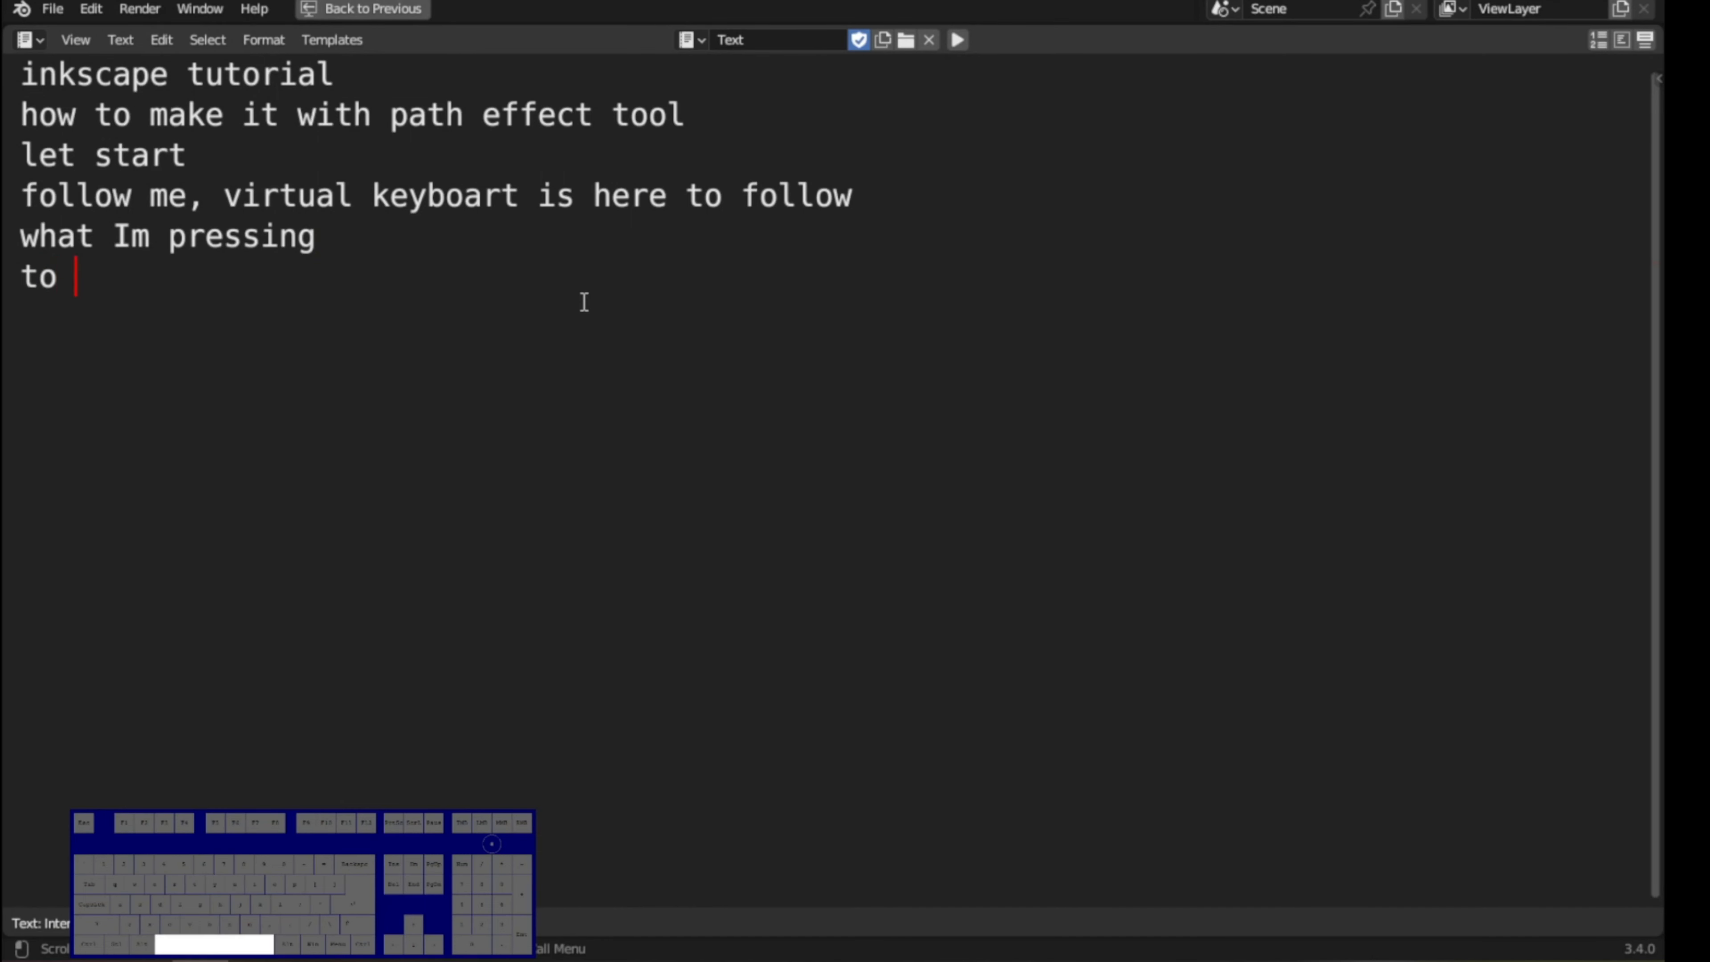
pyautogui.write(' make')
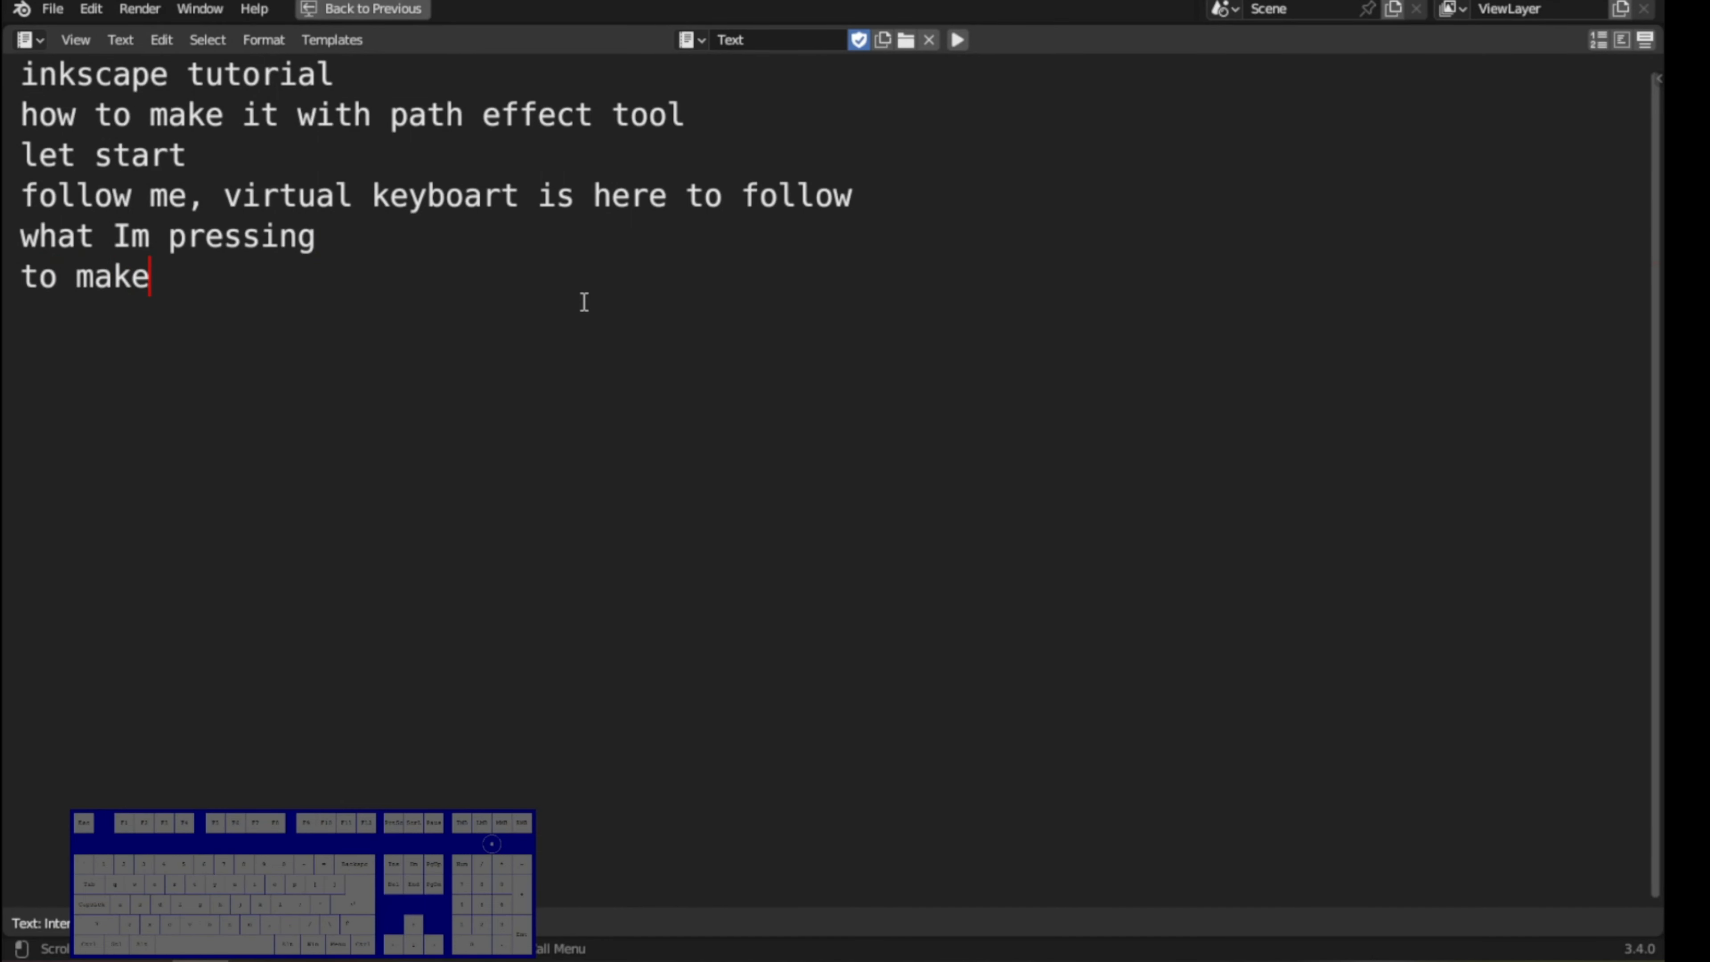
pyautogui.write(' same pr')
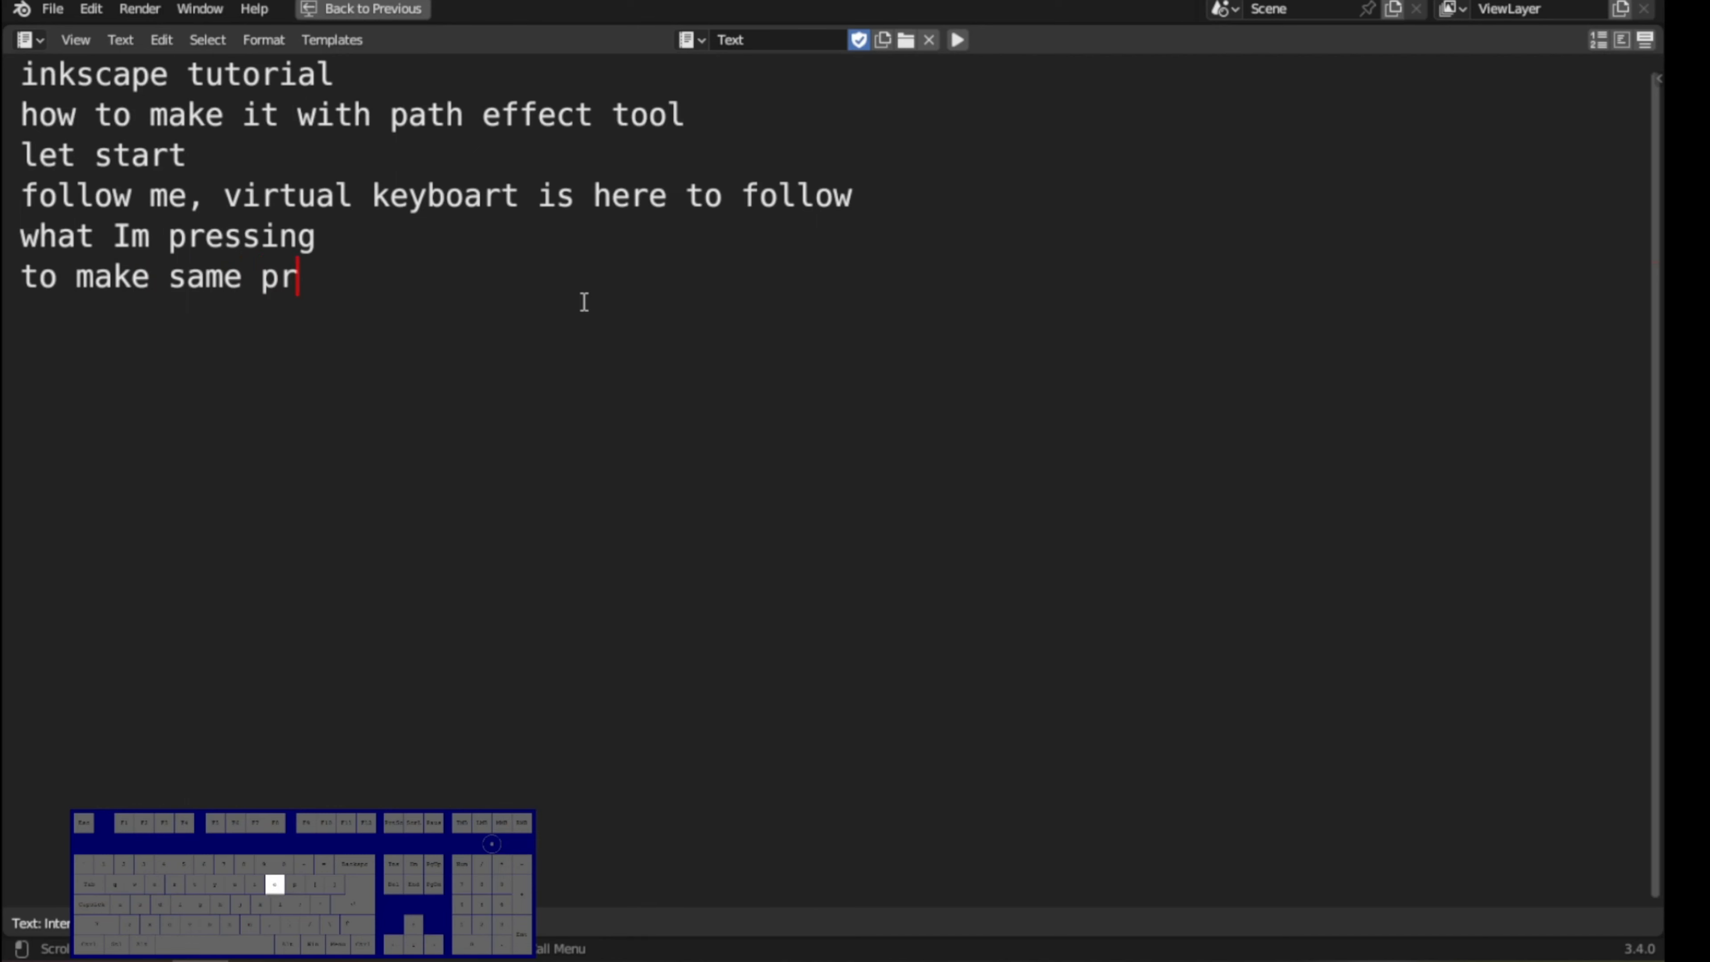
pyautogui.write('oportion of')
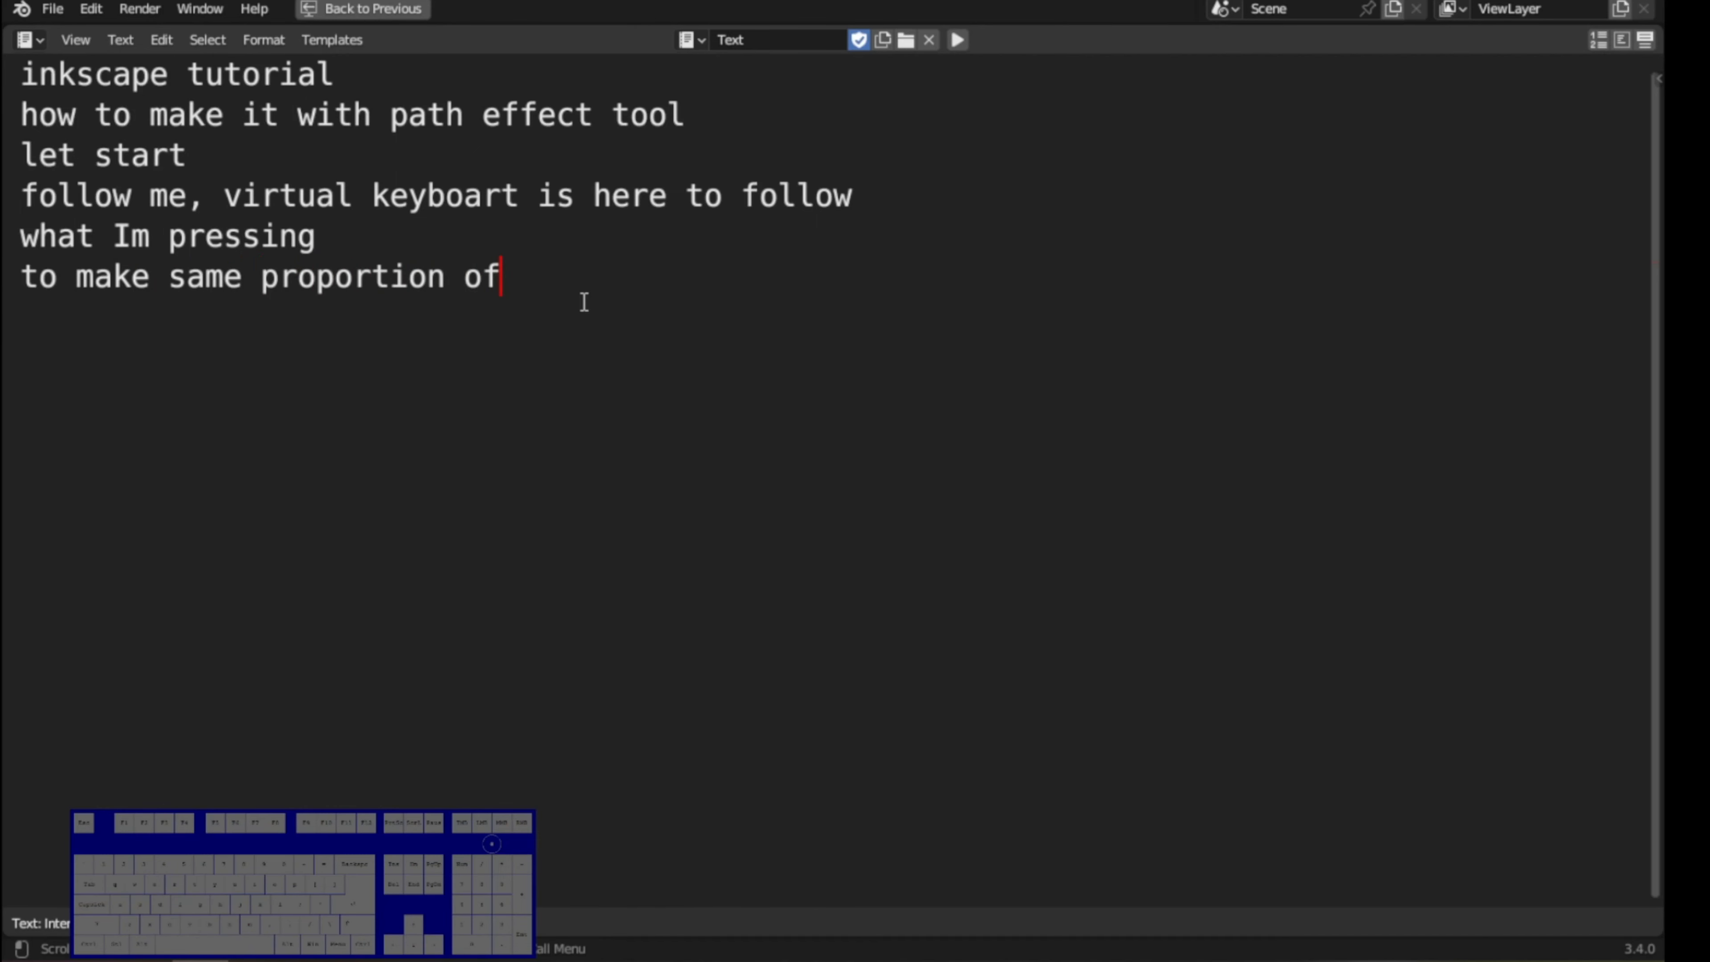
pyautogui.write(' border')
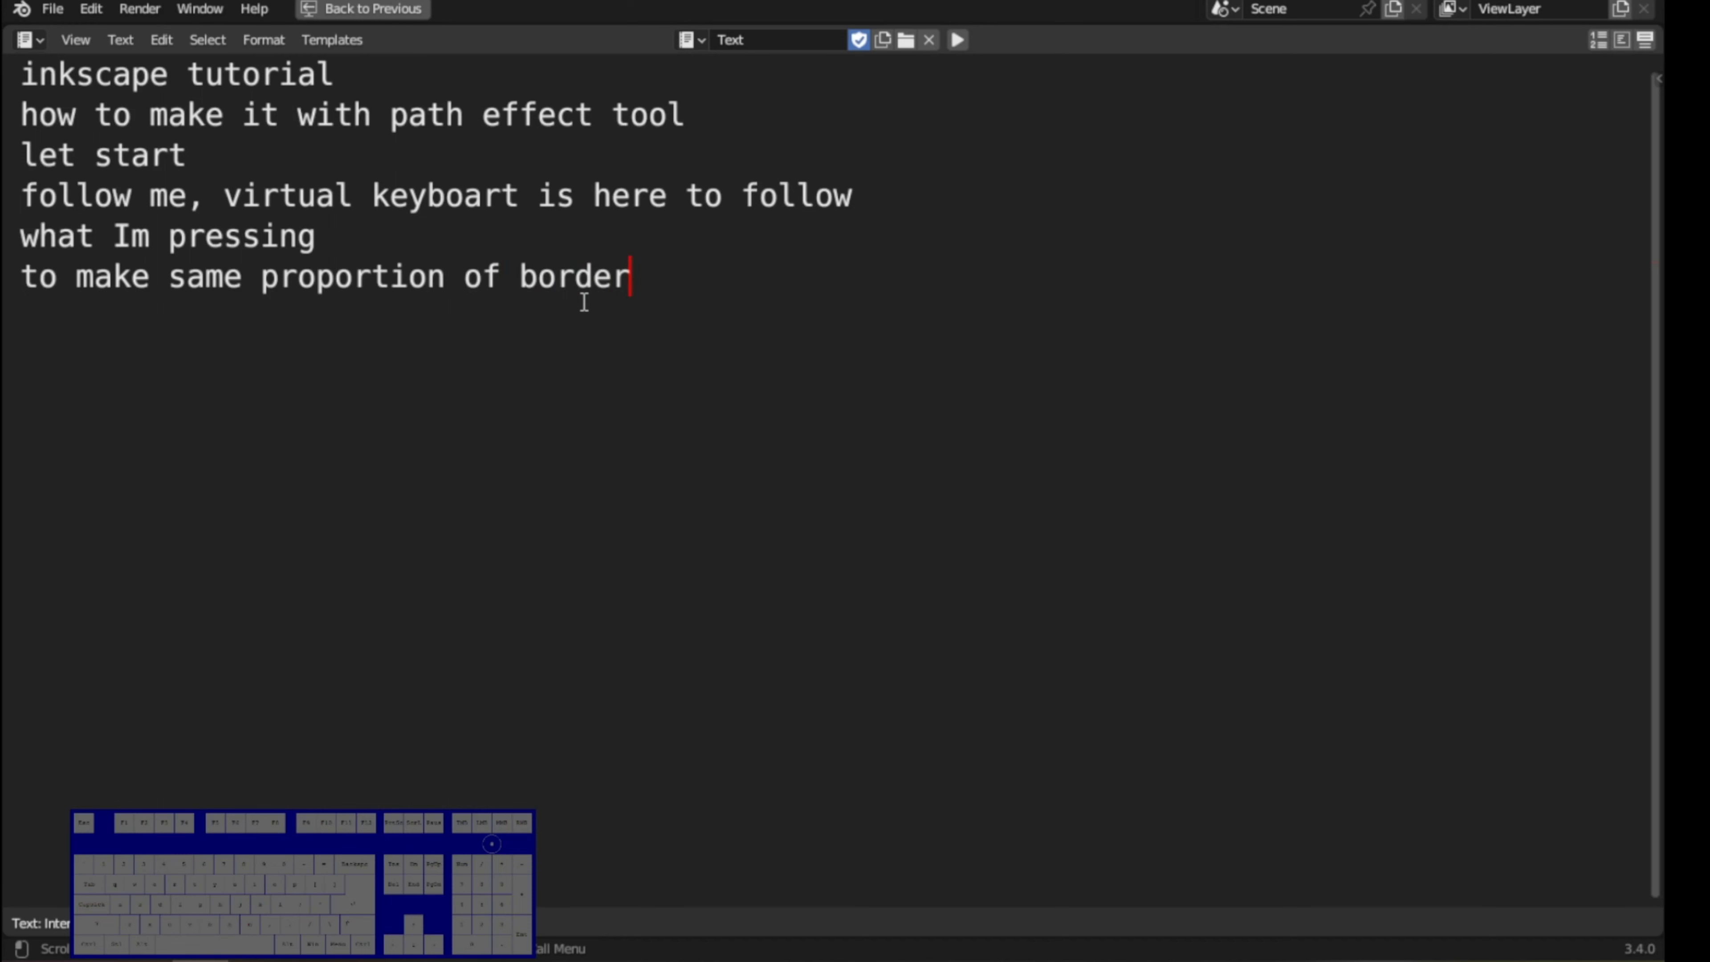
pyautogui.write(' size')
pyautogui.hotkey('alt', 'Tab')
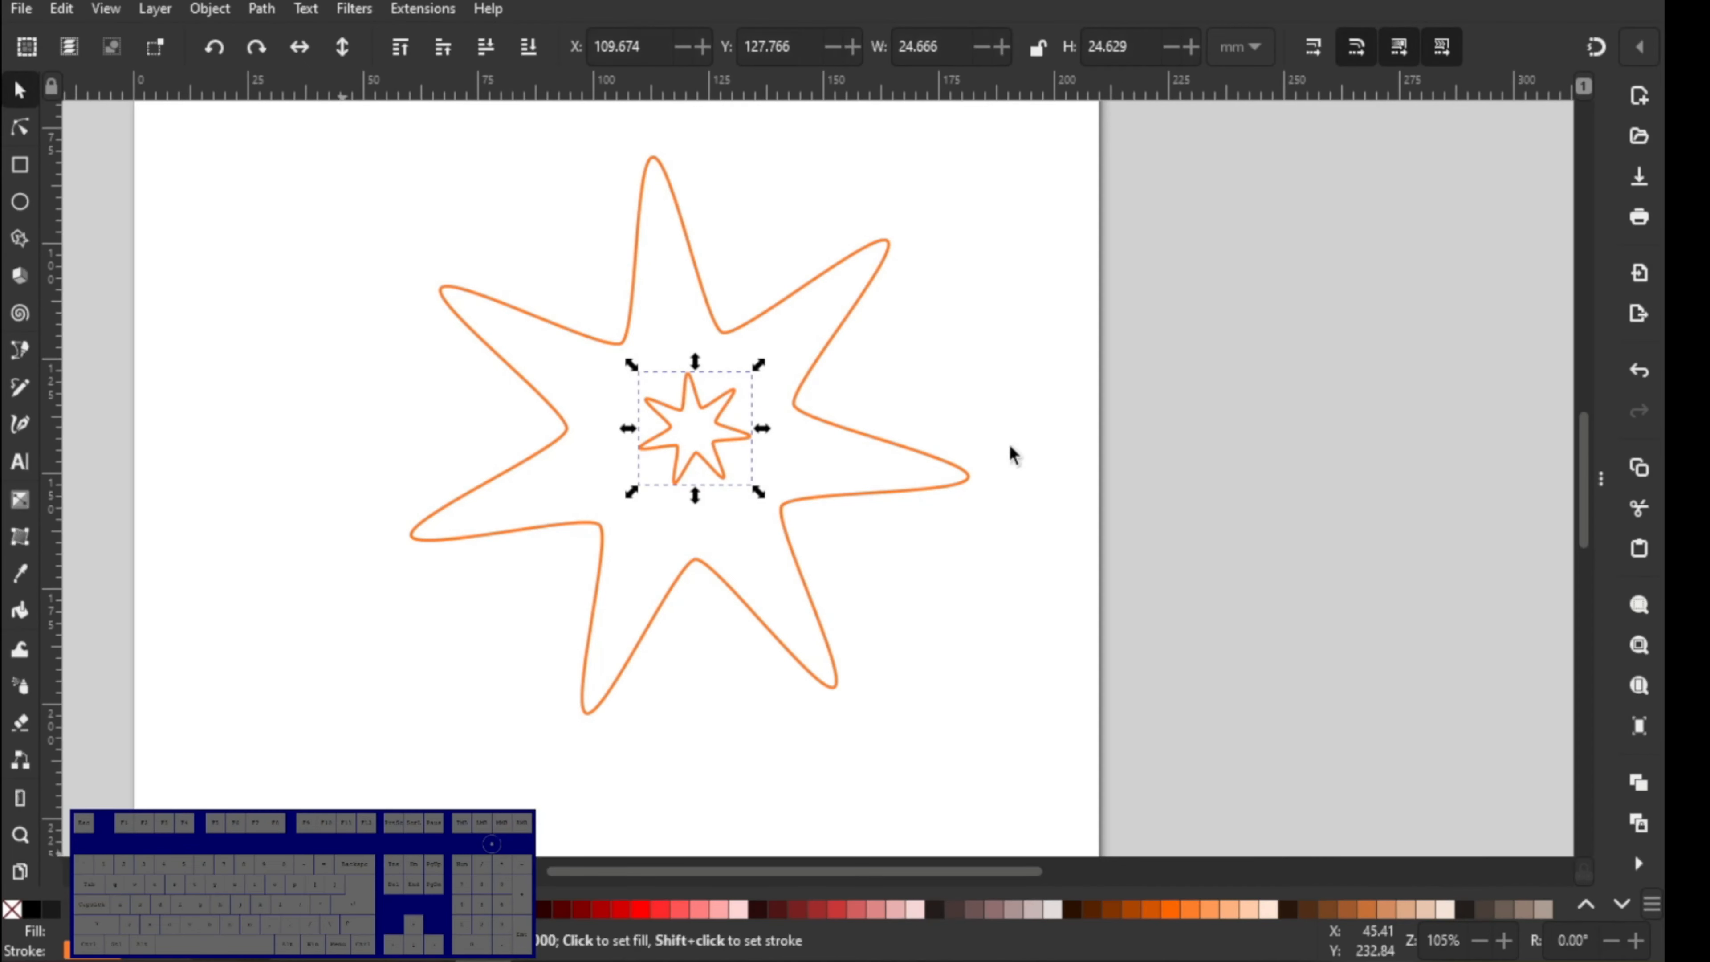
# - Show the small star's stroke width in its stroke style settings and append ".700" to the Blender note
pyautogui.click(1600, 479)
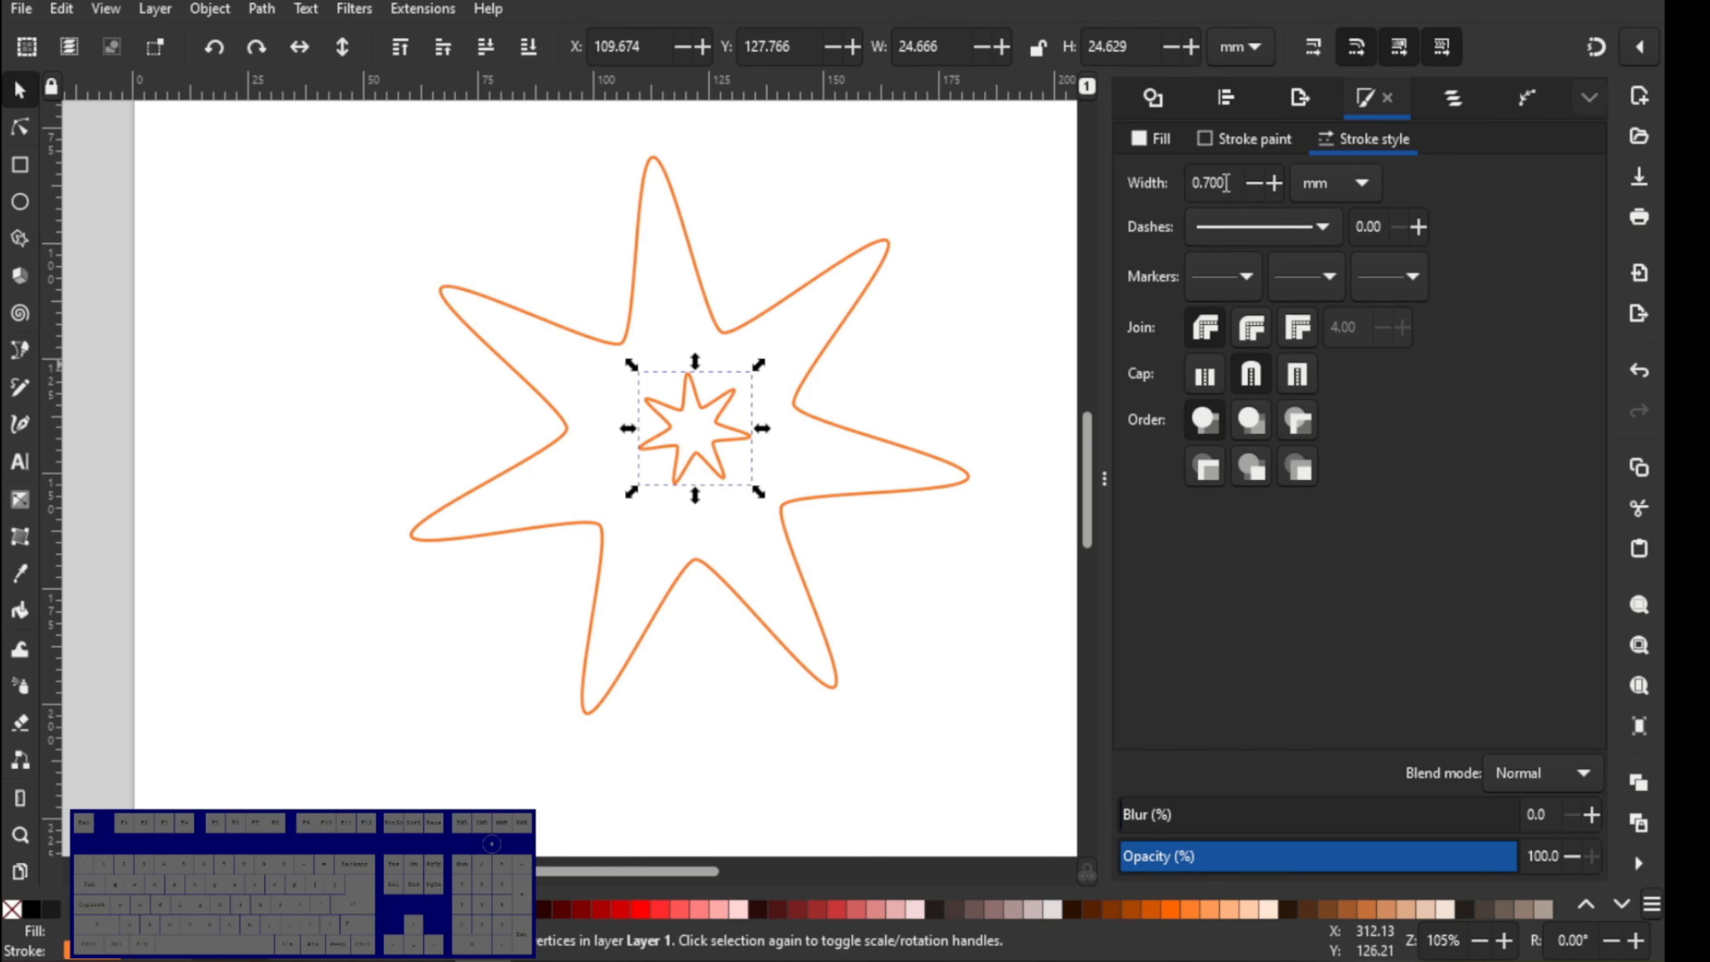
pyautogui.moveTo(1227, 182); pyautogui.dragTo(1181, 183)
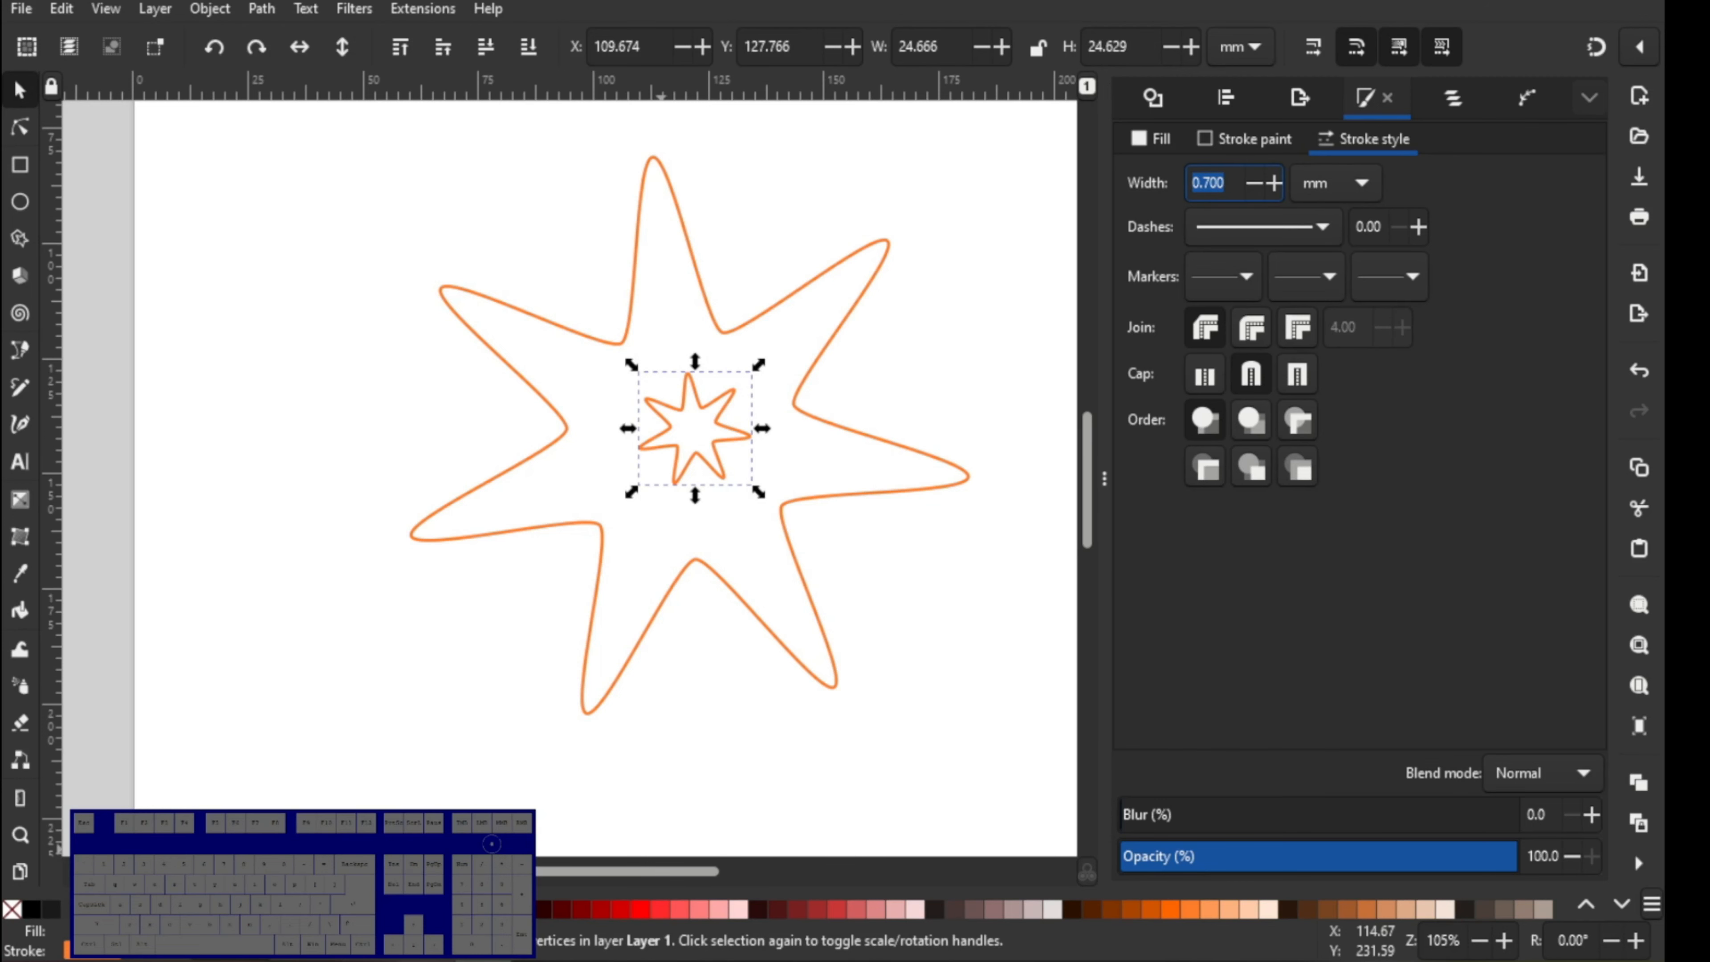
pyautogui.hotkey('alt', 'Tab')
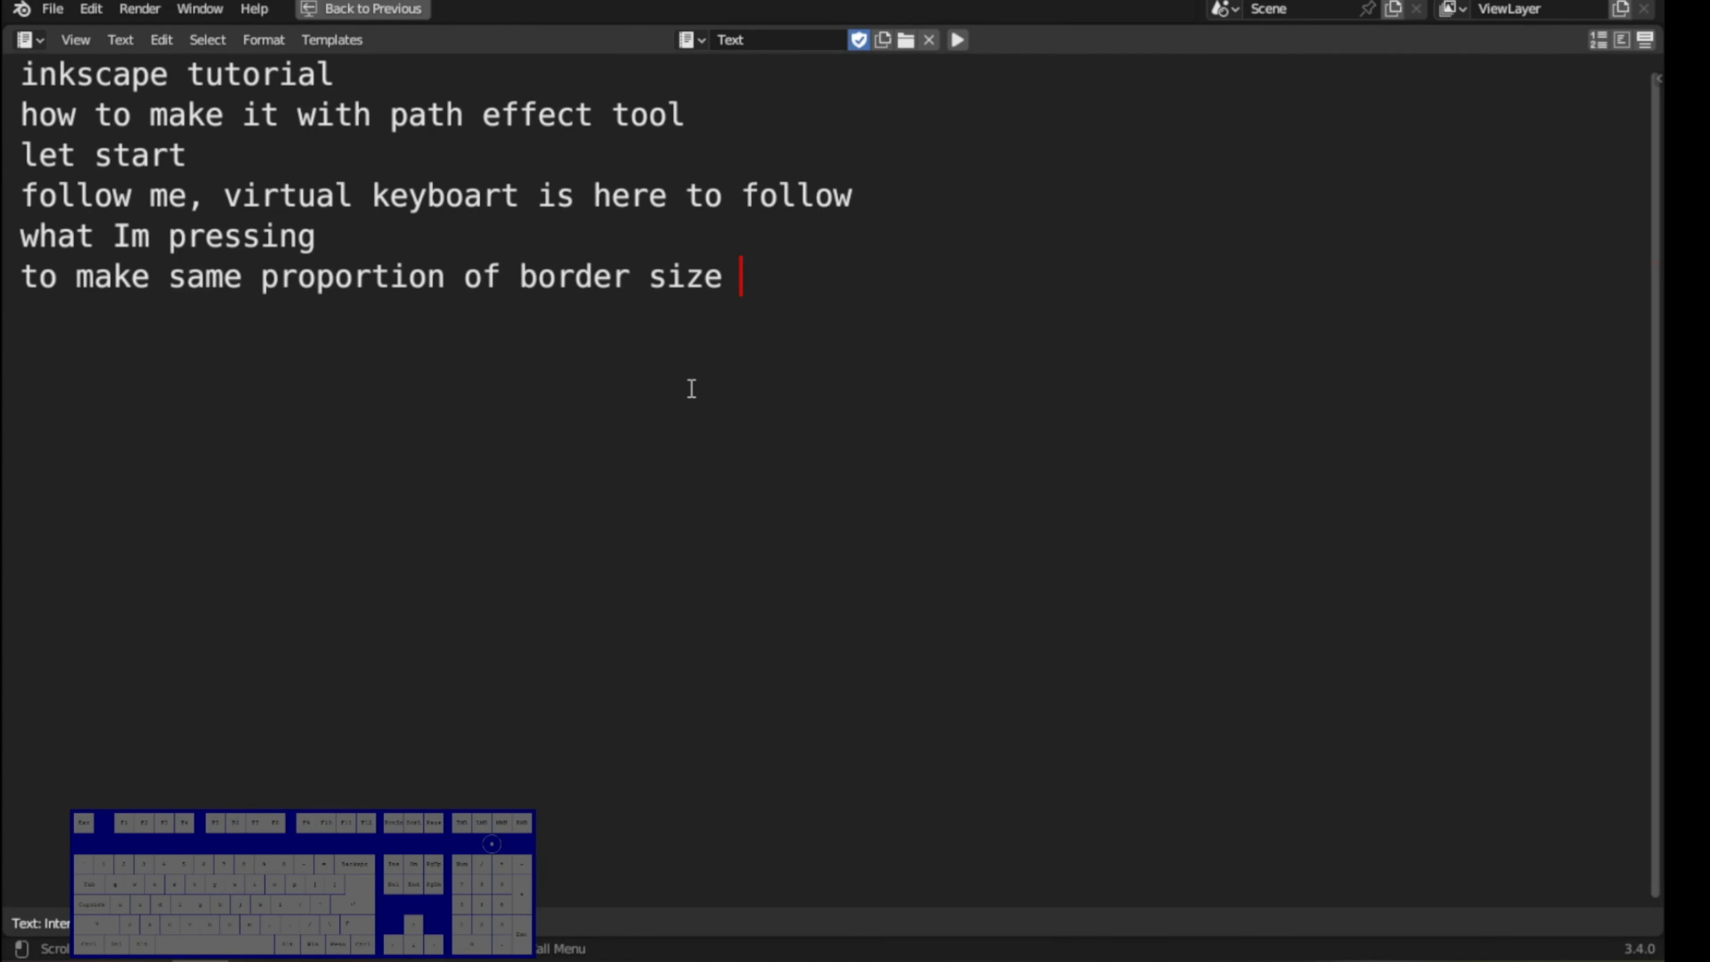
pyautogui.write('.77')
pyautogui.press('BackSpace')
pyautogui.write('00')
pyautogui.press('Return')
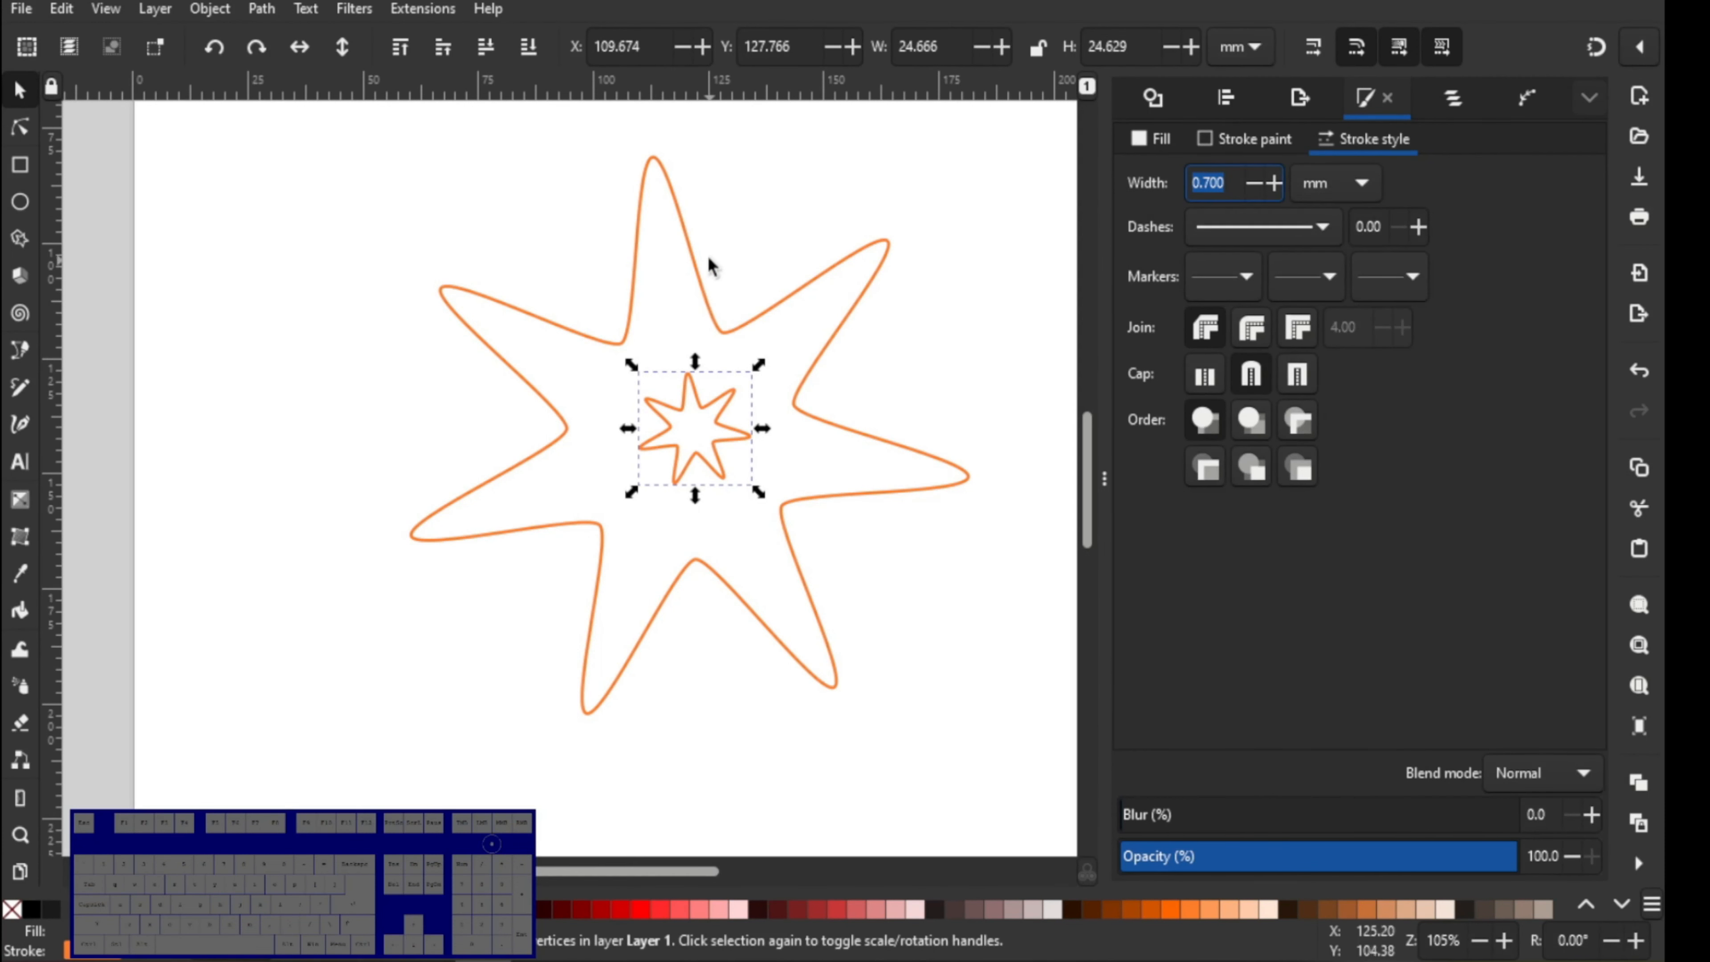
# - Select both stars, center them on each other horizontally and vertically relative to the last selected, and collapse the alignment settings
pyautogui.keyDown('shift'); pyautogui.click(684, 229); pyautogui.keyUp('shift')
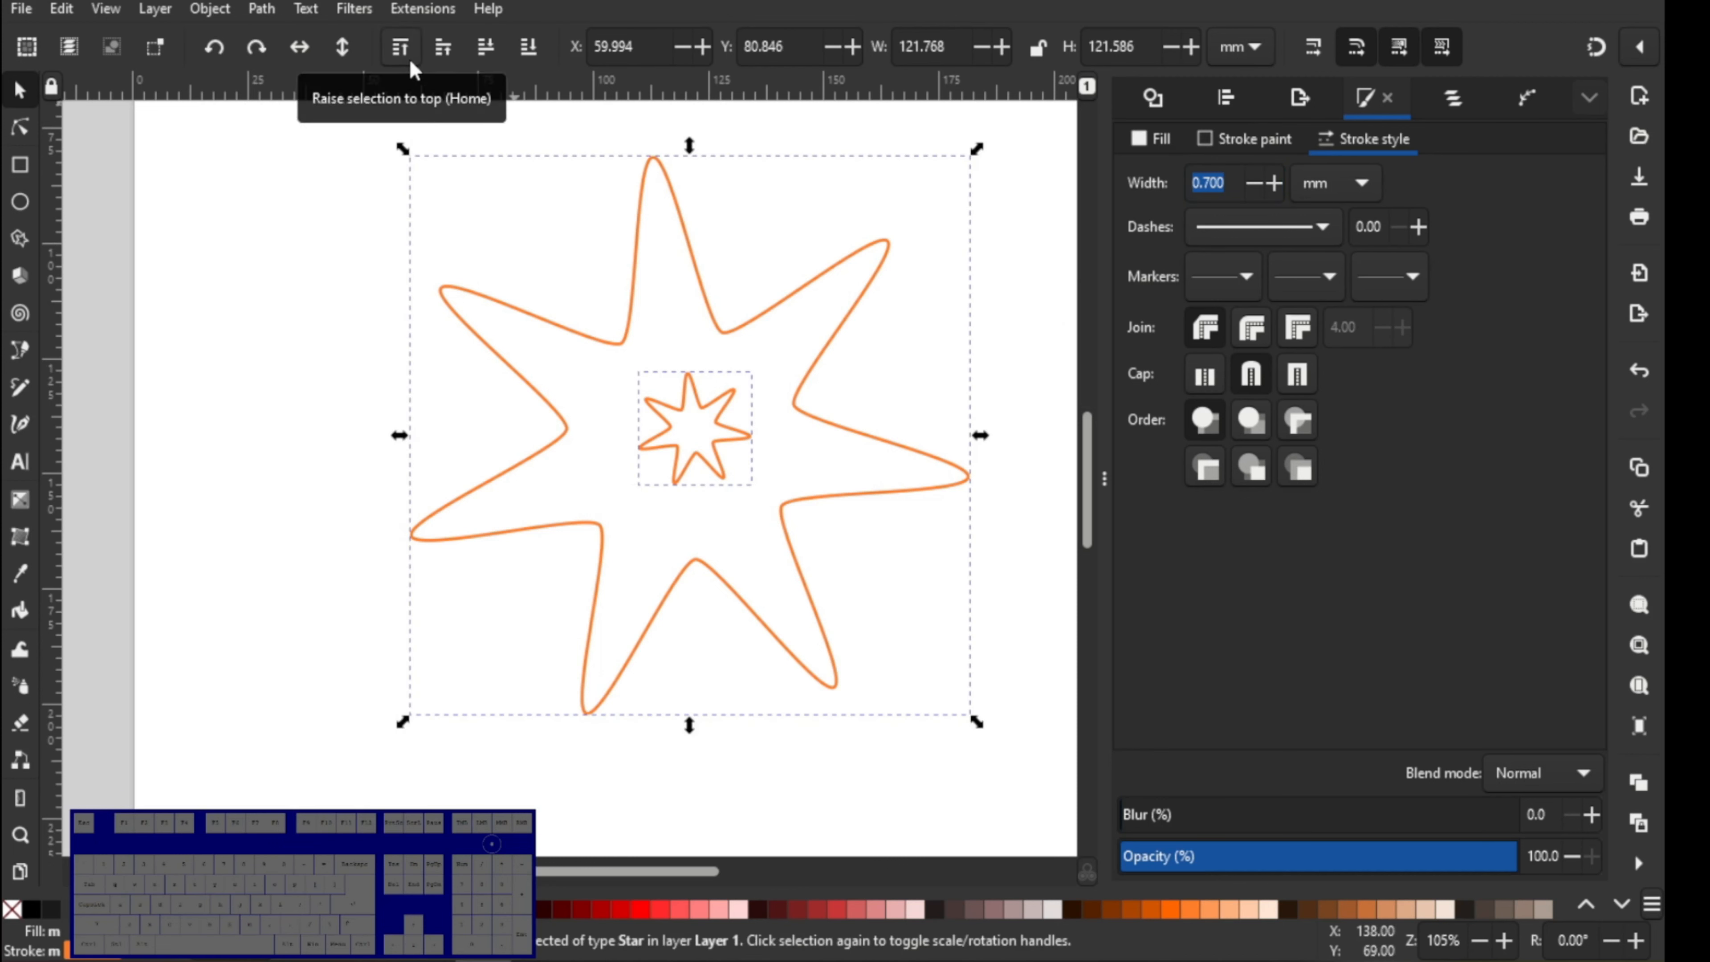
pyautogui.click(1227, 97)
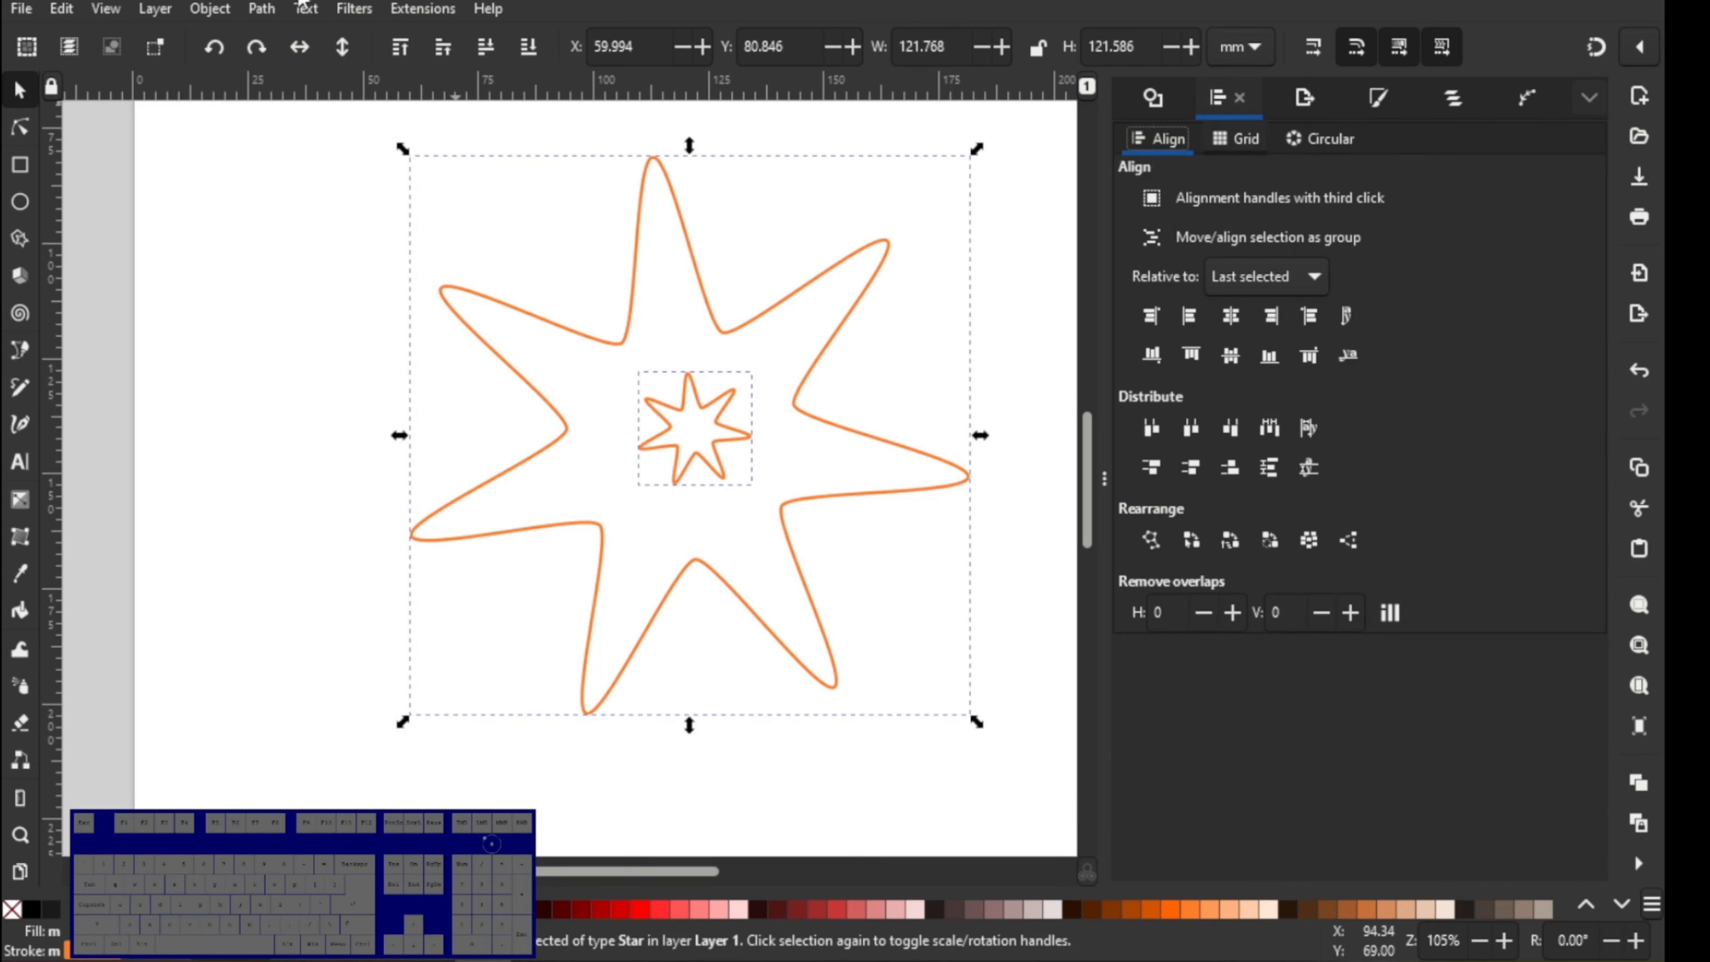
pyautogui.click(217, 13)
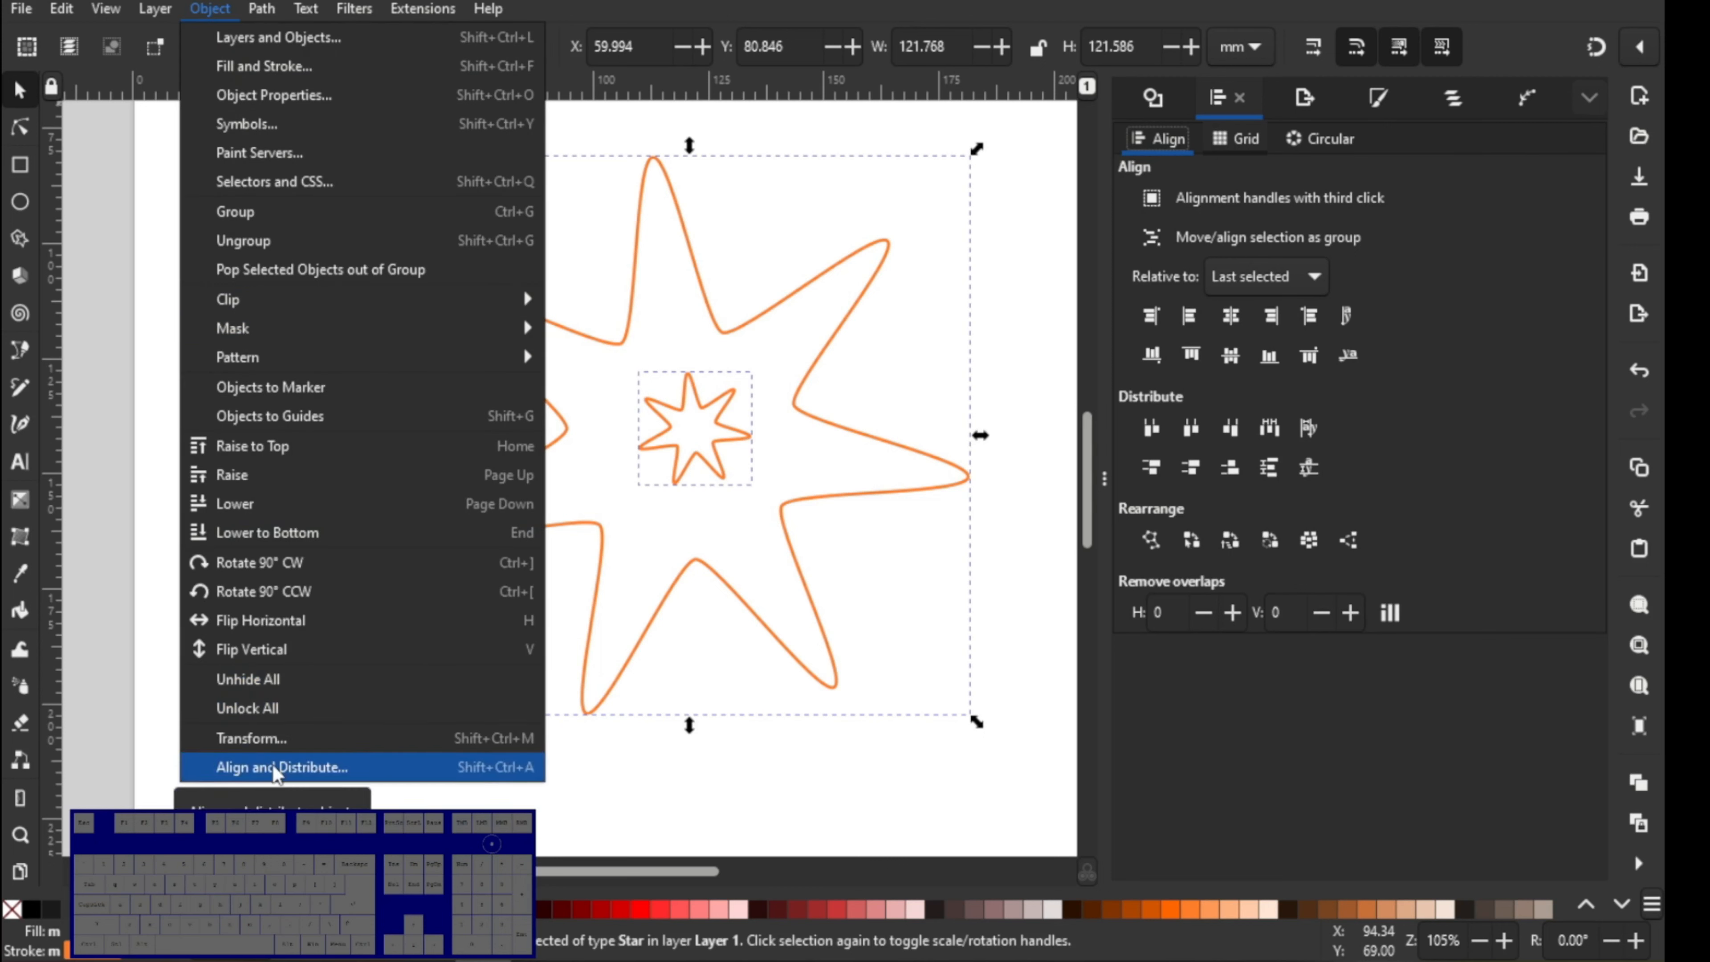
pyautogui.click(1397, 194)
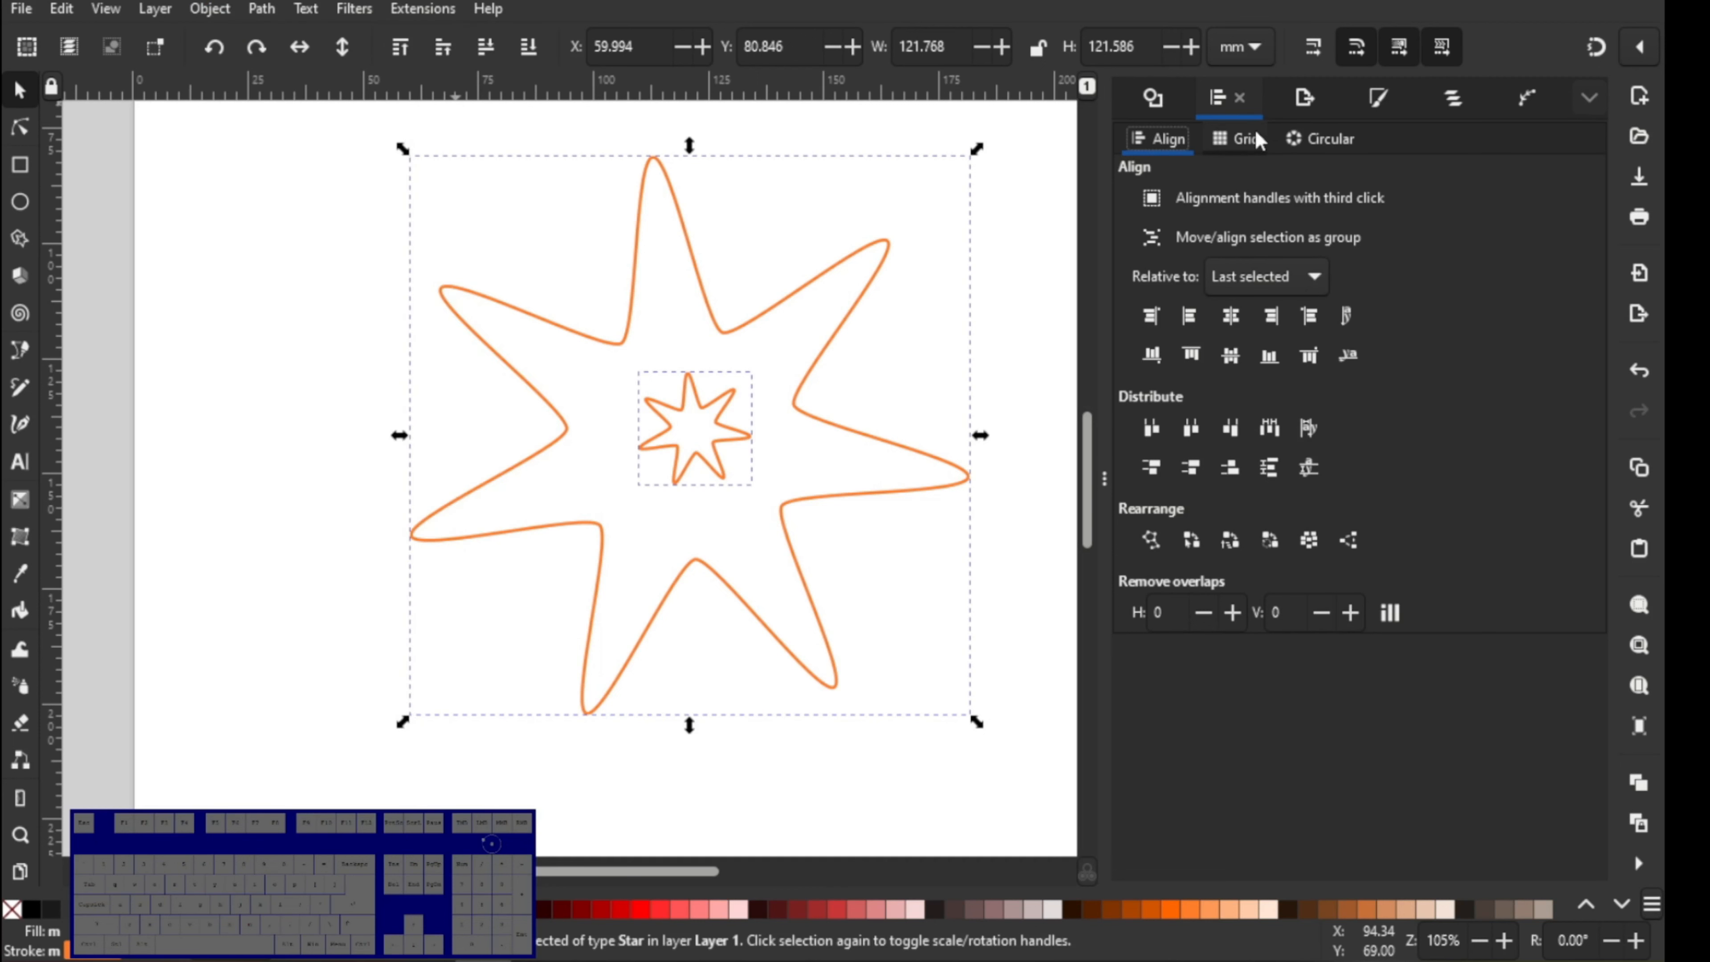
pyautogui.click(1235, 318)
pyautogui.click(1235, 359)
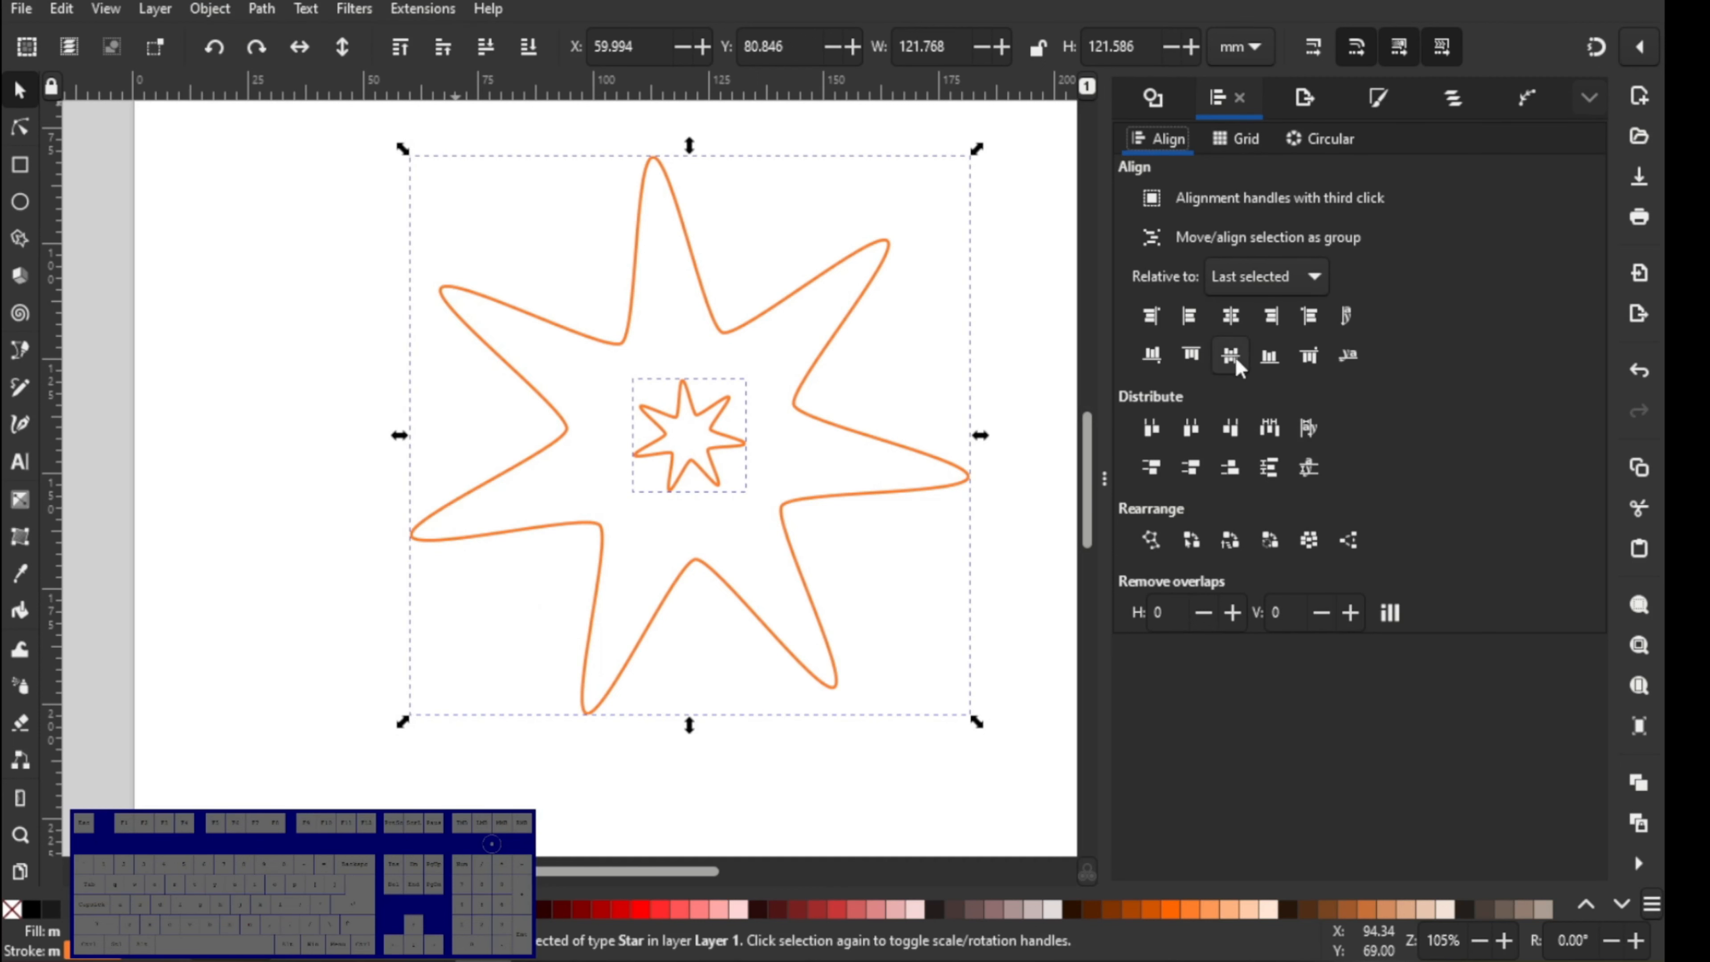
pyautogui.click(1103, 483)
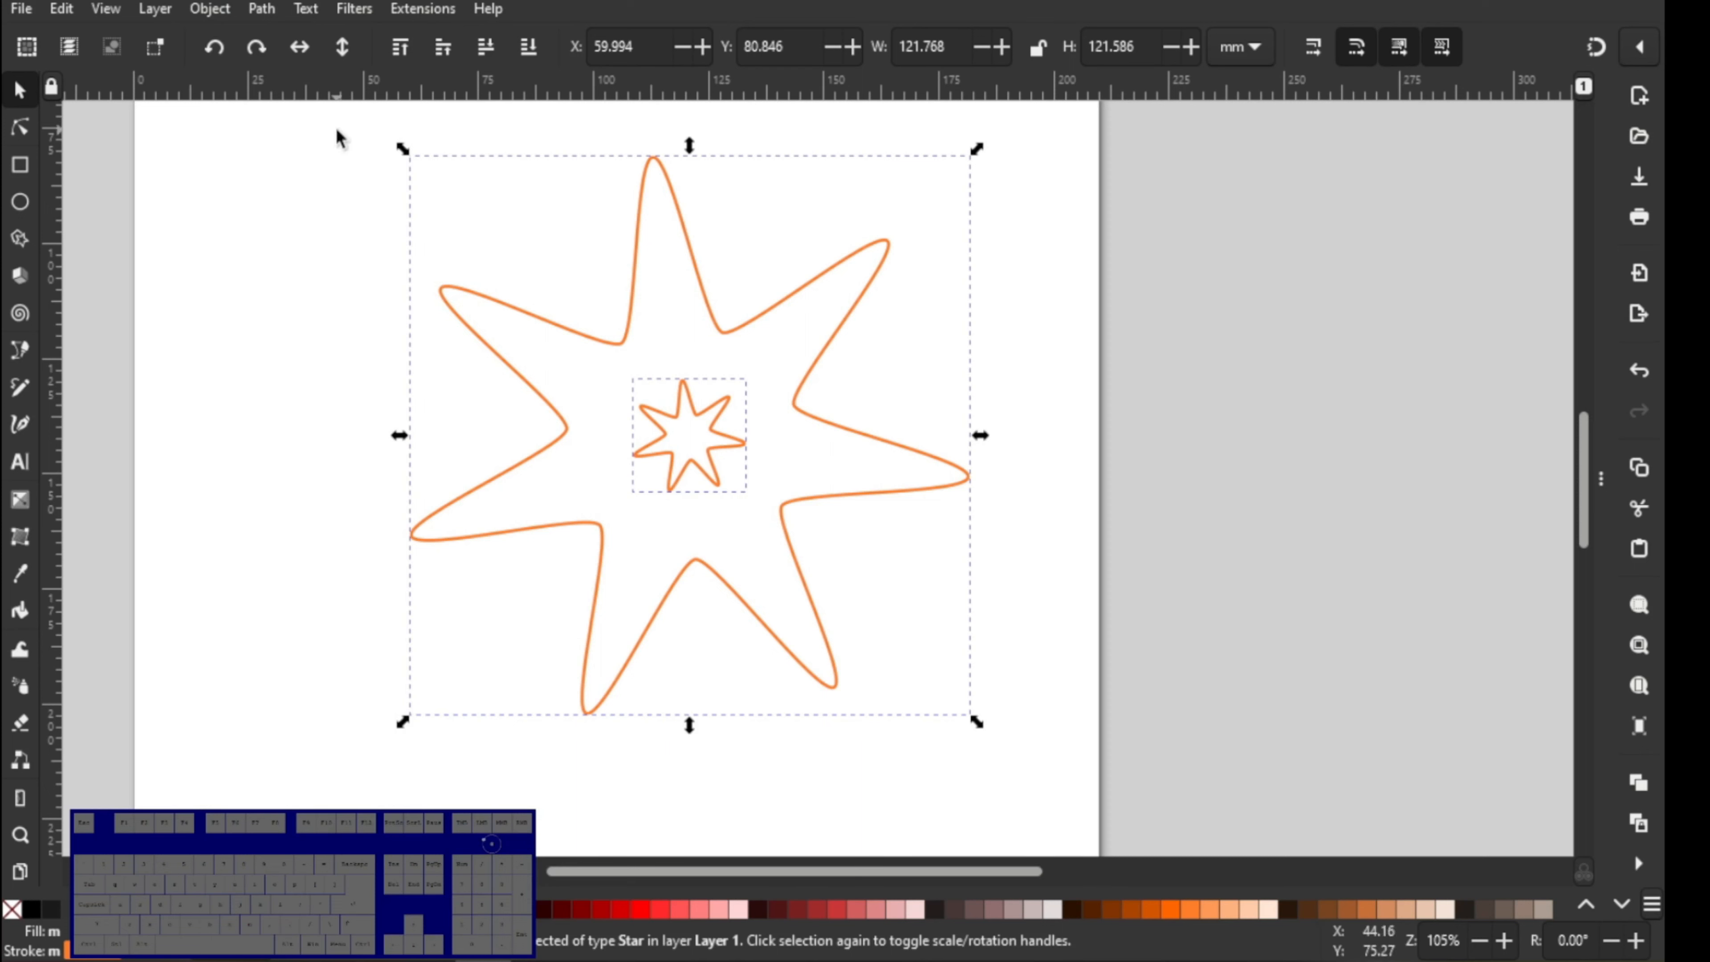
# - Combine the two stars into a single path and inspect its nodes before returning to the Selector tool
pyautogui.click(224, 16)
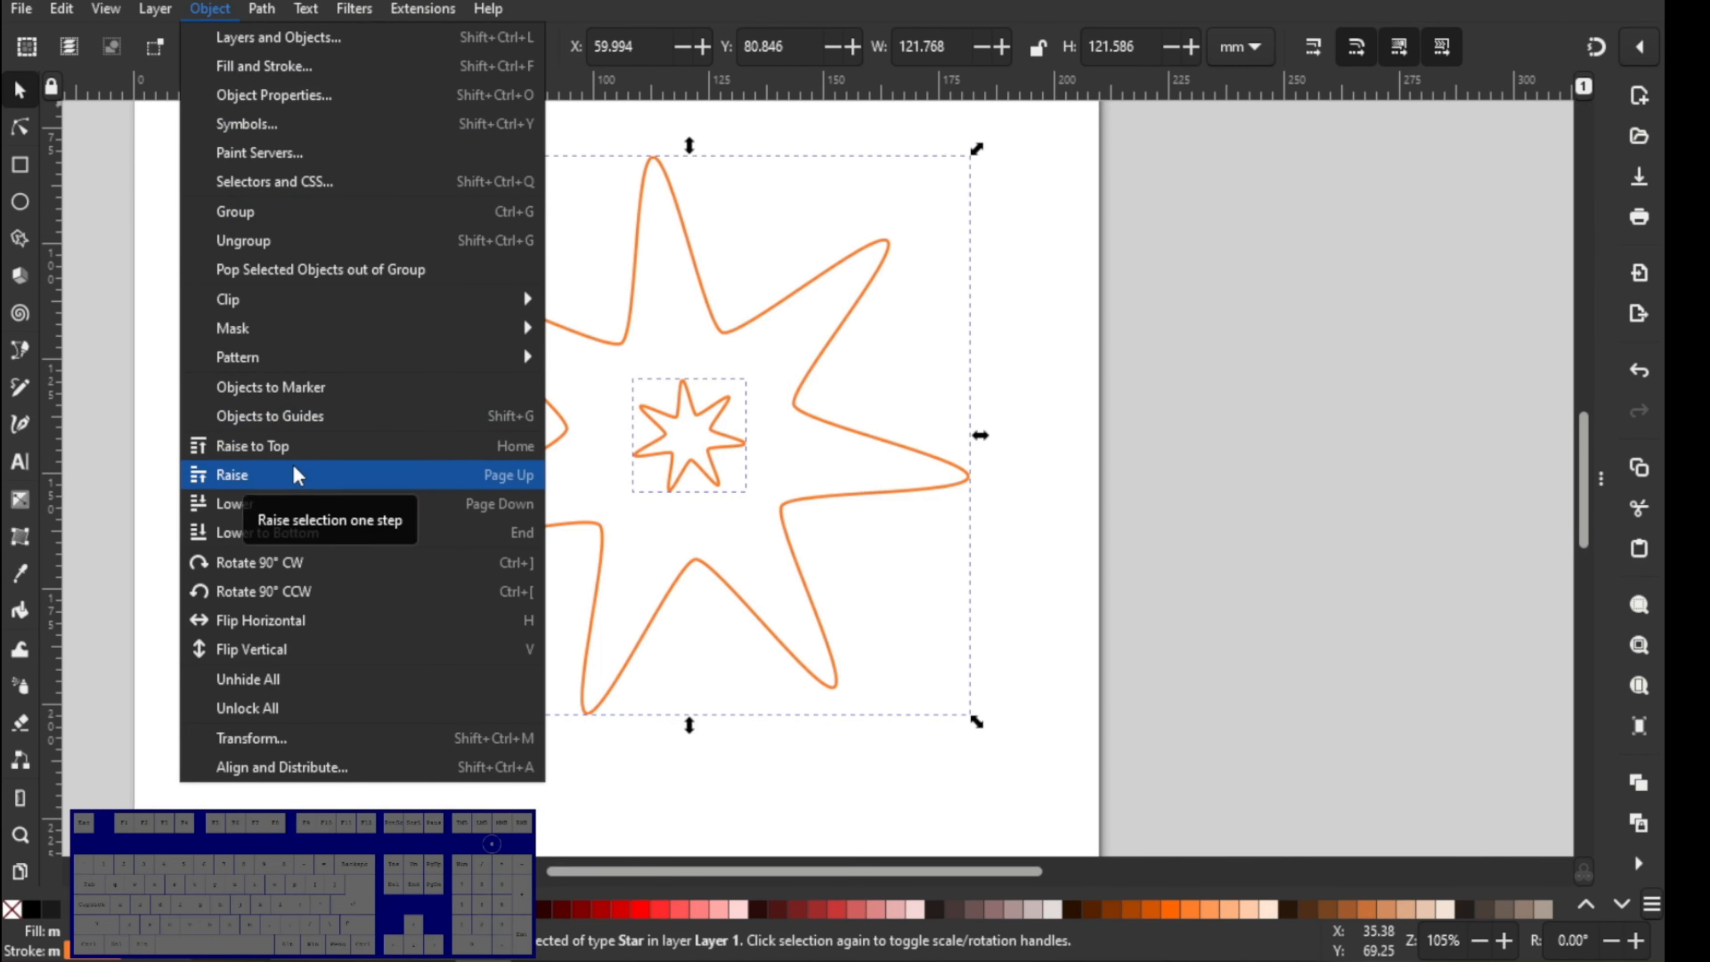
pyautogui.moveTo(258, 4)
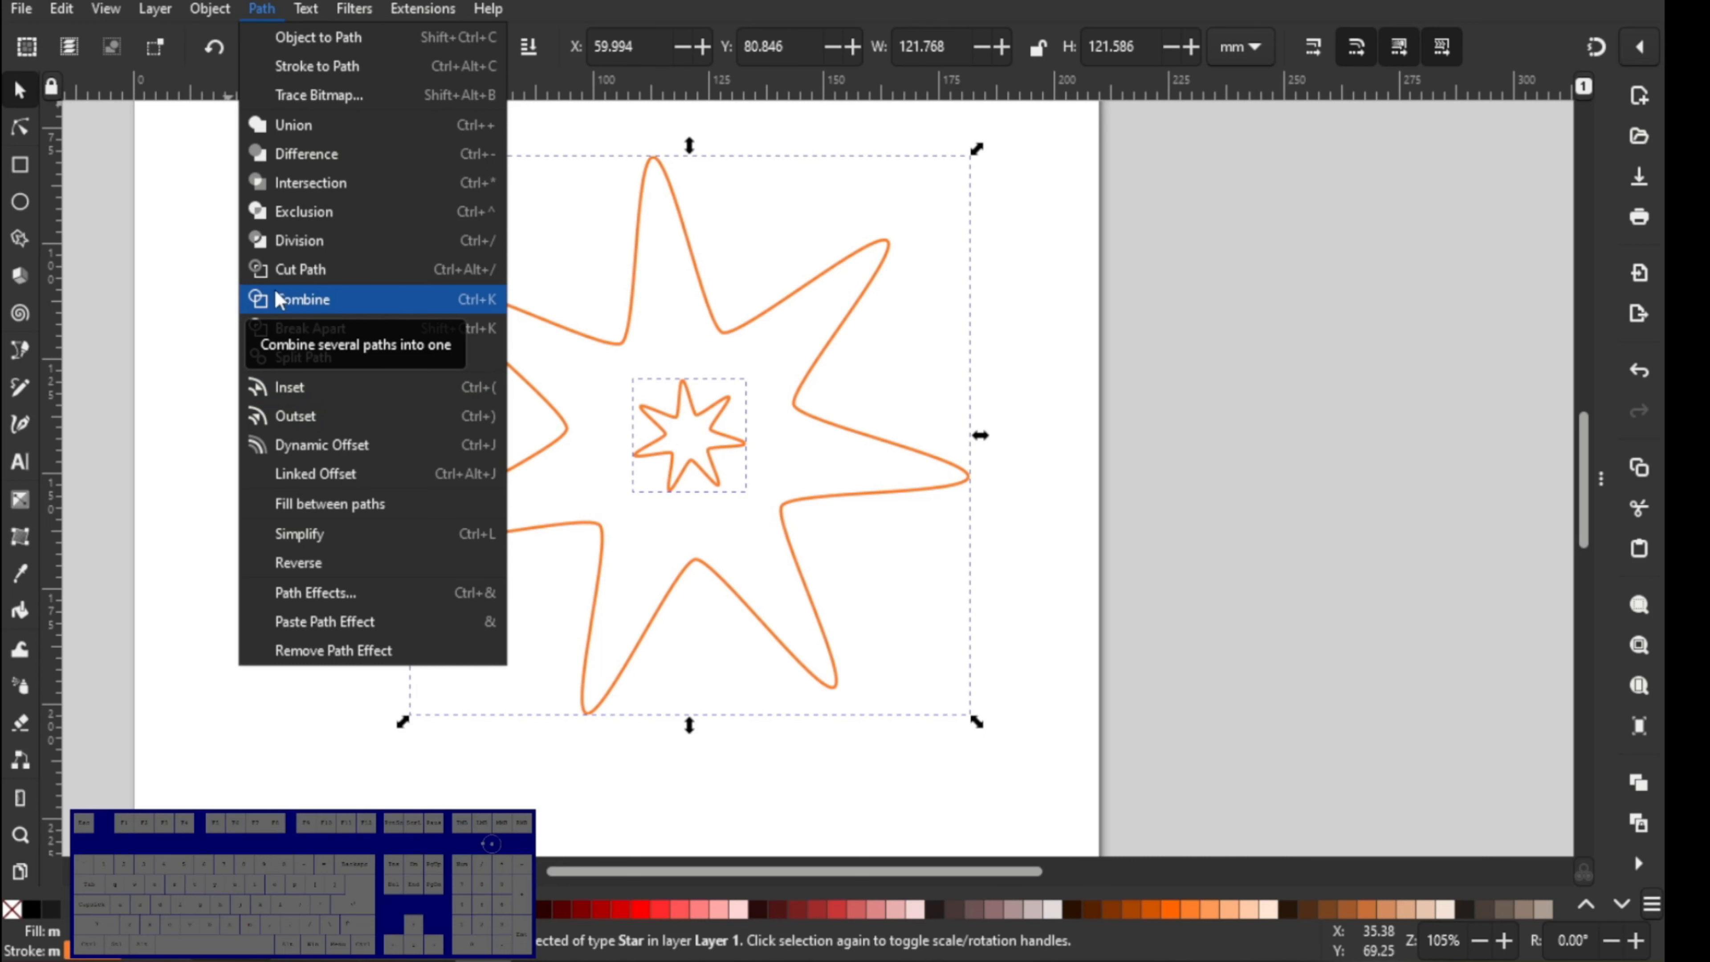
pyautogui.click(317, 298)
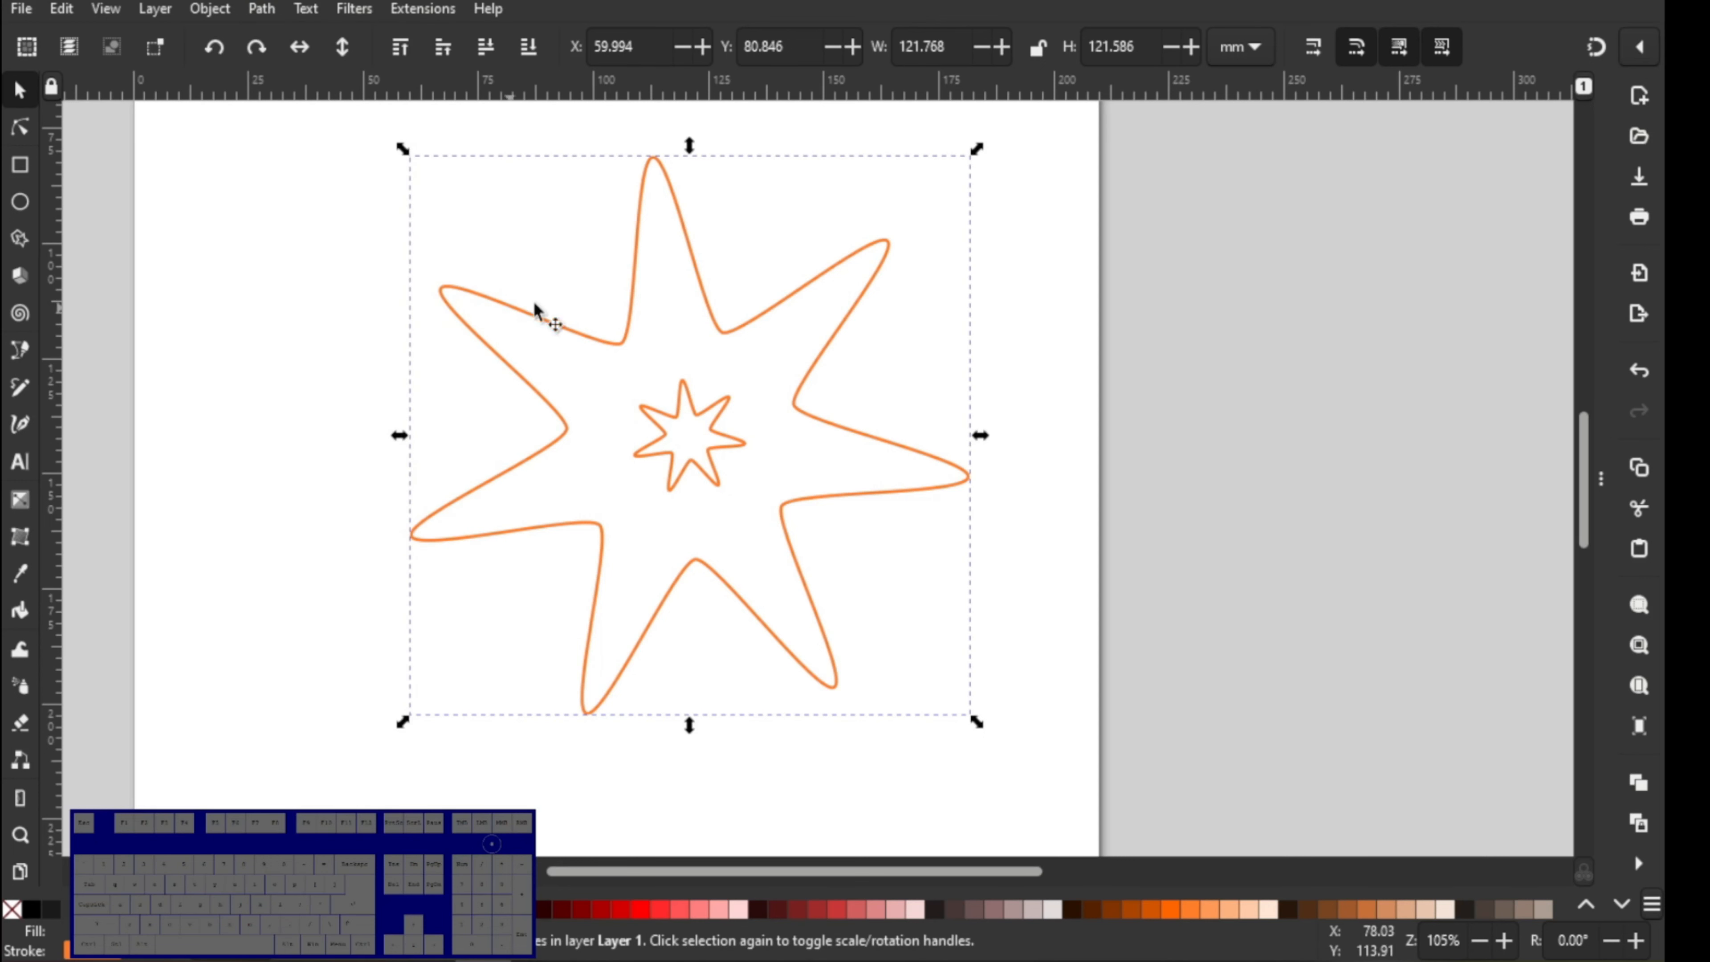
pyautogui.click(26, 128)
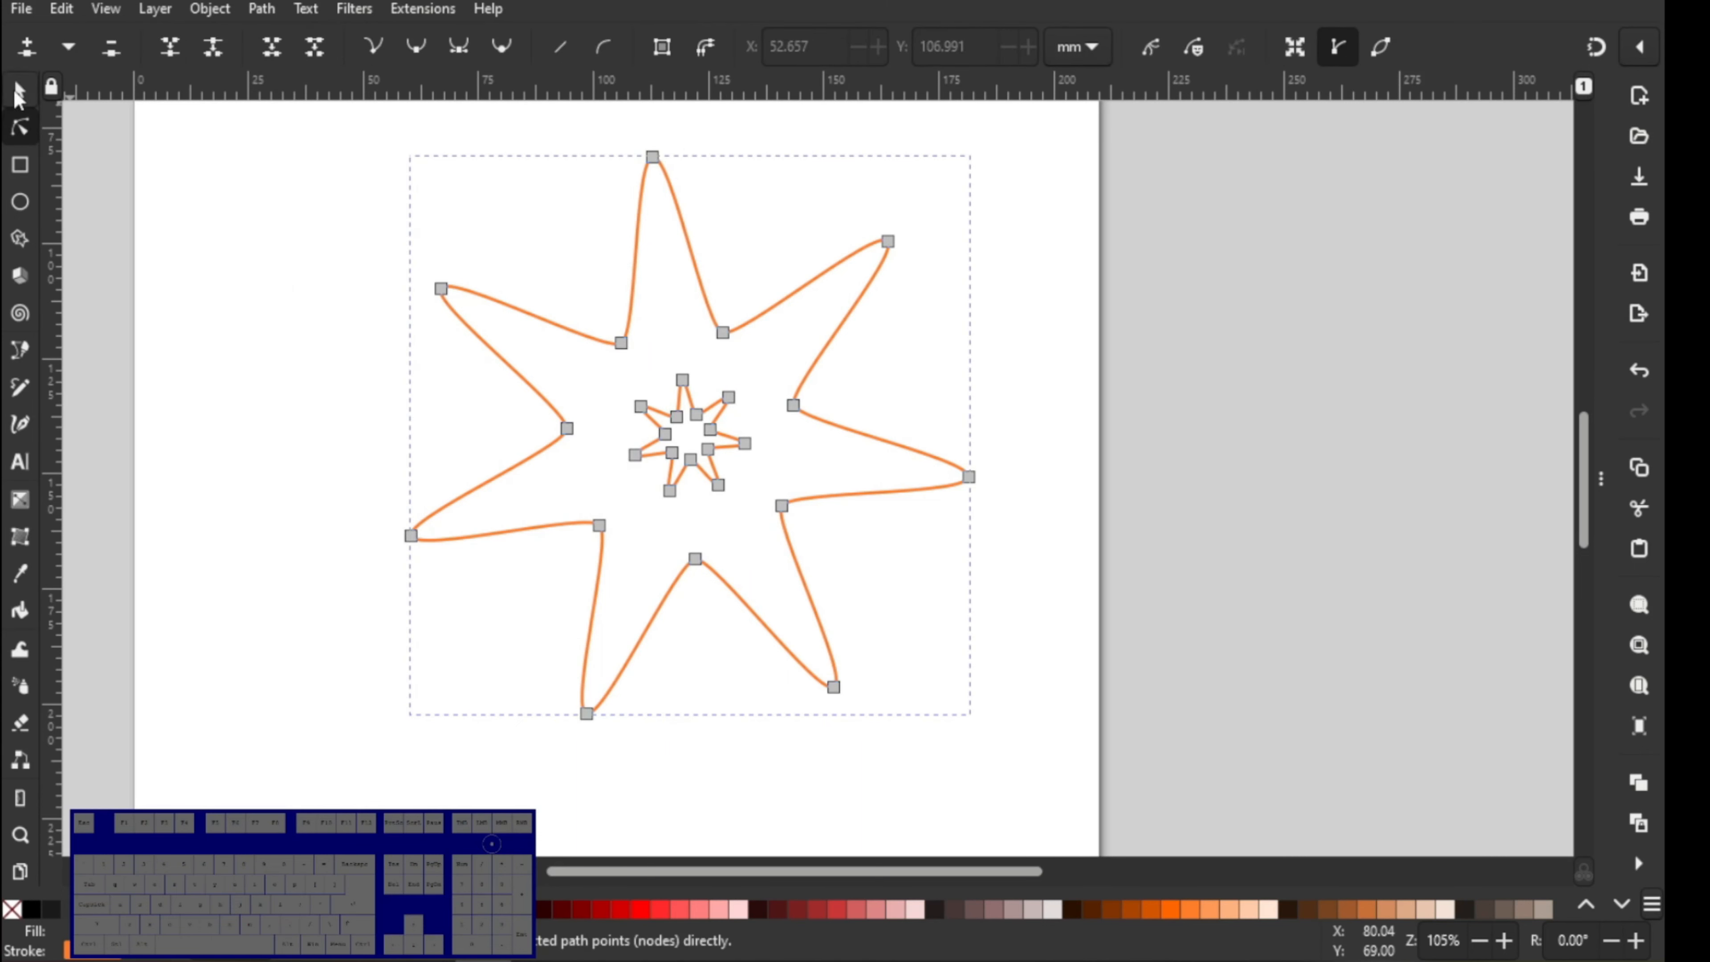
pyautogui.click(17, 95)
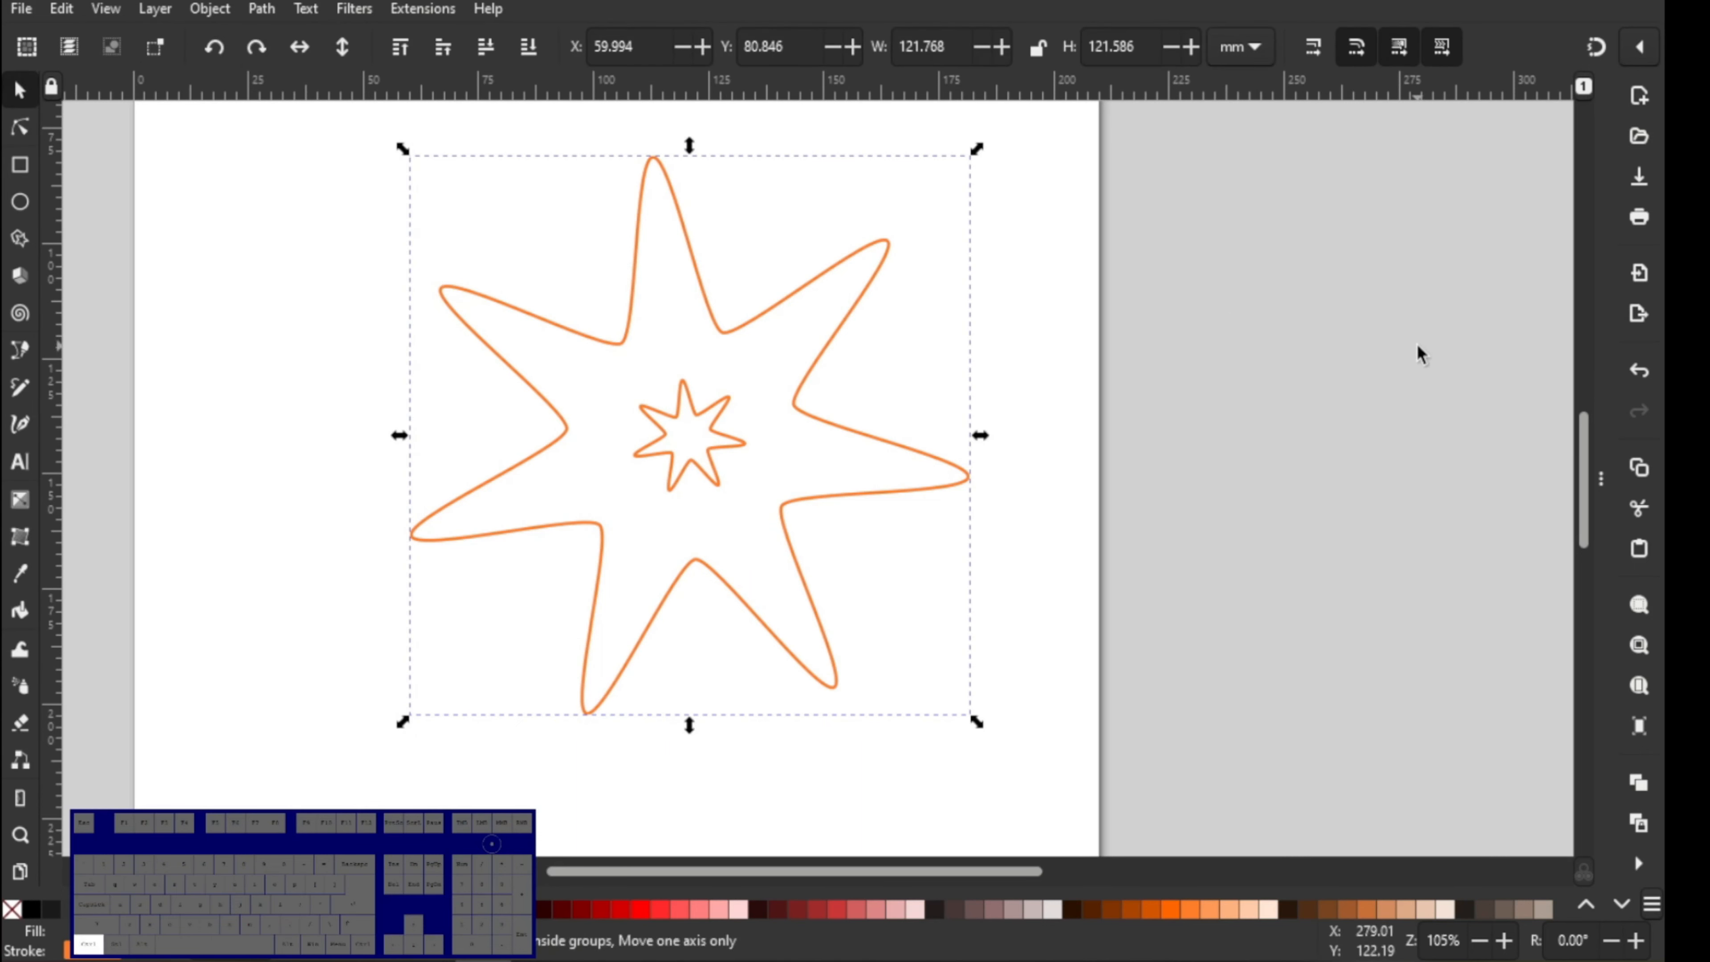
pyautogui.hotkey('ctrl', 's')
pyautogui.press('Escape')
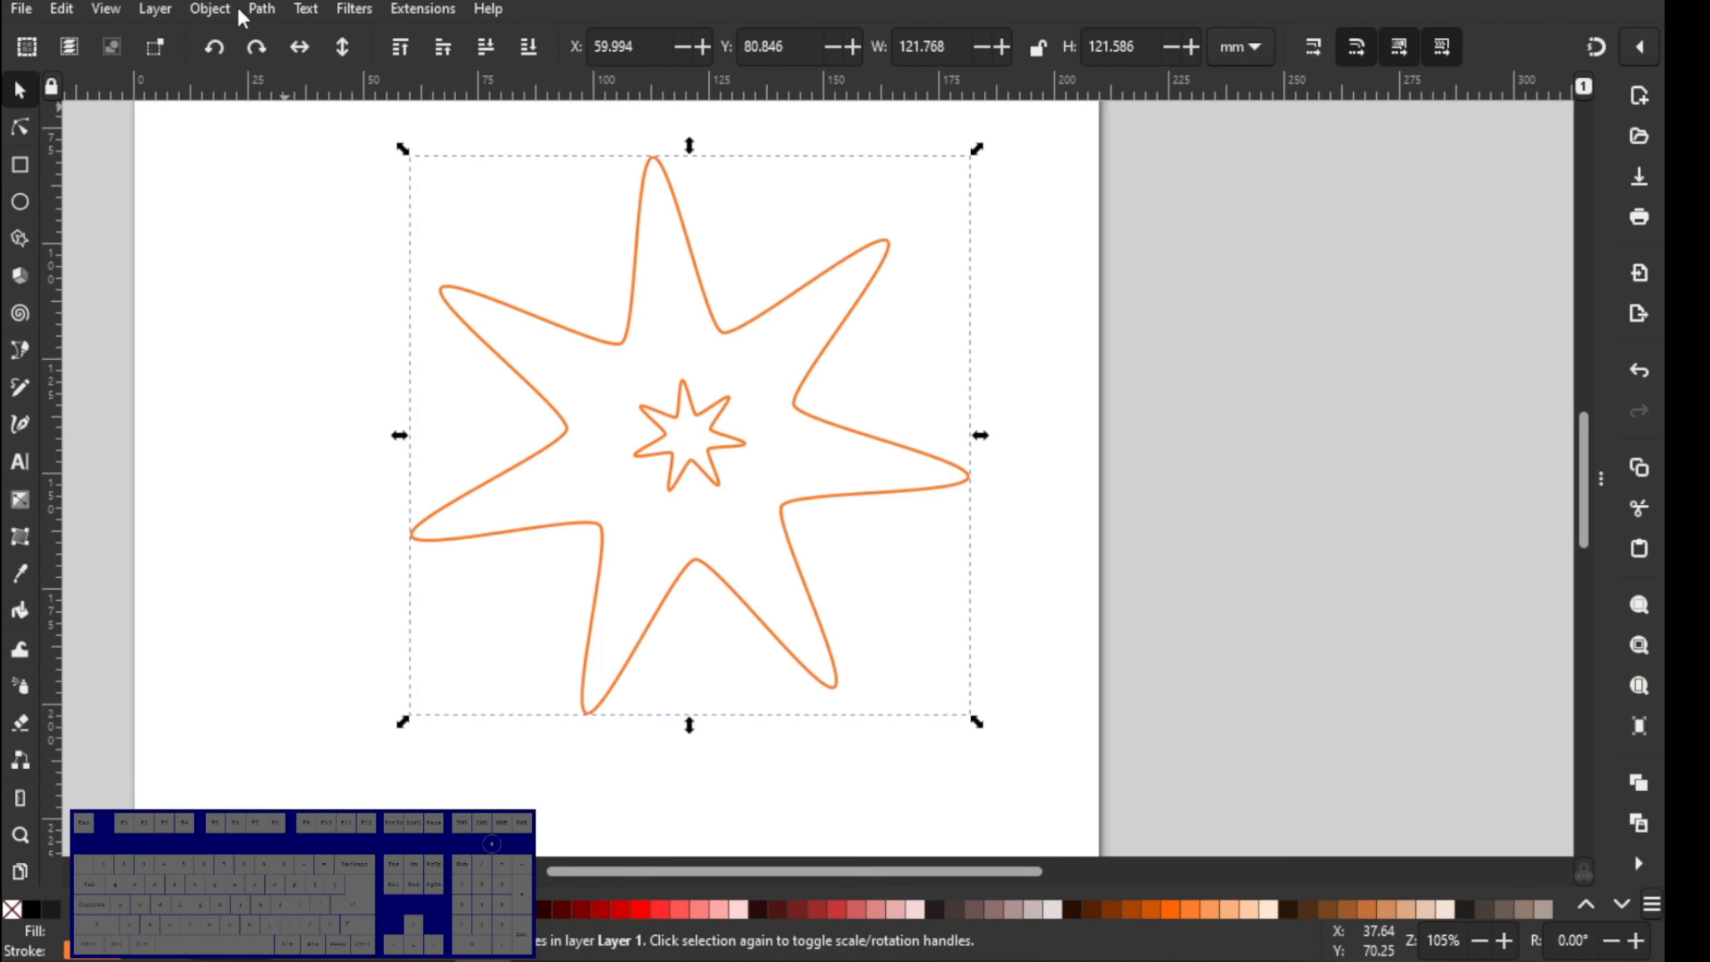
# - Apply the Stitch Sub-Paths live path effect to the combined star path
pyautogui.click(209, 8)
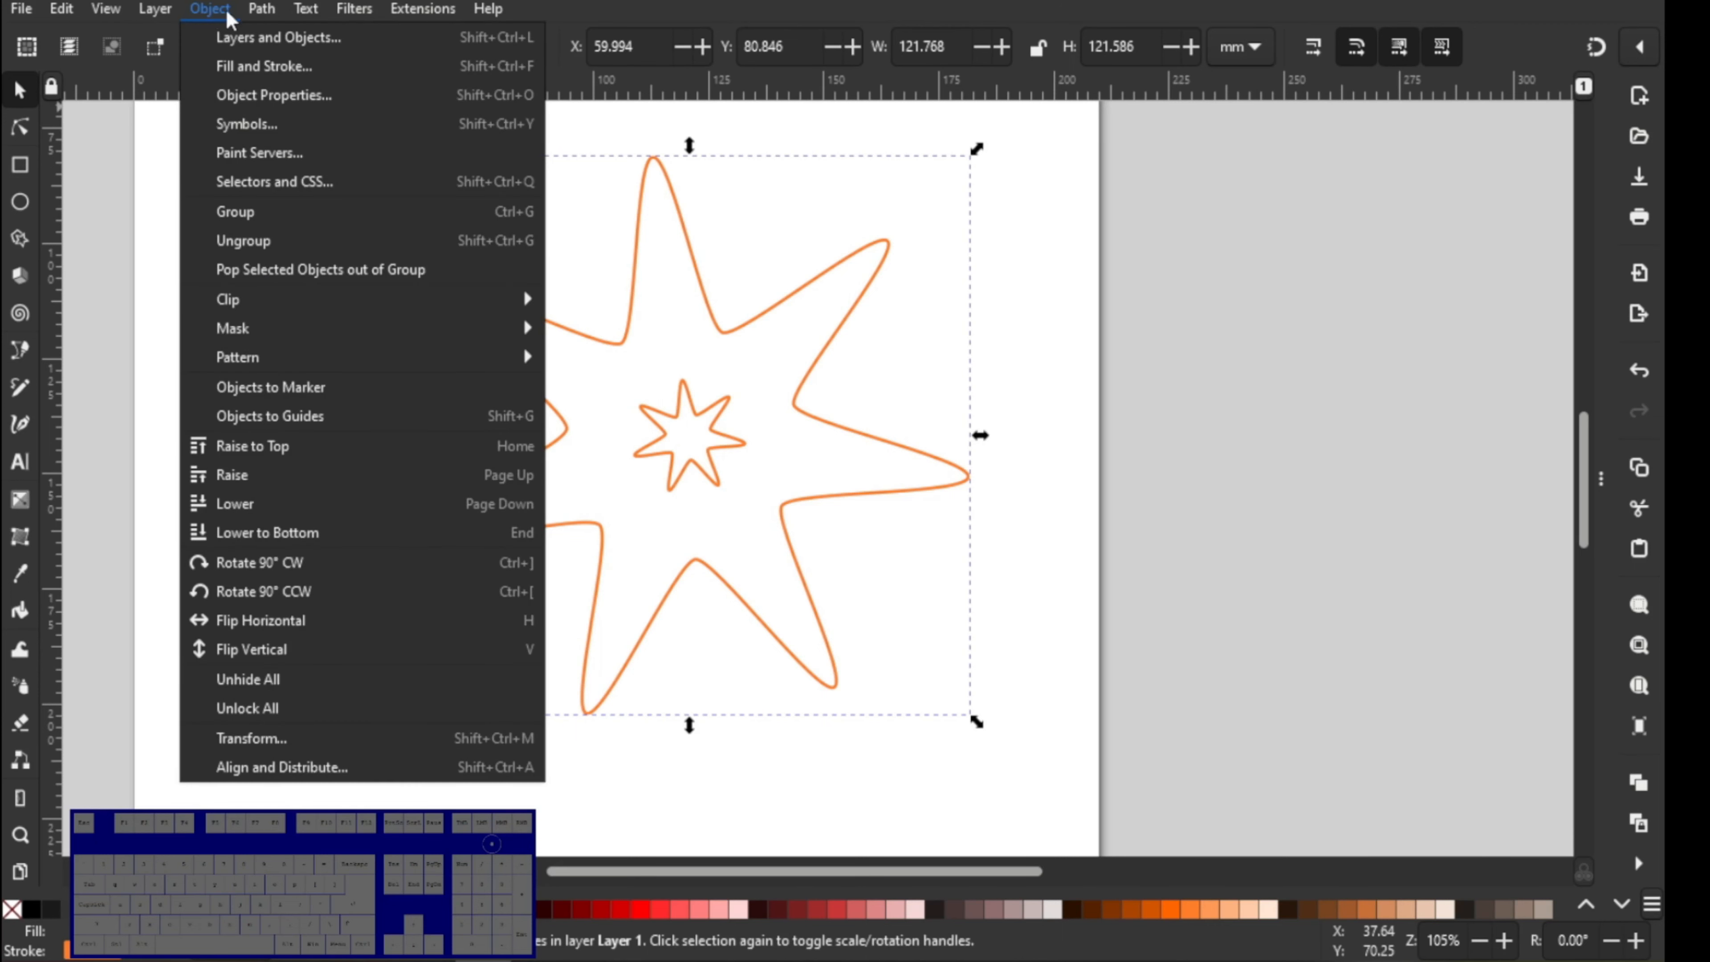
pyautogui.moveTo(259, 10)
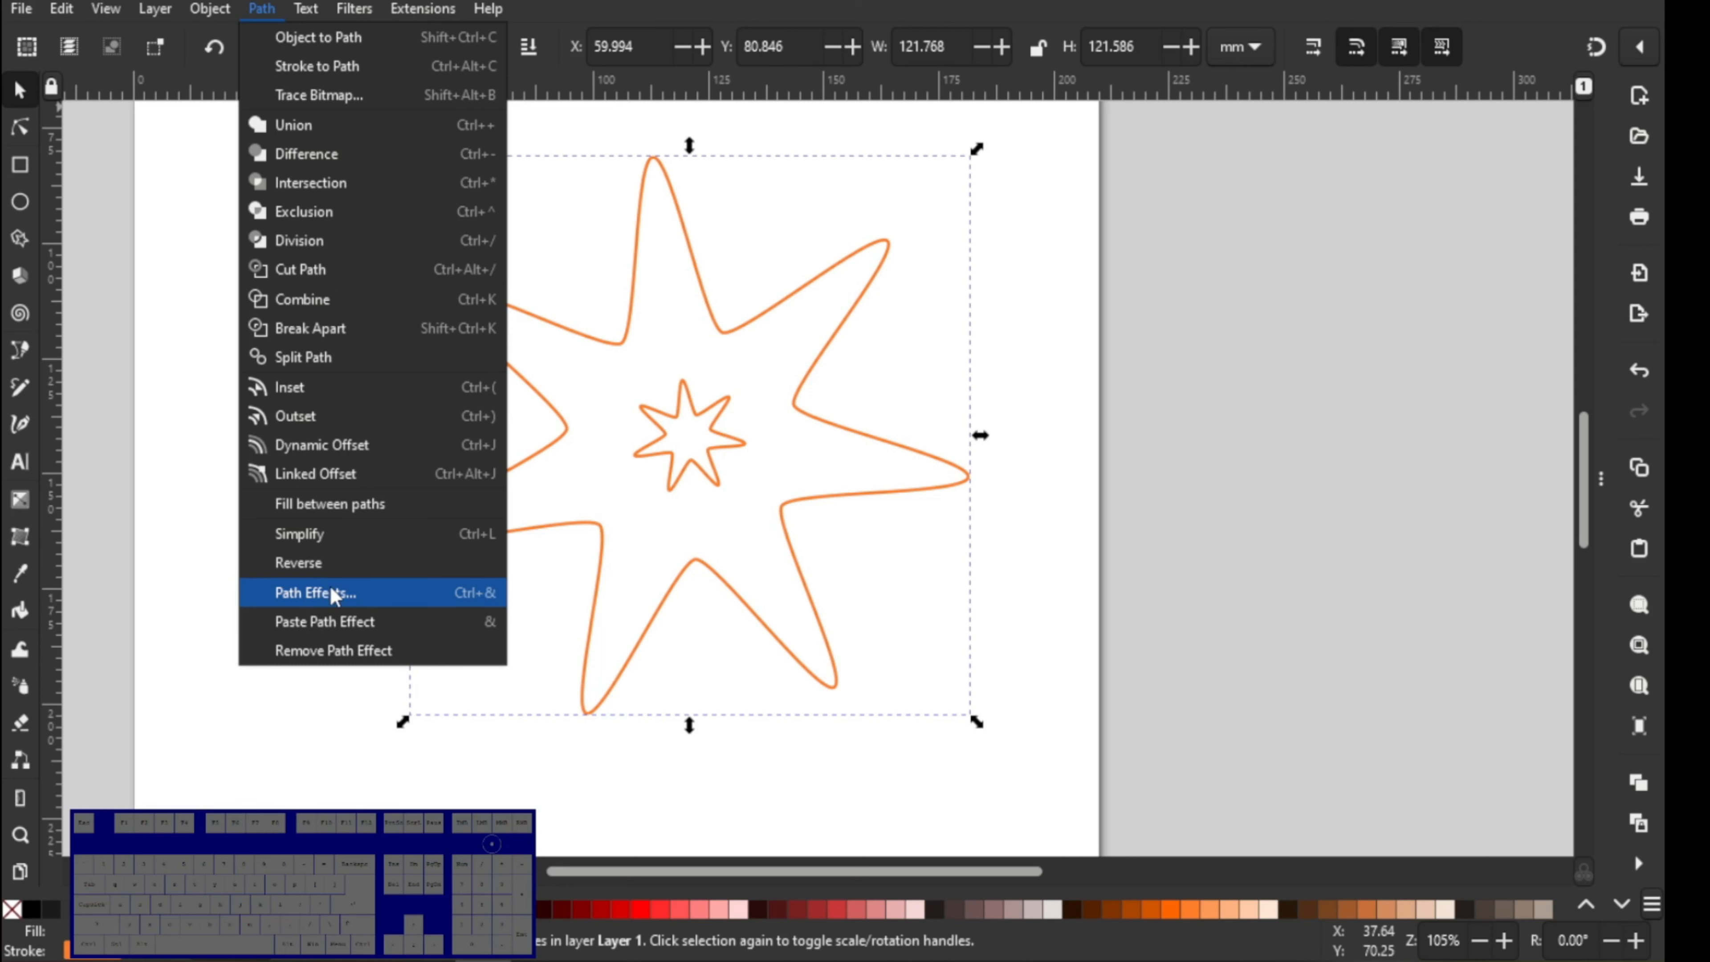
pyautogui.click(334, 597)
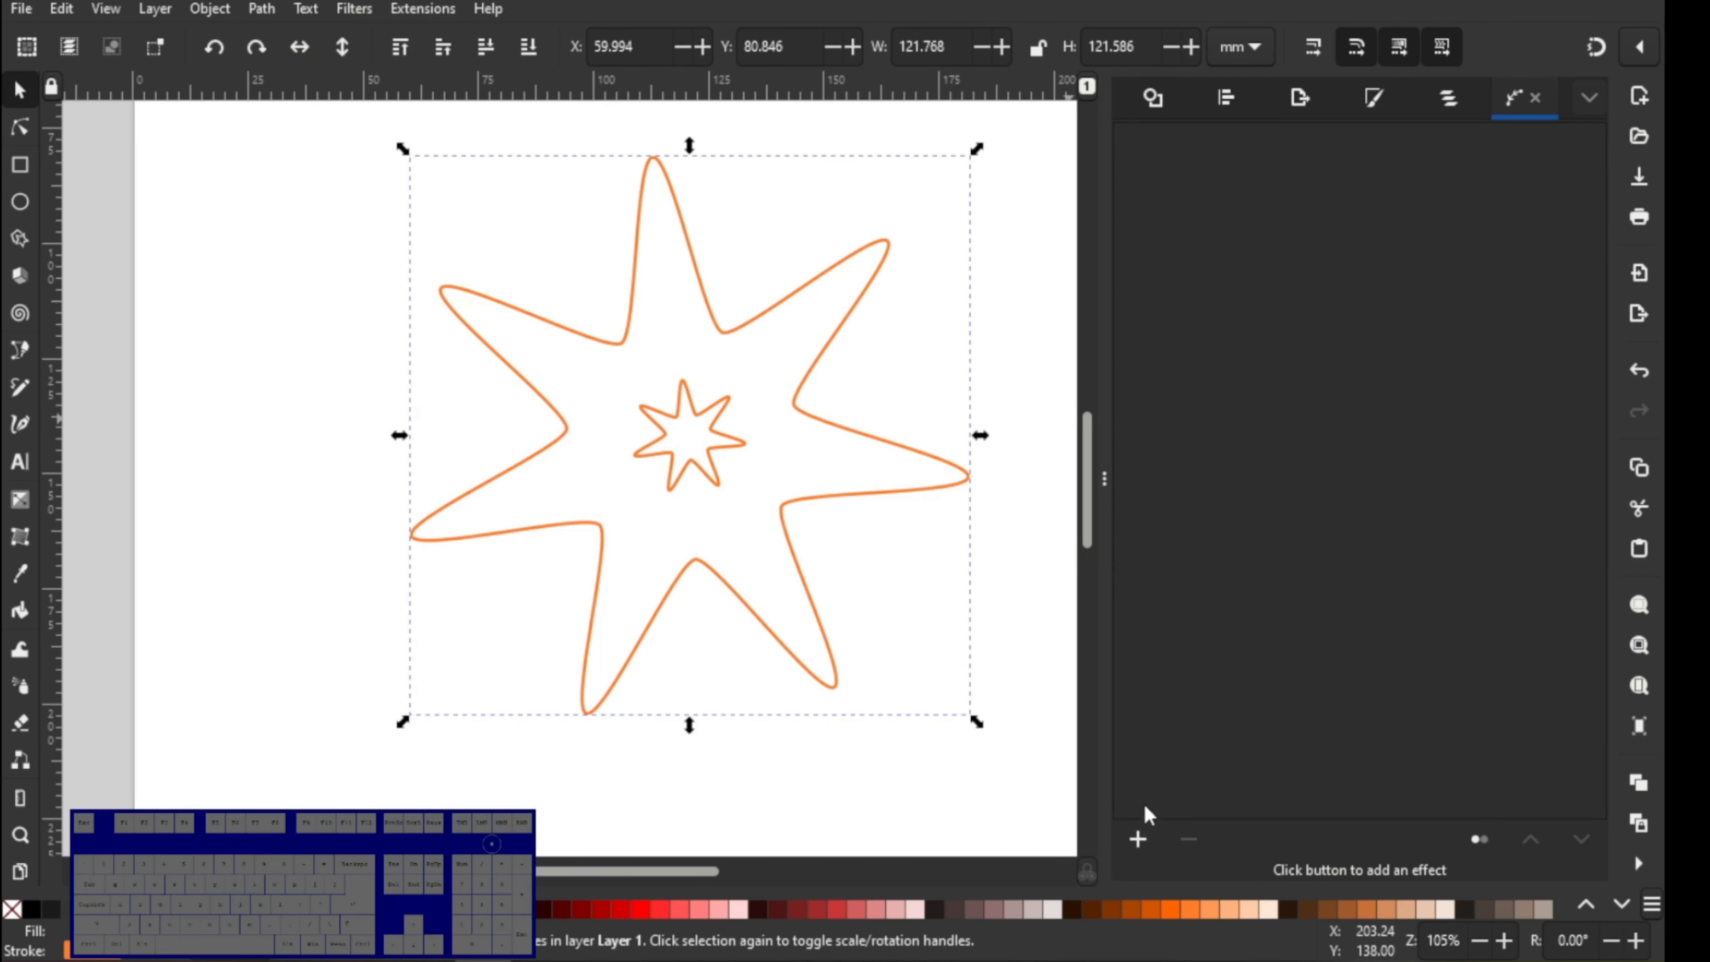
pyautogui.click(1137, 837)
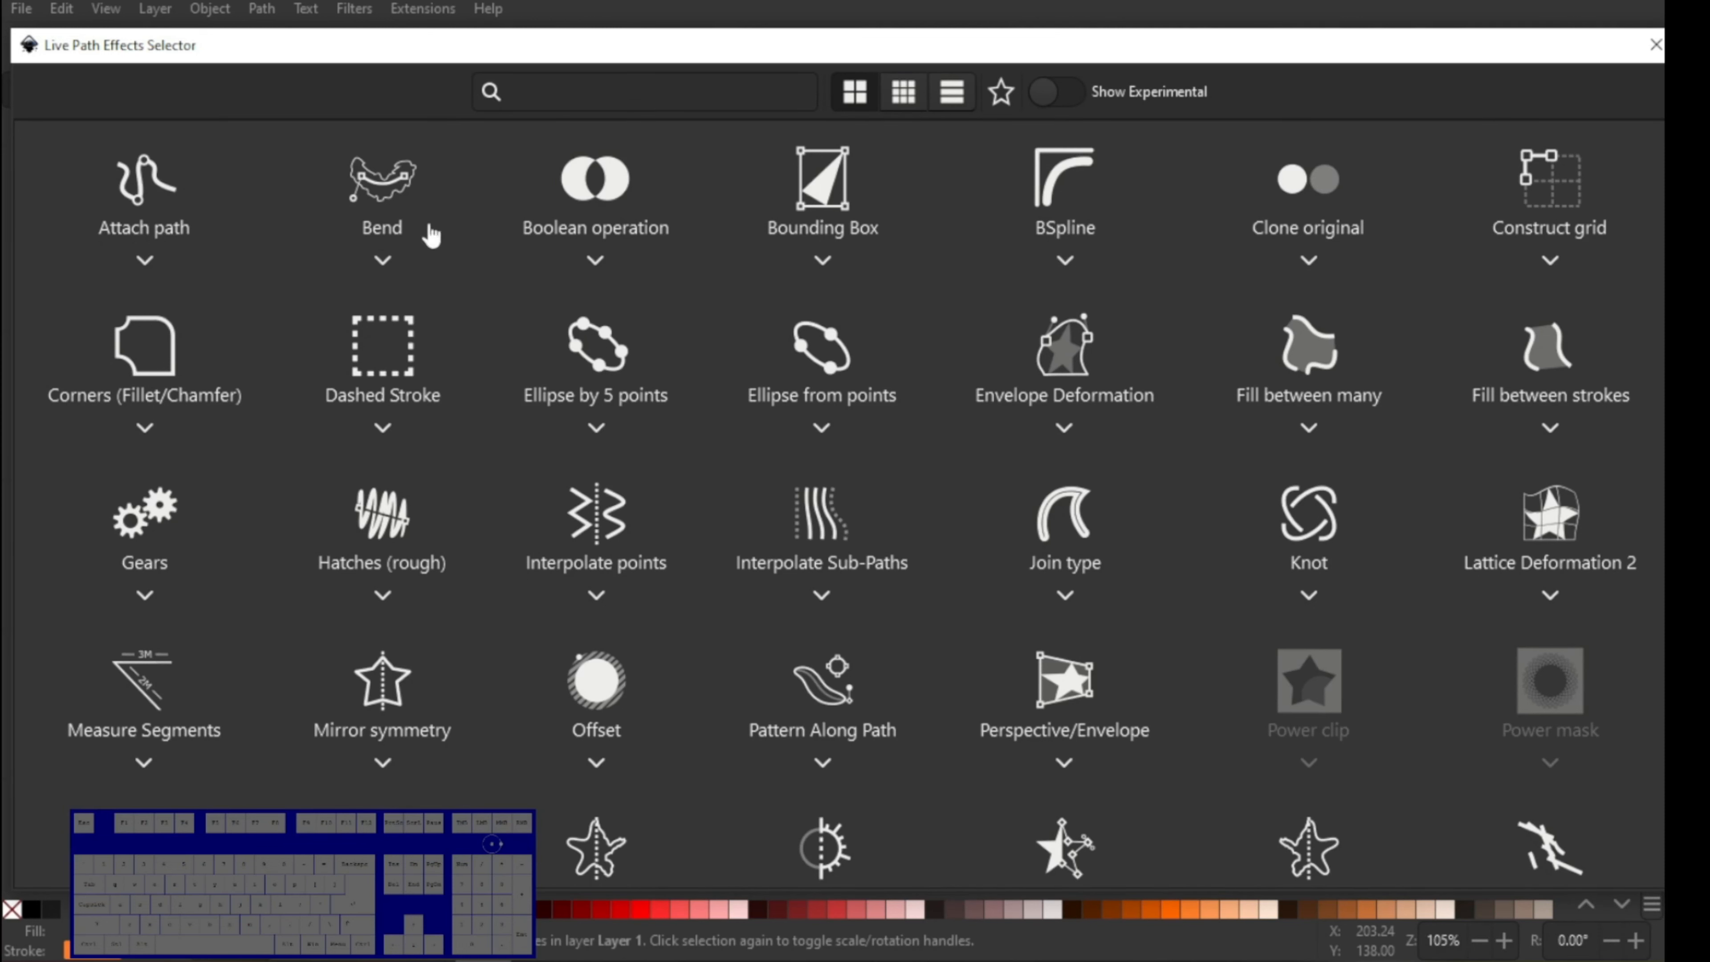
pyautogui.scroll(-3, 707, 506)
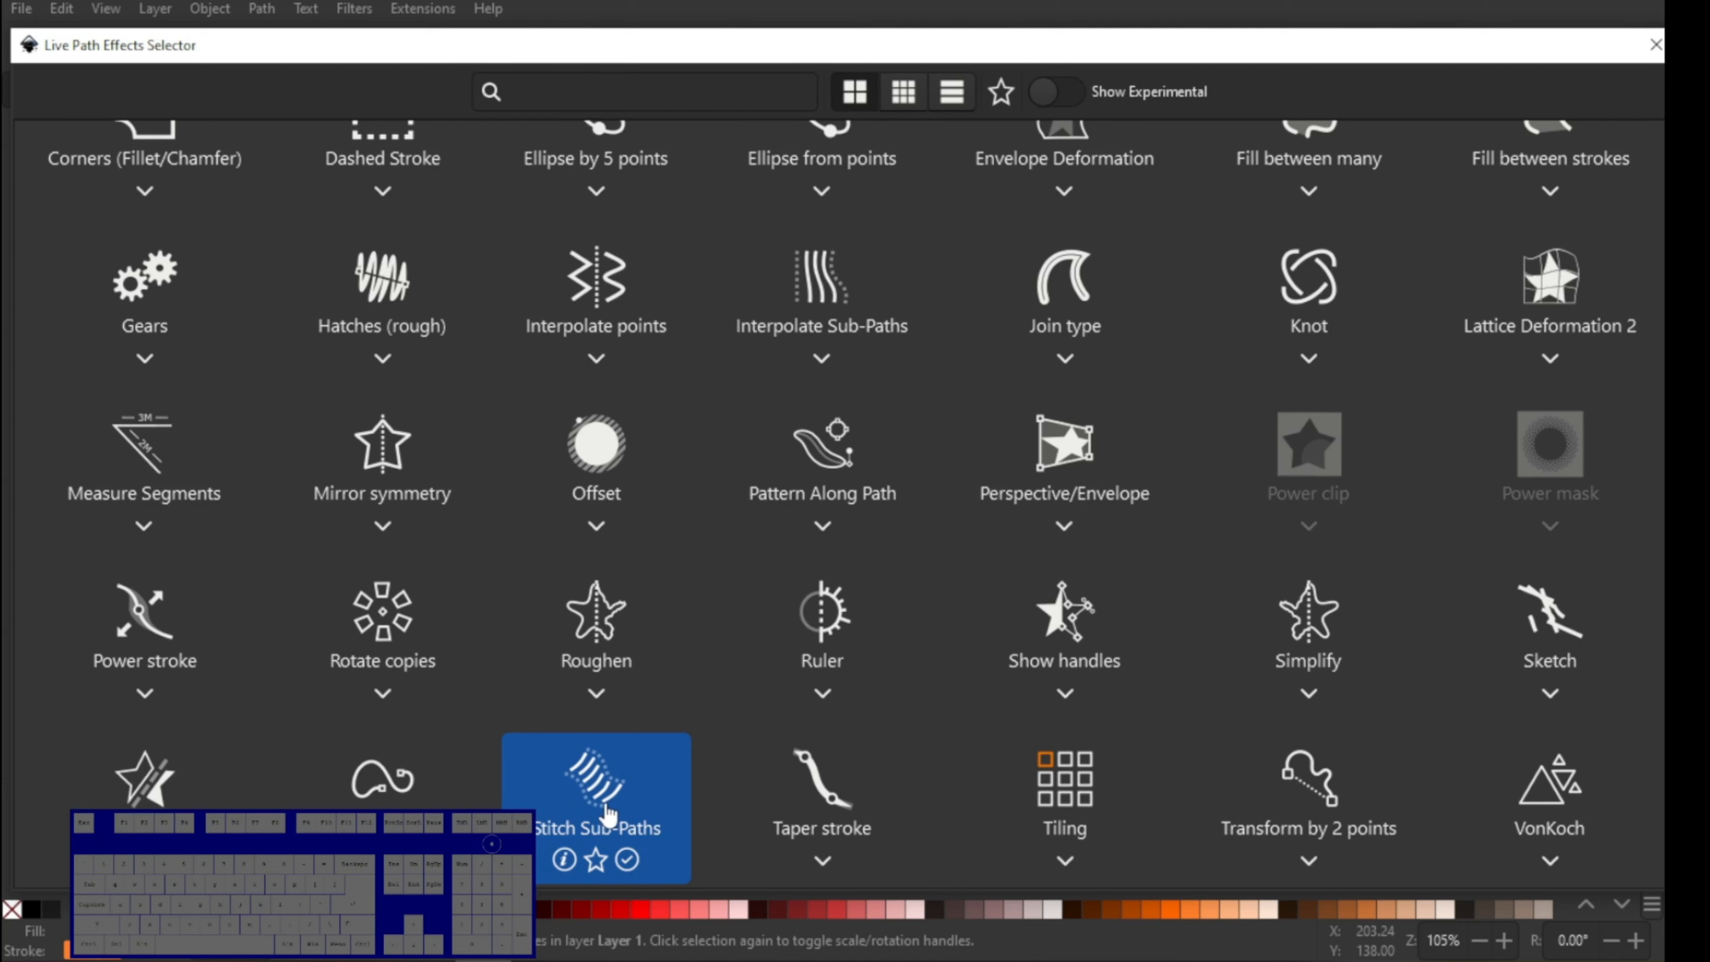
pyautogui.click(572, 781)
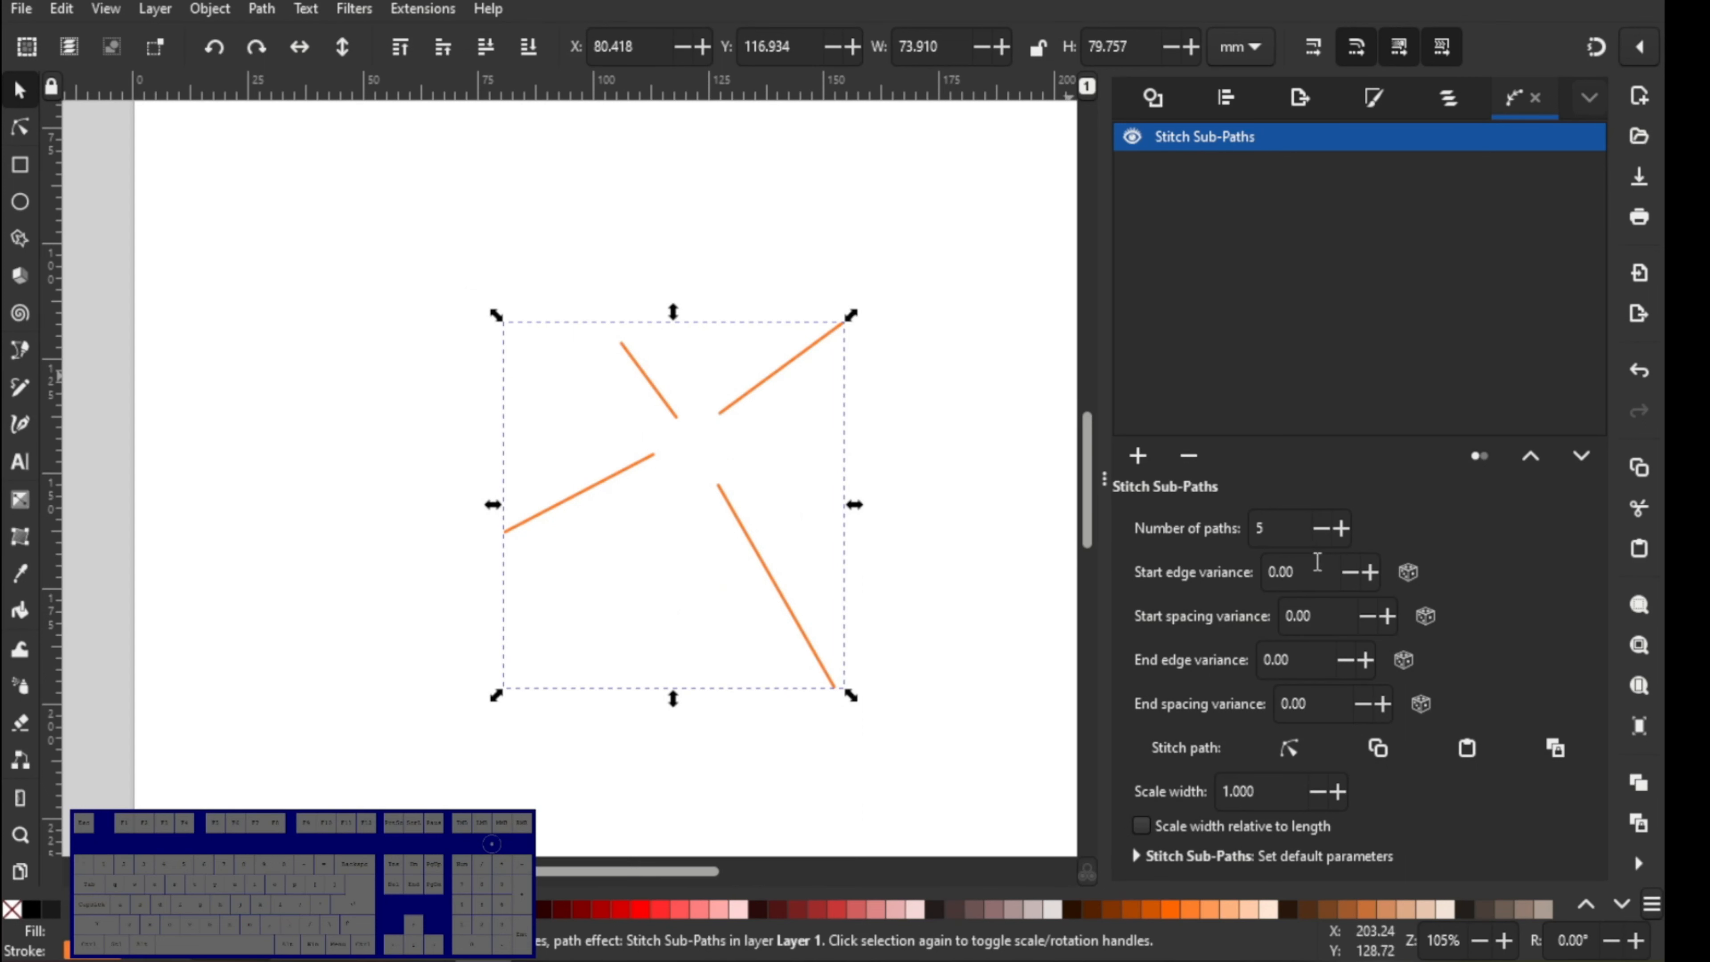
# - Try 70 and 60 as the number of paths in the Stitch Sub-Paths effect
pyautogui.doubleClick(1285, 539)
pyautogui.write('7')
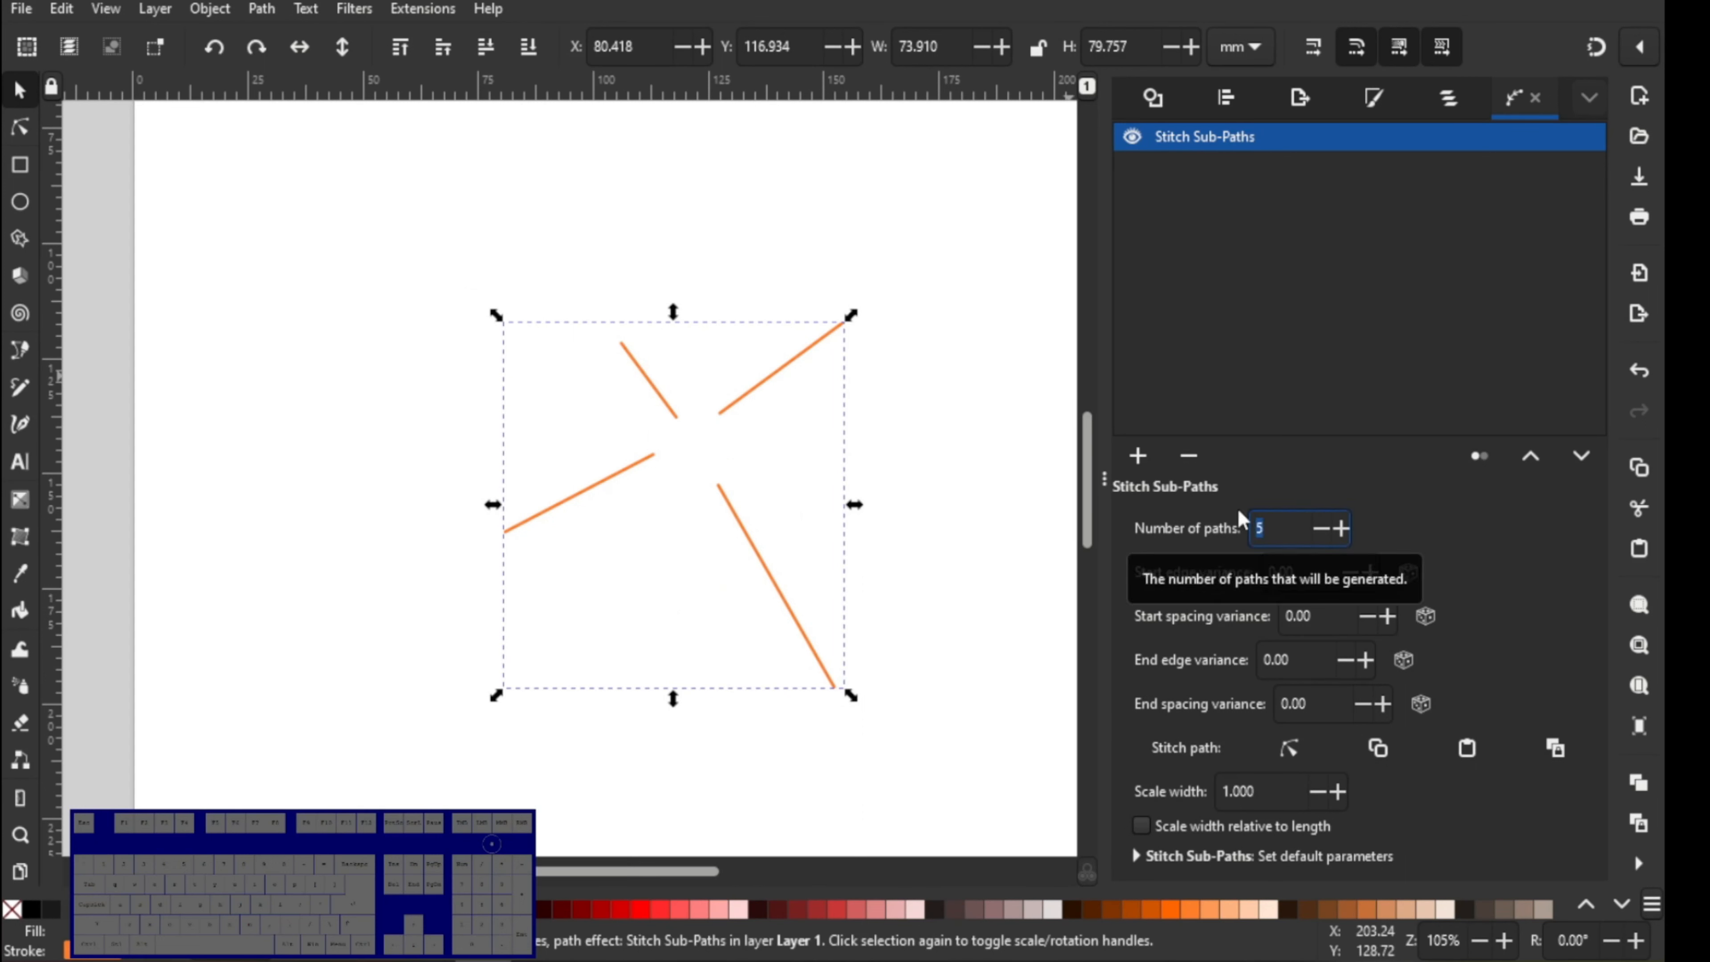
pyautogui.write('0')
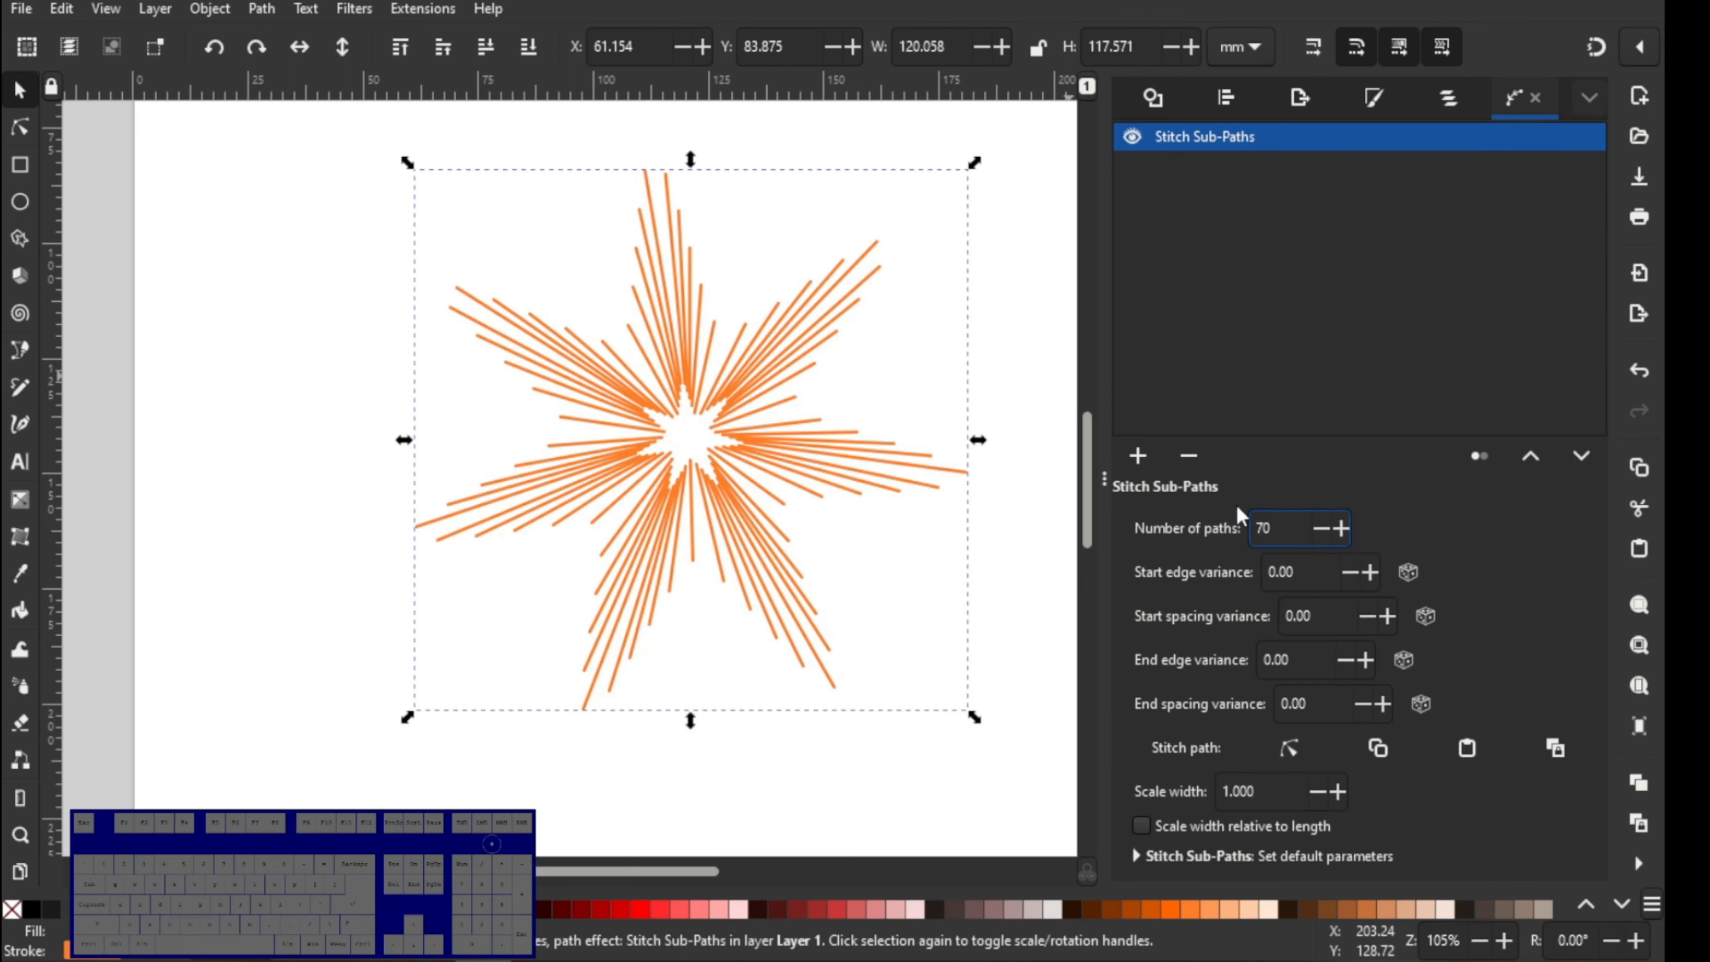
pyautogui.doubleClick(1252, 529)
pyautogui.write('60')
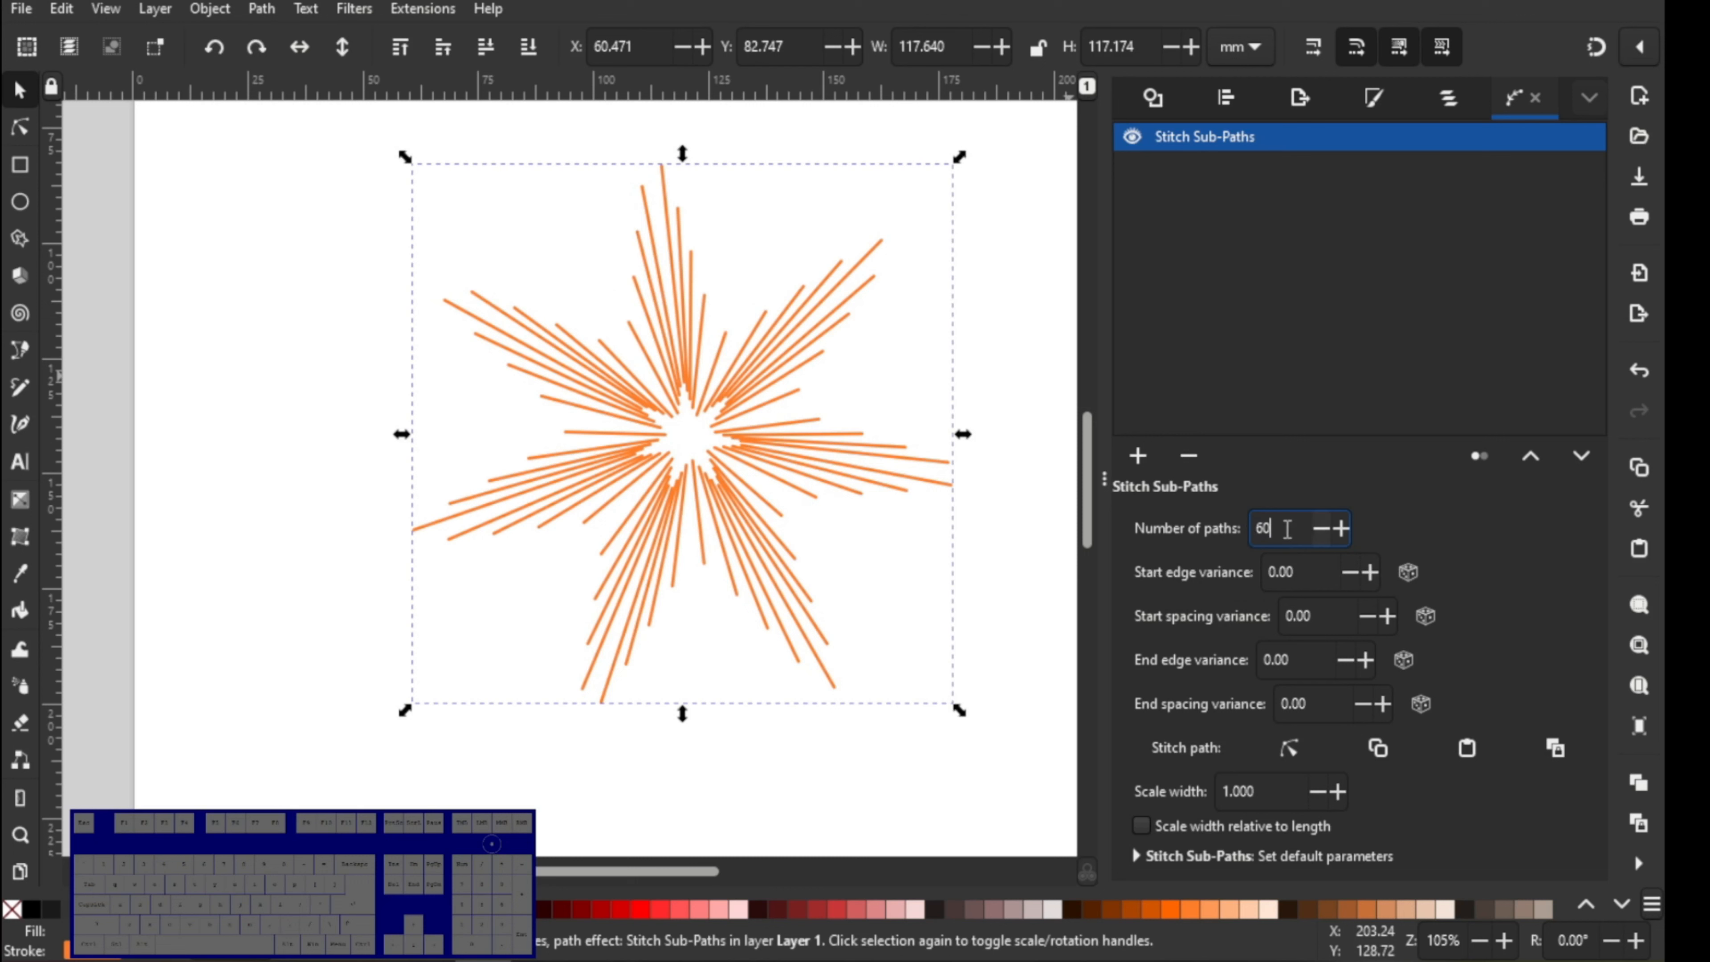
# - Set the Stitch Sub-Paths effect's number of paths to 50
pyautogui.moveTo(1278, 524); pyautogui.dragTo(1233, 530)
pyautogui.write('50')
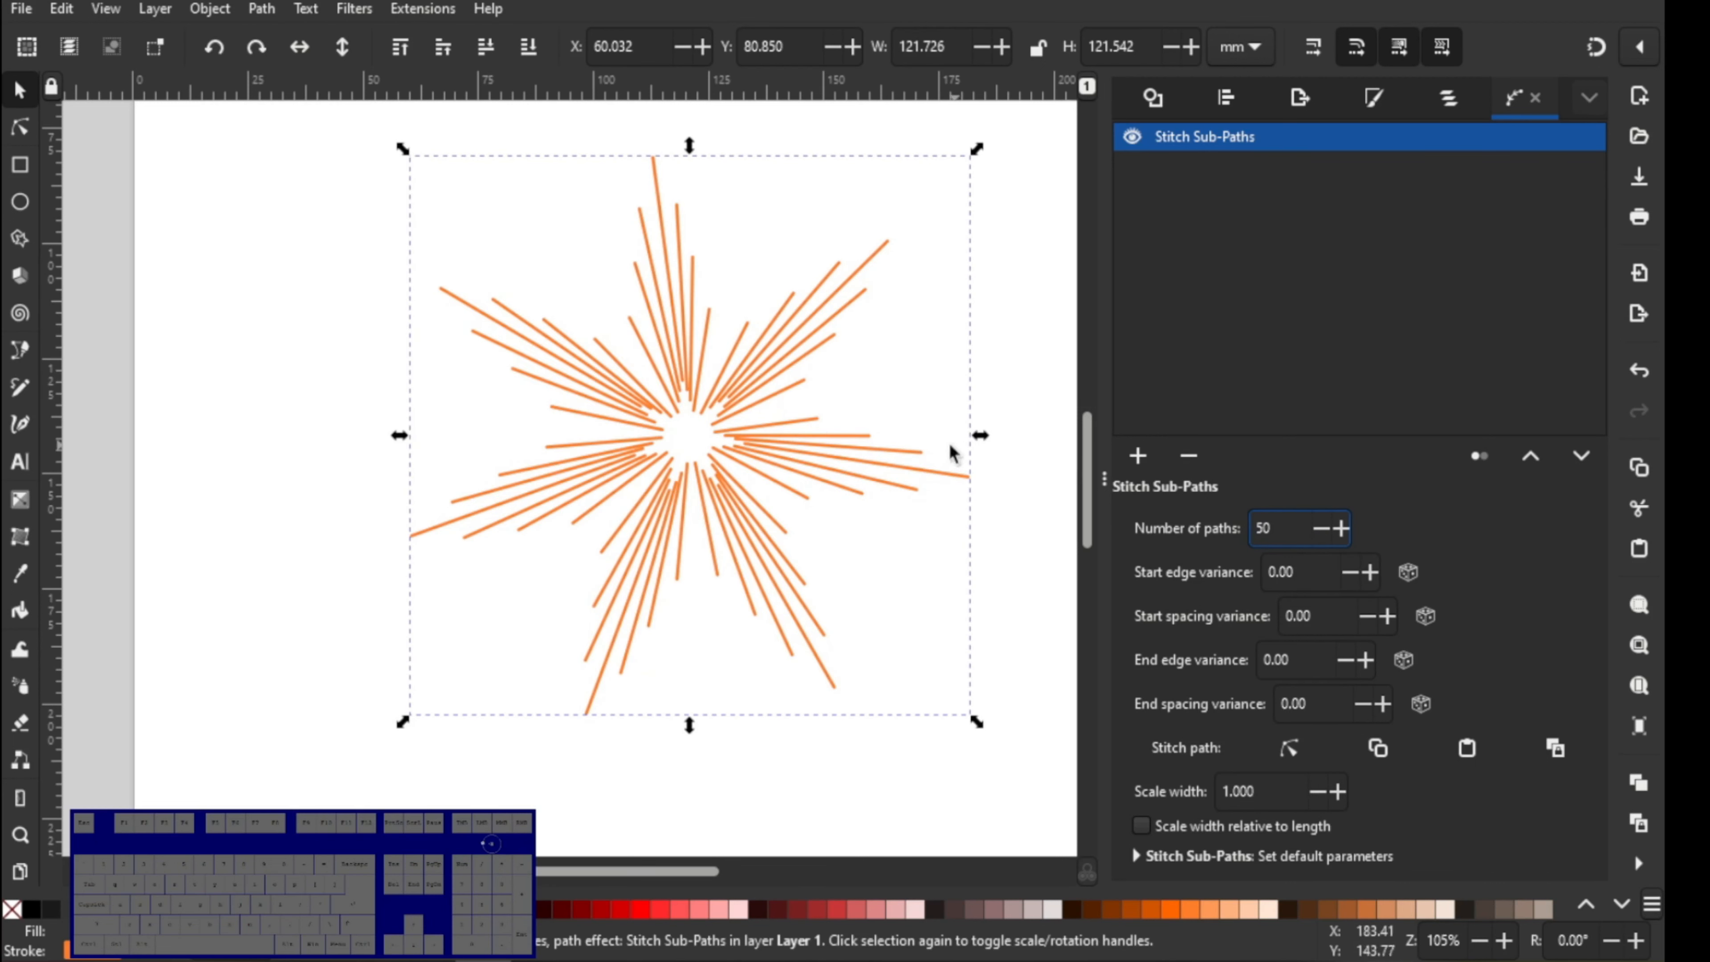
# - Try 100 as the number of paths in the Stitch Sub-Paths effect and inspect the denser starburst
pyautogui.scroll(2, 734, 373)
pyautogui.scroll(-2, 734, 372)
pyautogui.moveTo(1279, 528); pyautogui.dragTo(1229, 527)
pyautogui.write('100')
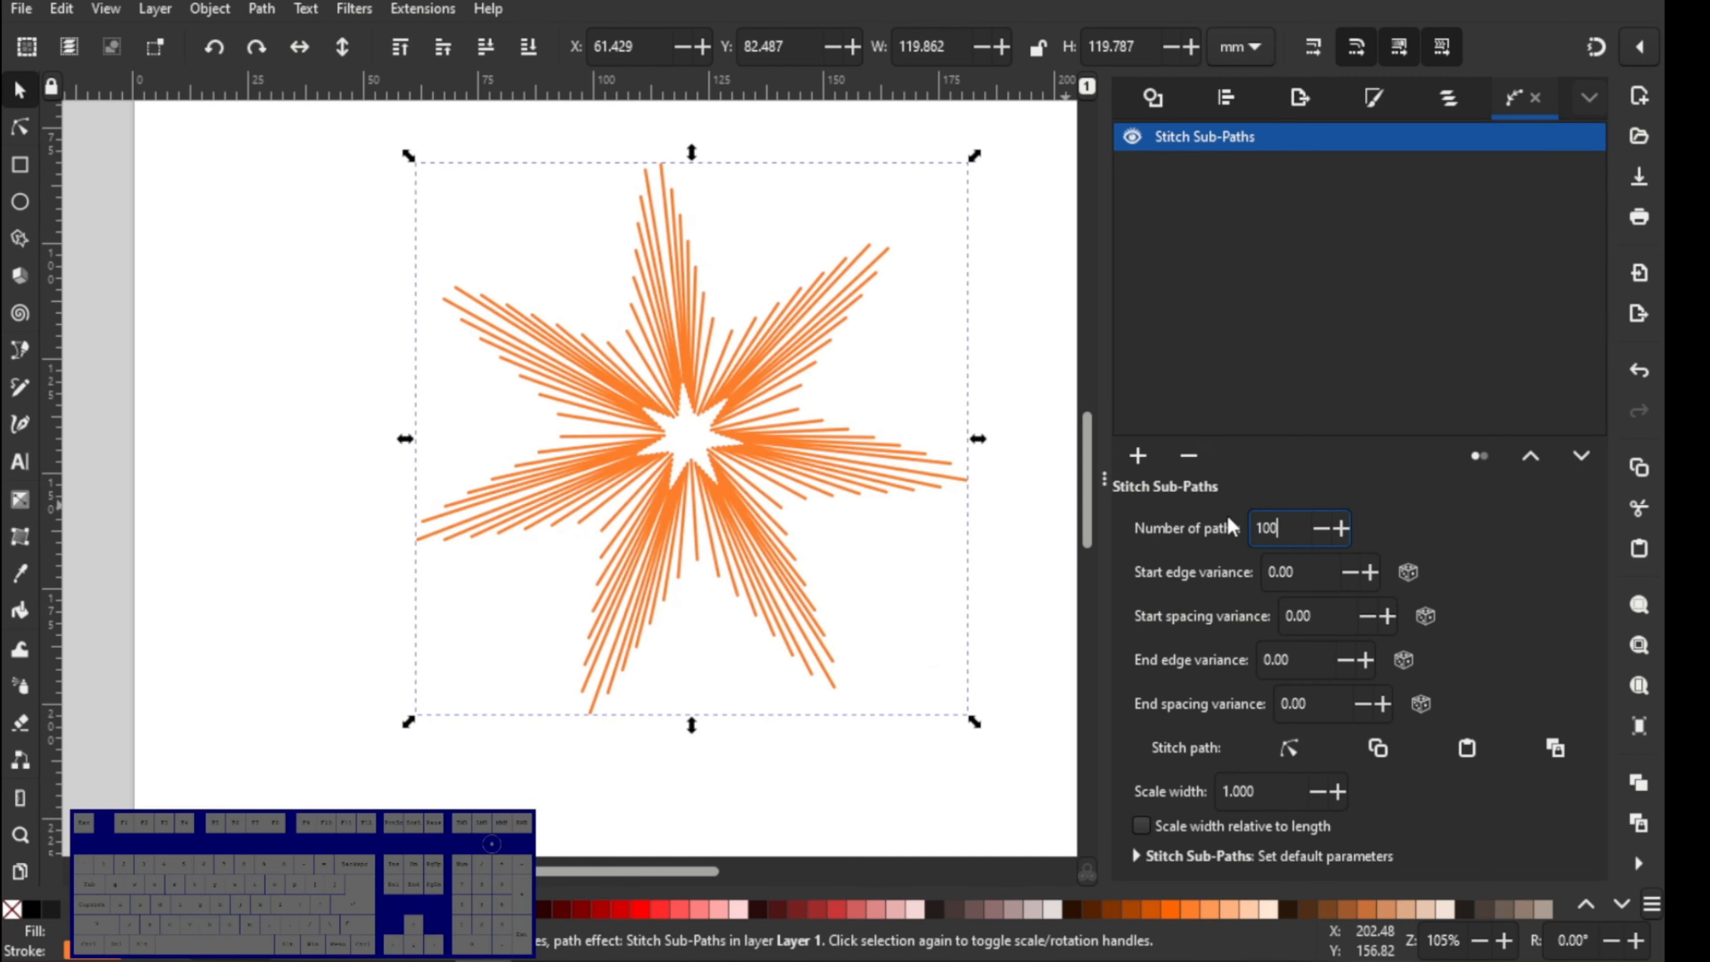
pyautogui.scroll(2, 687, 430)
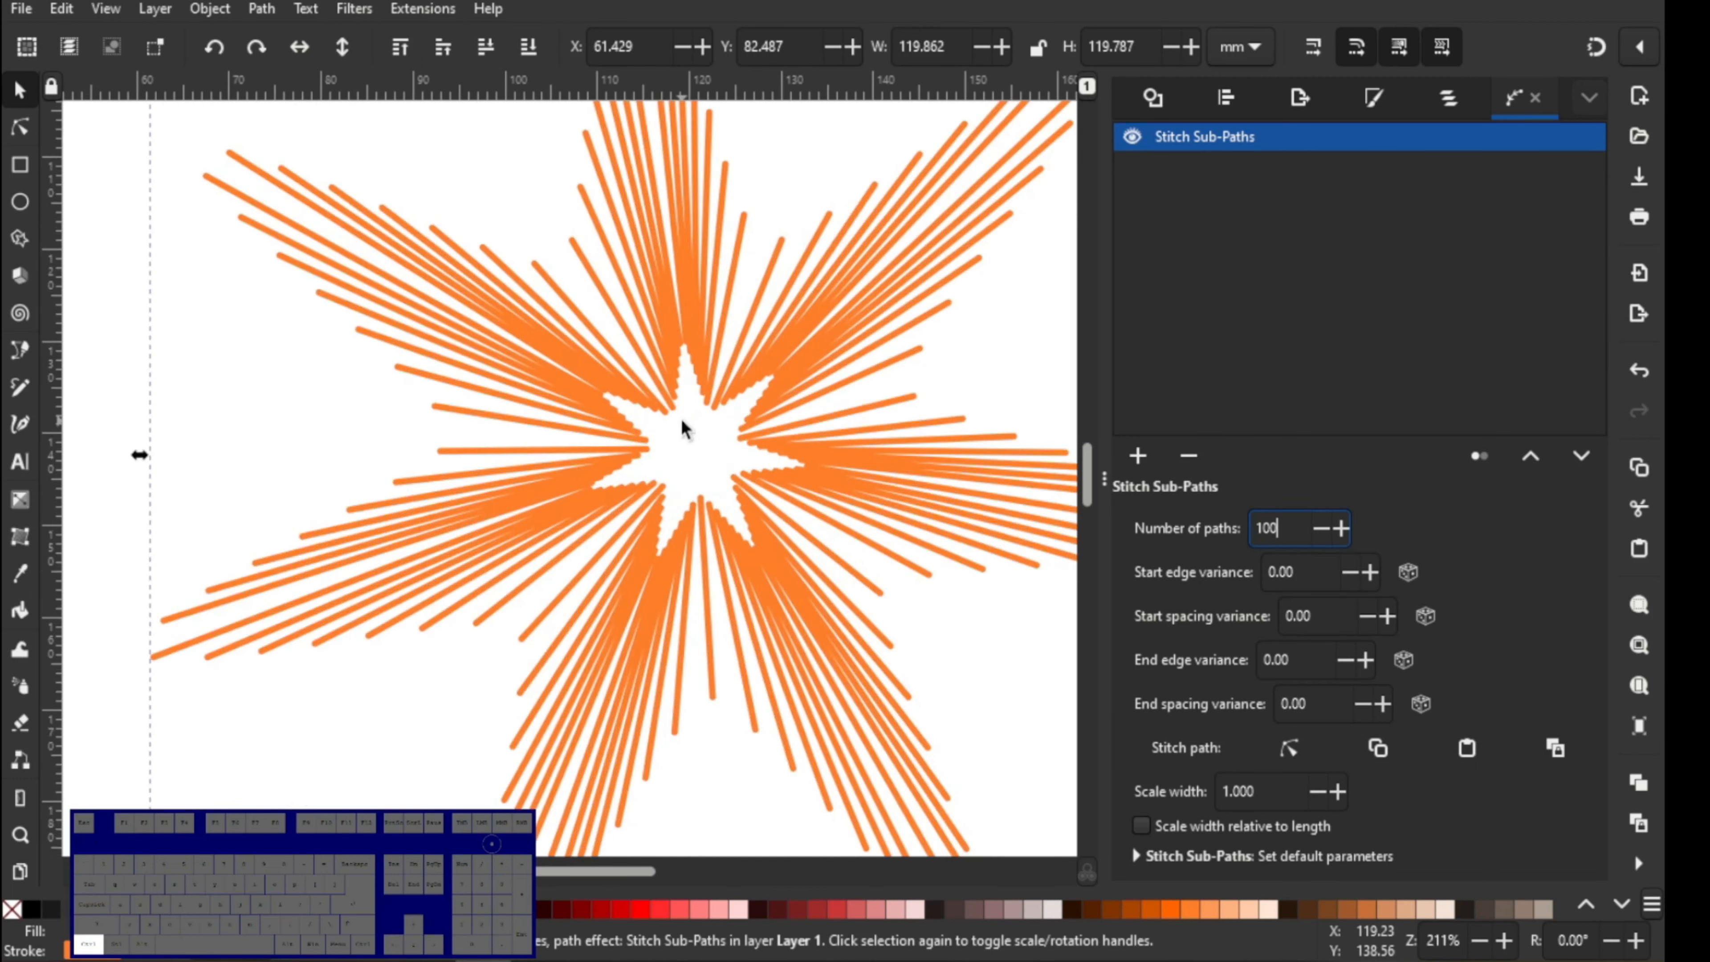
pyautogui.scroll(-1, 686, 428)
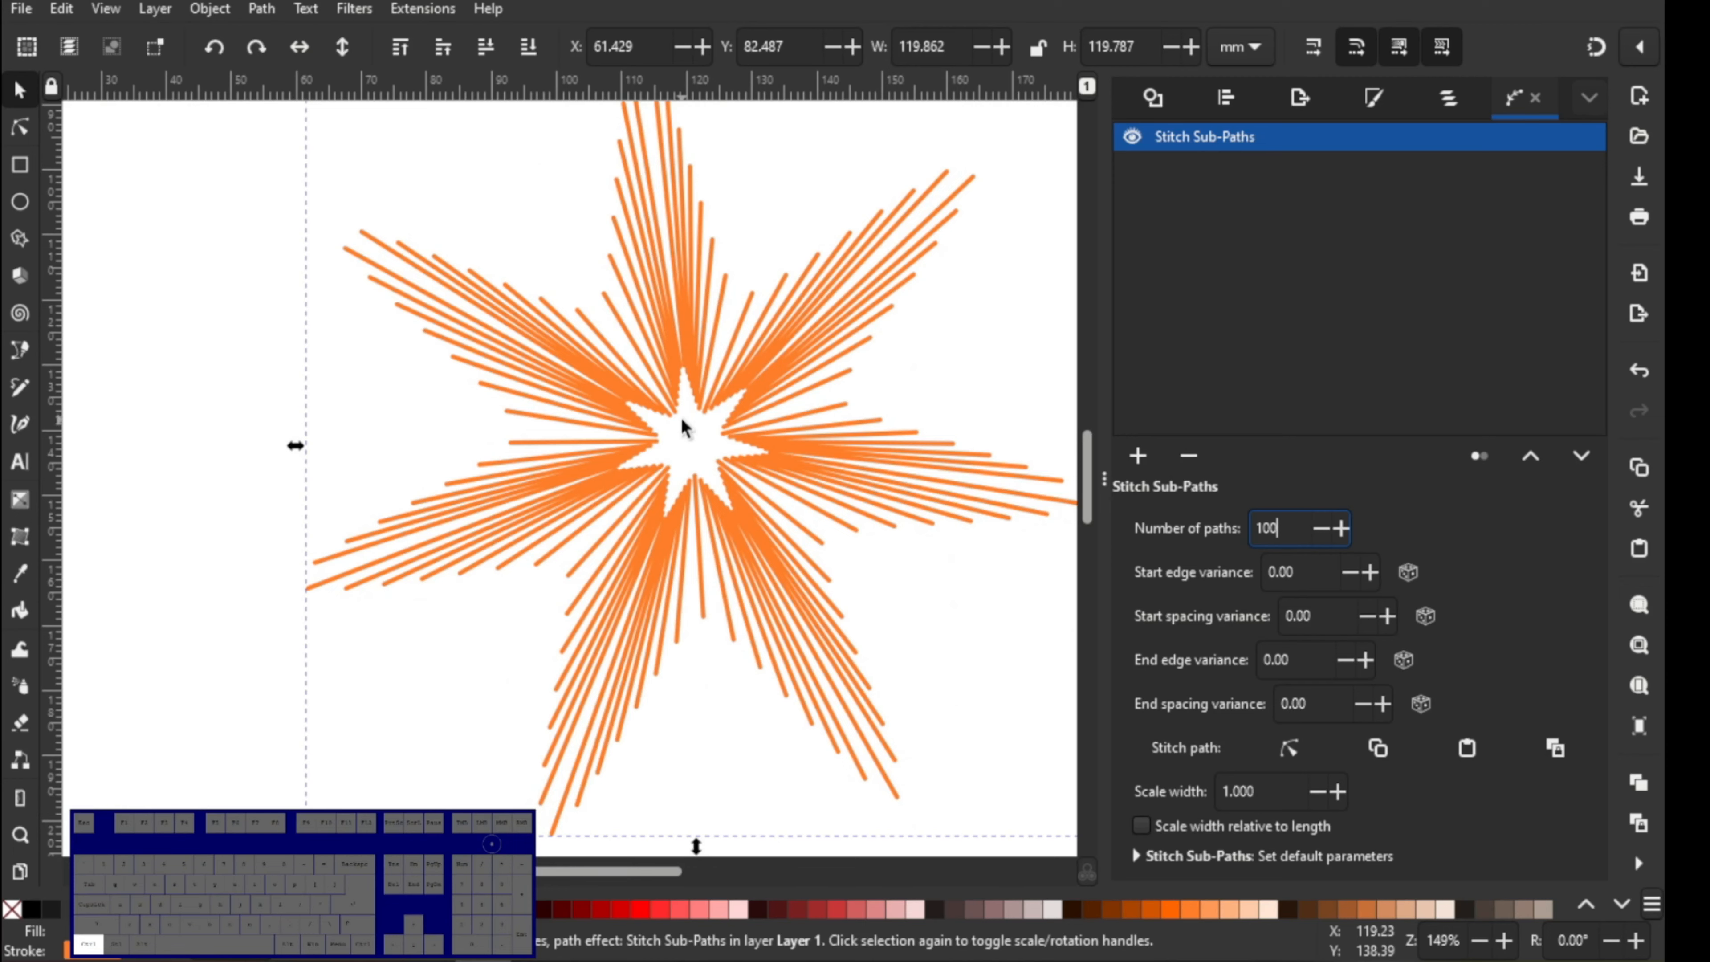
pyautogui.scroll(-1, 683, 426)
pyautogui.scroll(2, 685, 423)
pyautogui.scroll(-1, 684, 424)
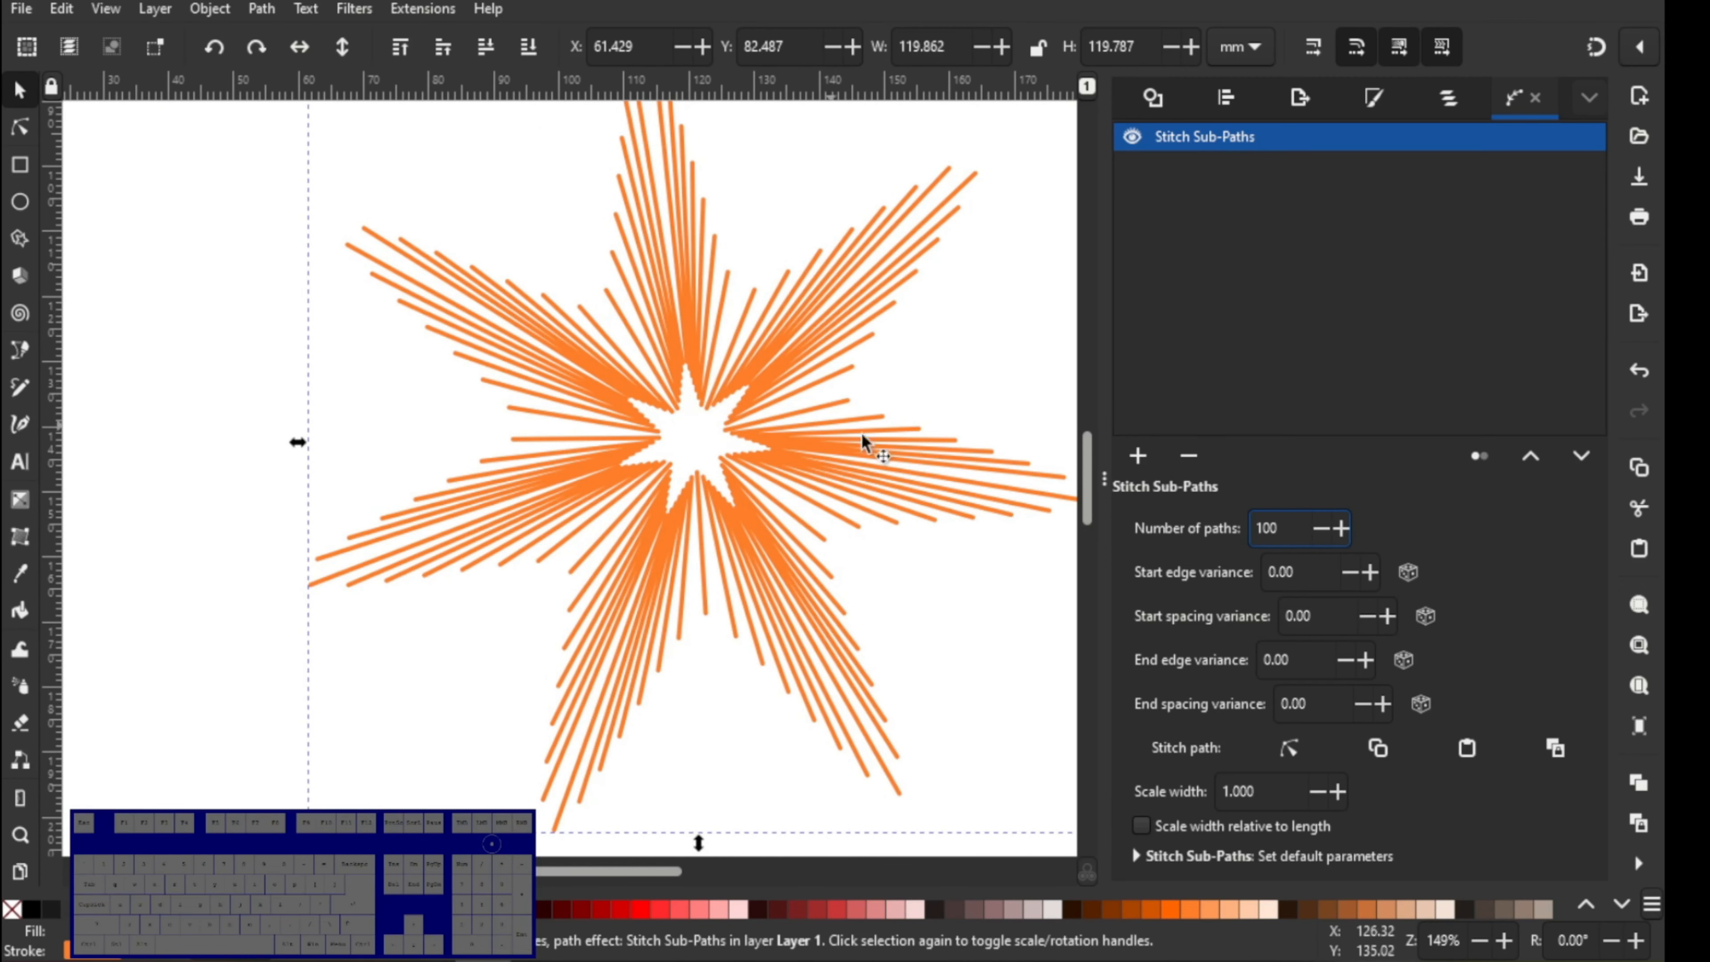
# - Set the Stitch Sub-Paths effect's number of paths to 80
pyautogui.moveTo(1286, 532); pyautogui.dragTo(1216, 514)
pyautogui.write('80')
pyautogui.press('Return')
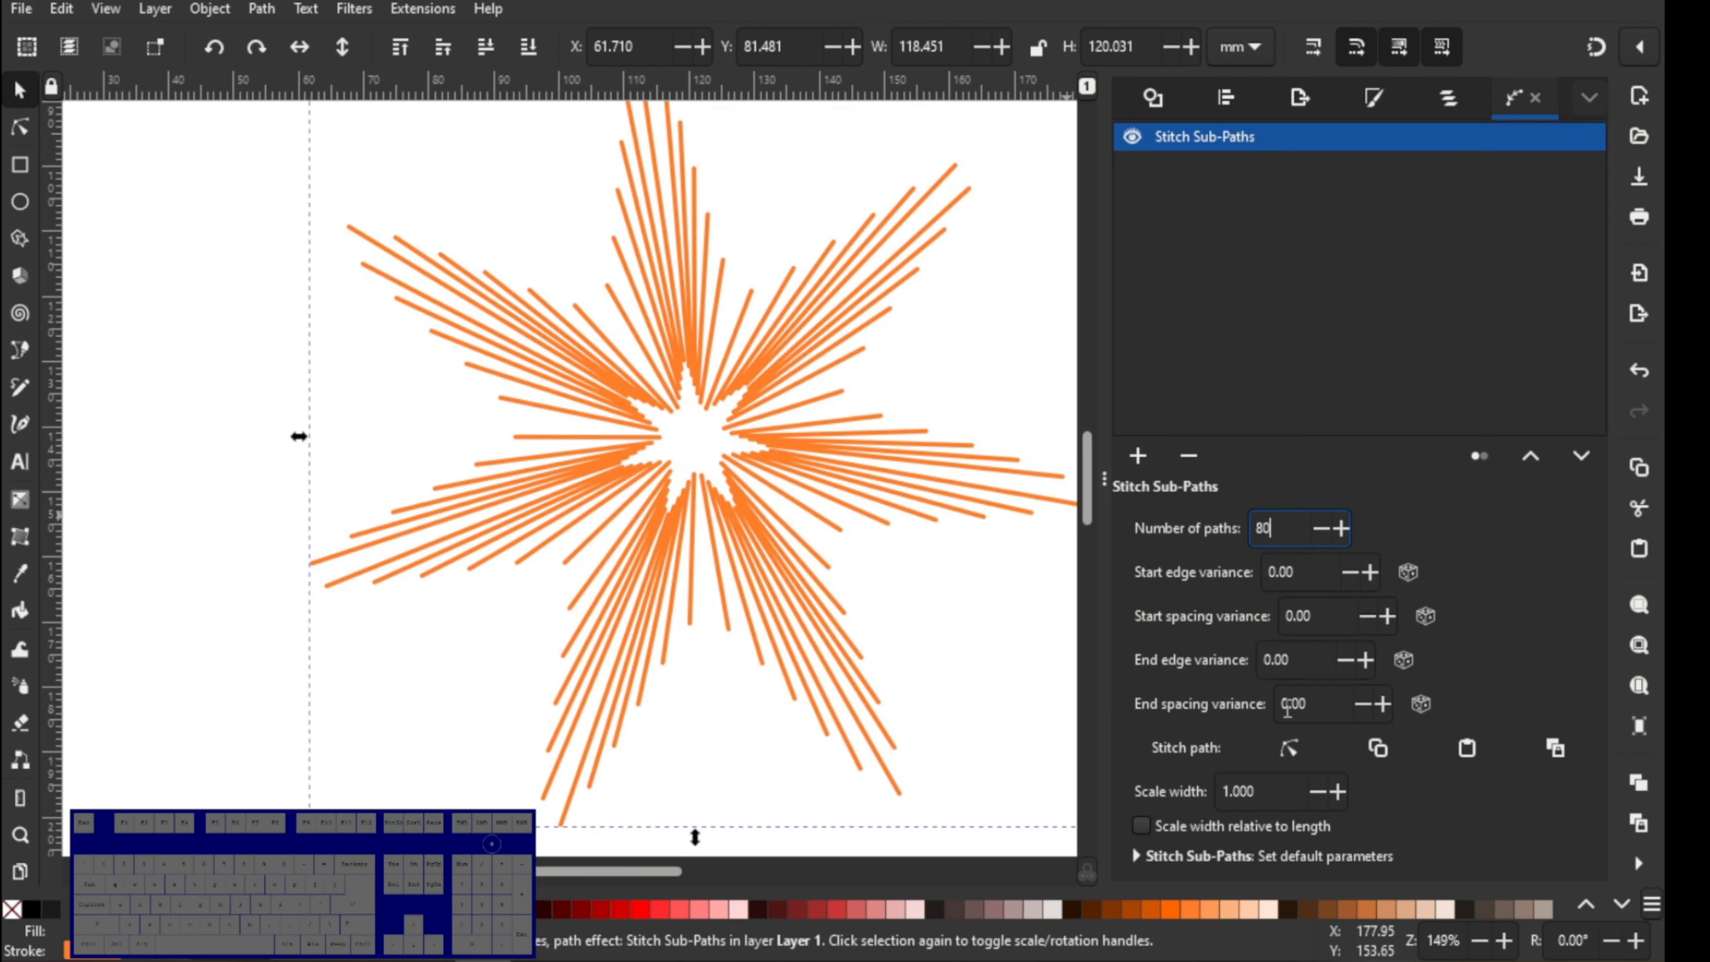
# - Try editing the stitch path on canvas and selecting the inner star's nodes, ending back in the Selector tool
pyautogui.click(1289, 749)
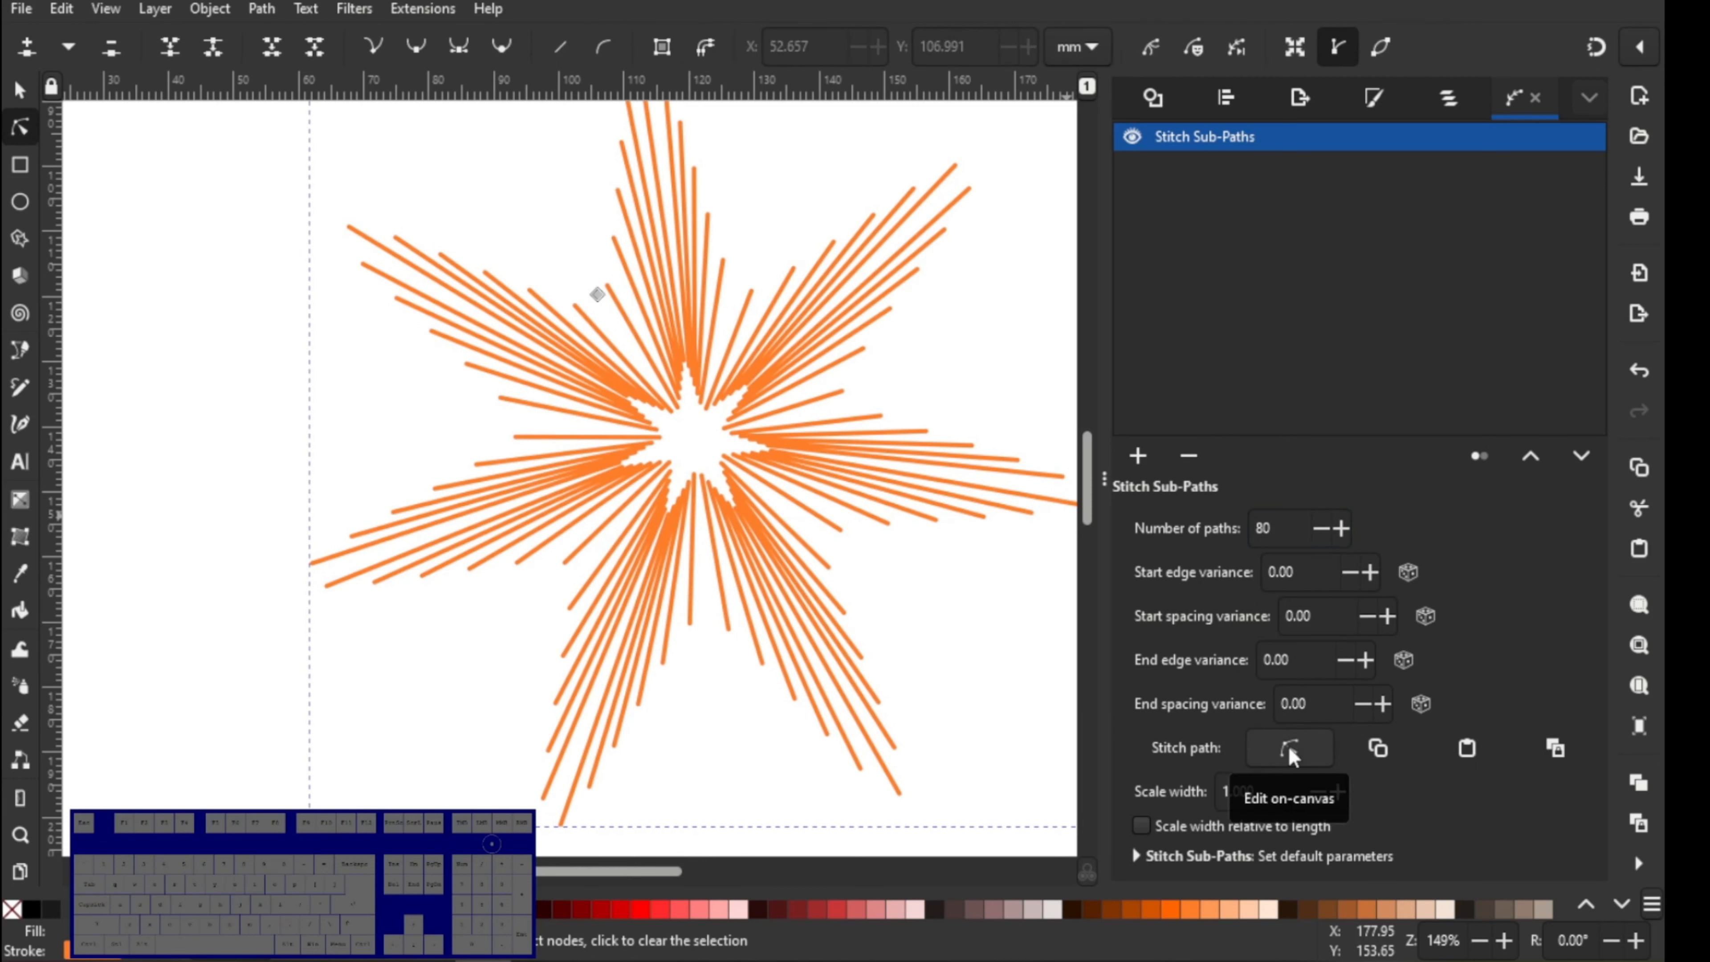
pyautogui.moveTo(599, 300); pyautogui.dragTo(676, 375)
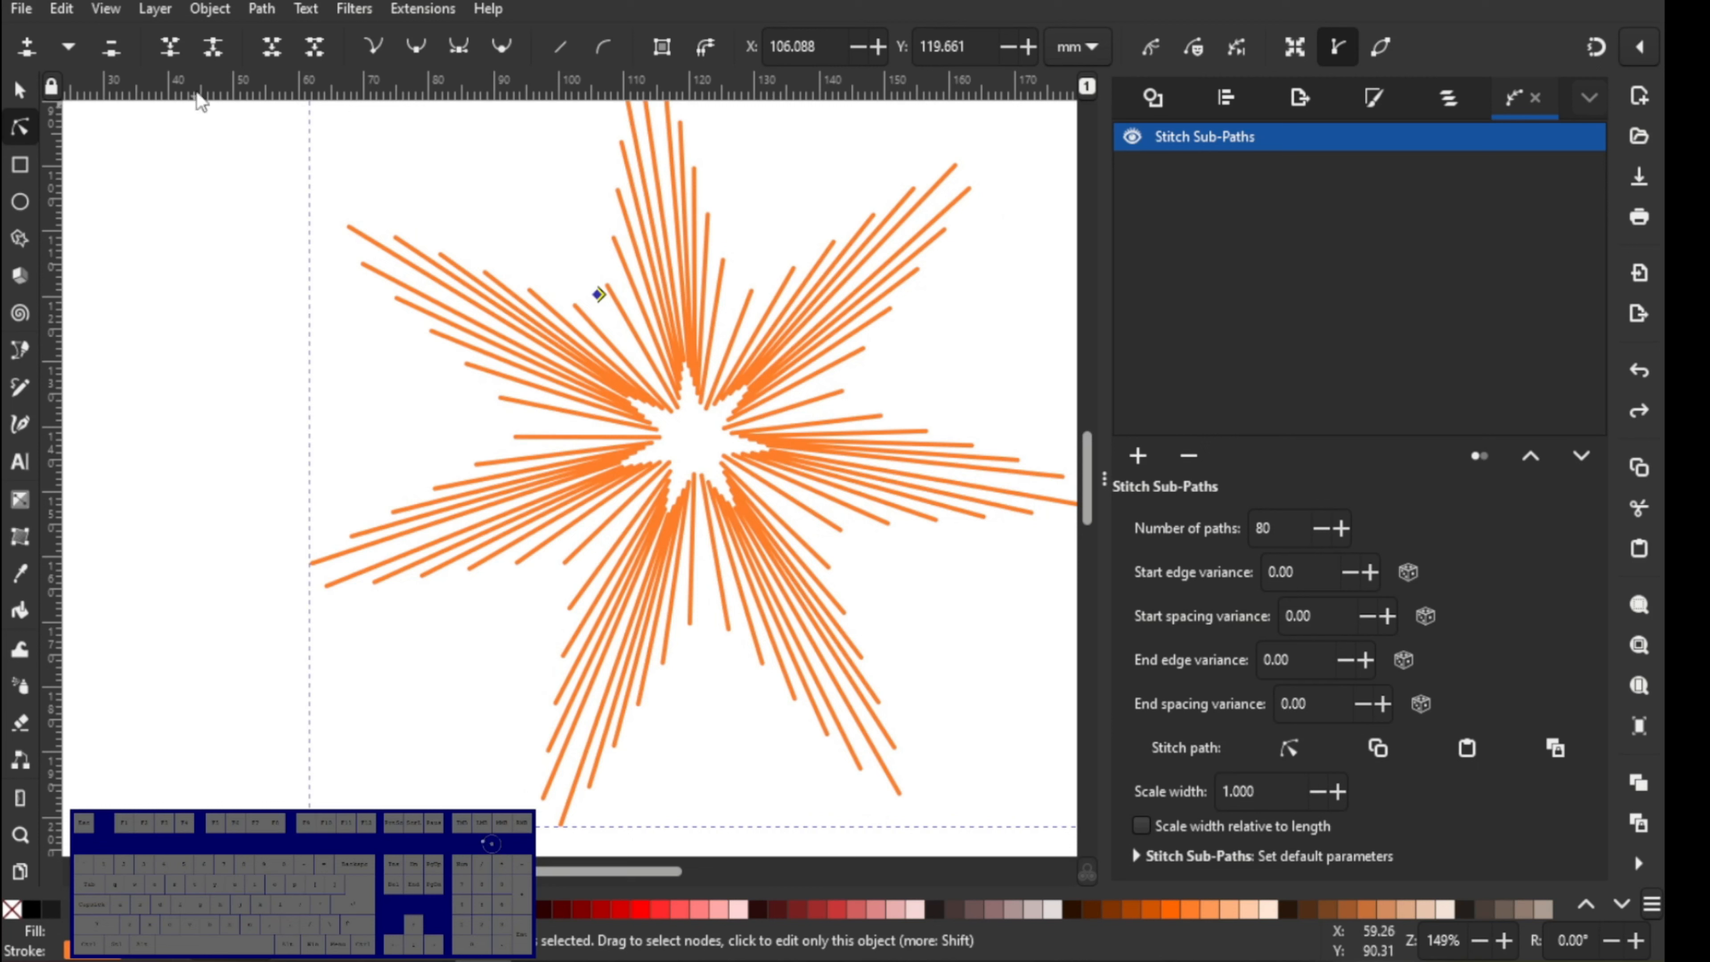
pyautogui.click(713, 411)
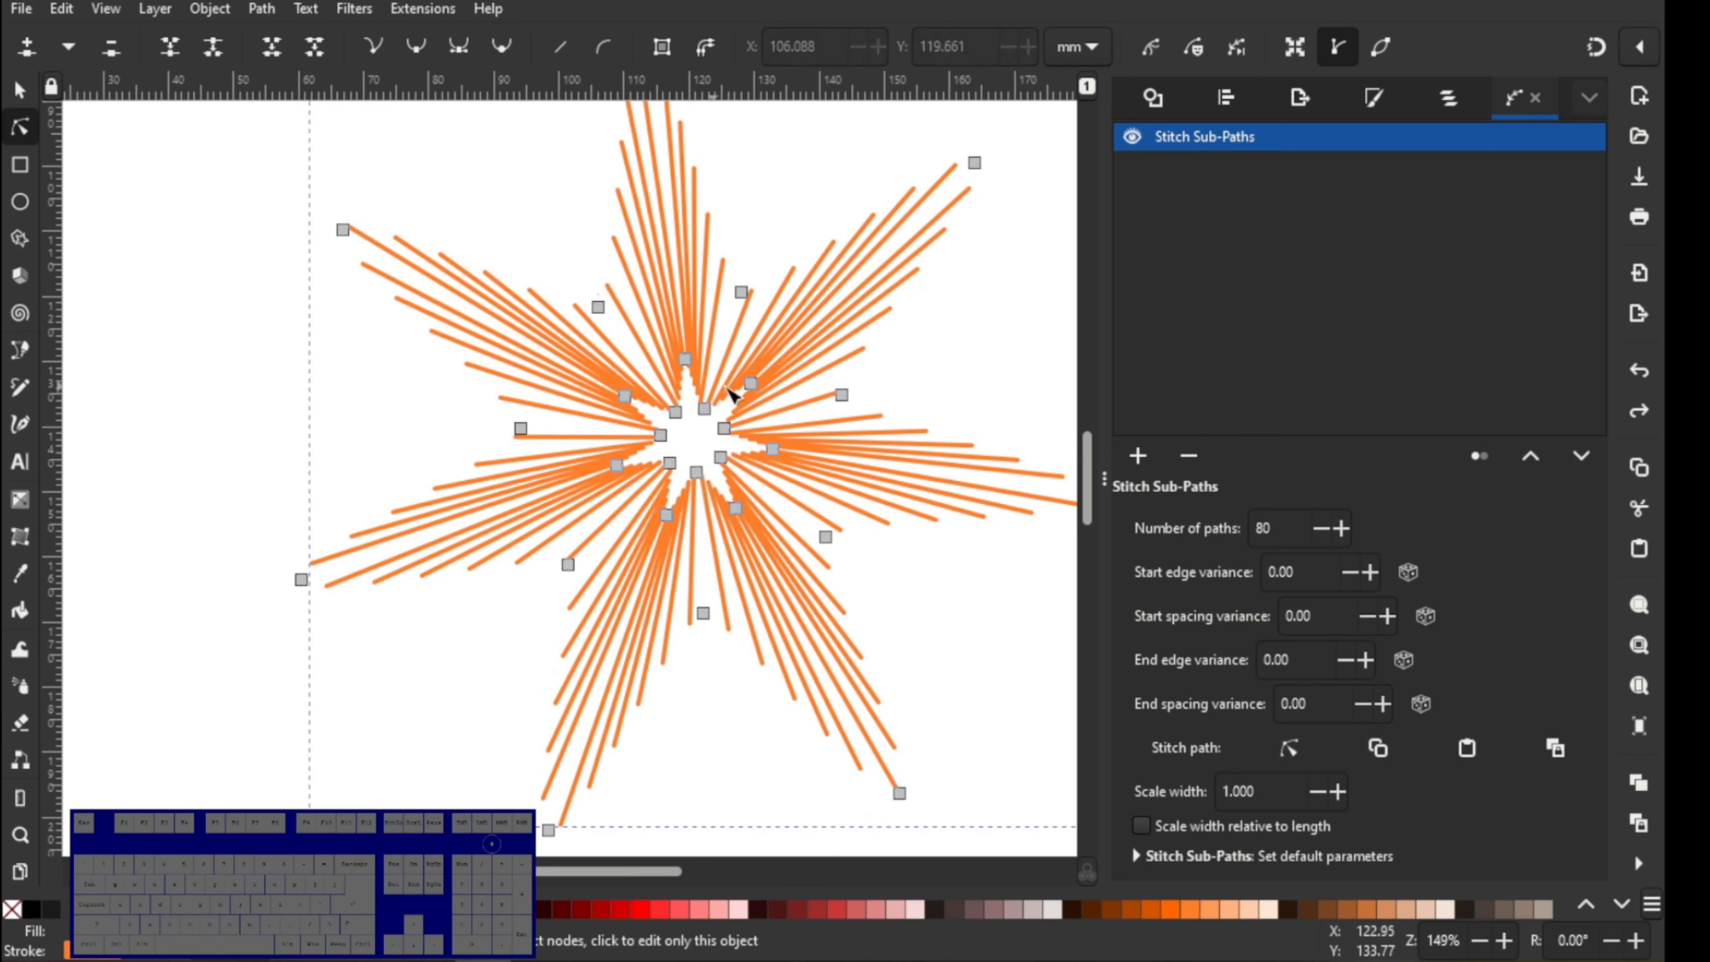
pyautogui.moveTo(623, 355); pyautogui.dragTo(774, 518)
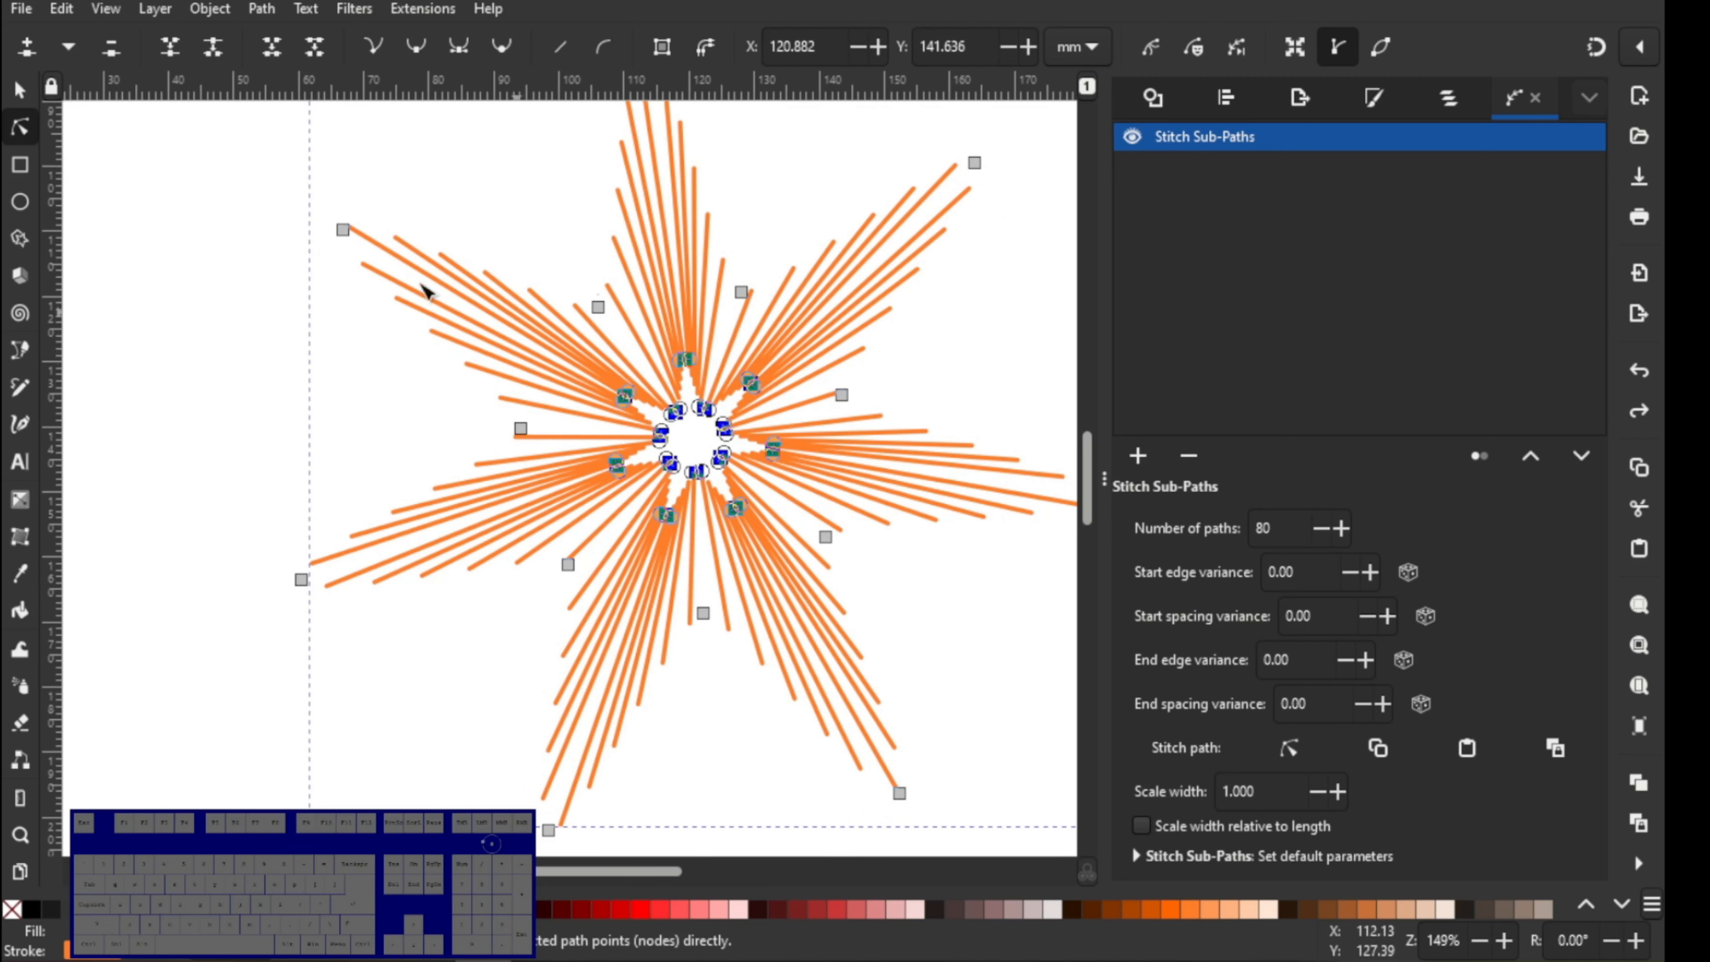
pyautogui.click(20, 90)
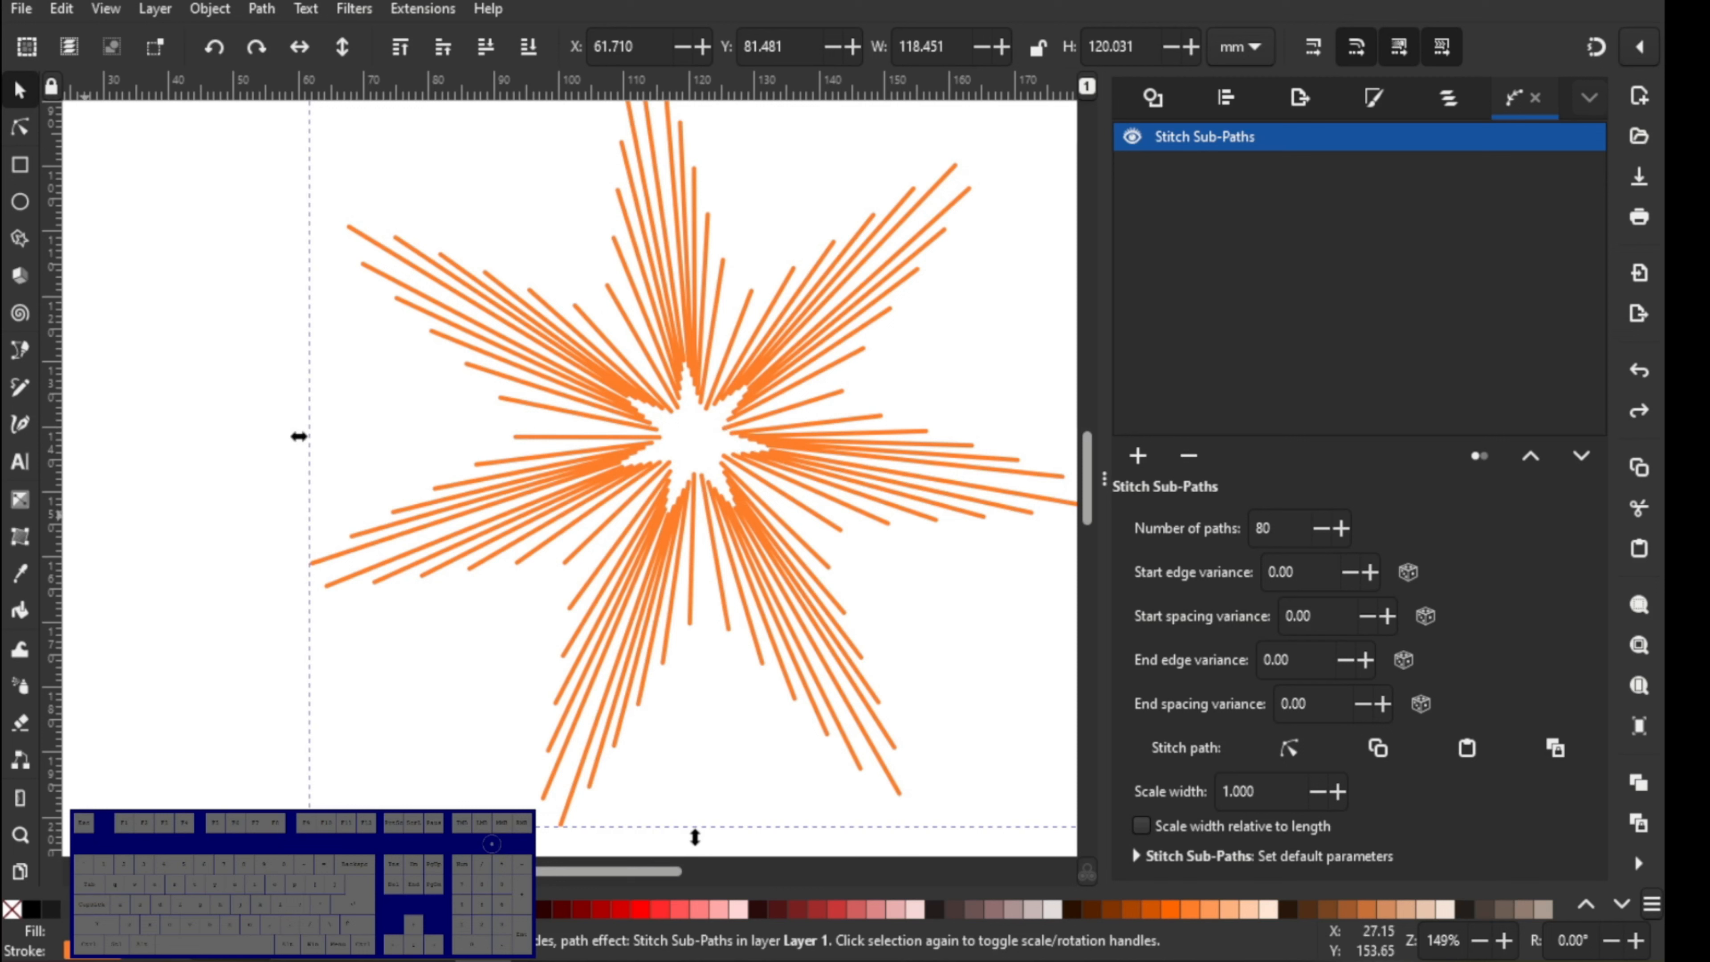
# - Rotate the starburst slightly clockwise so that its upper arm stands upright, and deselect it
pyautogui.moveTo(679, 385); pyautogui.dragTo(600, 391)
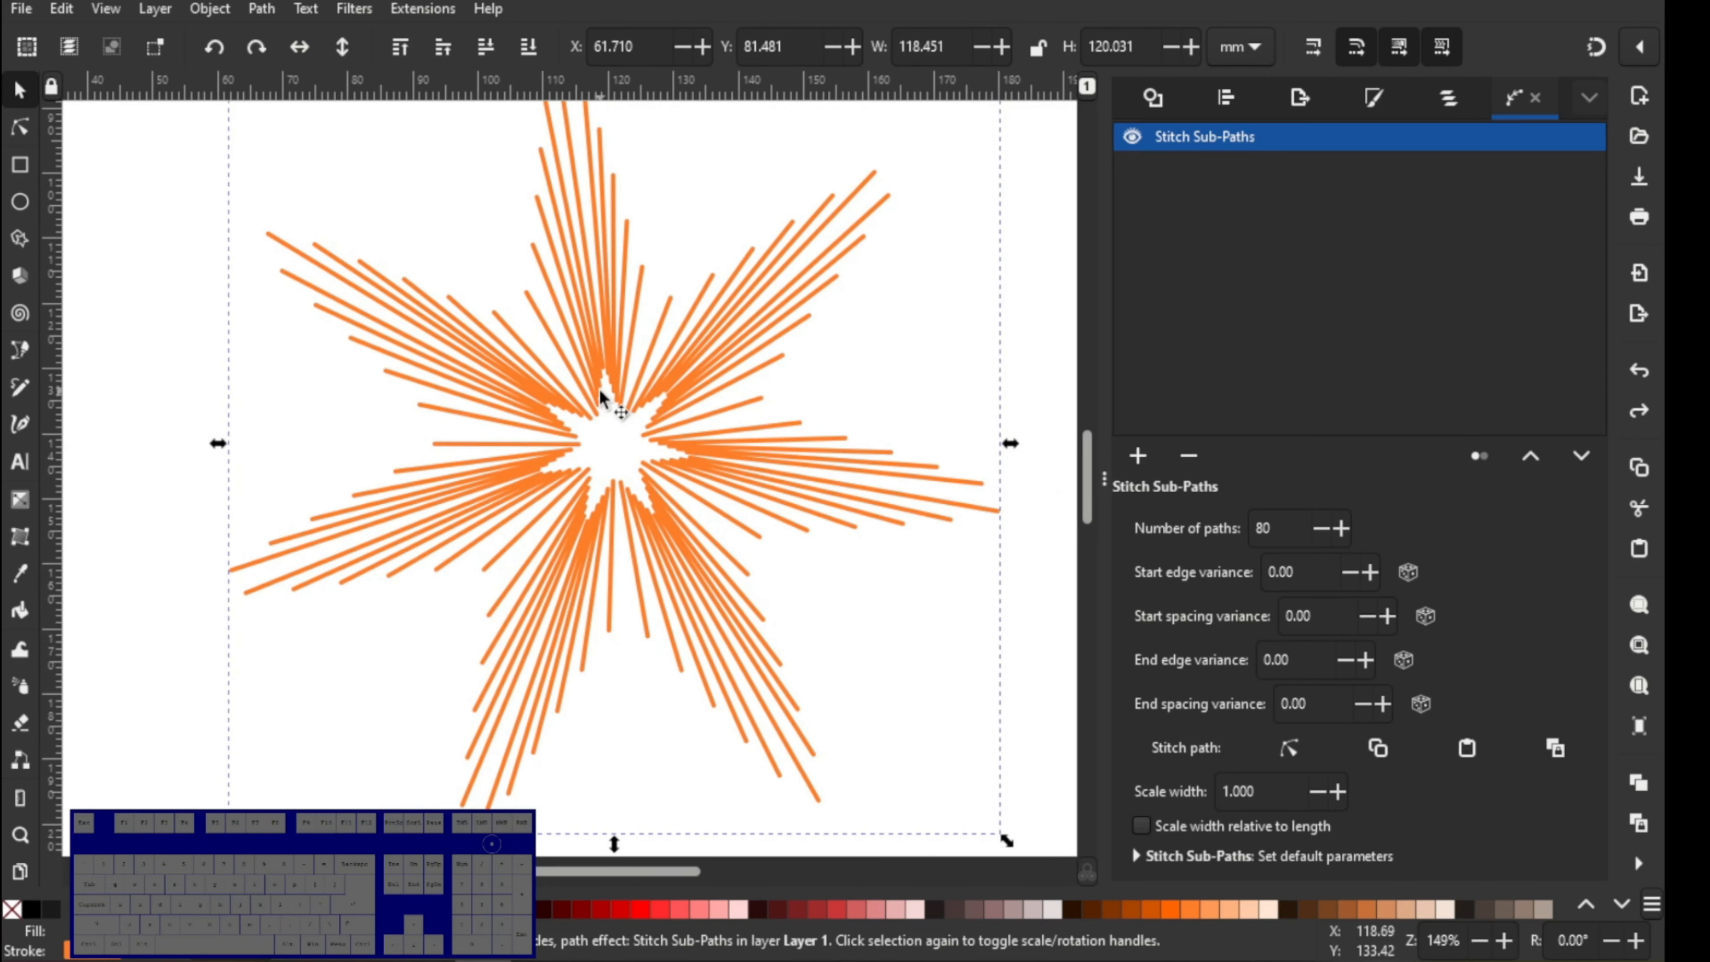
pyautogui.scroll(-1, 601, 397)
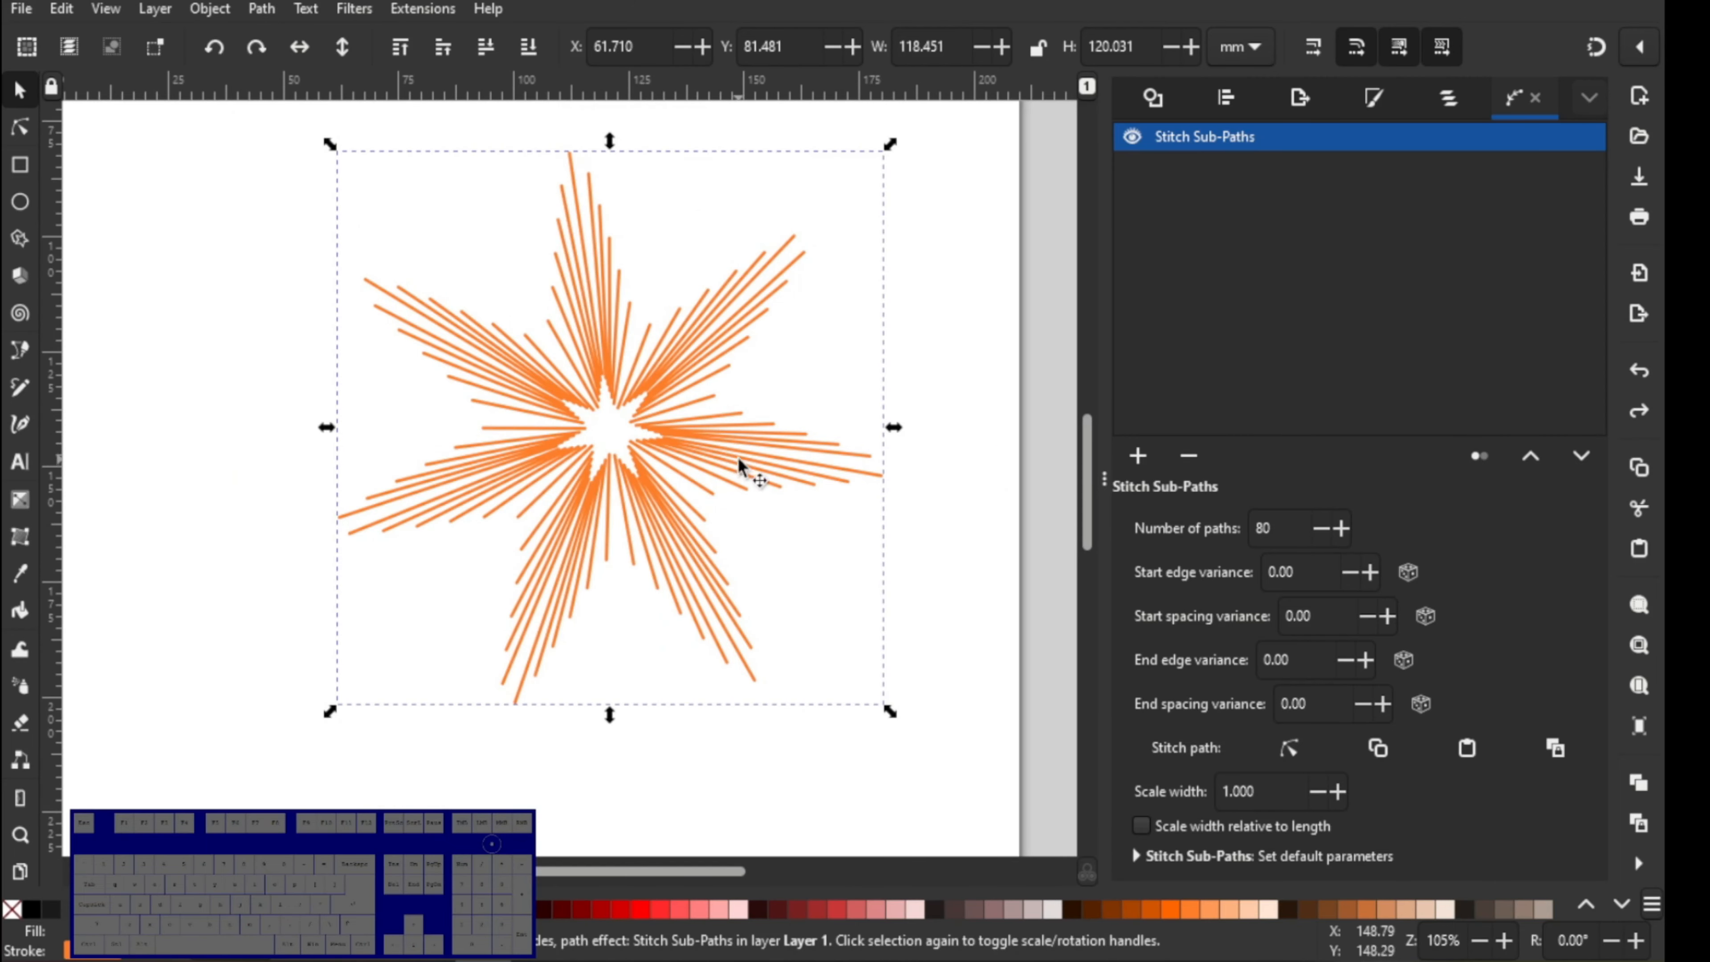
pyautogui.click(908, 242)
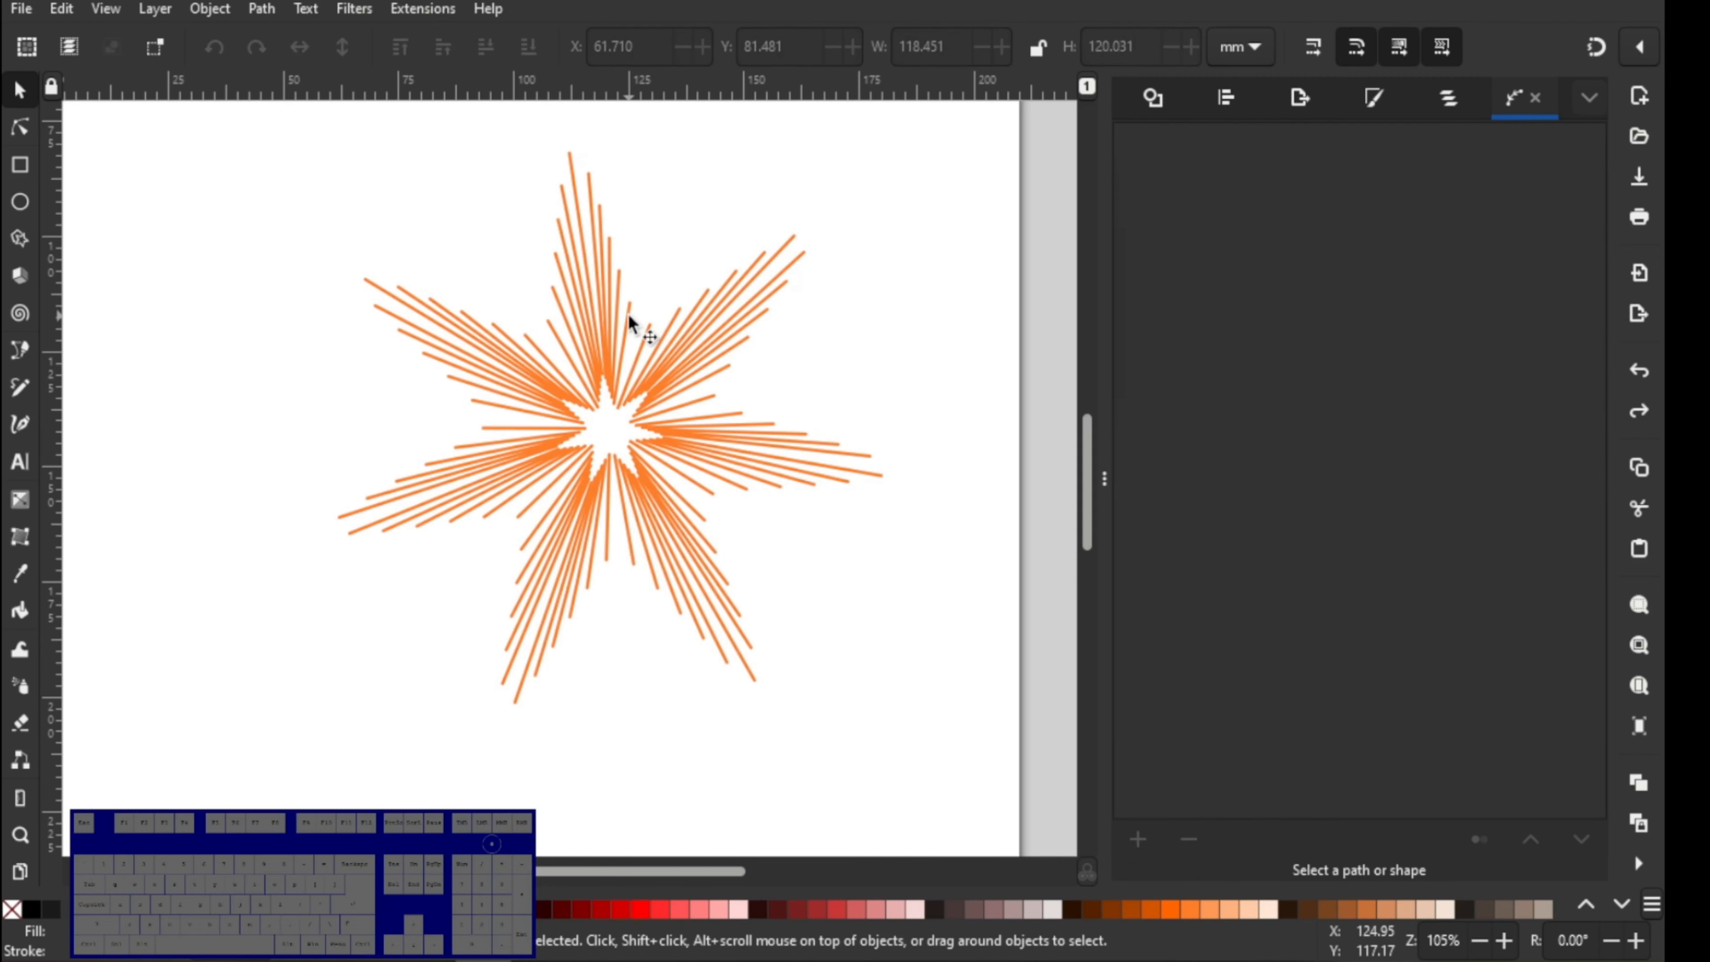
pyautogui.click(620, 323)
pyautogui.click(622, 324)
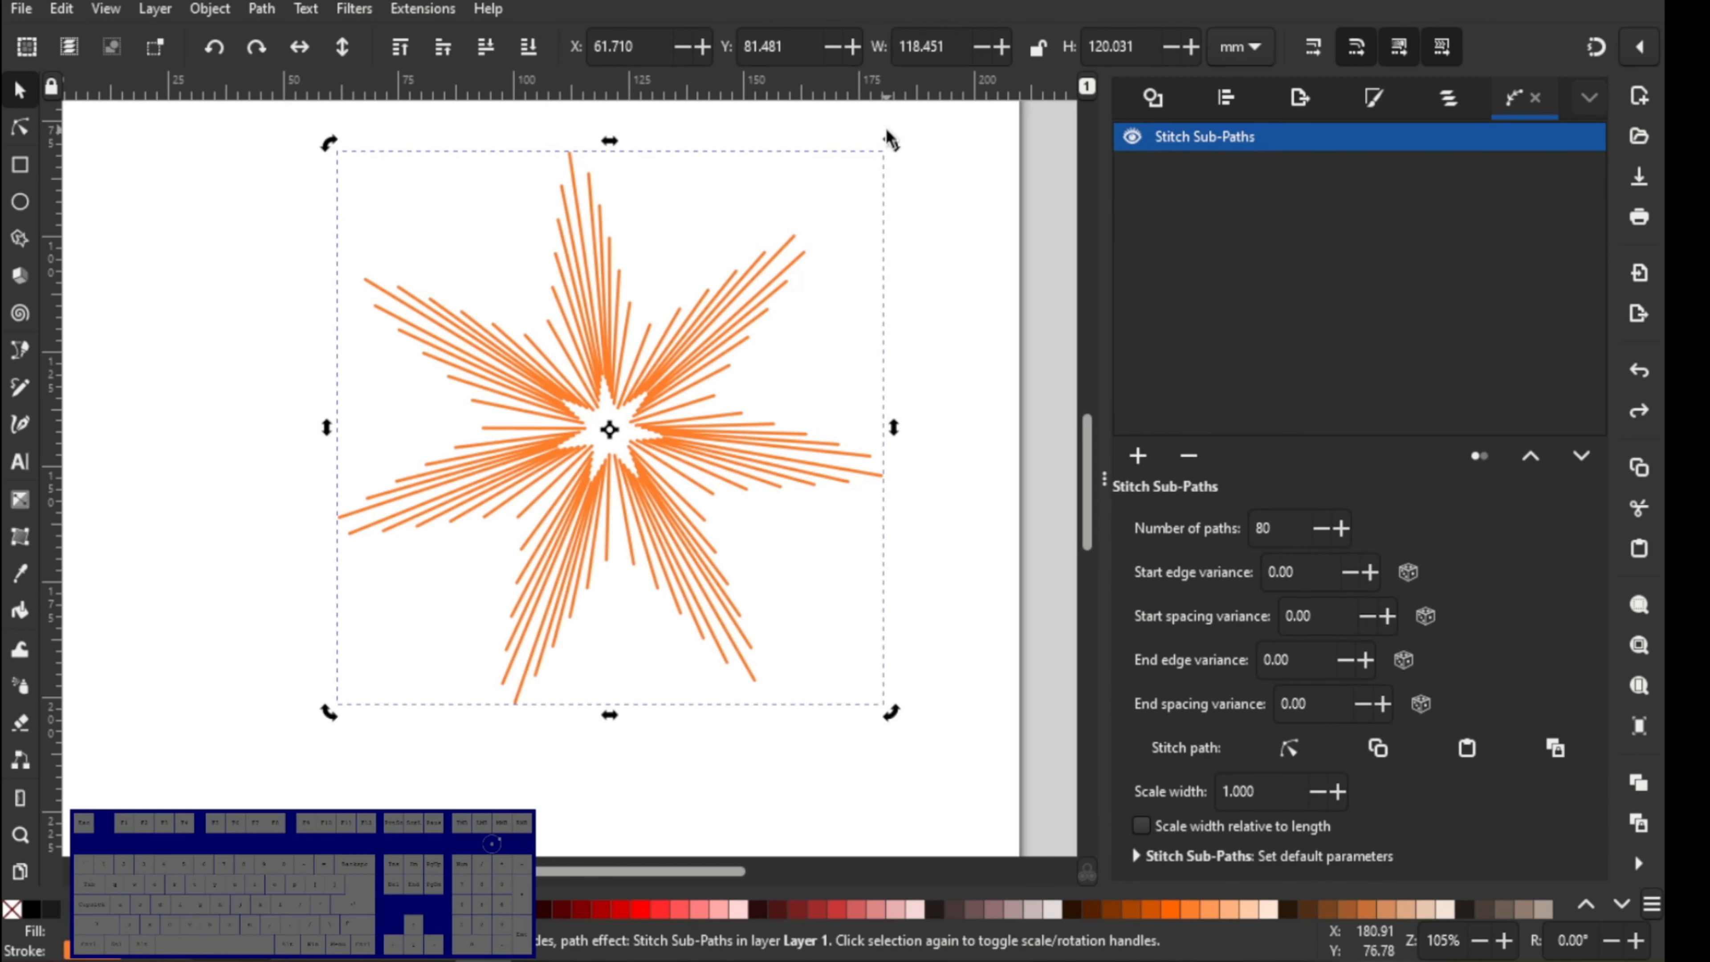
pyautogui.moveTo(896, 158); pyautogui.dragTo(906, 184)
pyautogui.click(870, 237)
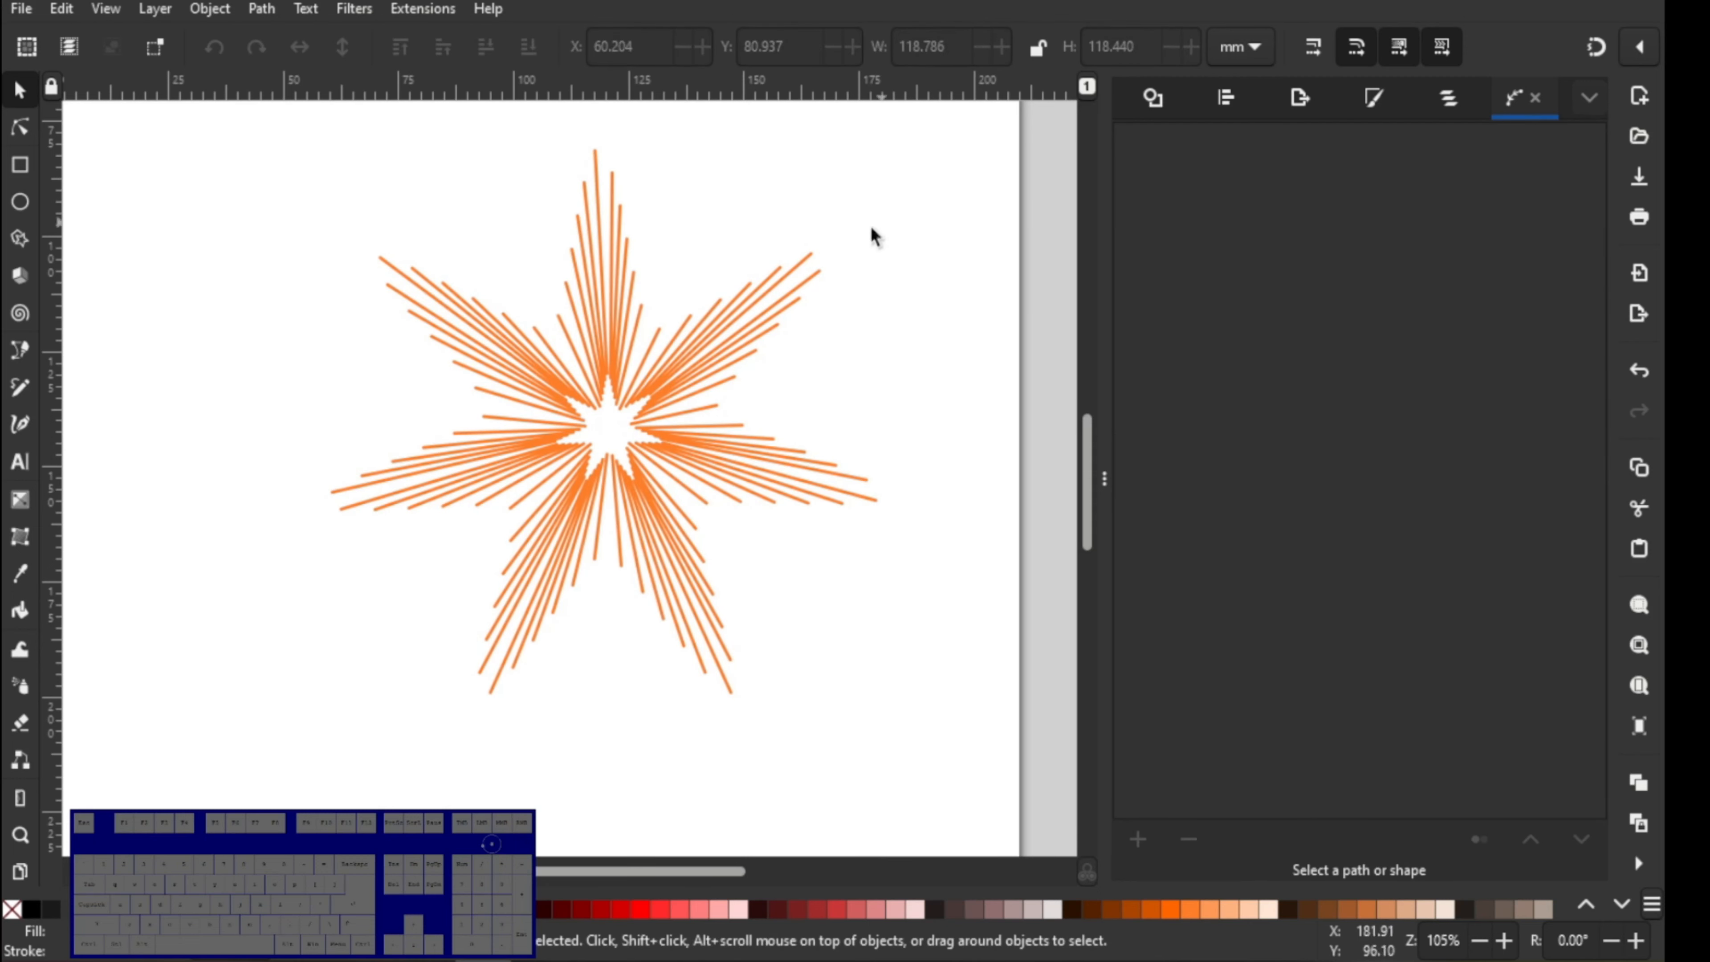
# - Apply a radial gradient to the starburst's stroke paint
pyautogui.keyDown('ctrl'); pyautogui.scroll(1, 662, 337); pyautogui.keyUp('ctrl')
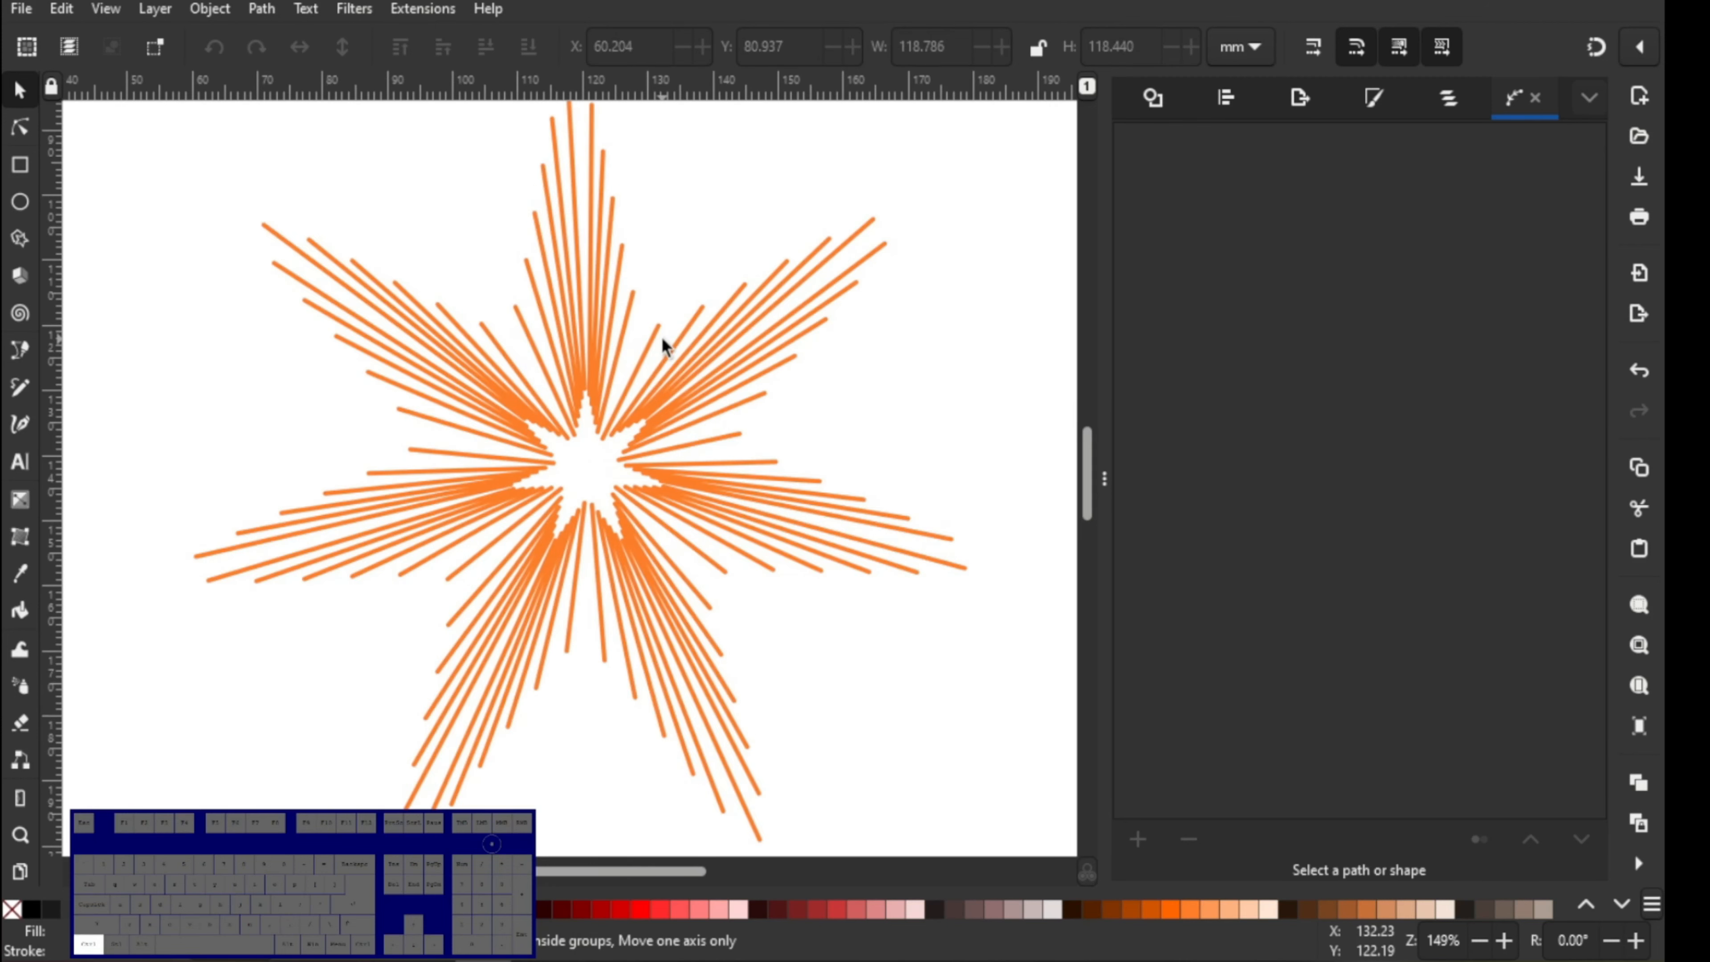
pyautogui.click(576, 310)
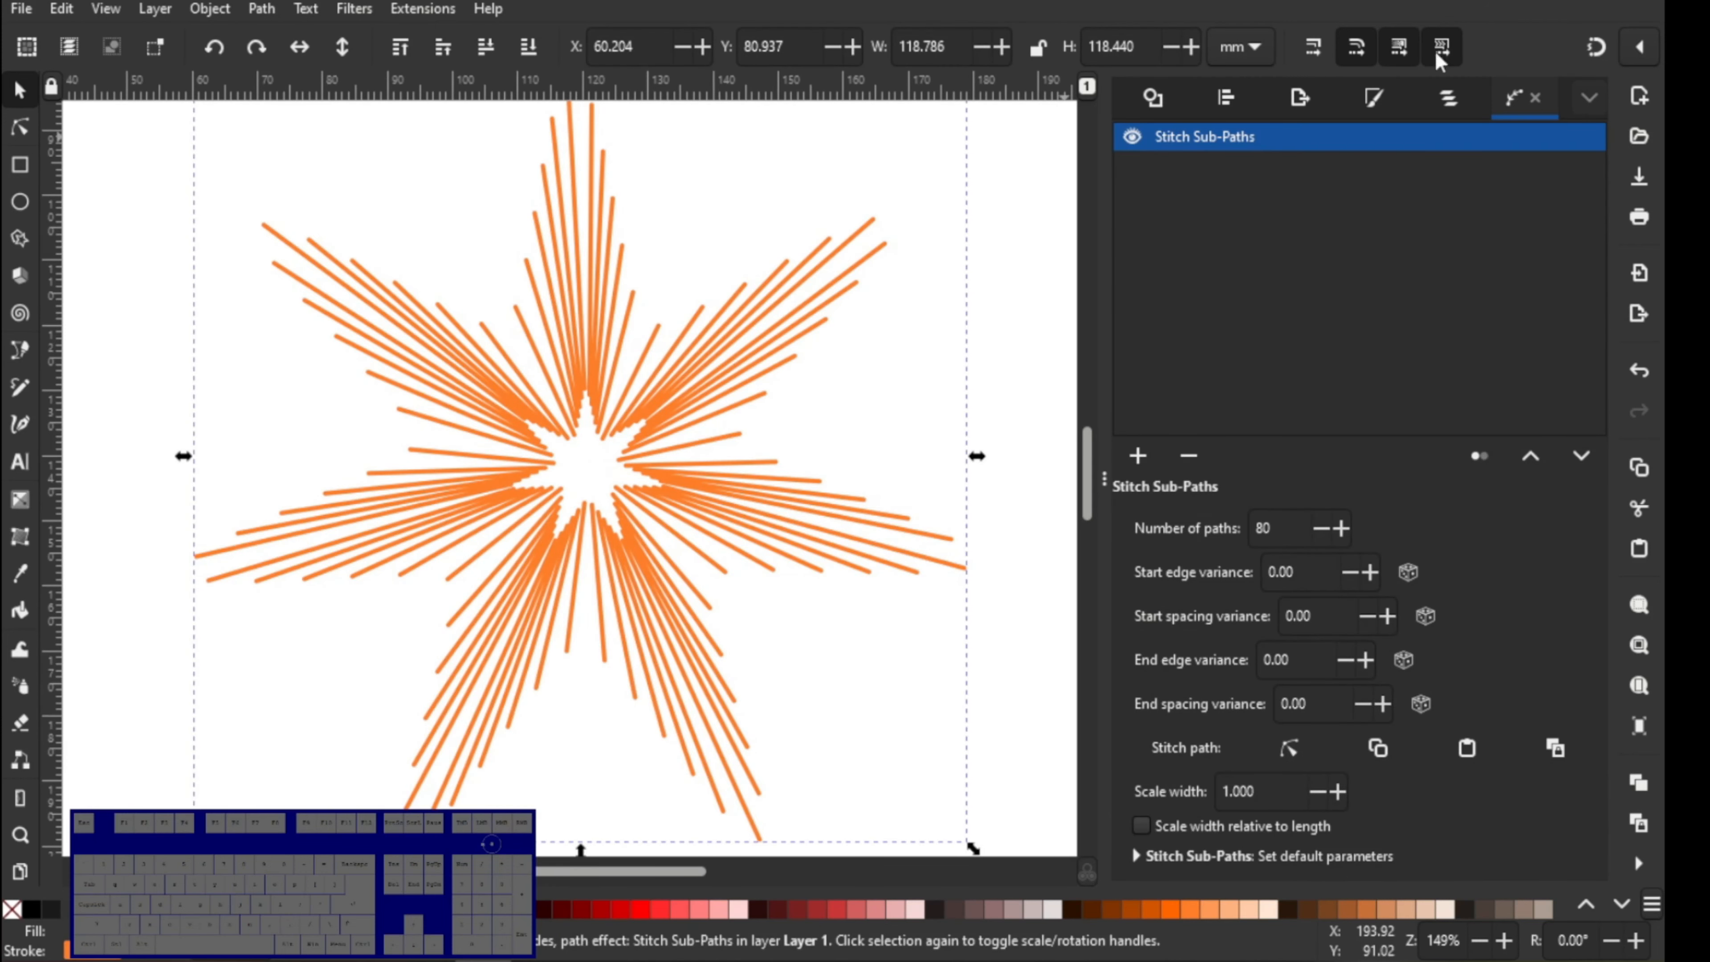
pyautogui.click(1374, 100)
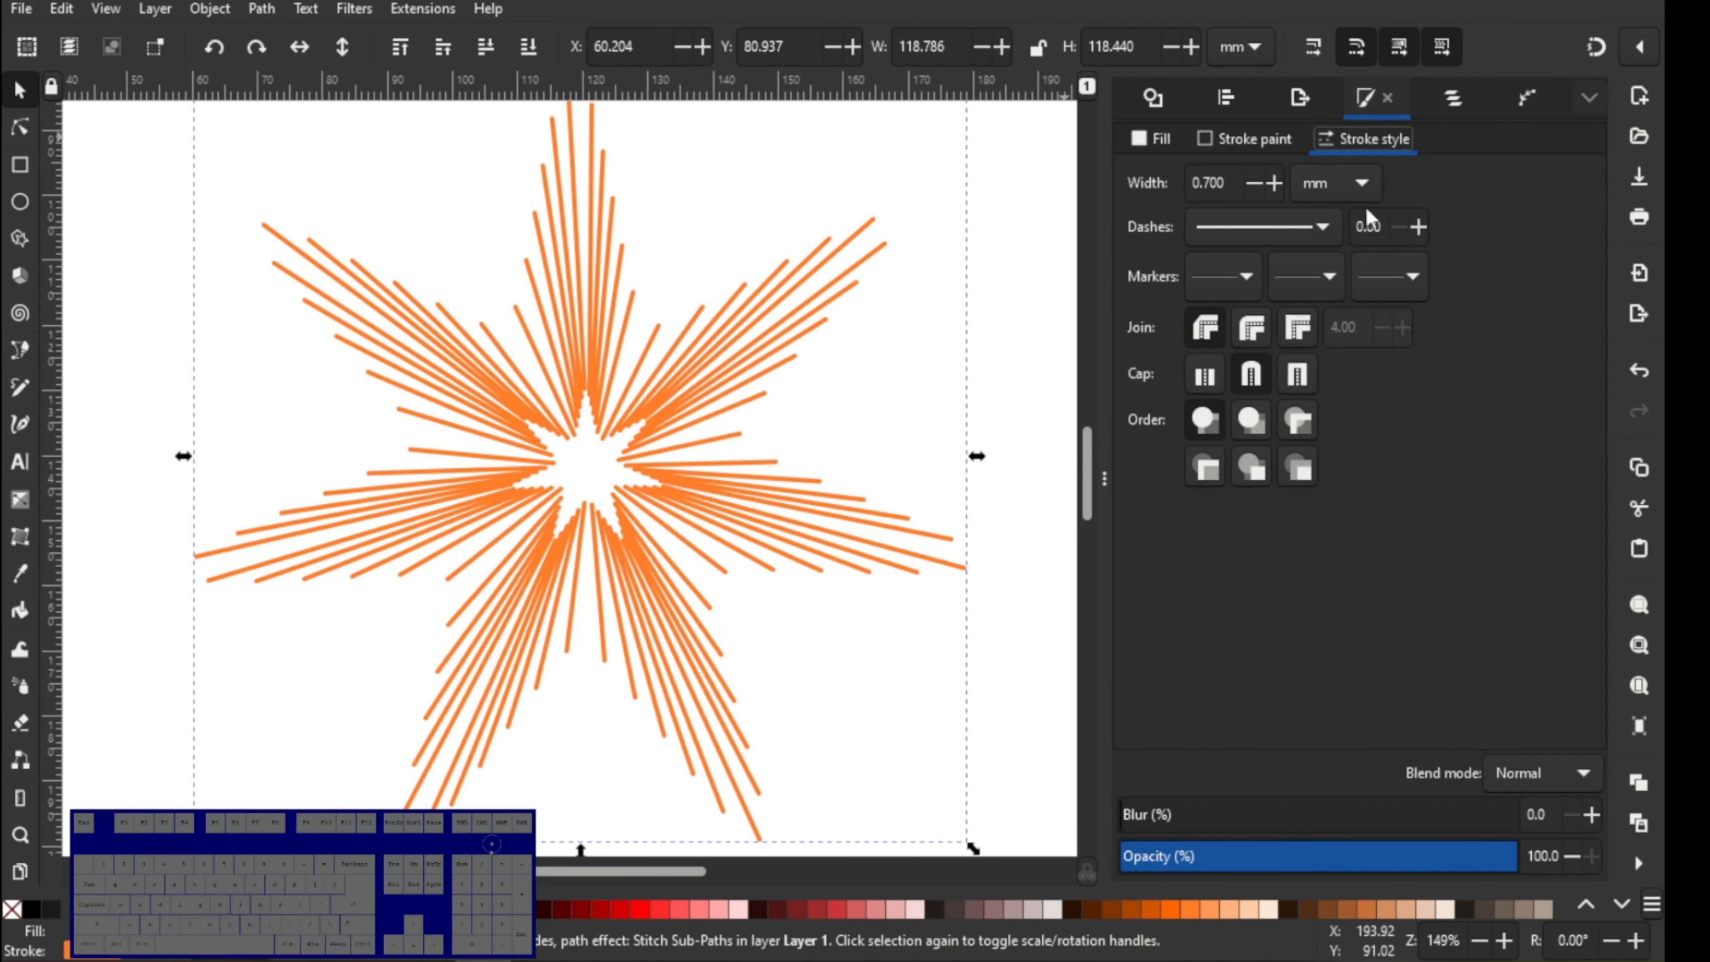
pyautogui.click(1247, 139)
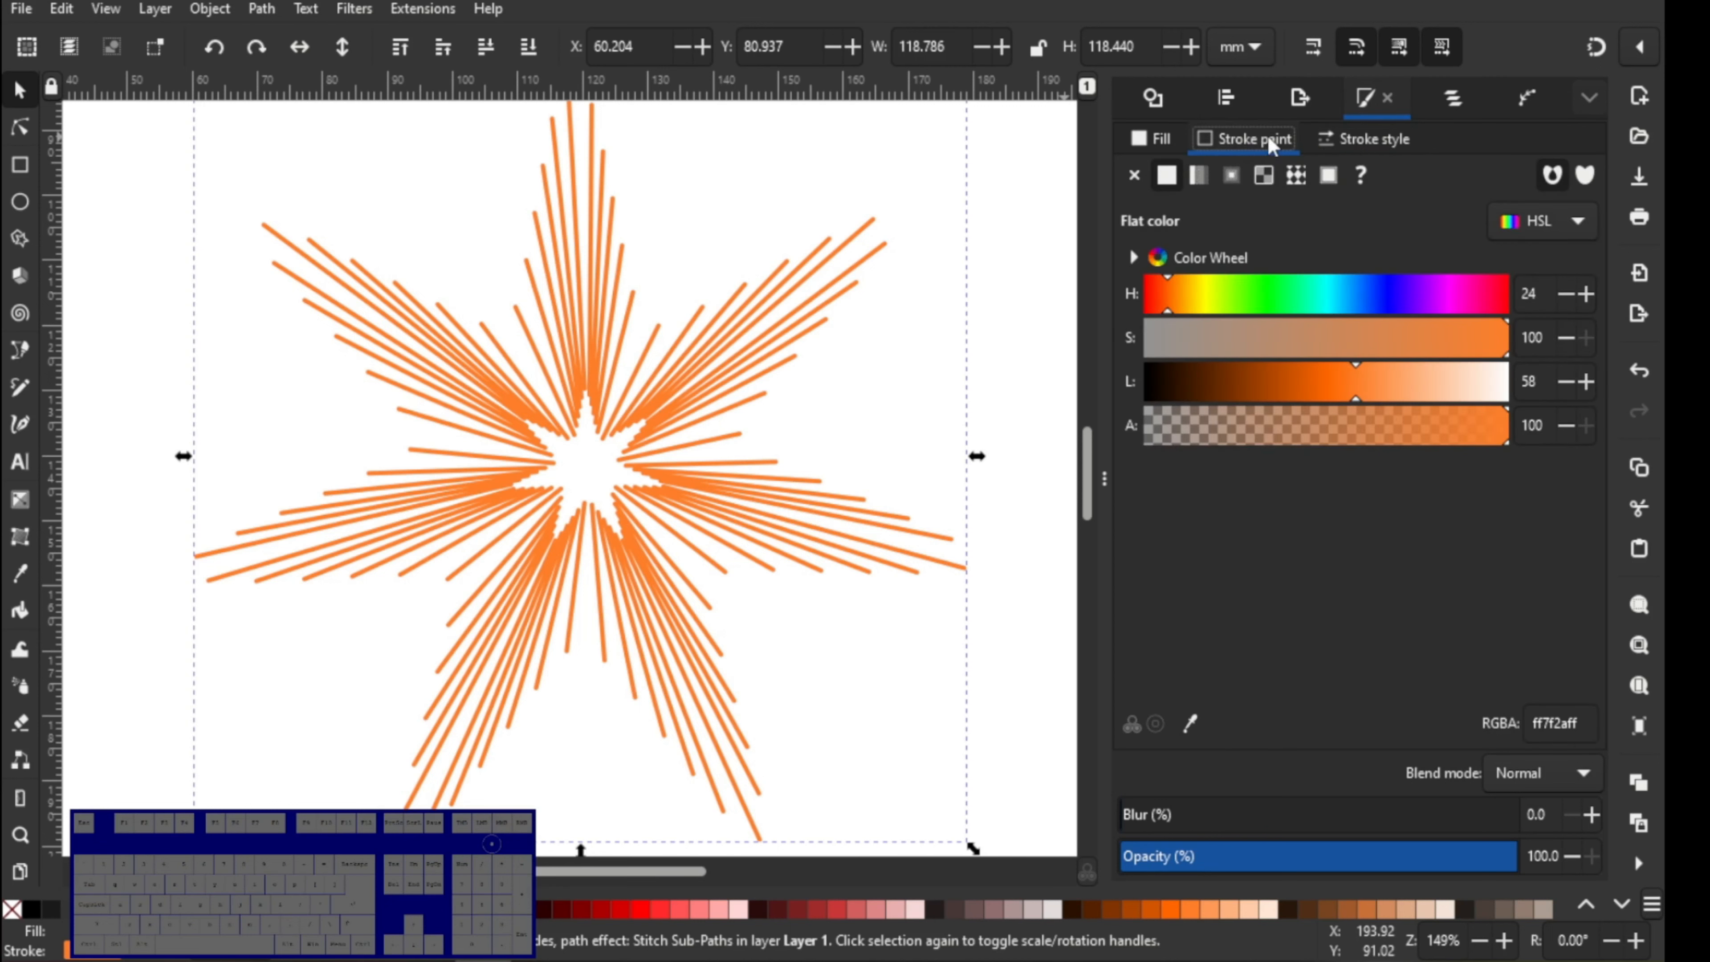
pyautogui.click(1151, 138)
pyautogui.click(1246, 139)
pyautogui.click(1231, 177)
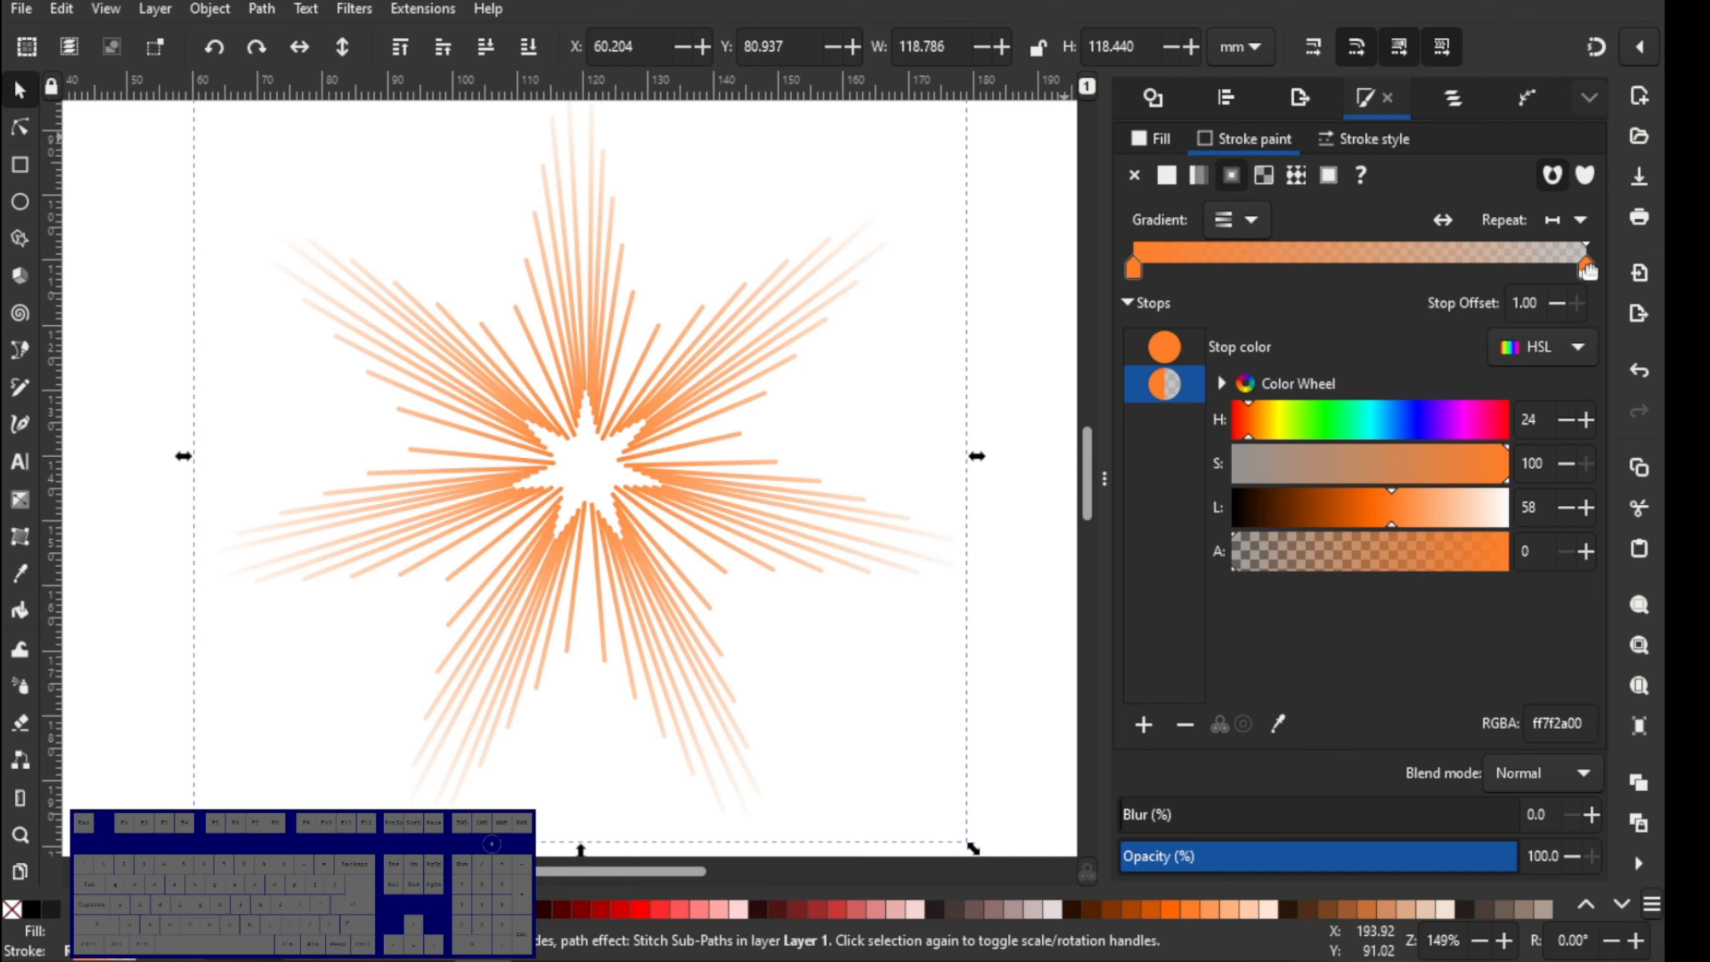
# - Make the stroke gradient's outer stop an opaque blue with hue 207 and alpha 100
pyautogui.moveTo(1247, 435); pyautogui.dragTo(1420, 435)
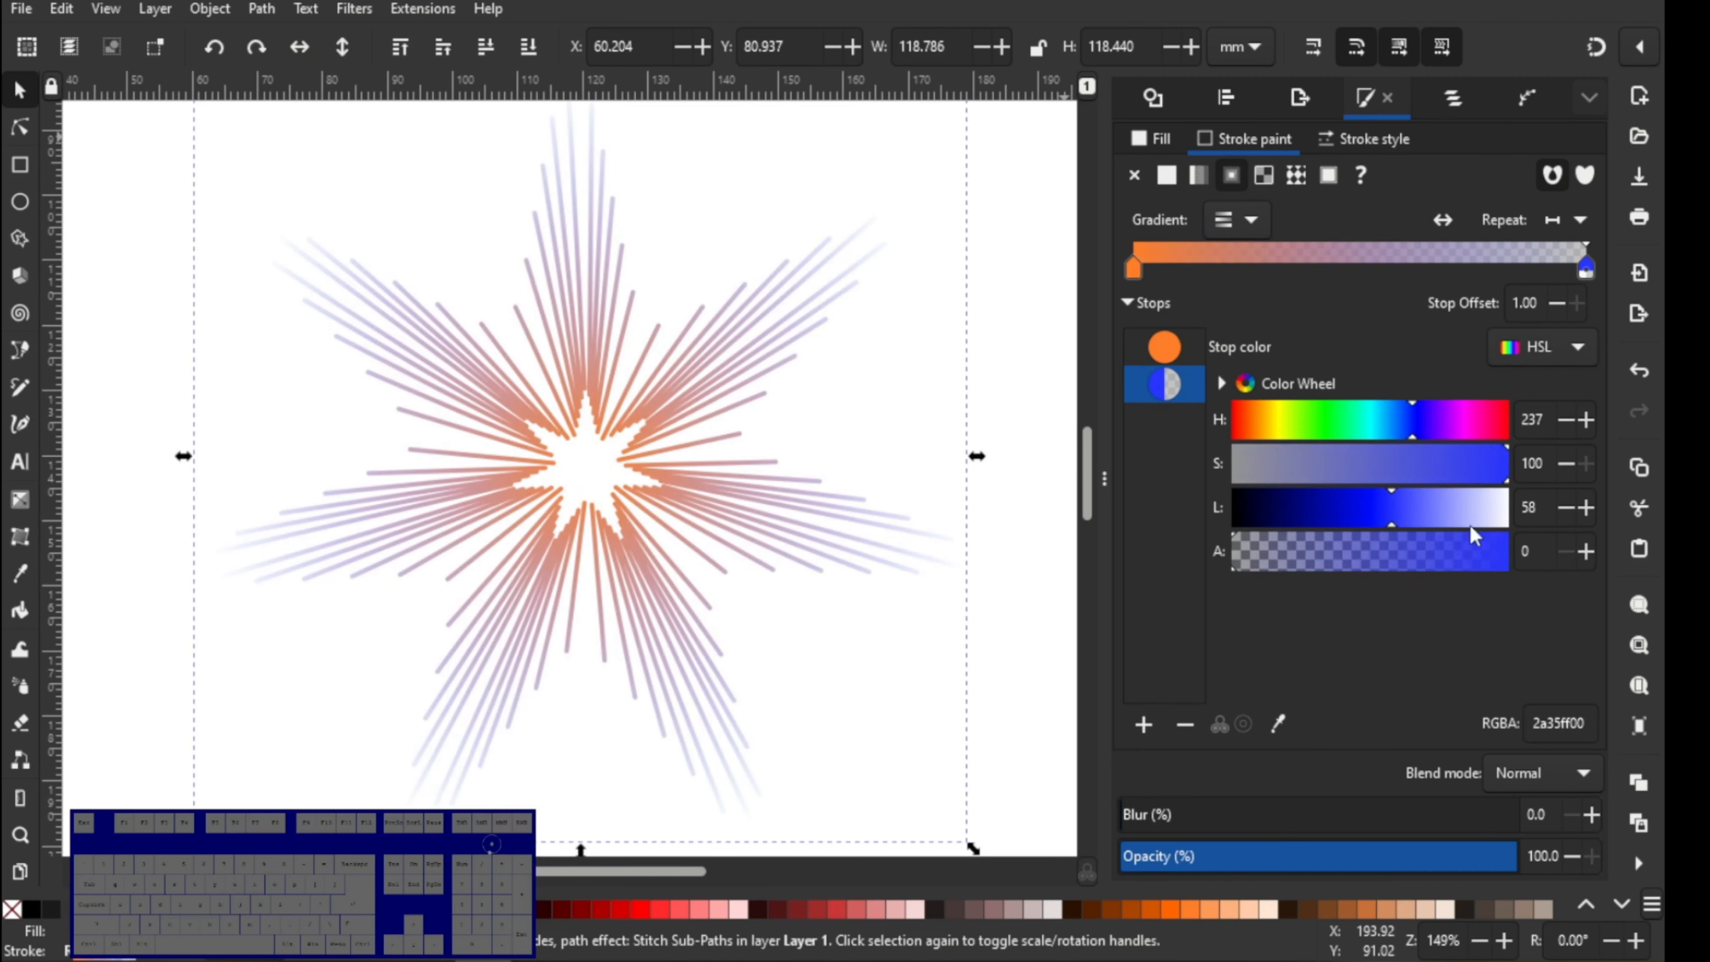
pyautogui.moveTo(1257, 566); pyautogui.dragTo(1535, 567)
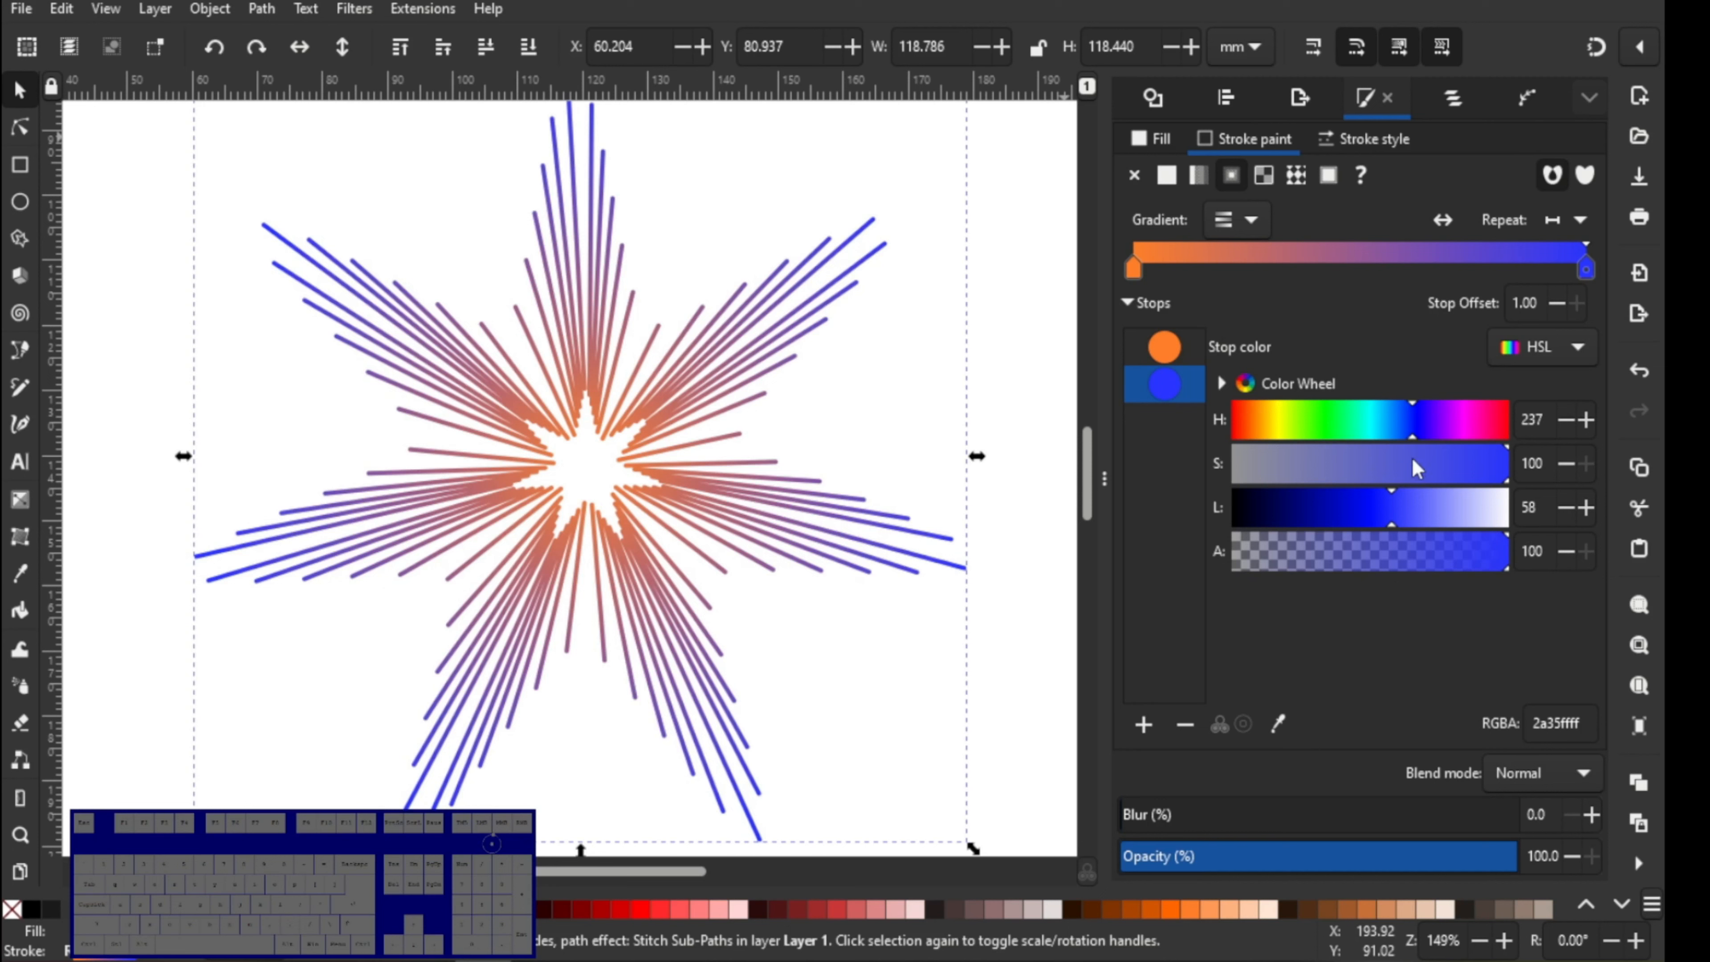
pyautogui.moveTo(1408, 436); pyautogui.dragTo(1396, 435)
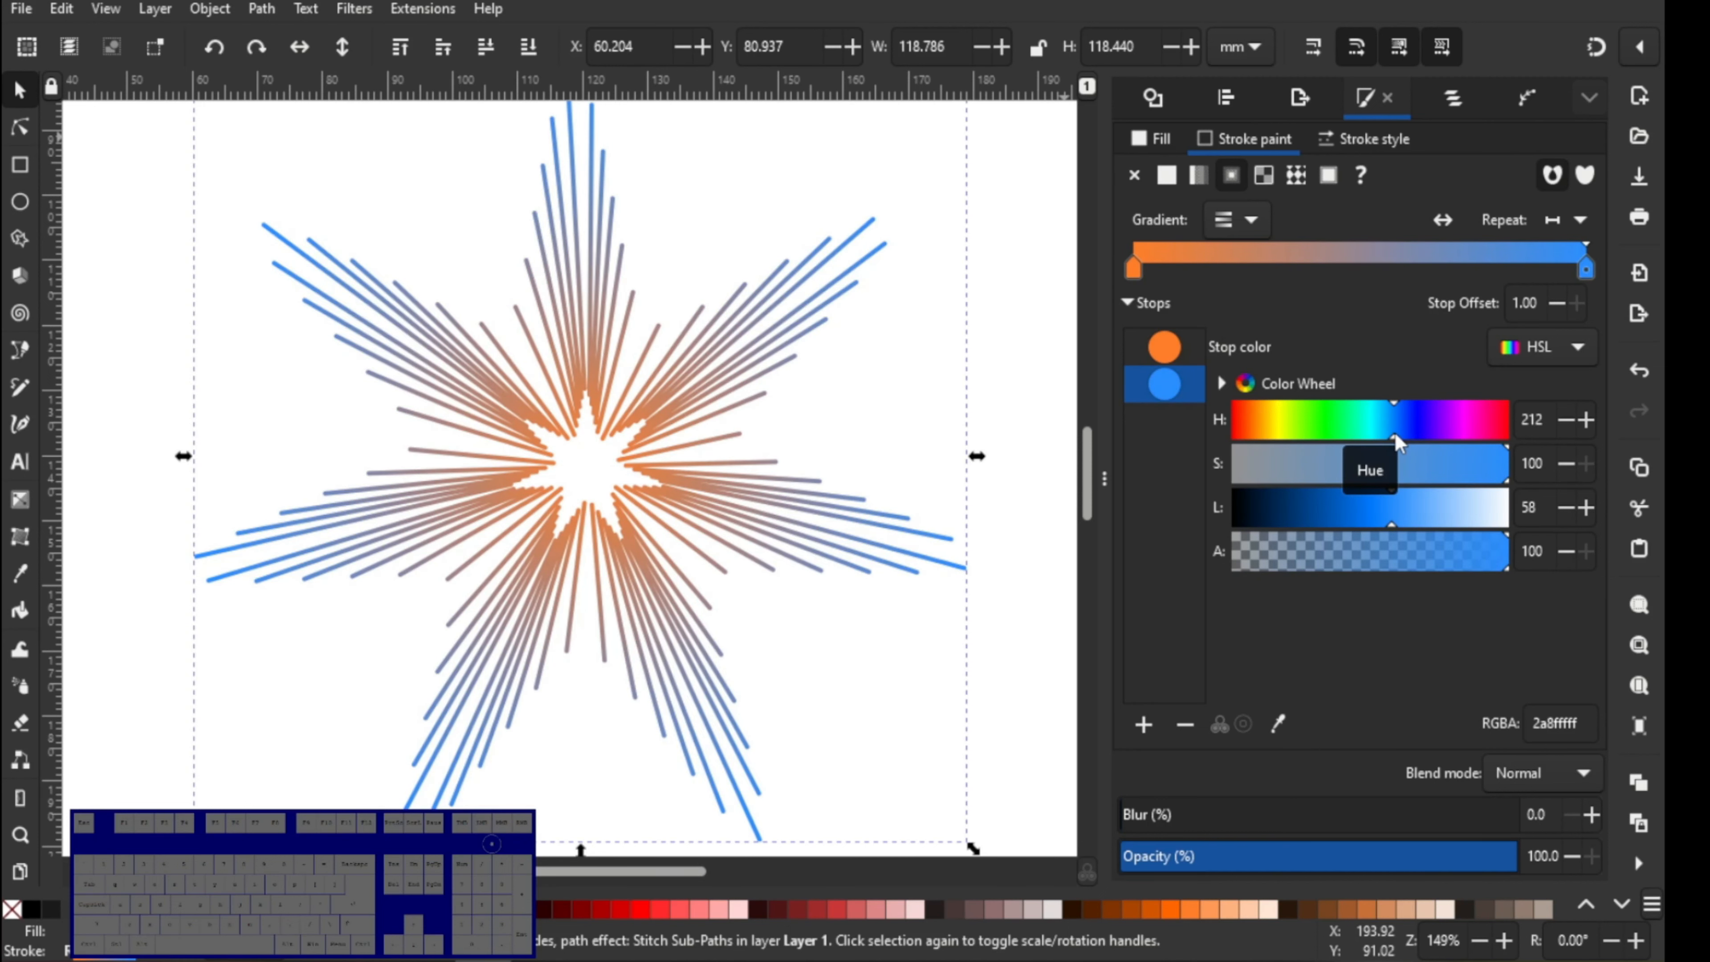
pyautogui.moveTo(1395, 432); pyautogui.dragTo(1391, 432)
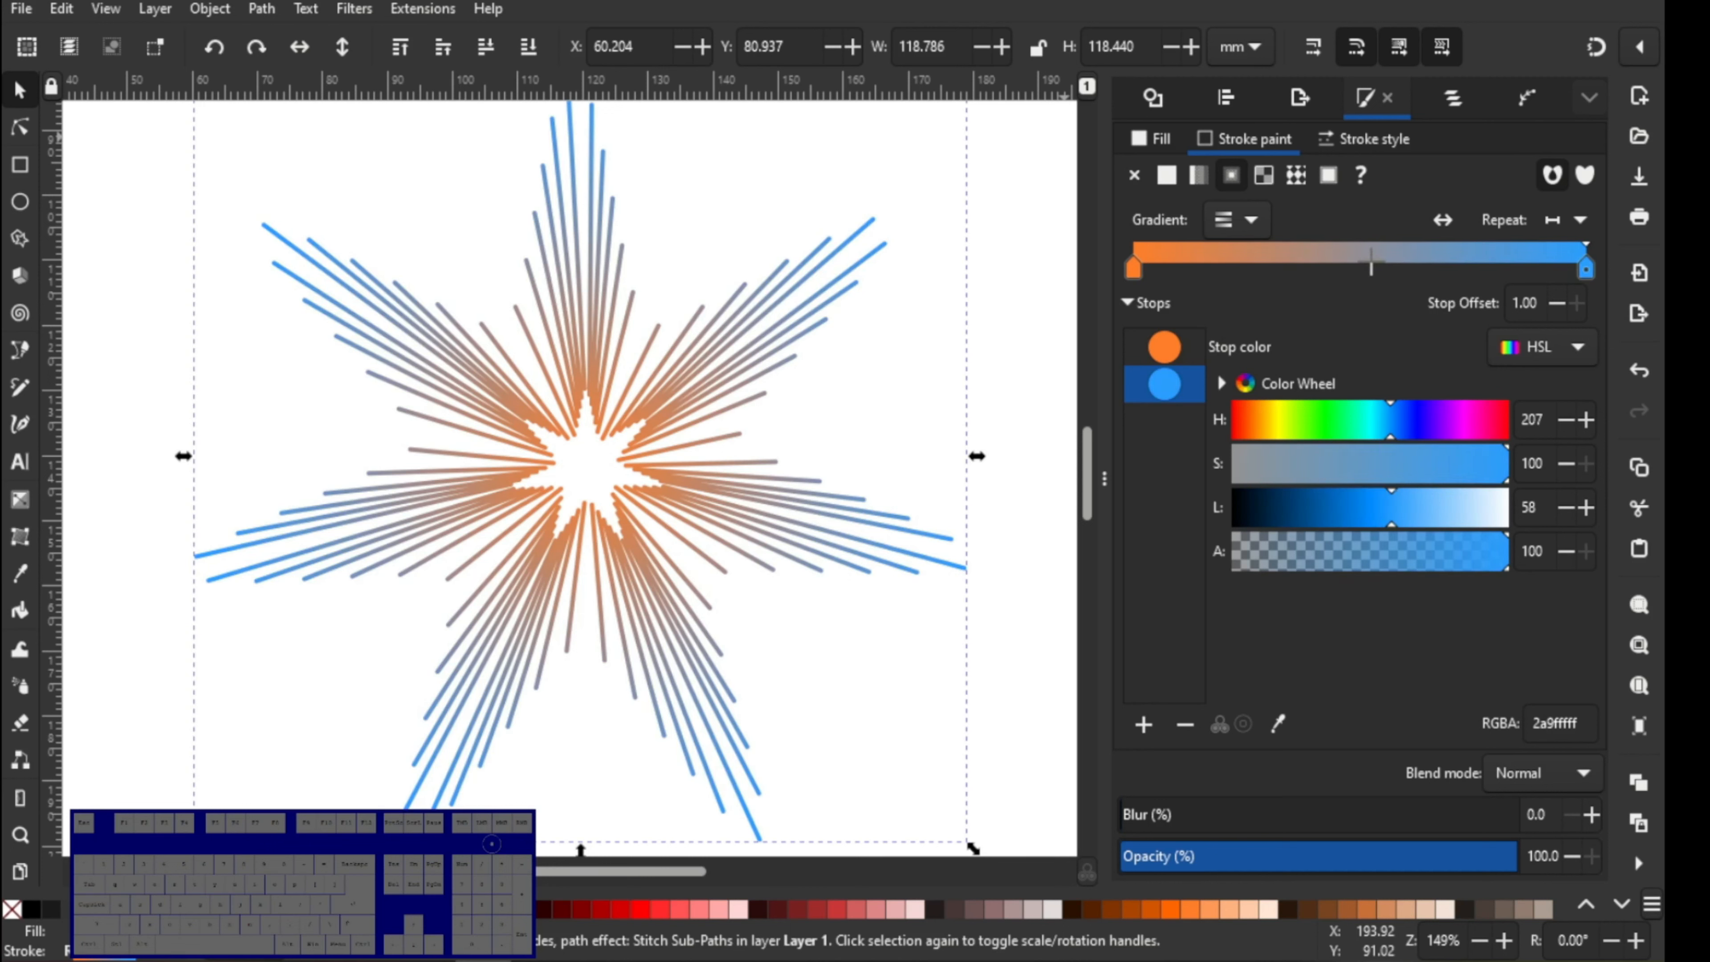
# - Add a middle stop to the stroke gradient at offset 0.51 and colour it pink with hue 328 and saturation 78
pyautogui.doubleClick(1362, 272)
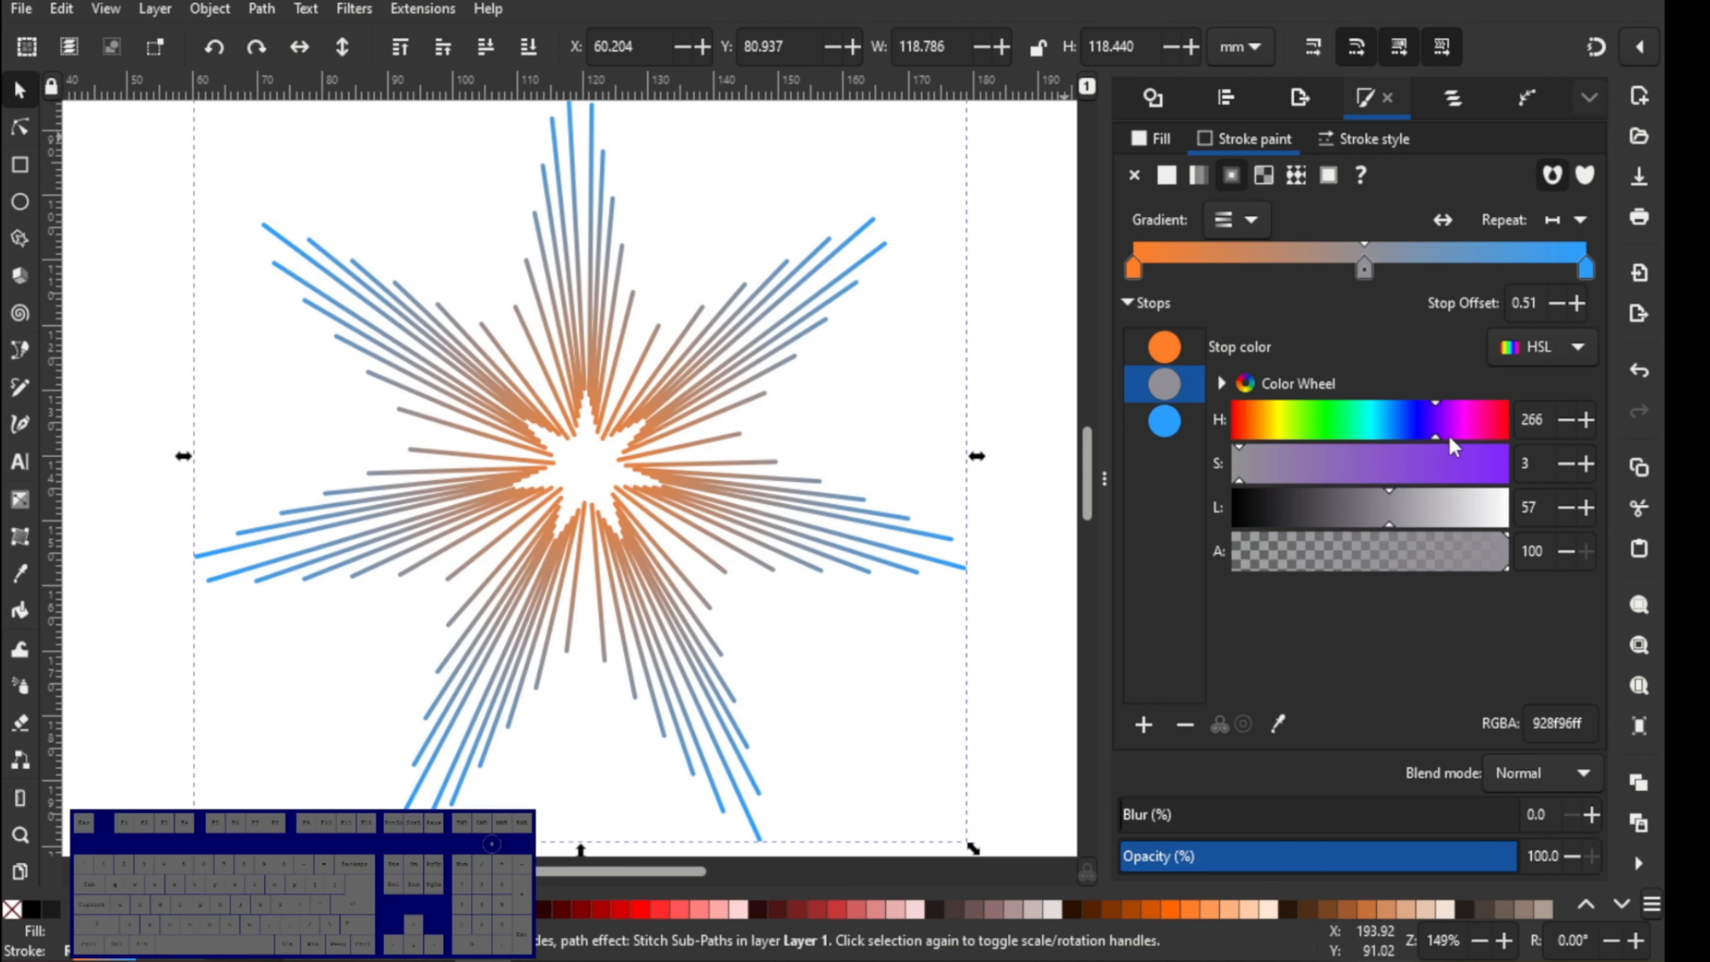
pyautogui.moveTo(1448, 444); pyautogui.dragTo(1495, 430)
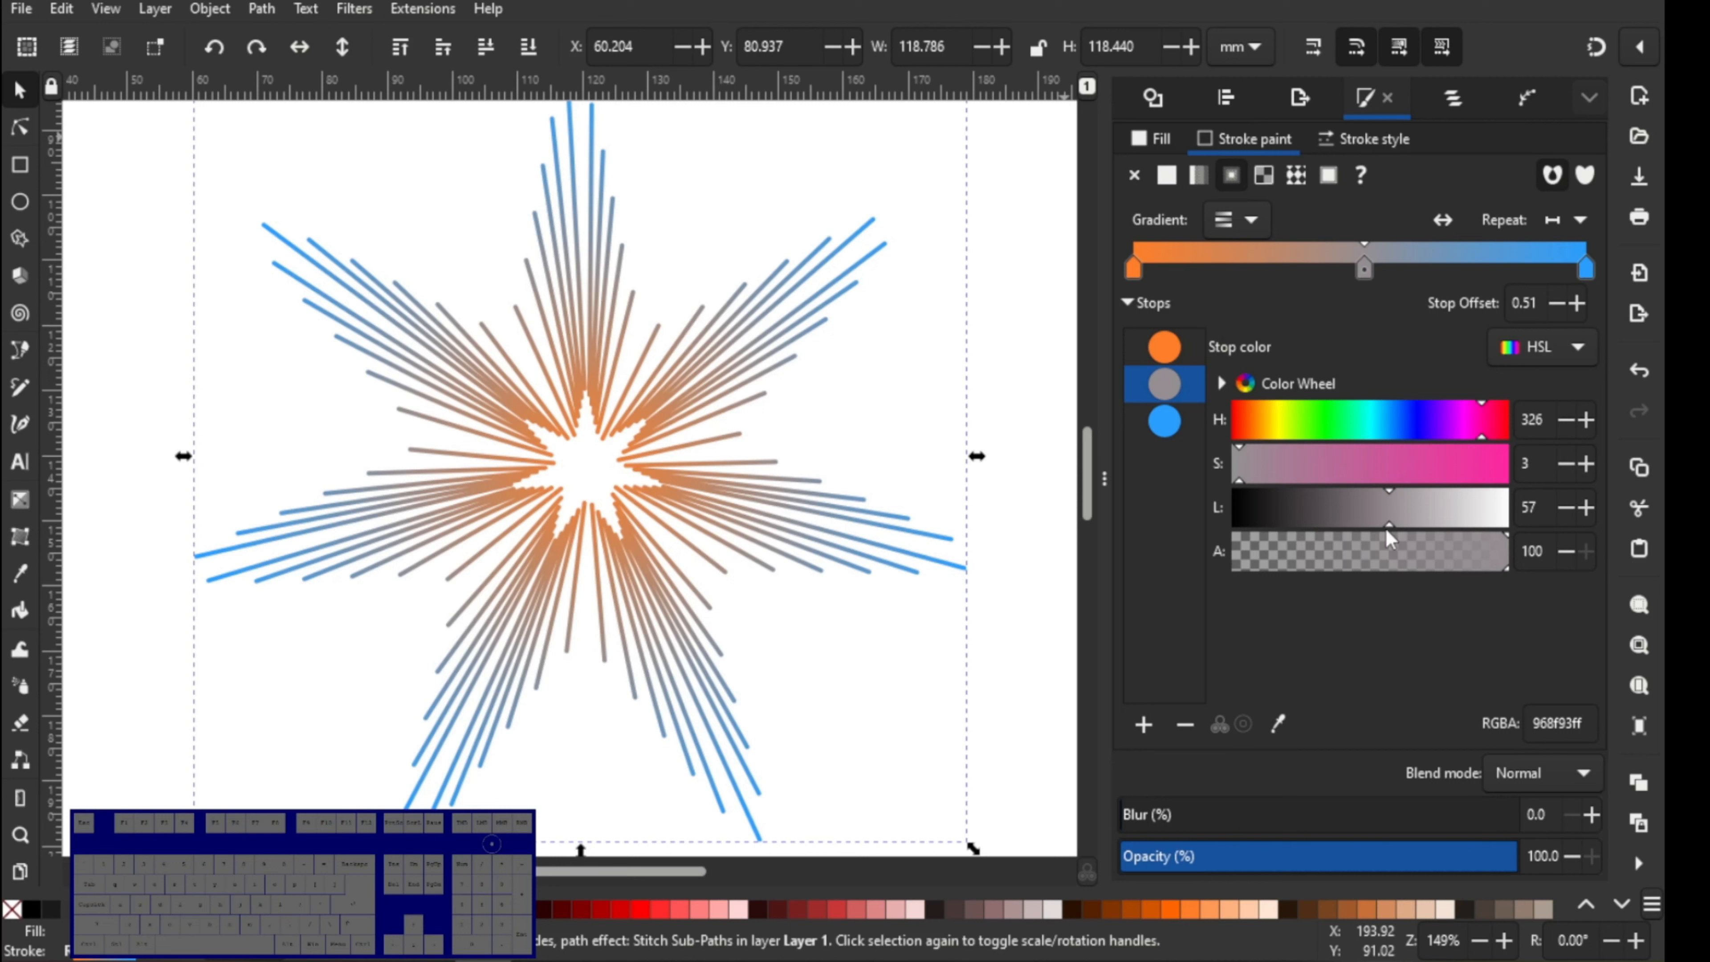
pyautogui.moveTo(1269, 480); pyautogui.dragTo(1446, 461)
pyautogui.click(1446, 461)
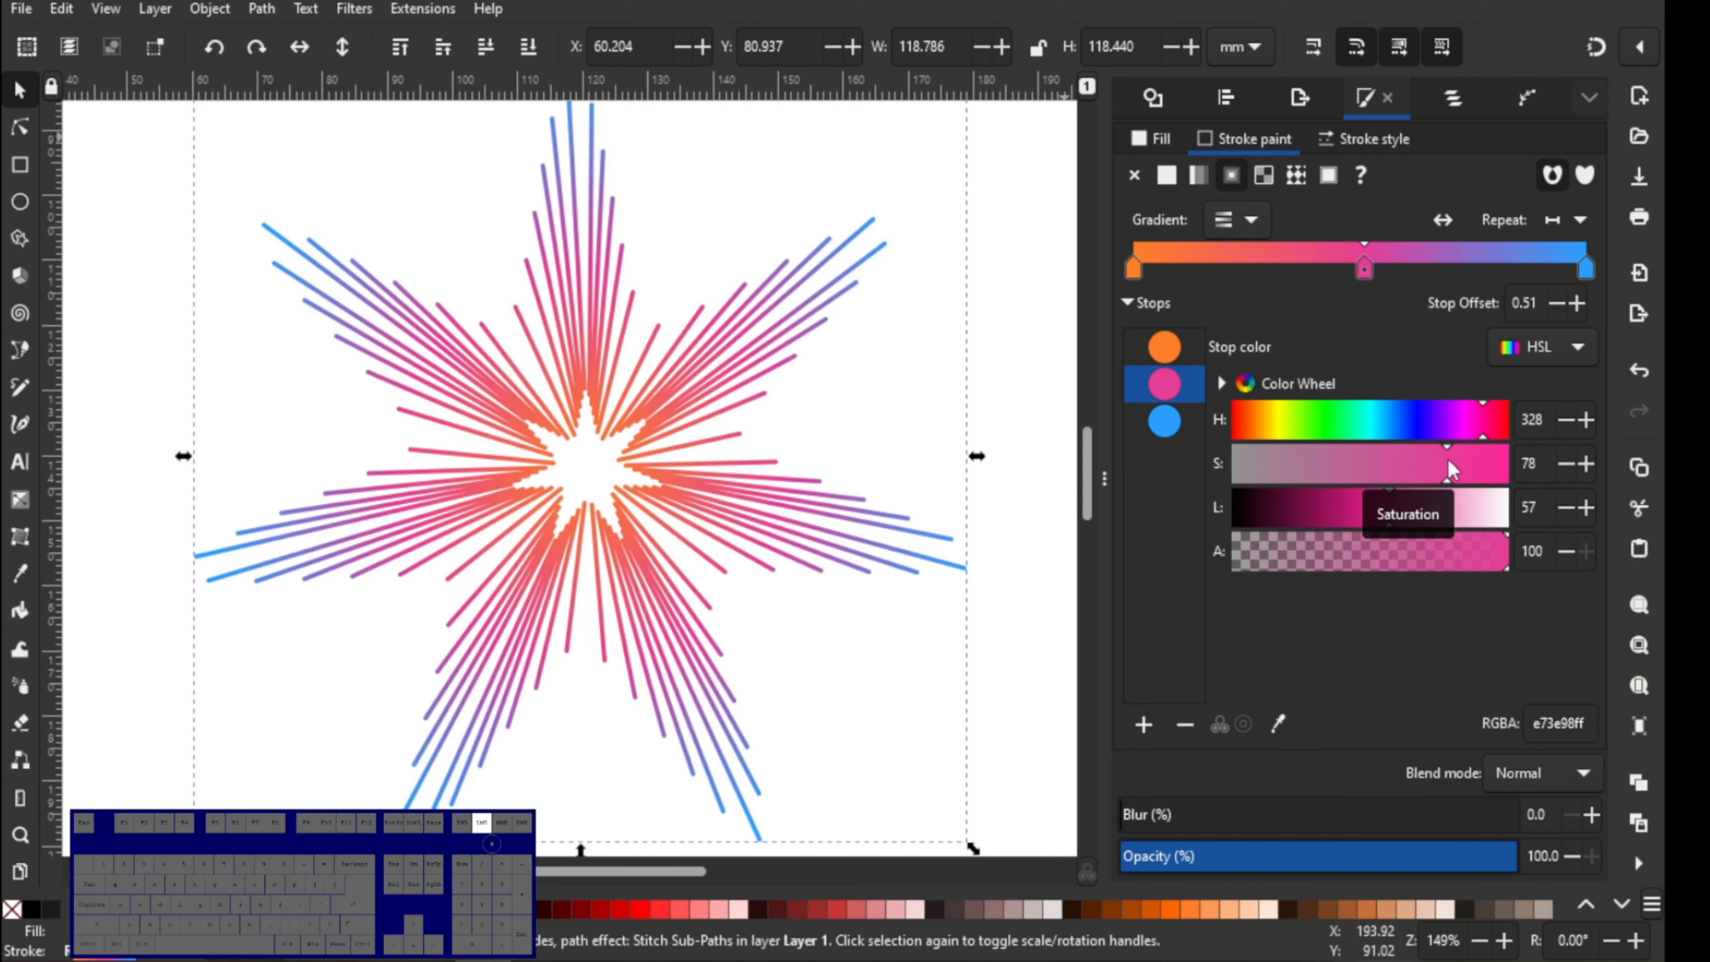
# - Move the pink middle stop to offset 0.33 with hue 336 and lightness 50, and set the blue outer stop's lightness to 57
pyautogui.moveTo(1364, 268); pyautogui.dragTo(1285, 277)
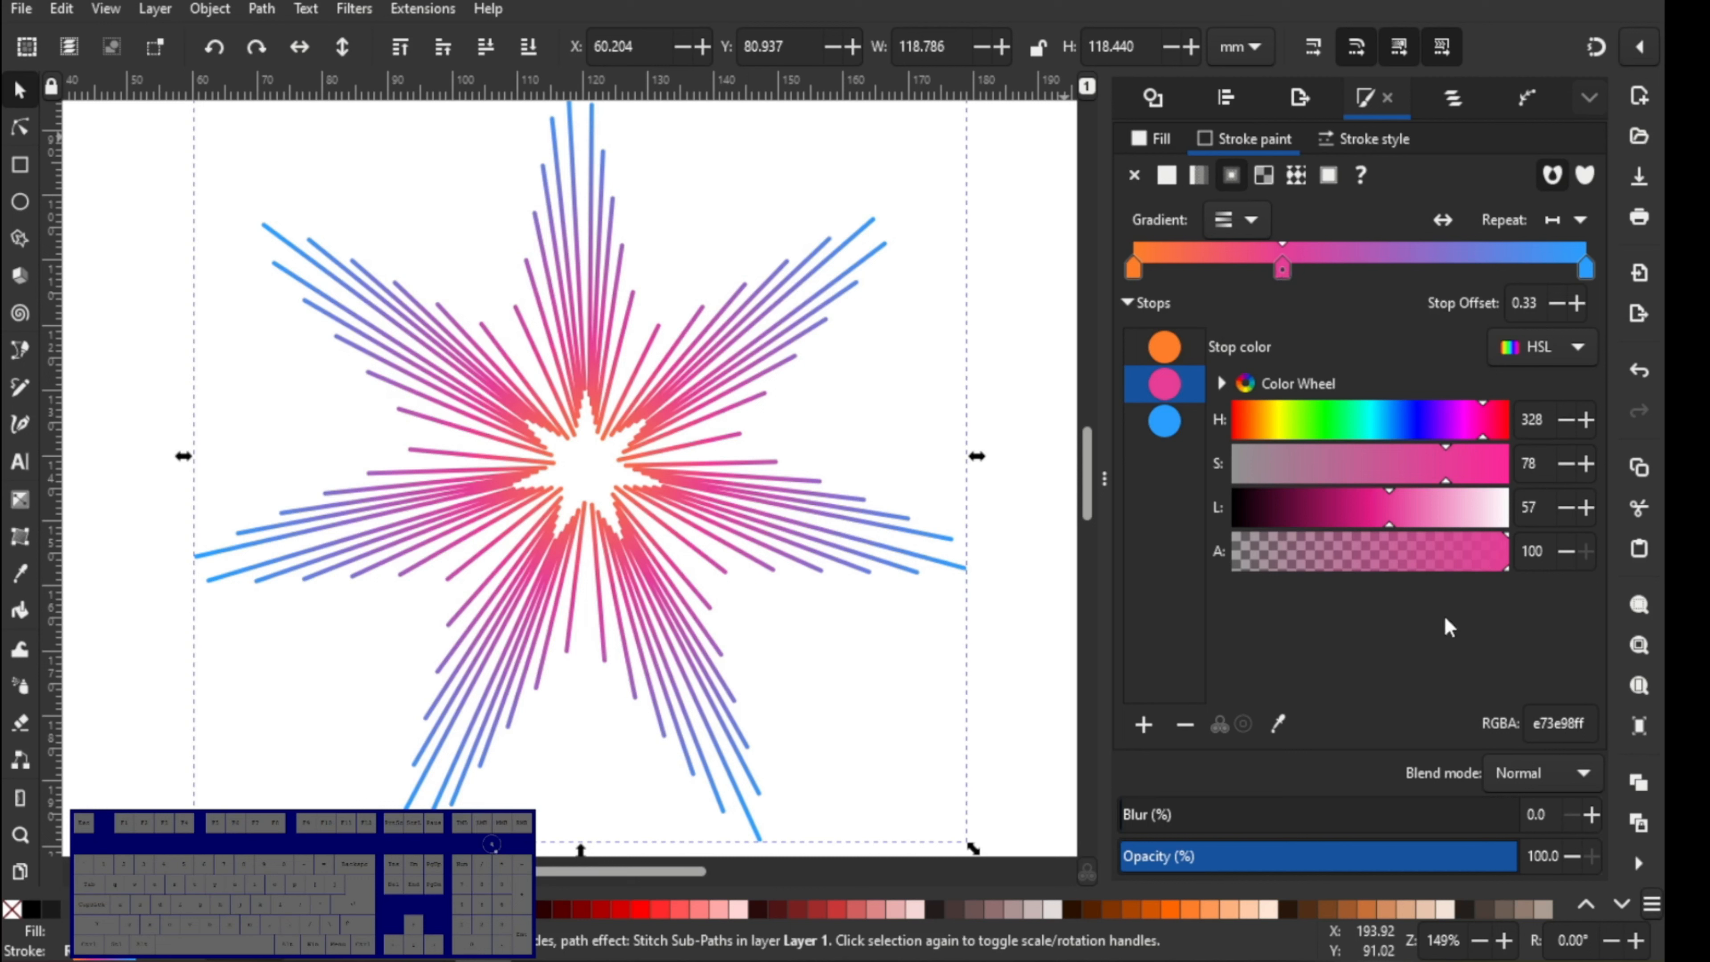
pyautogui.moveTo(1387, 526); pyautogui.dragTo(1371, 525)
pyautogui.moveTo(1476, 424); pyautogui.dragTo(1491, 435)
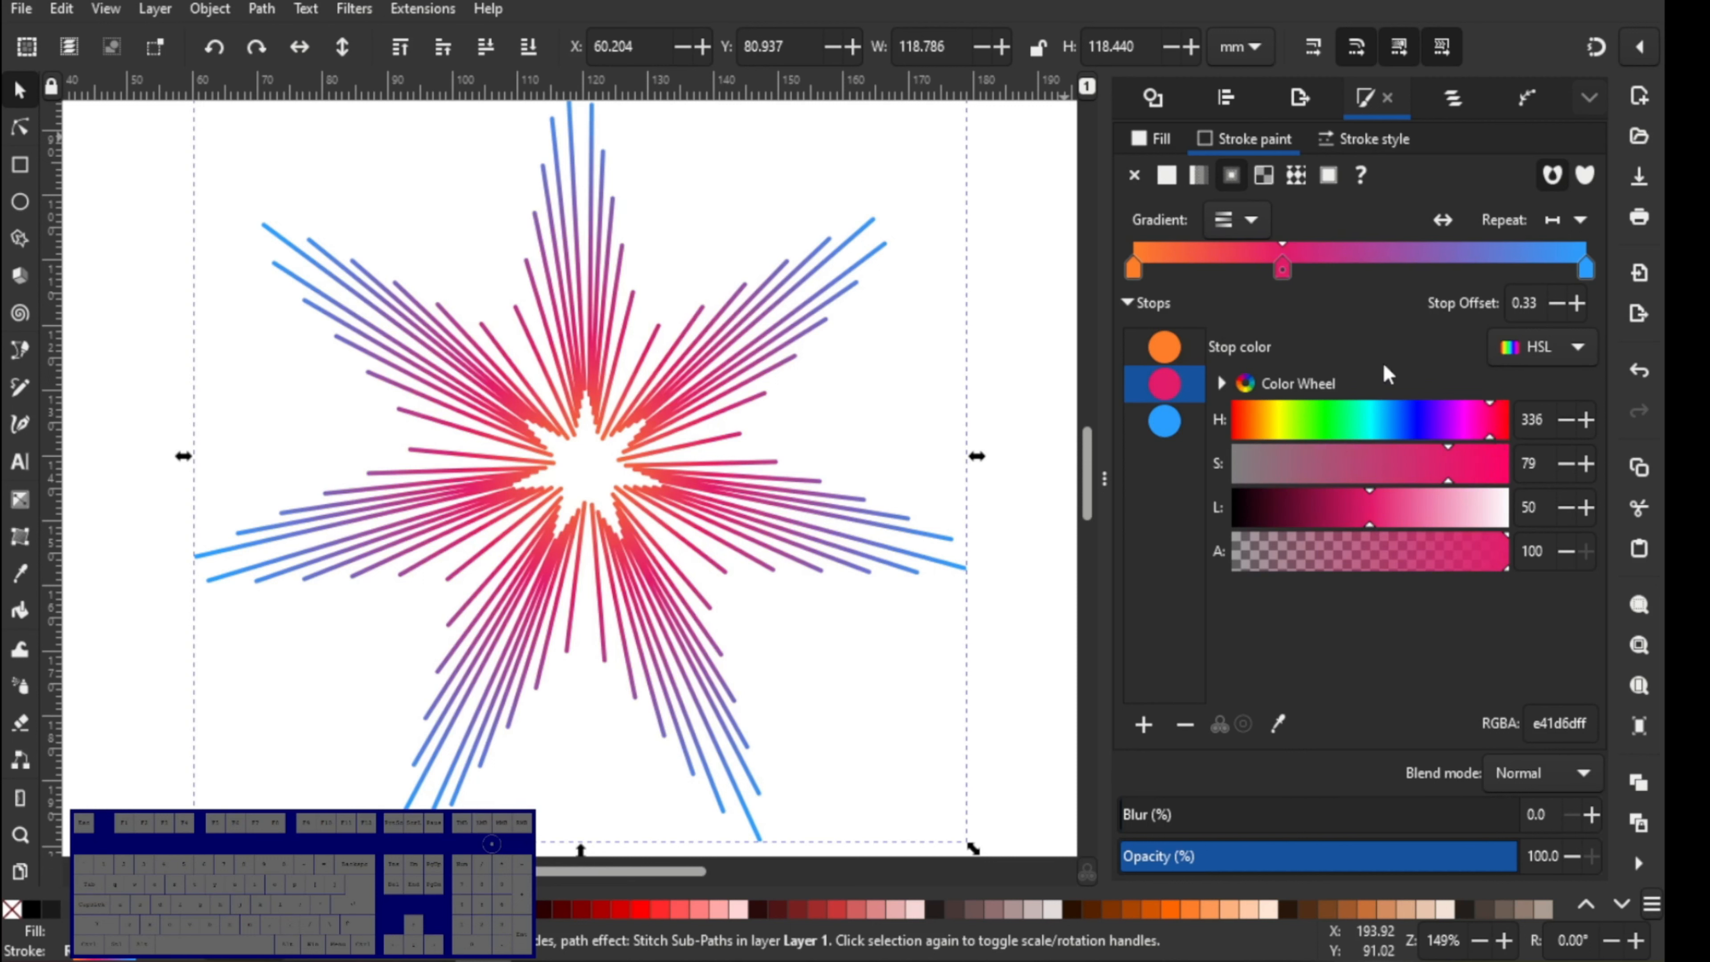
pyautogui.click(1587, 270)
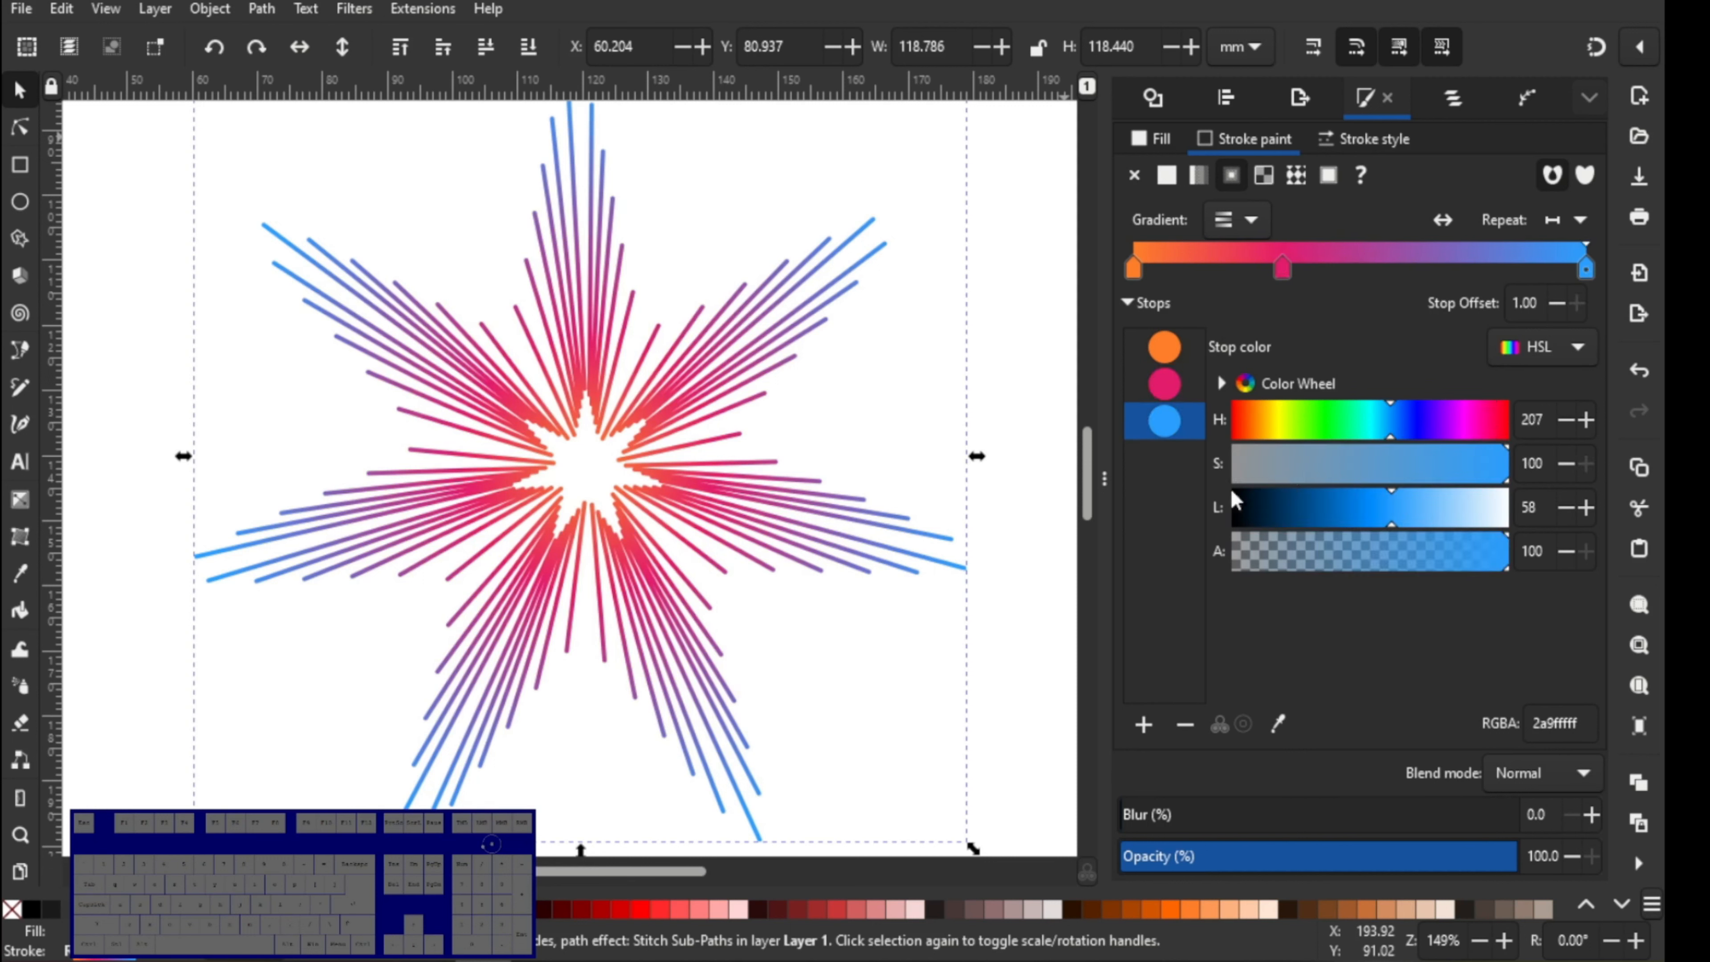
pyautogui.moveTo(1392, 519)
pyautogui.mouseDown()
pyautogui.moveTo(1371, 520)
pyautogui.moveTo(1390, 526)
pyautogui.mouseUp()
# - Add a stop to the stroke gradient between the pink and blue stops at offset 0.66
pyautogui.scroll(-10, 1140, 910)
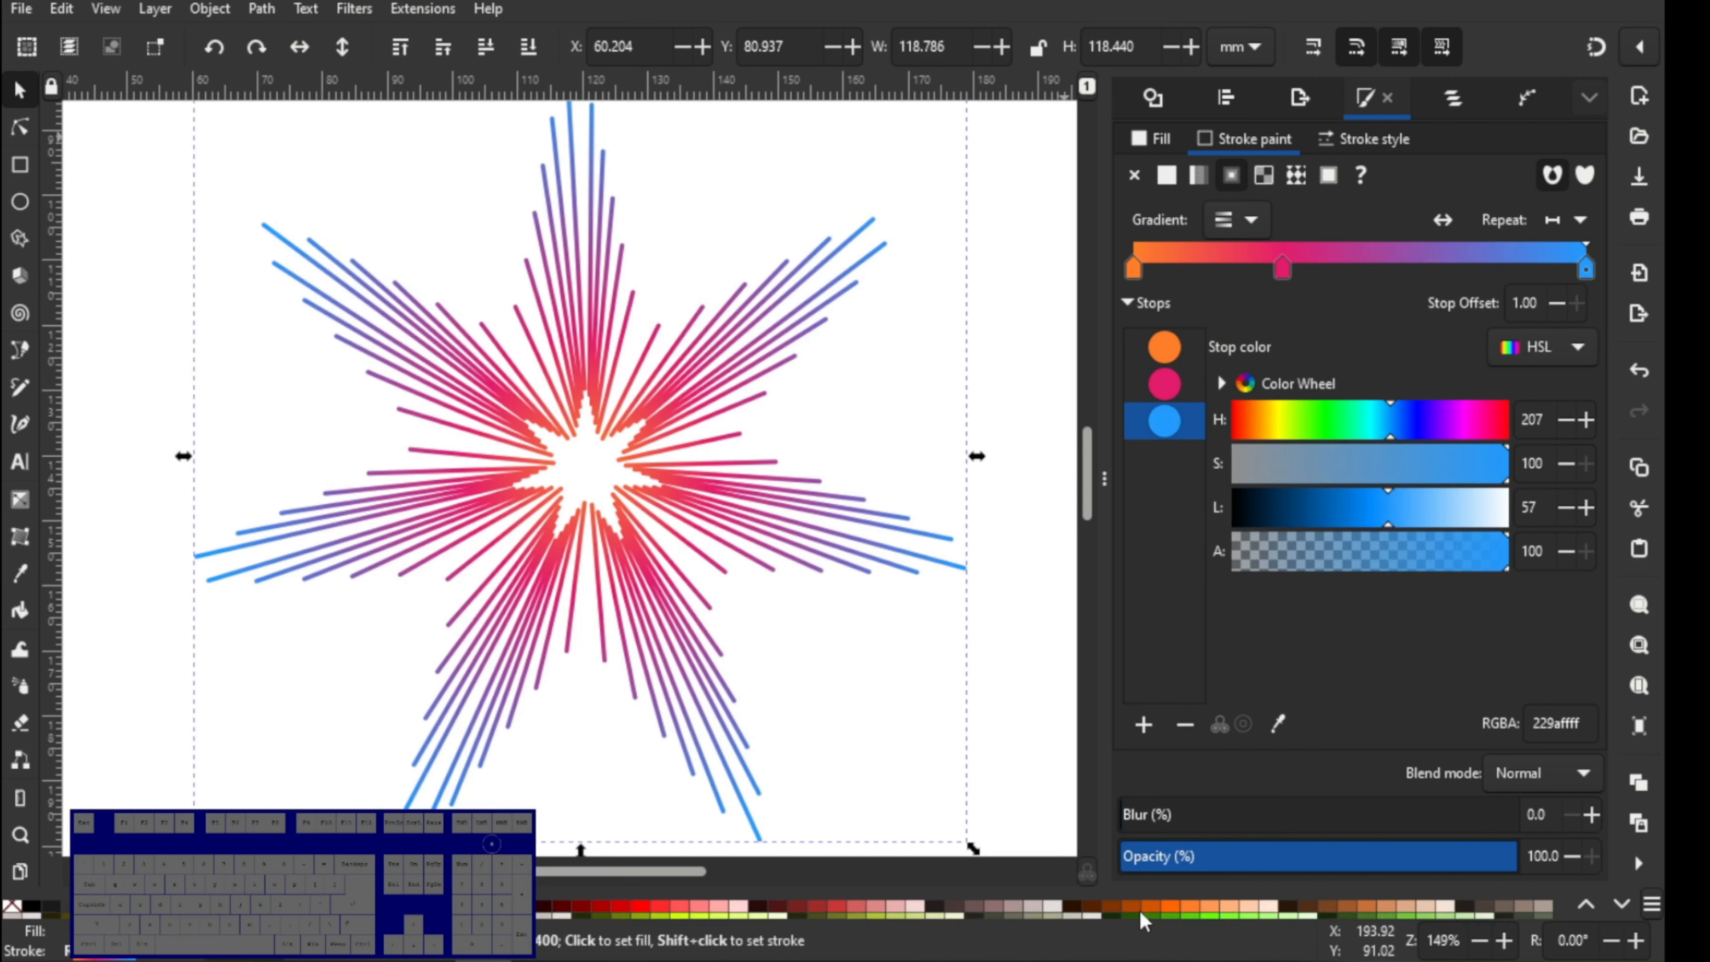
pyautogui.scroll(-4, 1161, 912)
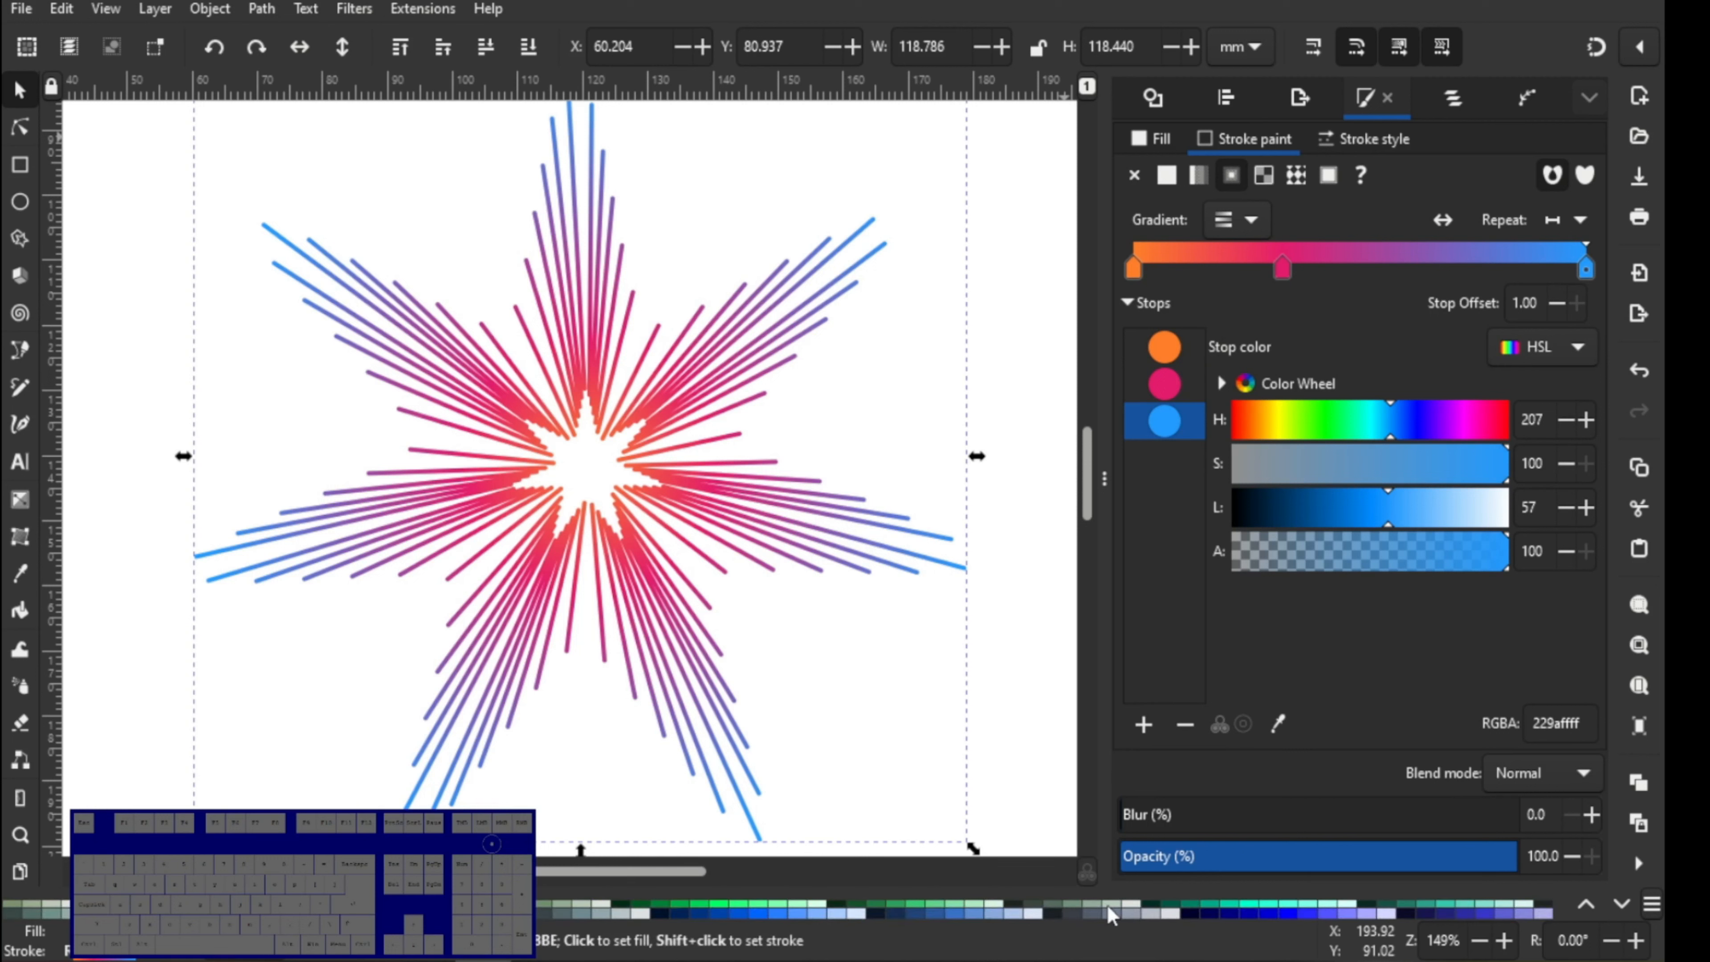
pyautogui.scroll(-4, 1151, 905)
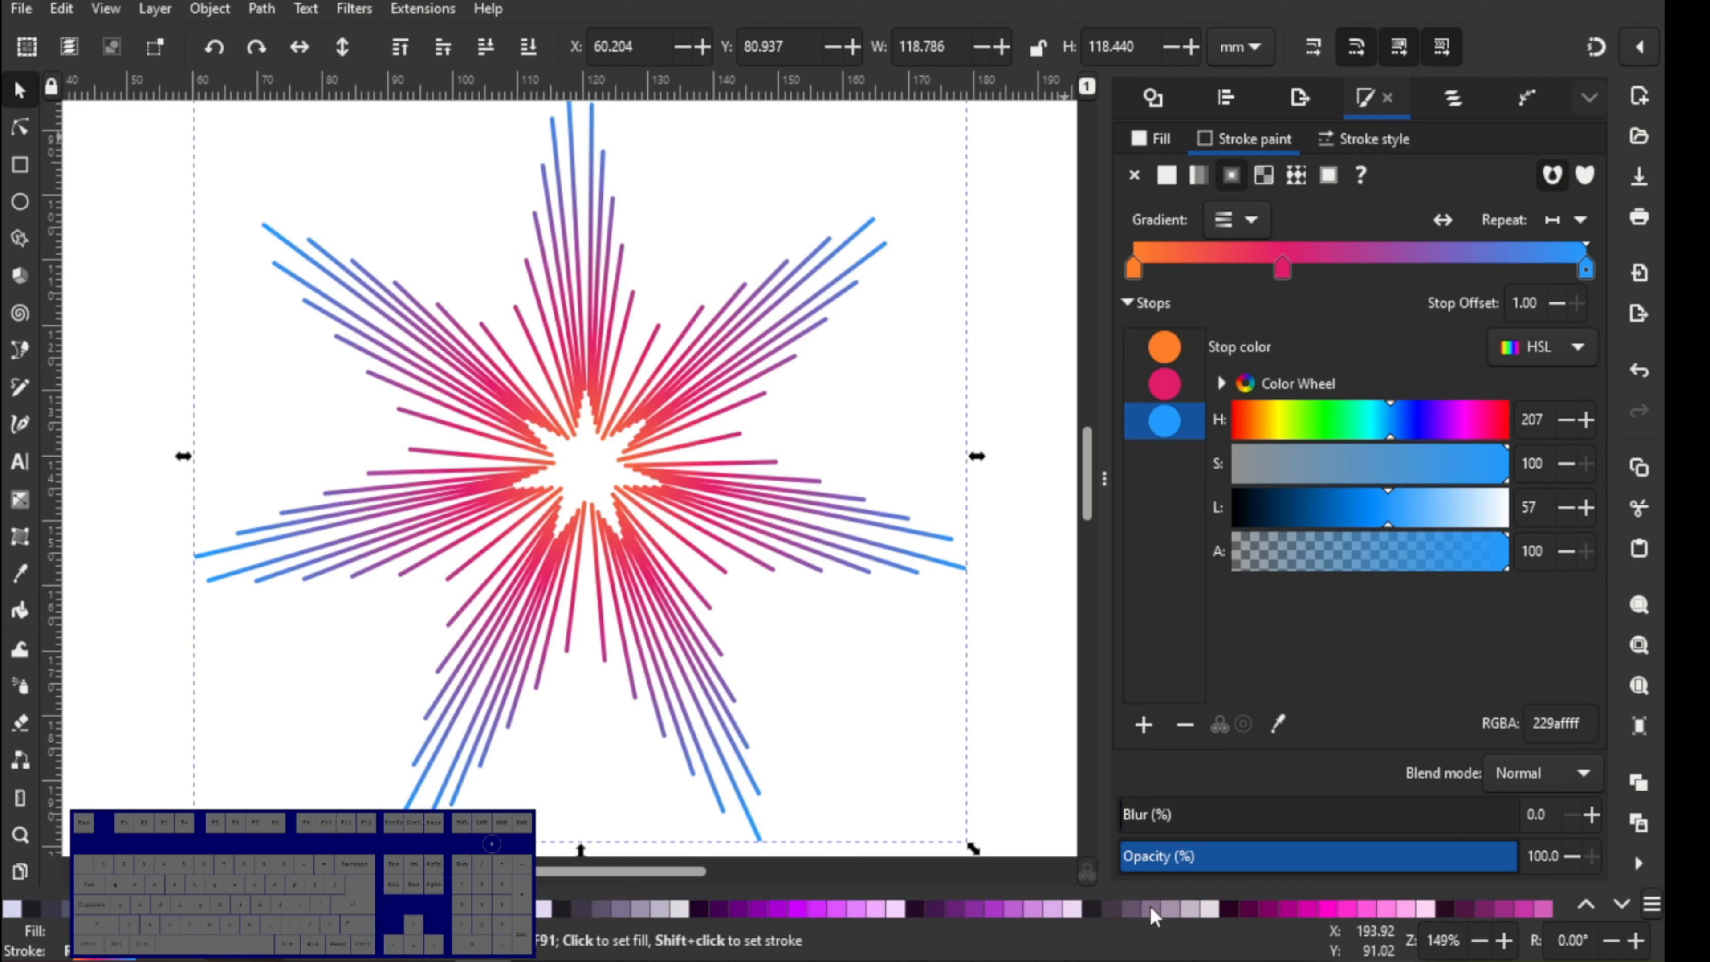
pyautogui.scroll(1, 1151, 906)
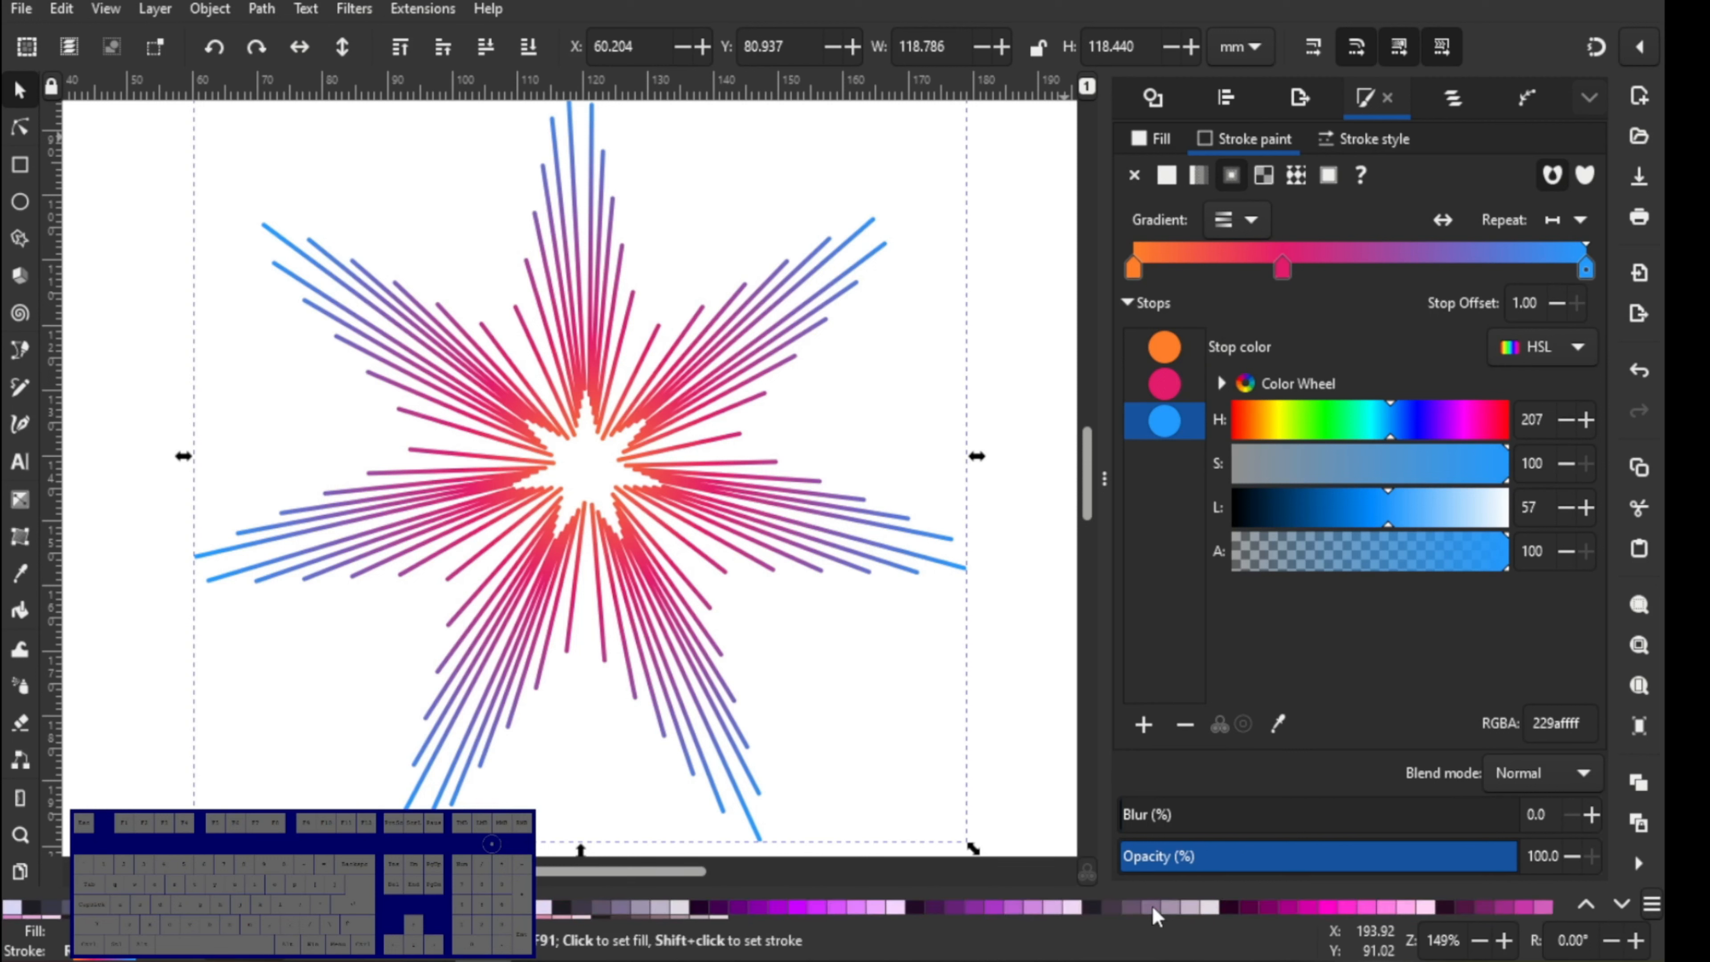
pyautogui.scroll(1, 1152, 906)
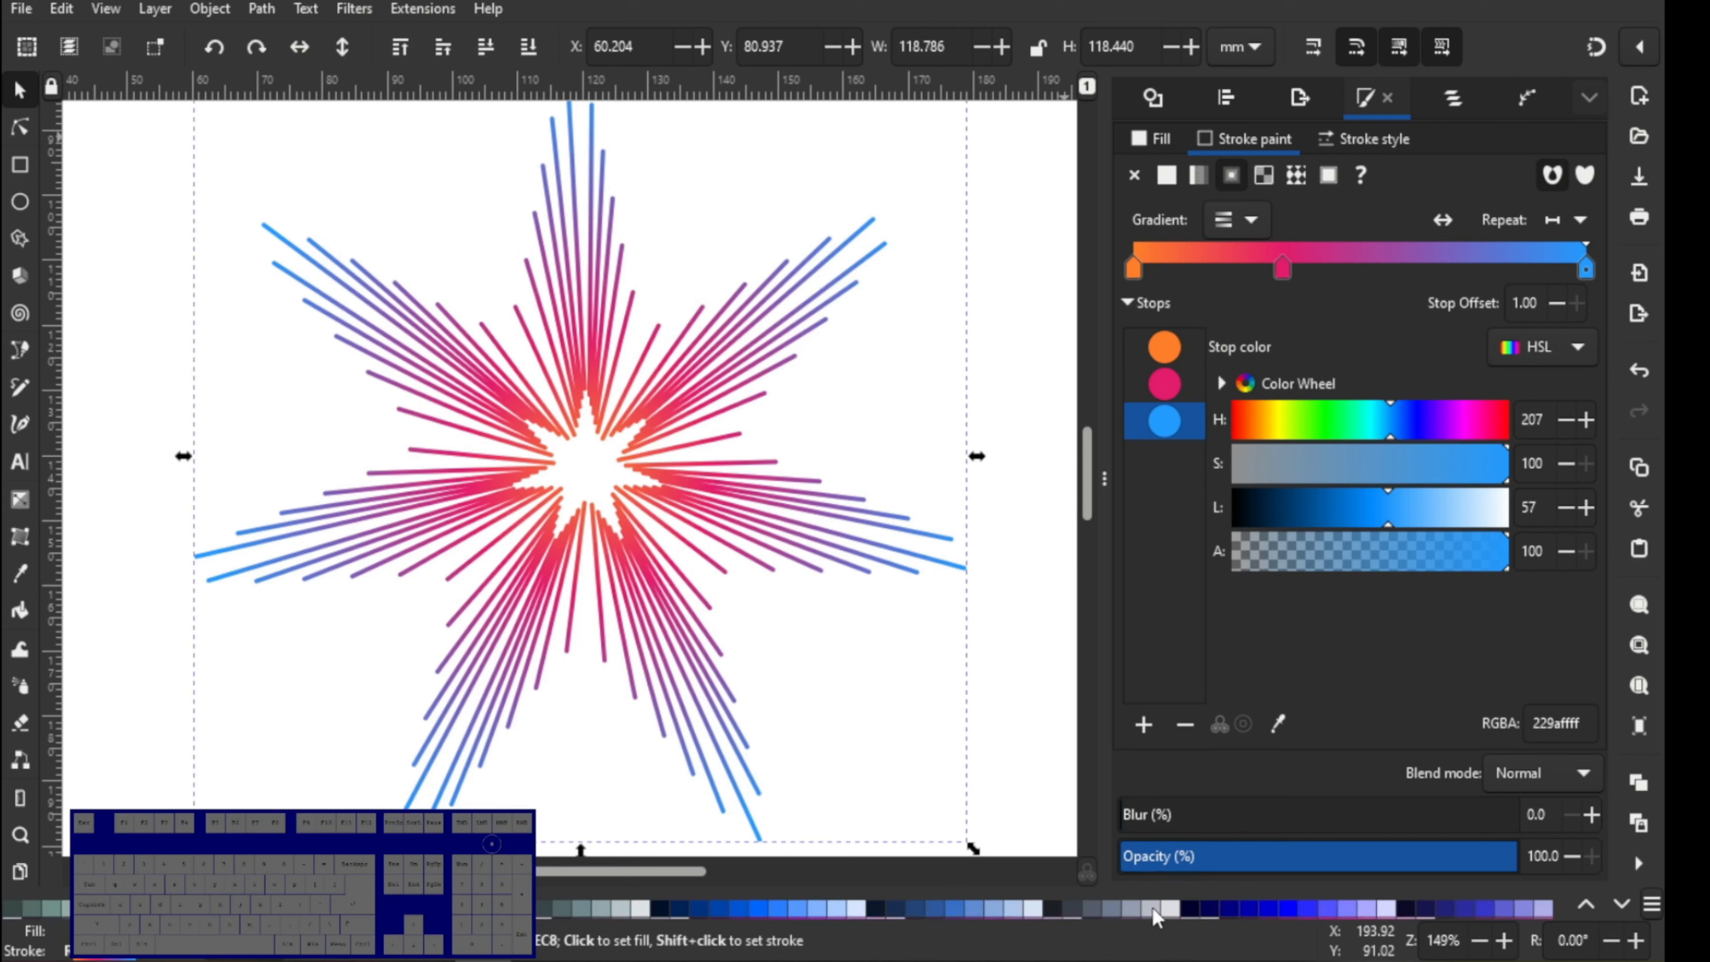
pyautogui.doubleClick(1431, 256)
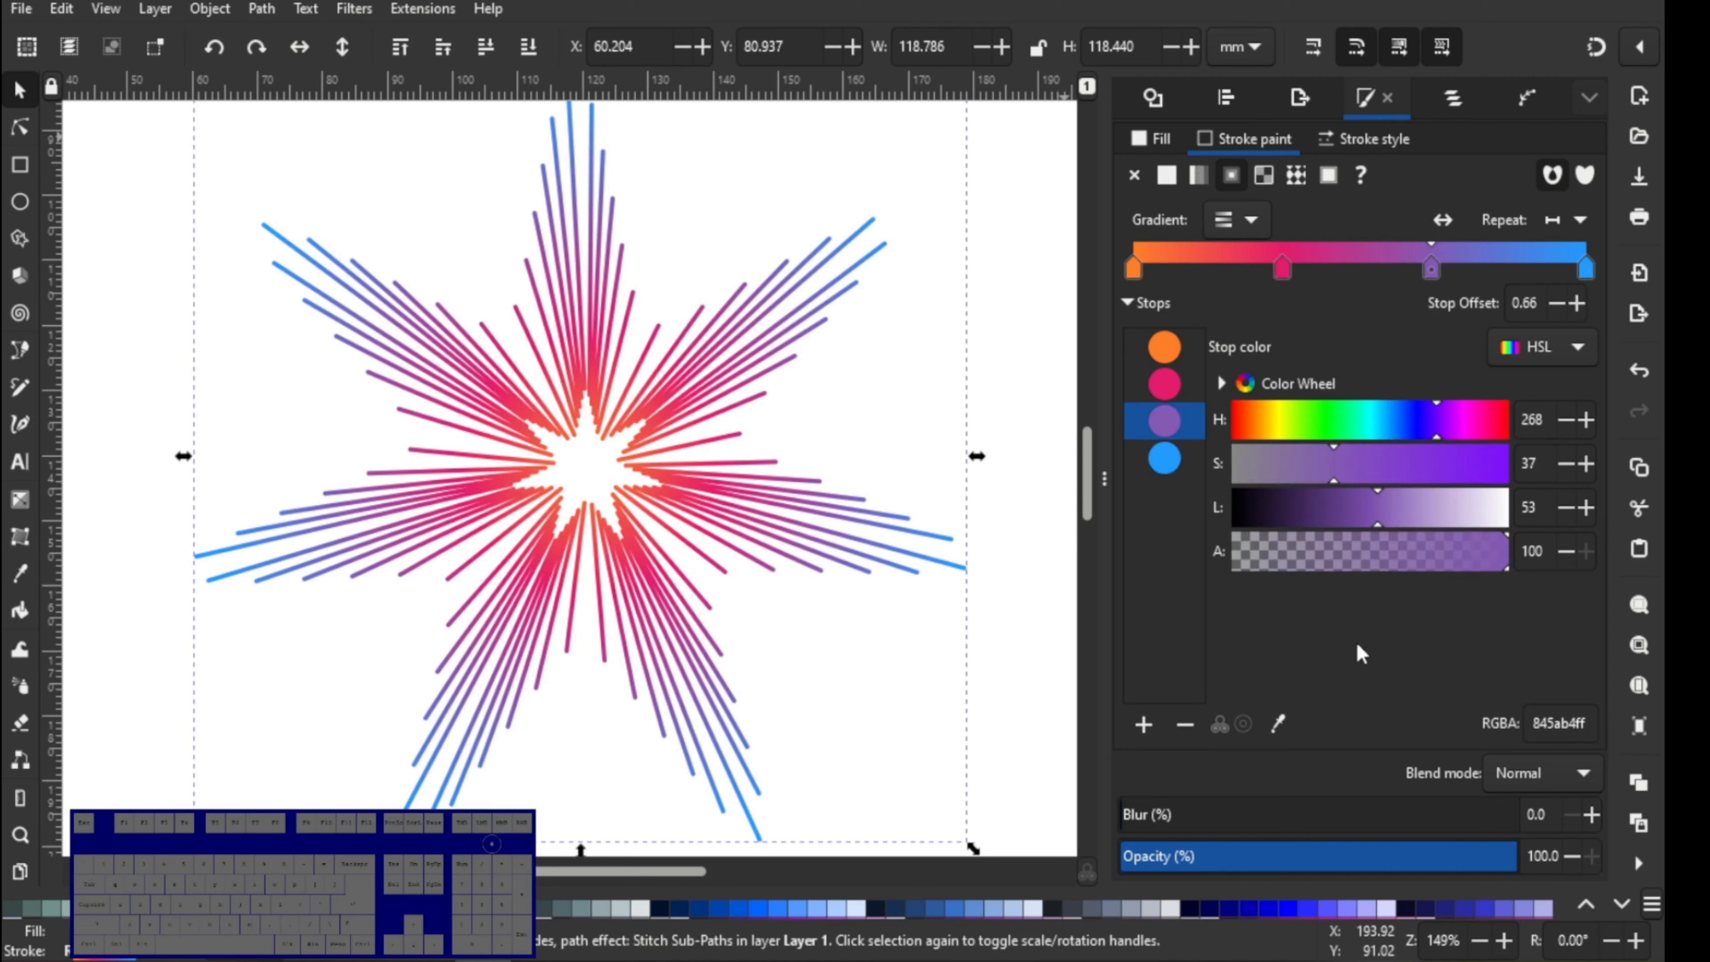
# - Give the starburst a medium green fill from the colour palette
pyautogui.scroll(2, 1215, 909)
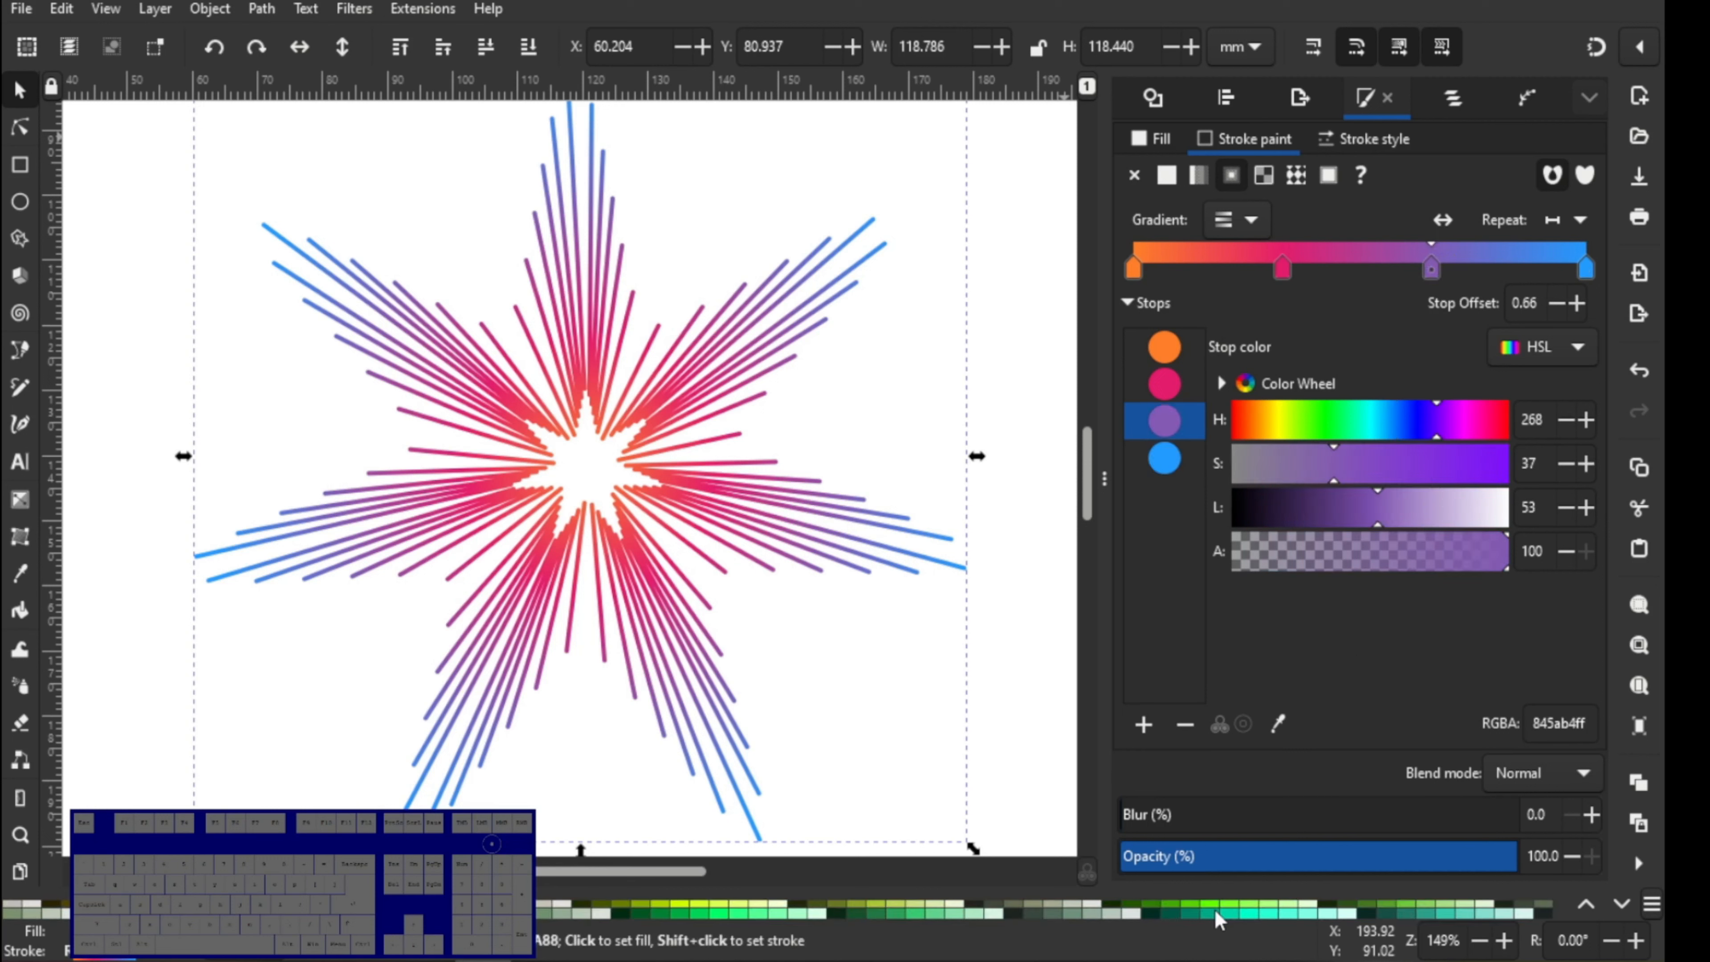
pyautogui.scroll(-1, 1214, 909)
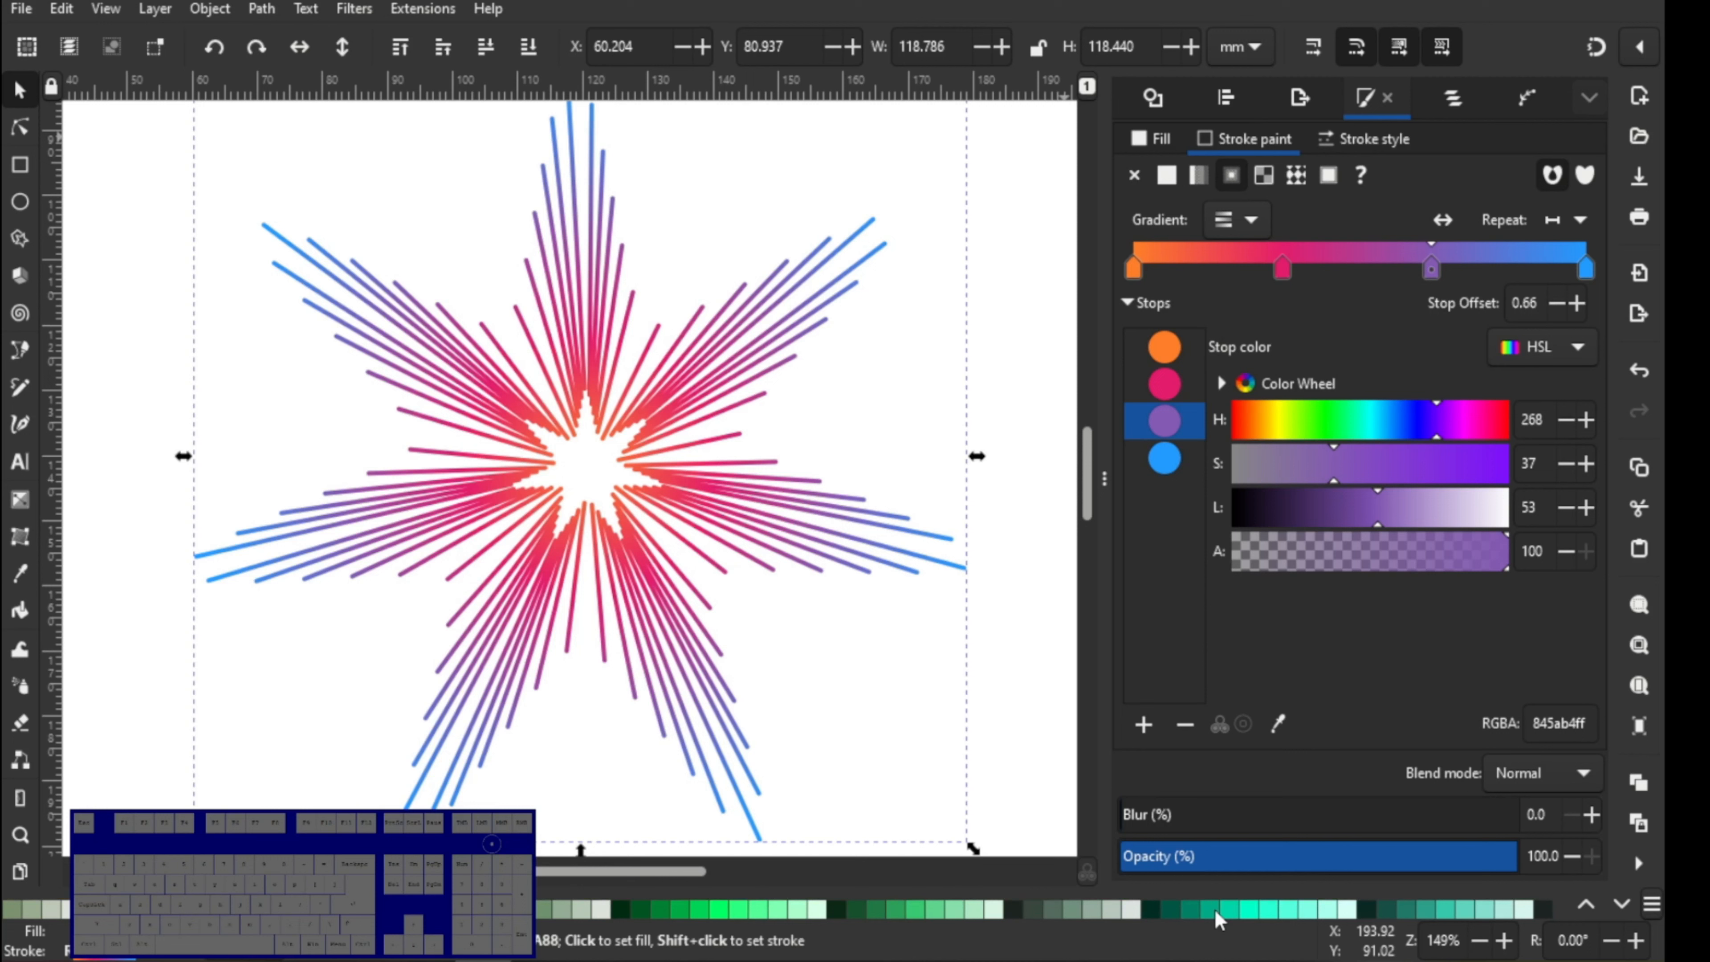
pyautogui.click(883, 909)
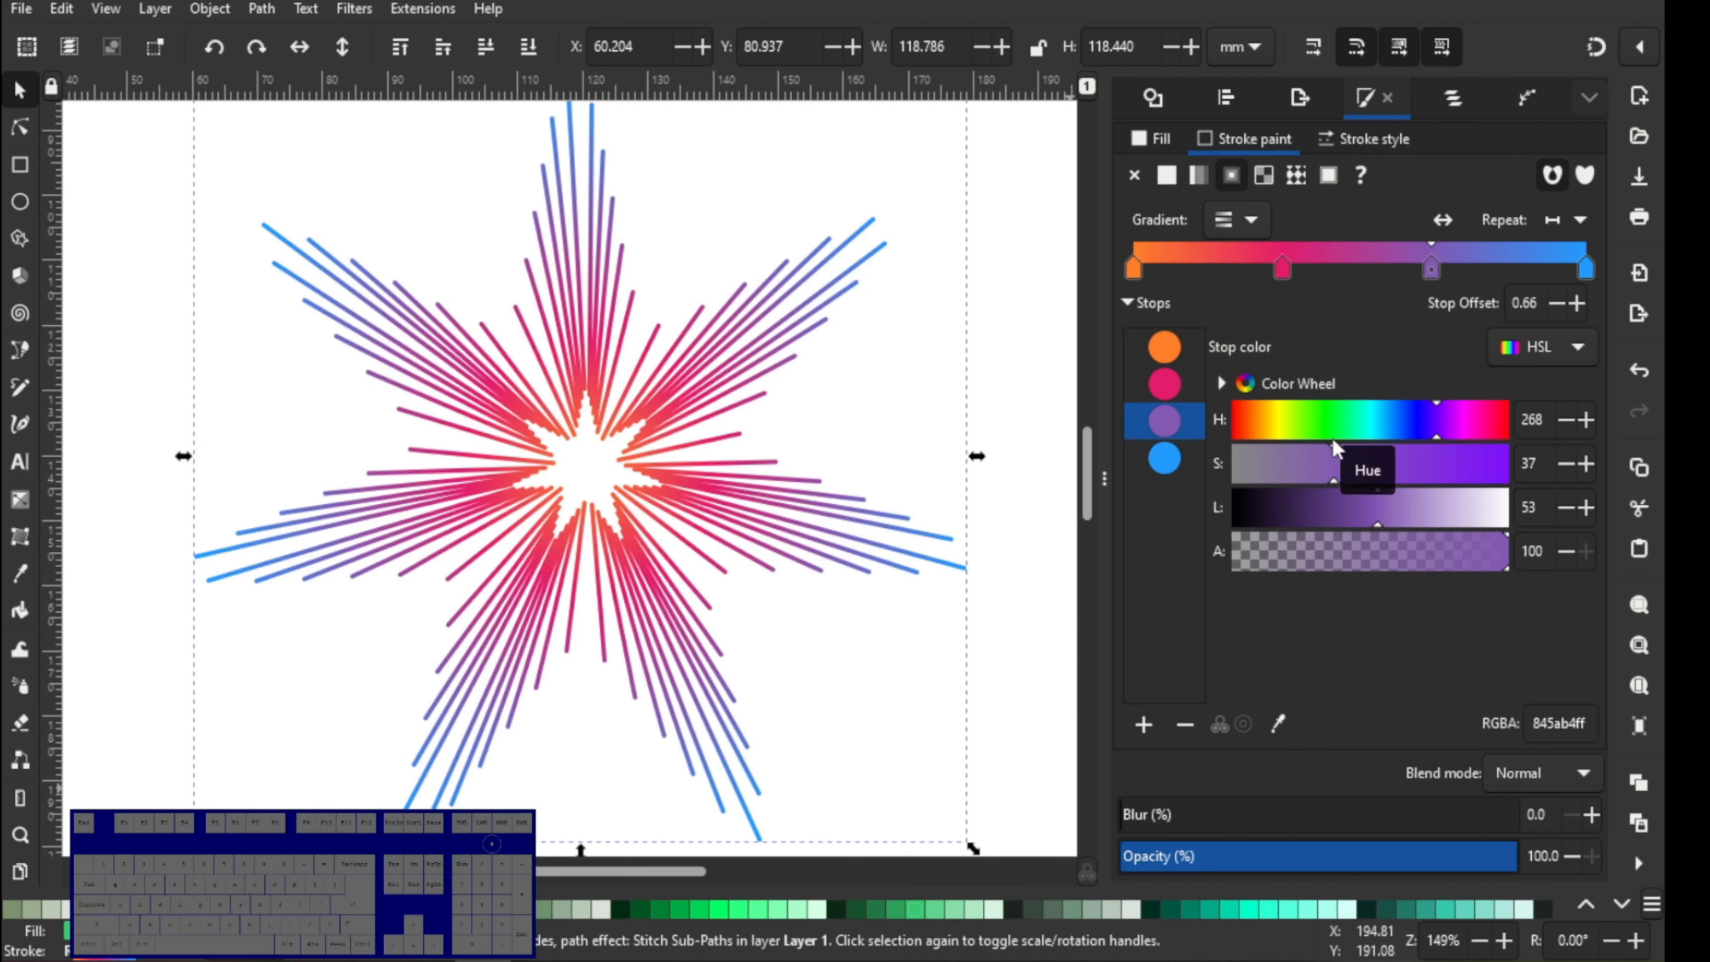
# - Colour the new gradient stop green with hue 139, lightness 44 and alpha 100
pyautogui.moveTo(1320, 427); pyautogui.dragTo(1341, 414)
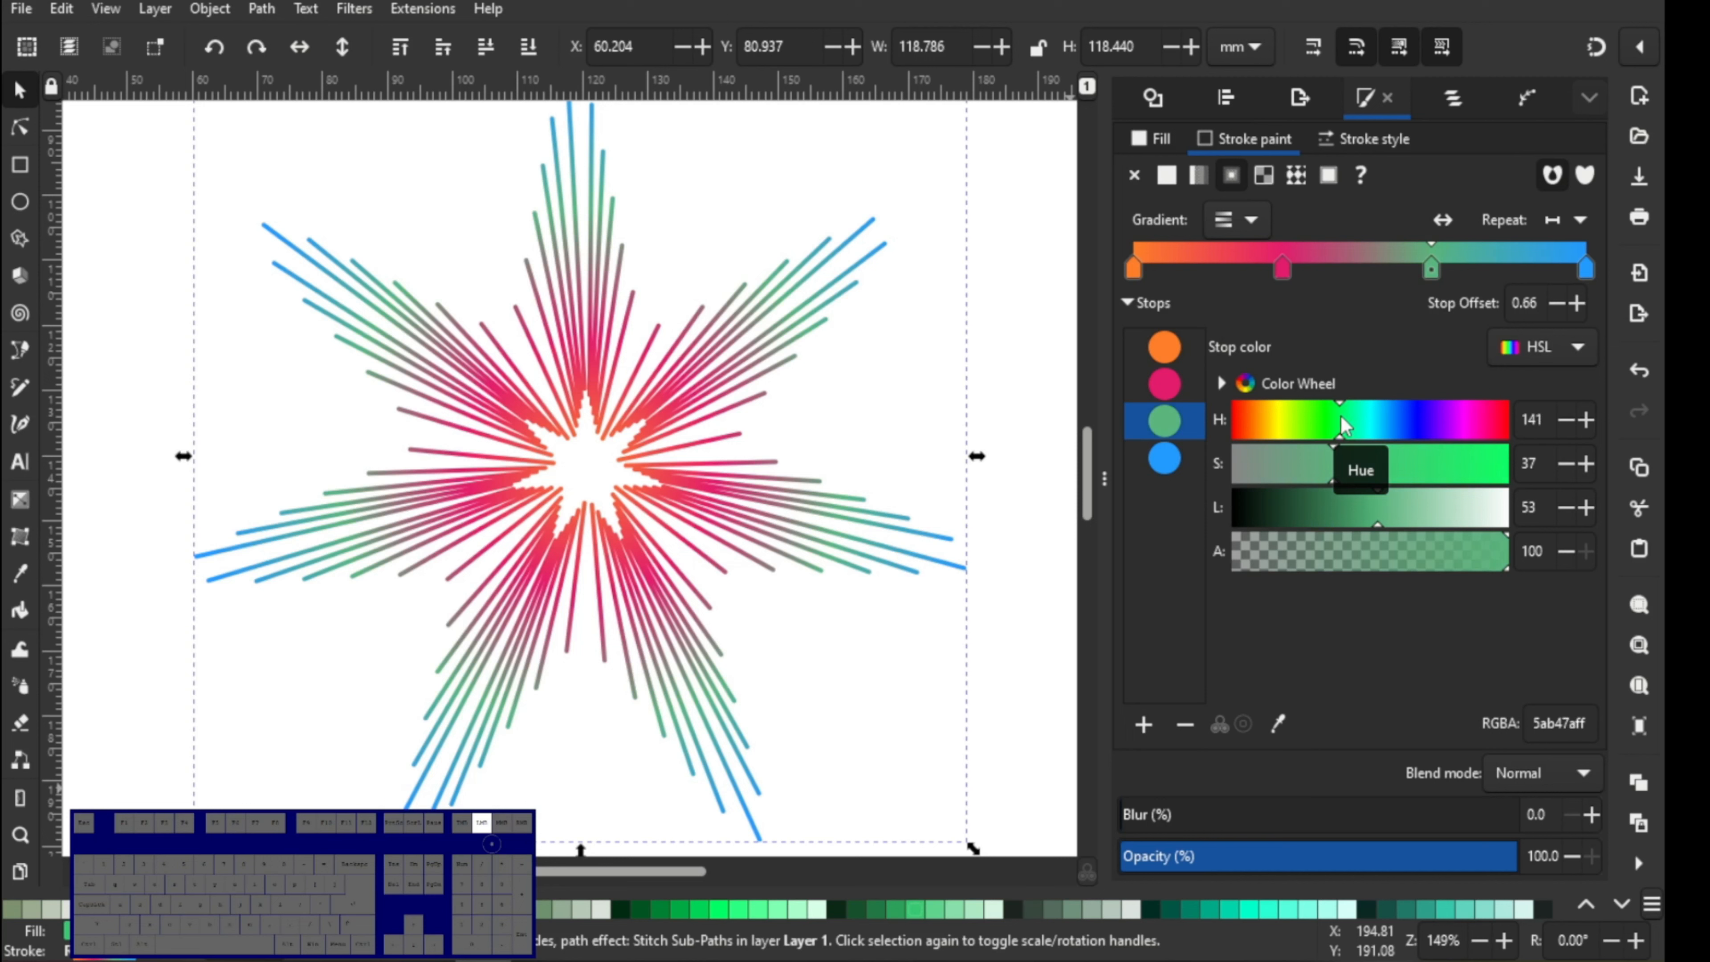
pyautogui.moveTo(1383, 533)
pyautogui.mouseDown()
pyautogui.moveTo(1339, 523)
pyautogui.moveTo(1512, 550)
pyautogui.mouseUp()
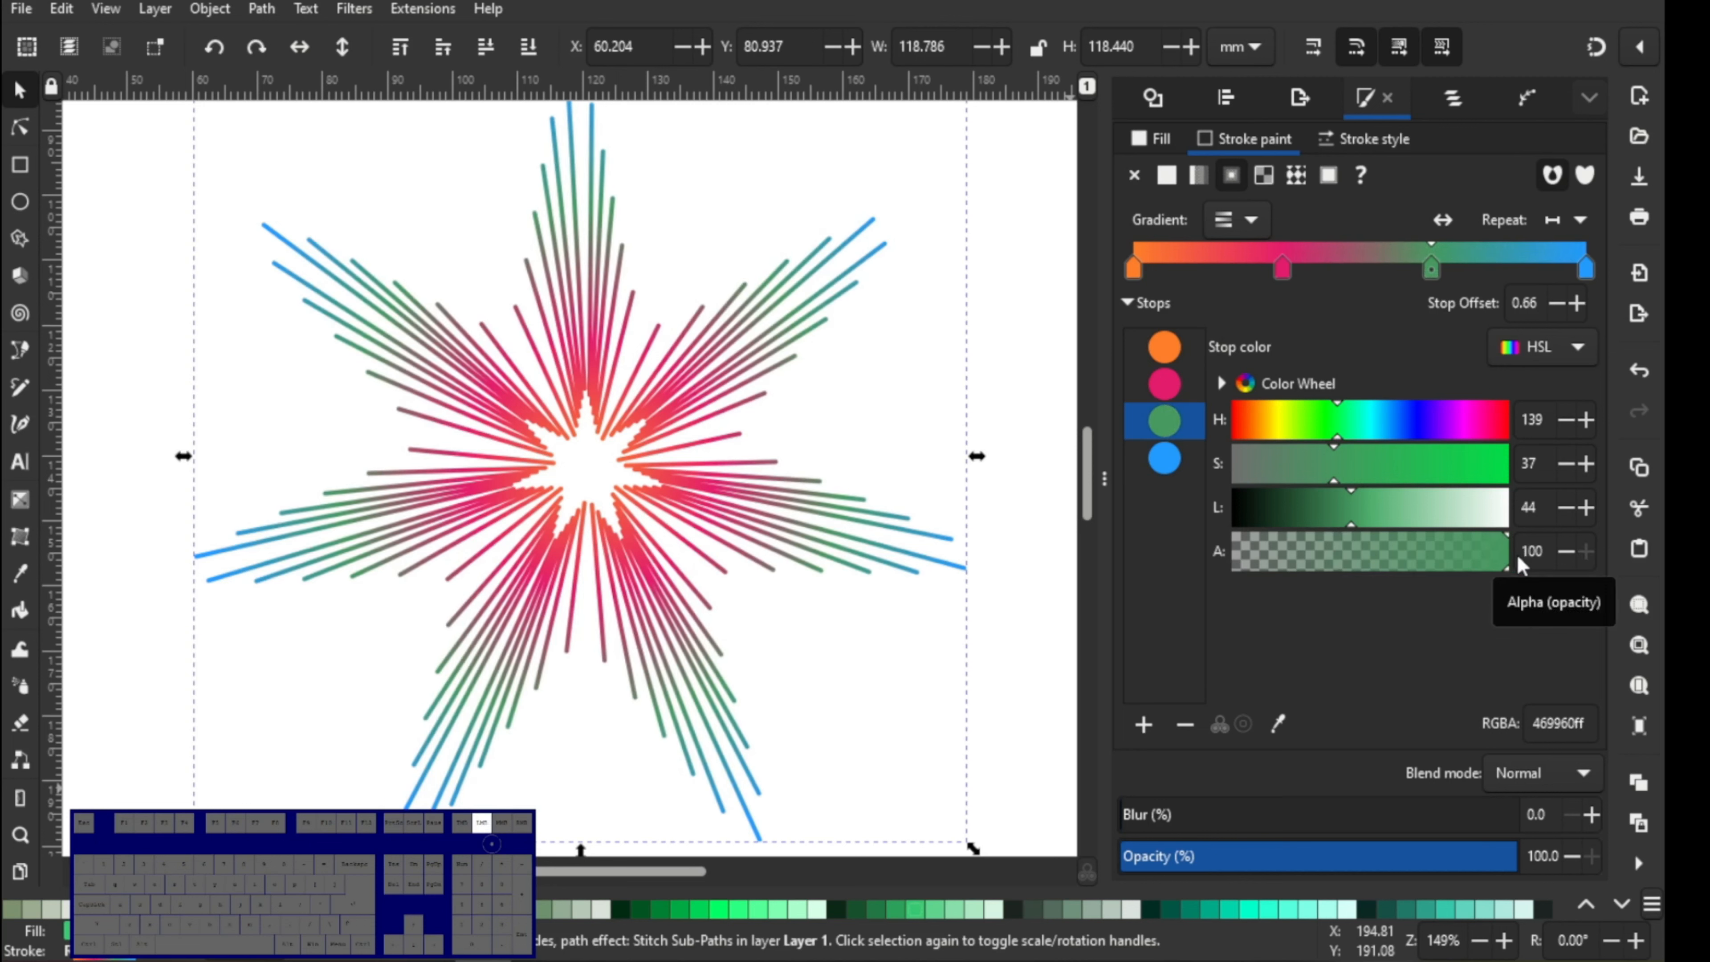
# - Shift the green stop inward along the stroke gradient and move the pink stop to offset 0.28, keeping the HSL colour mode
pyautogui.moveTo(1431, 268); pyautogui.dragTo(1265, 272)
pyautogui.click(1283, 270)
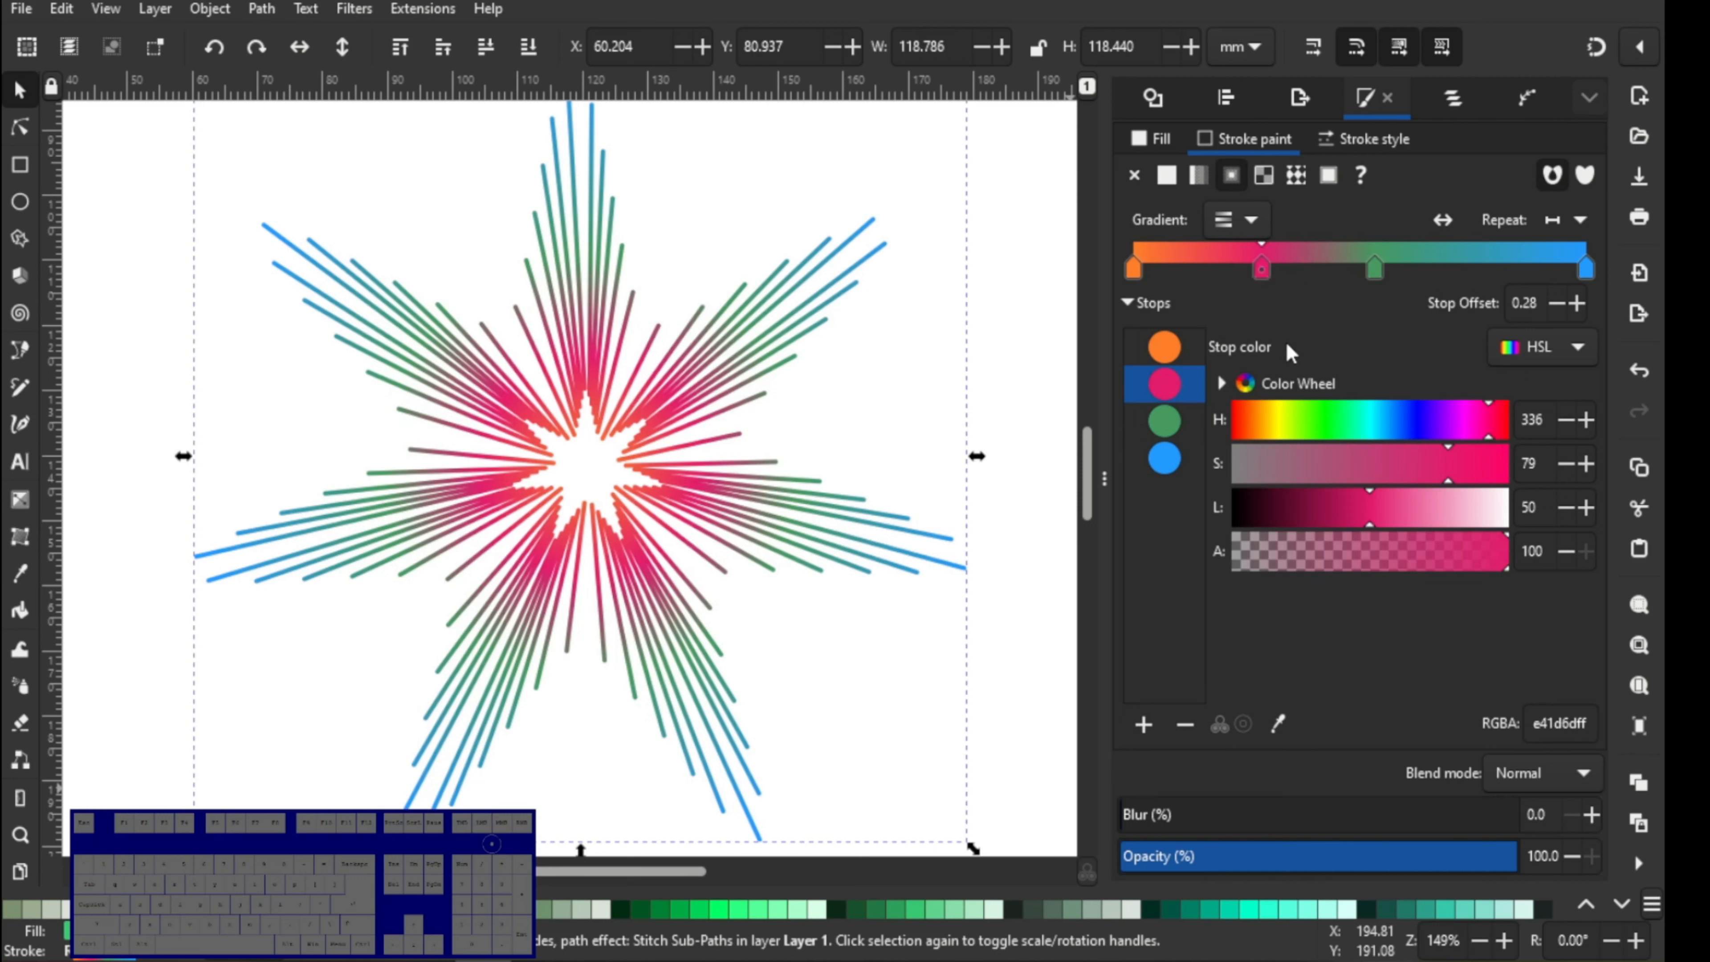
pyautogui.click(1564, 355)
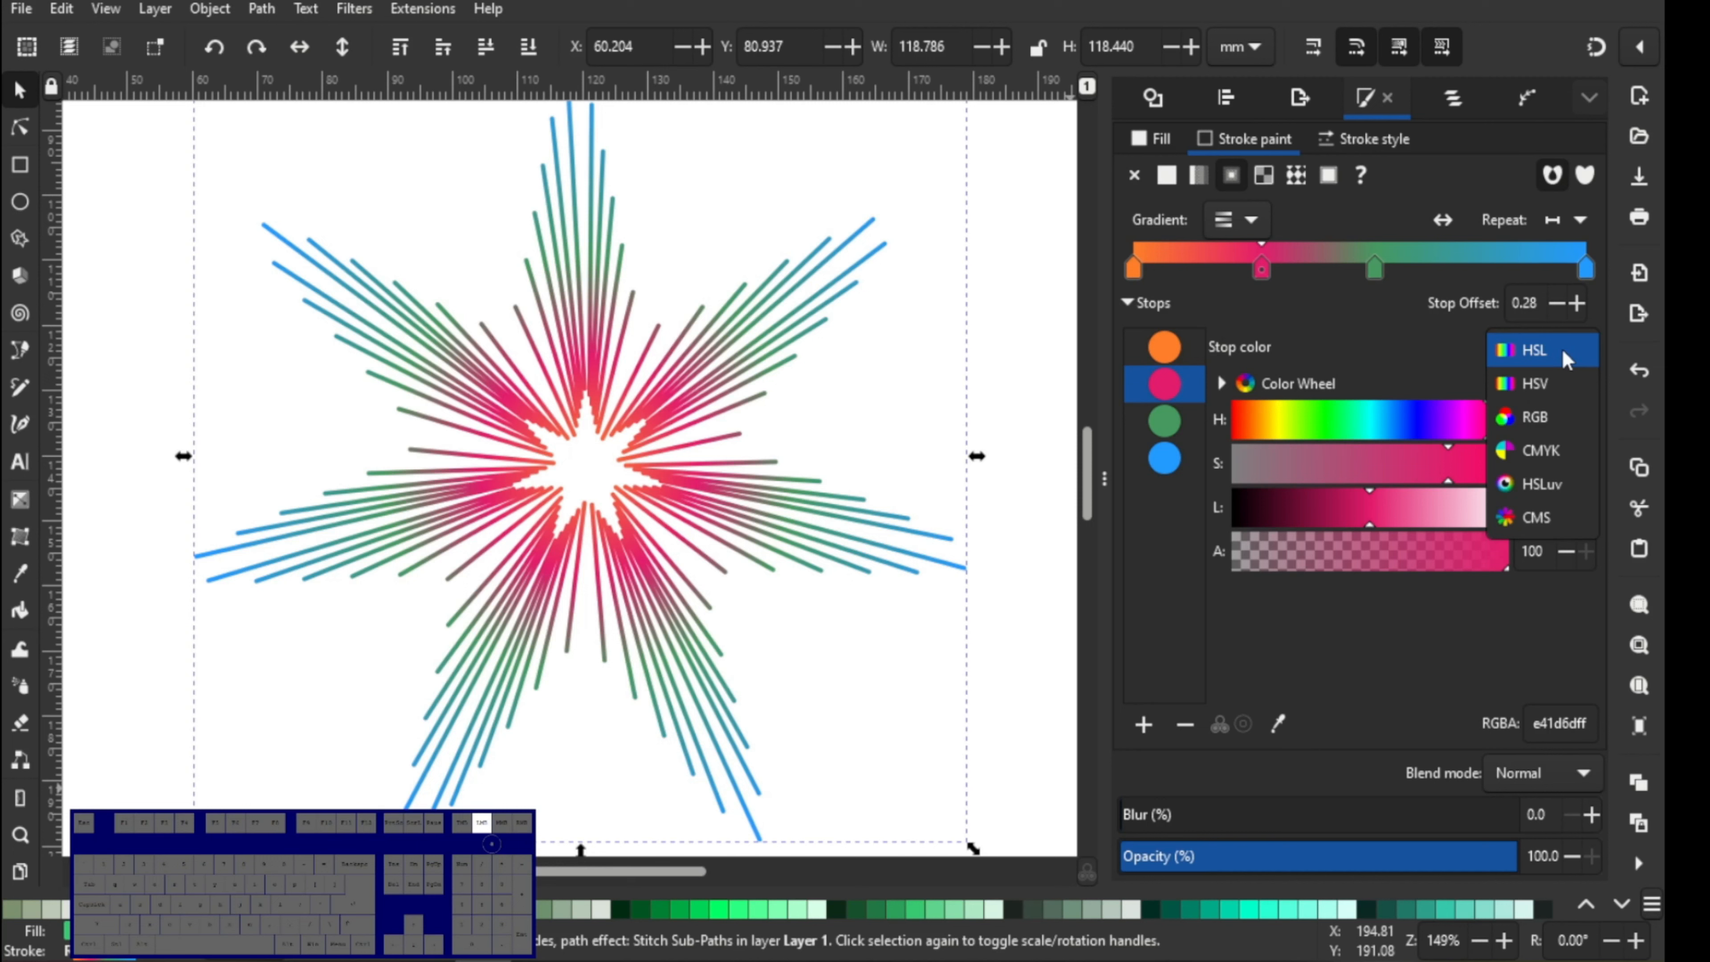
pyautogui.click(1562, 349)
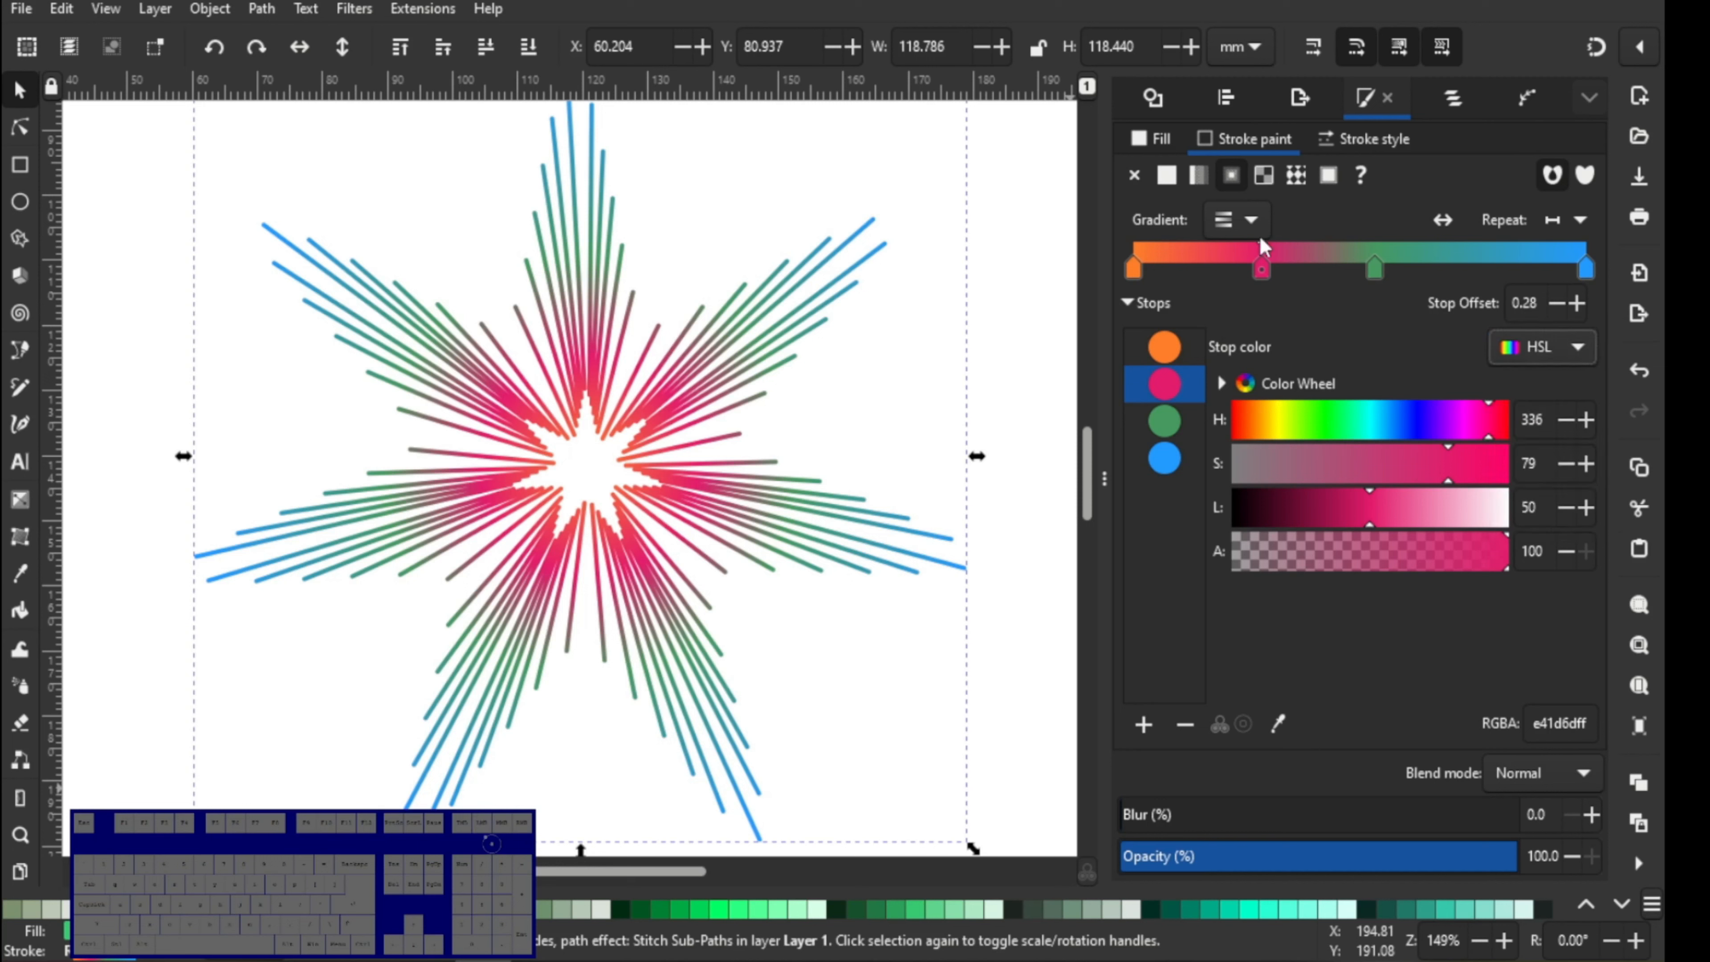
# - Move the starburst on the page to about X 39.3 mm, Y 83.4 mm
pyautogui.click(736, 250)
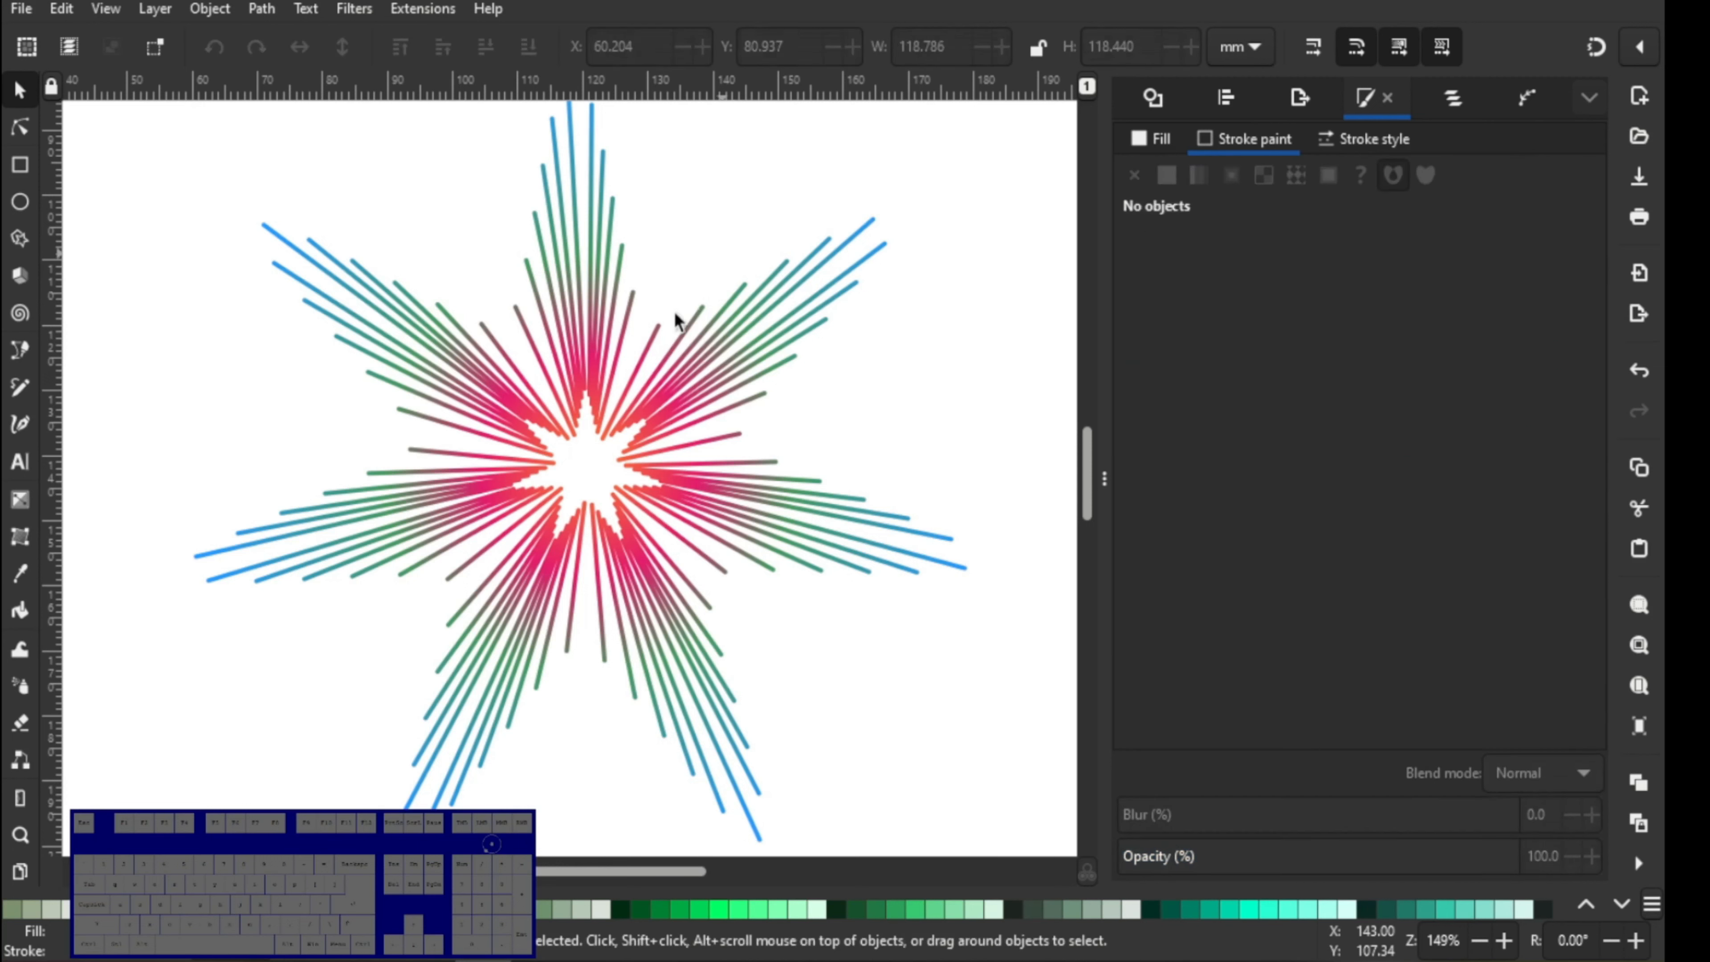
pyautogui.keyDown('ctrl'); pyautogui.scroll(-2, 658, 326); pyautogui.keyUp('ctrl')
pyautogui.moveTo(631, 381); pyautogui.dragTo(562, 388)
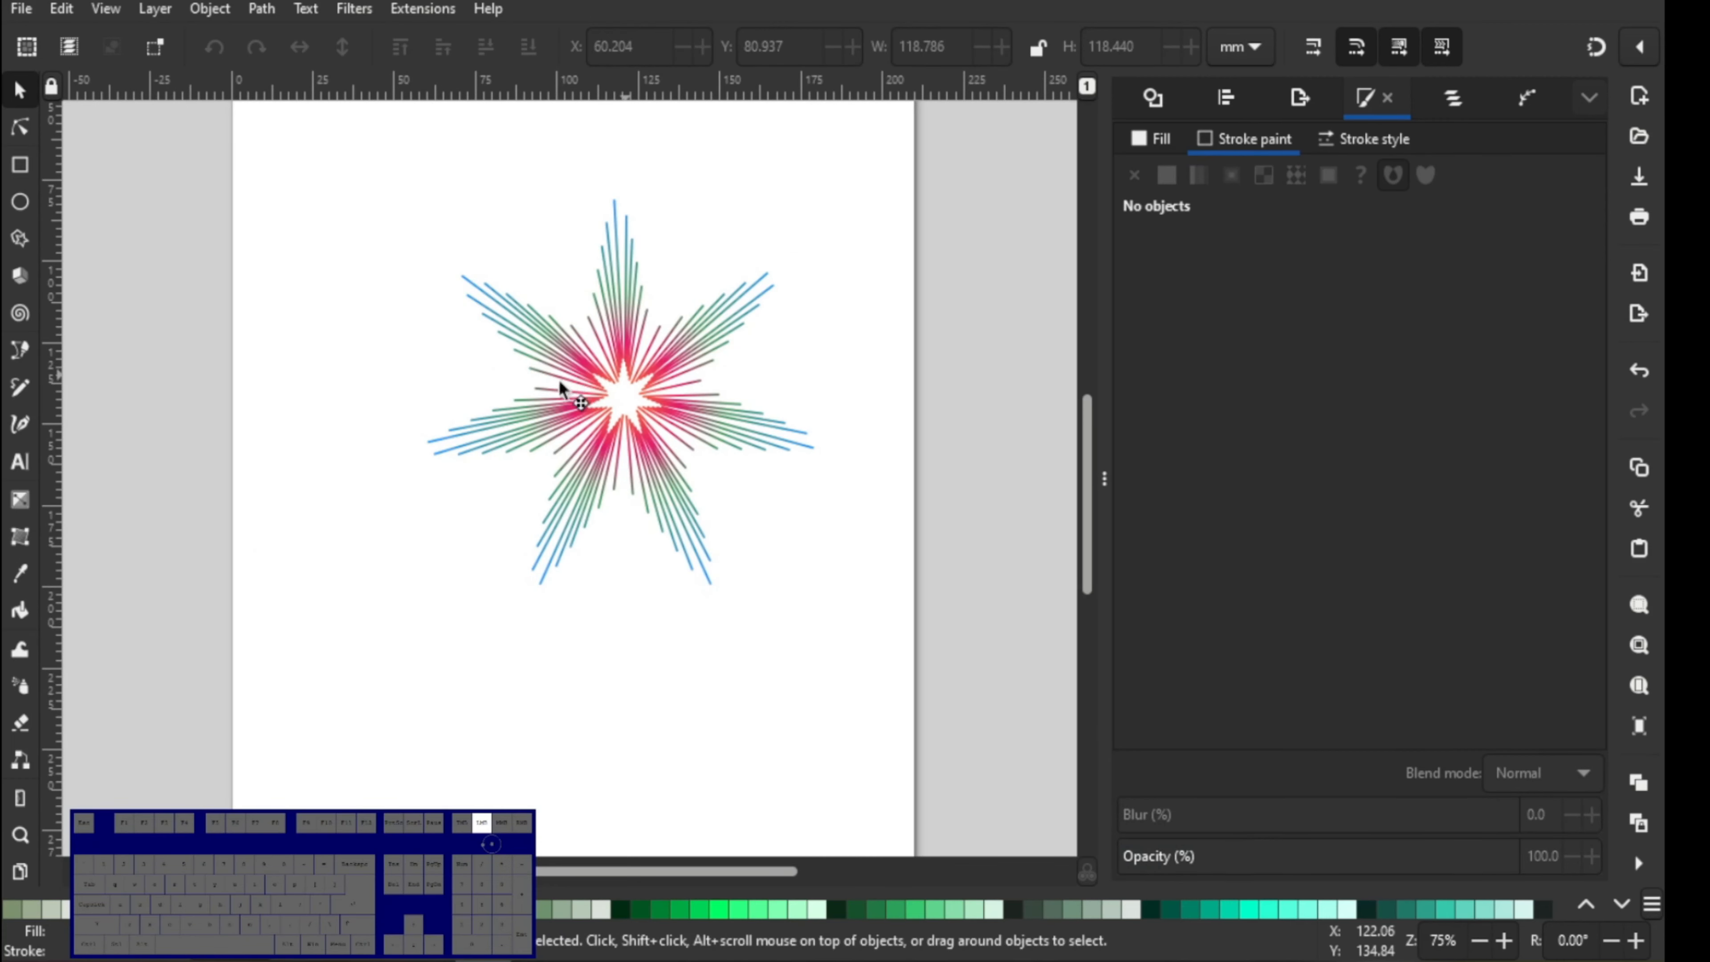
pyautogui.moveTo(742, 199); pyautogui.dragTo(761, 206)
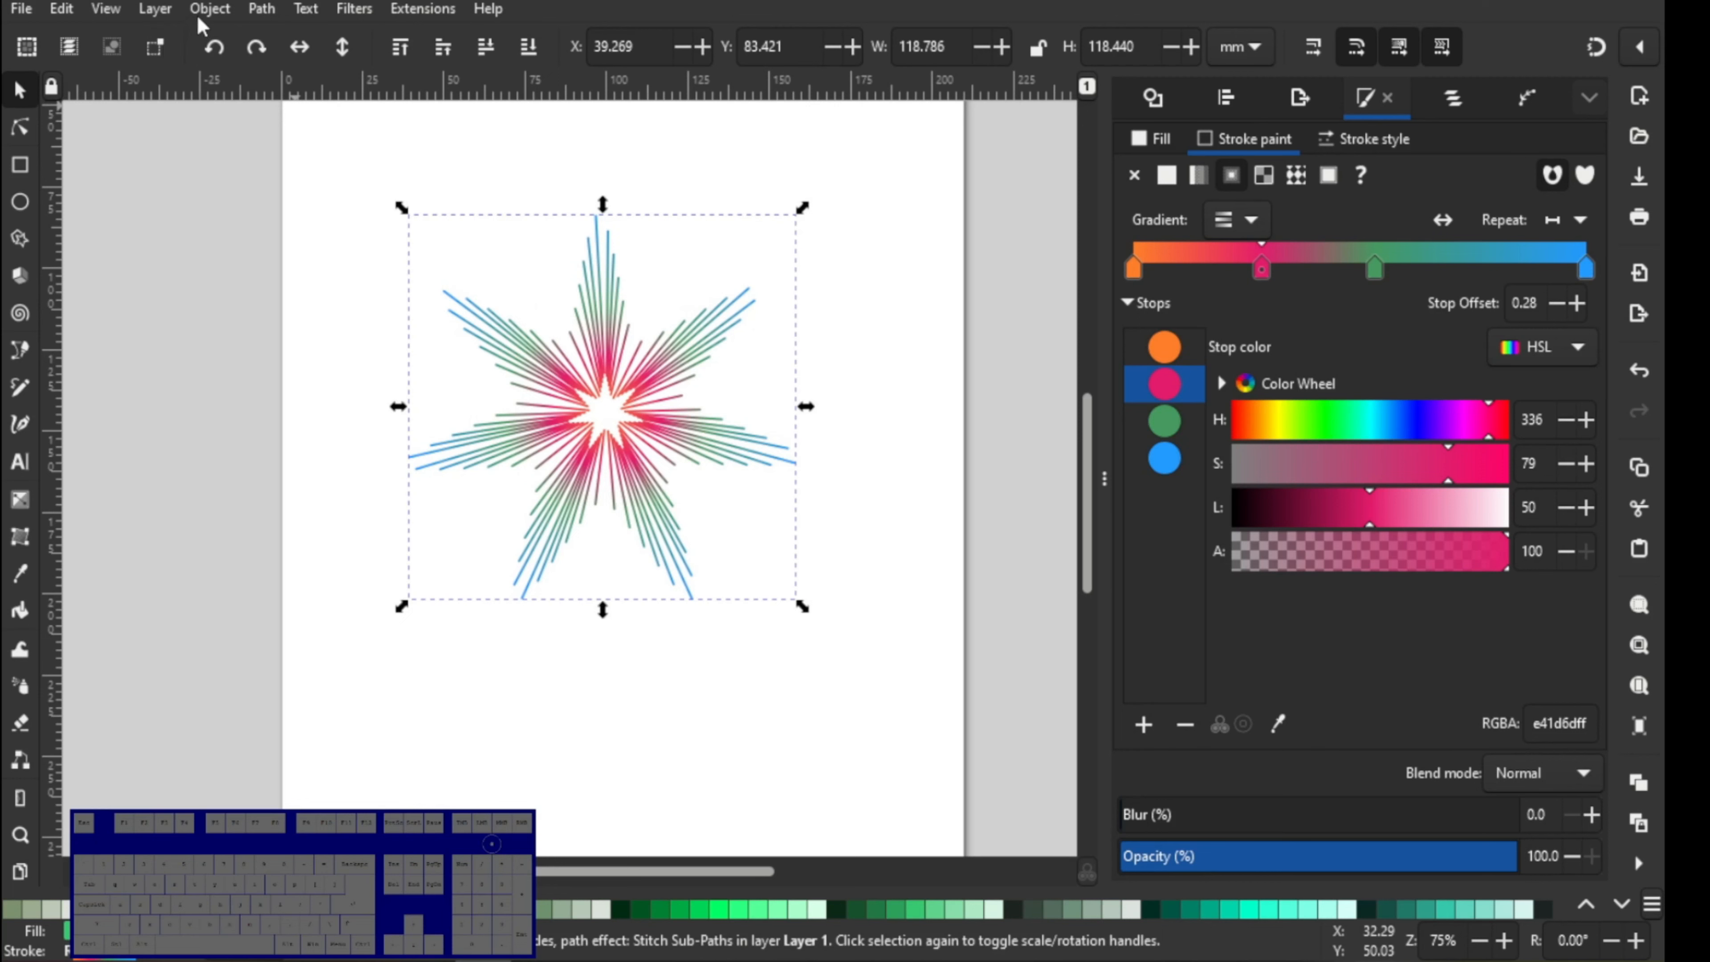
# - Convert the starburst with its Stitch Sub-Paths effect to a plain path and check its path effects list
pyautogui.click(209, 10)
pyautogui.moveTo(266, 12)
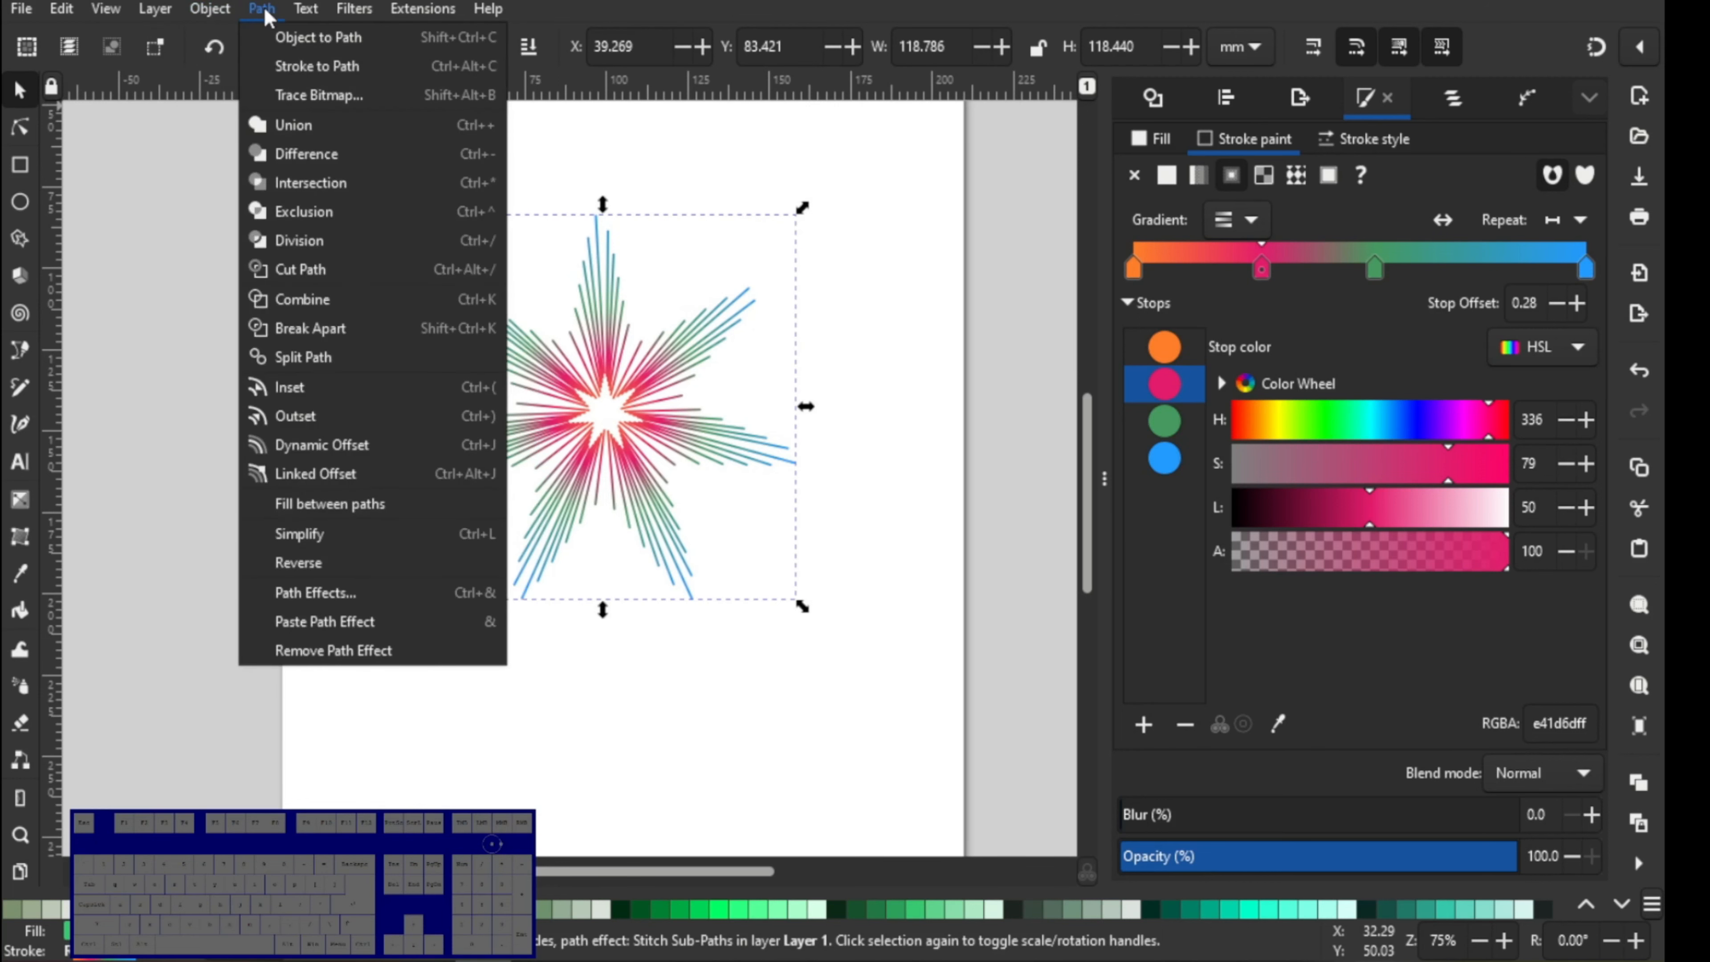
pyautogui.click(308, 41)
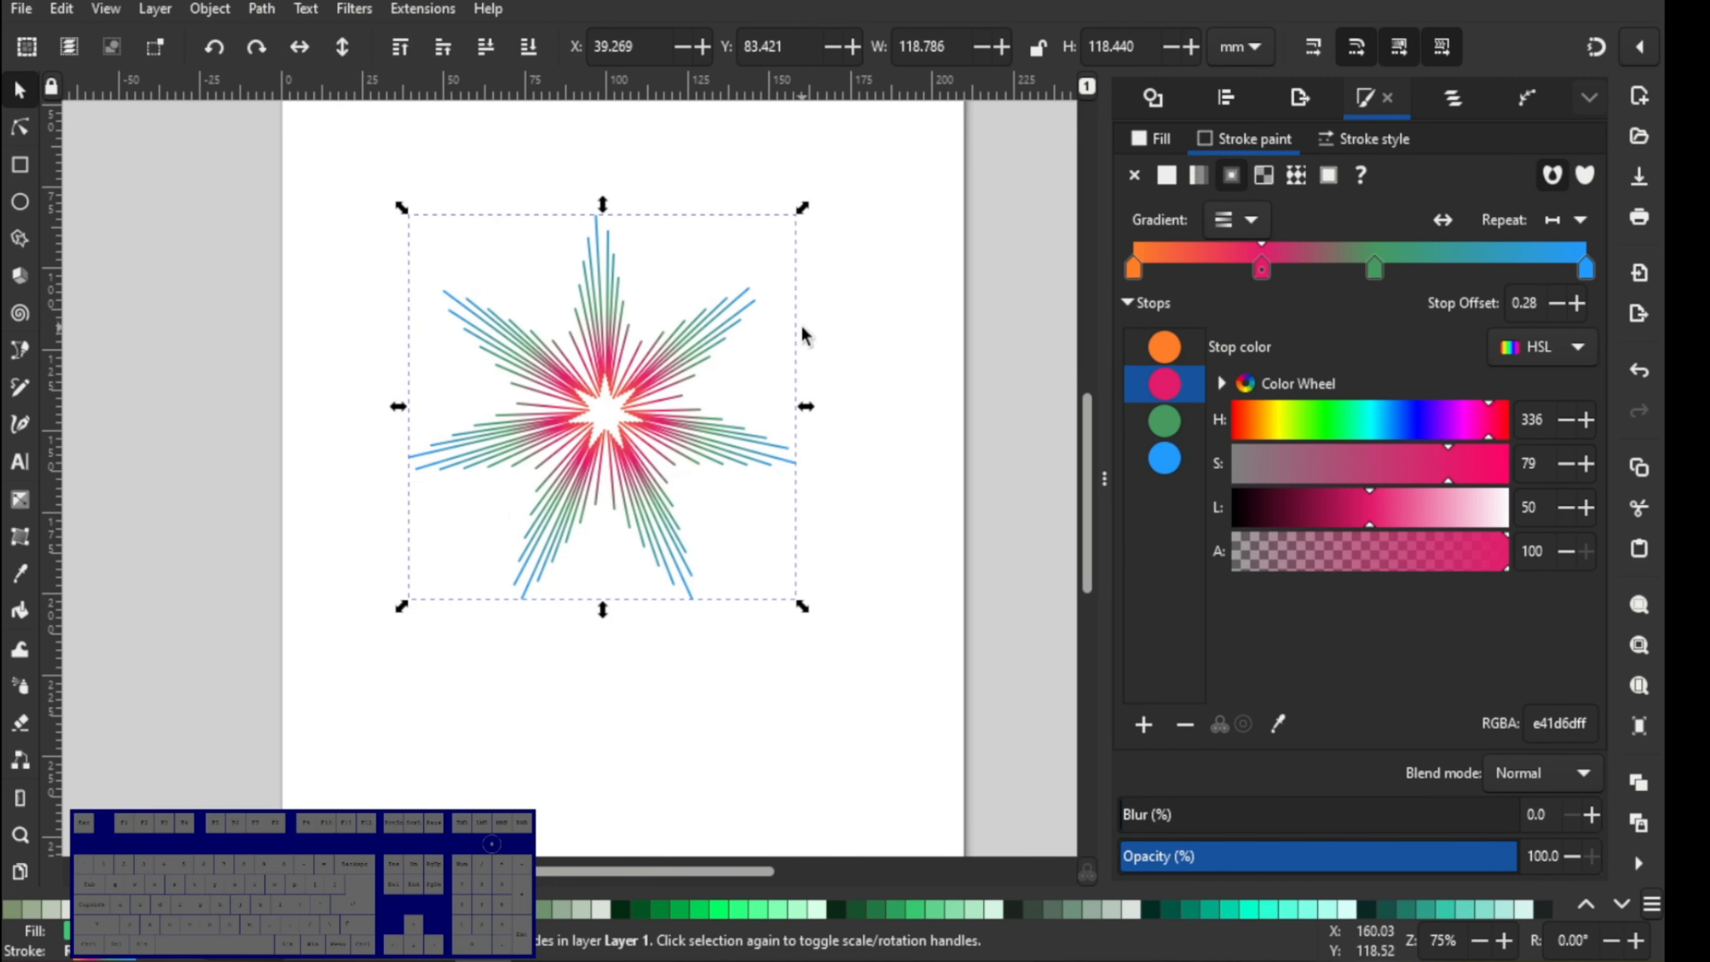
pyautogui.click(1526, 99)
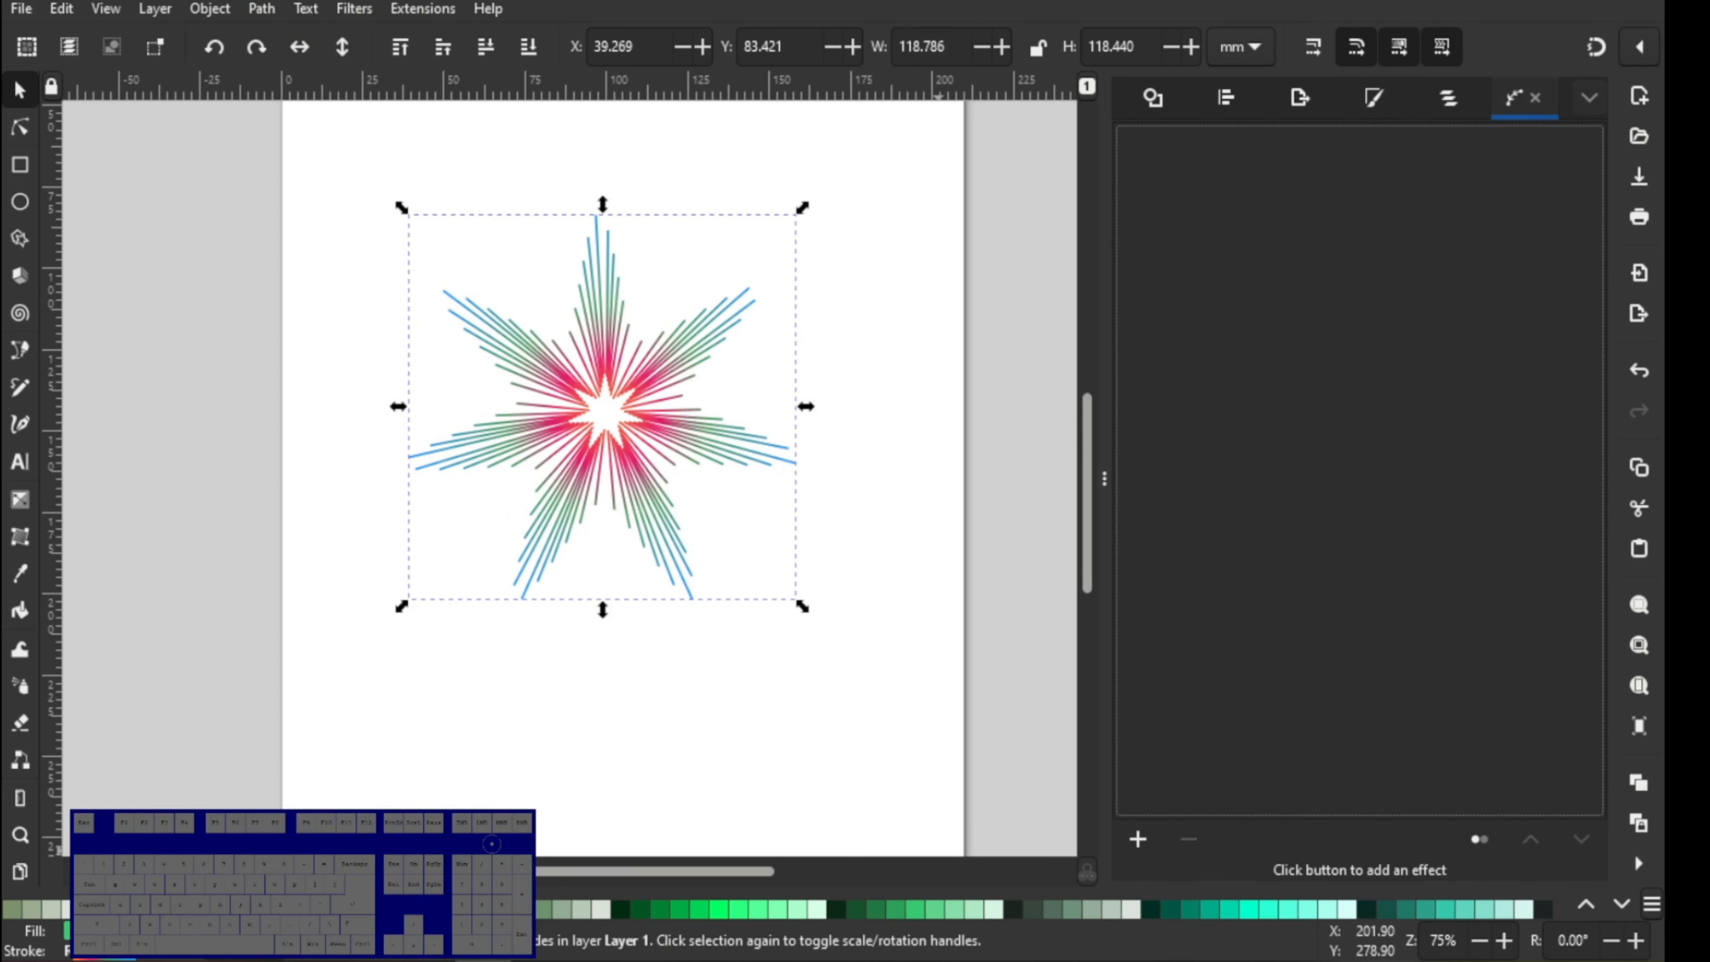
# - Switch to Blender's text editor, add the note line "it apply the PATH EFFECT", and return to Inkscape
pyautogui.hotkey('alt', 'Tab')
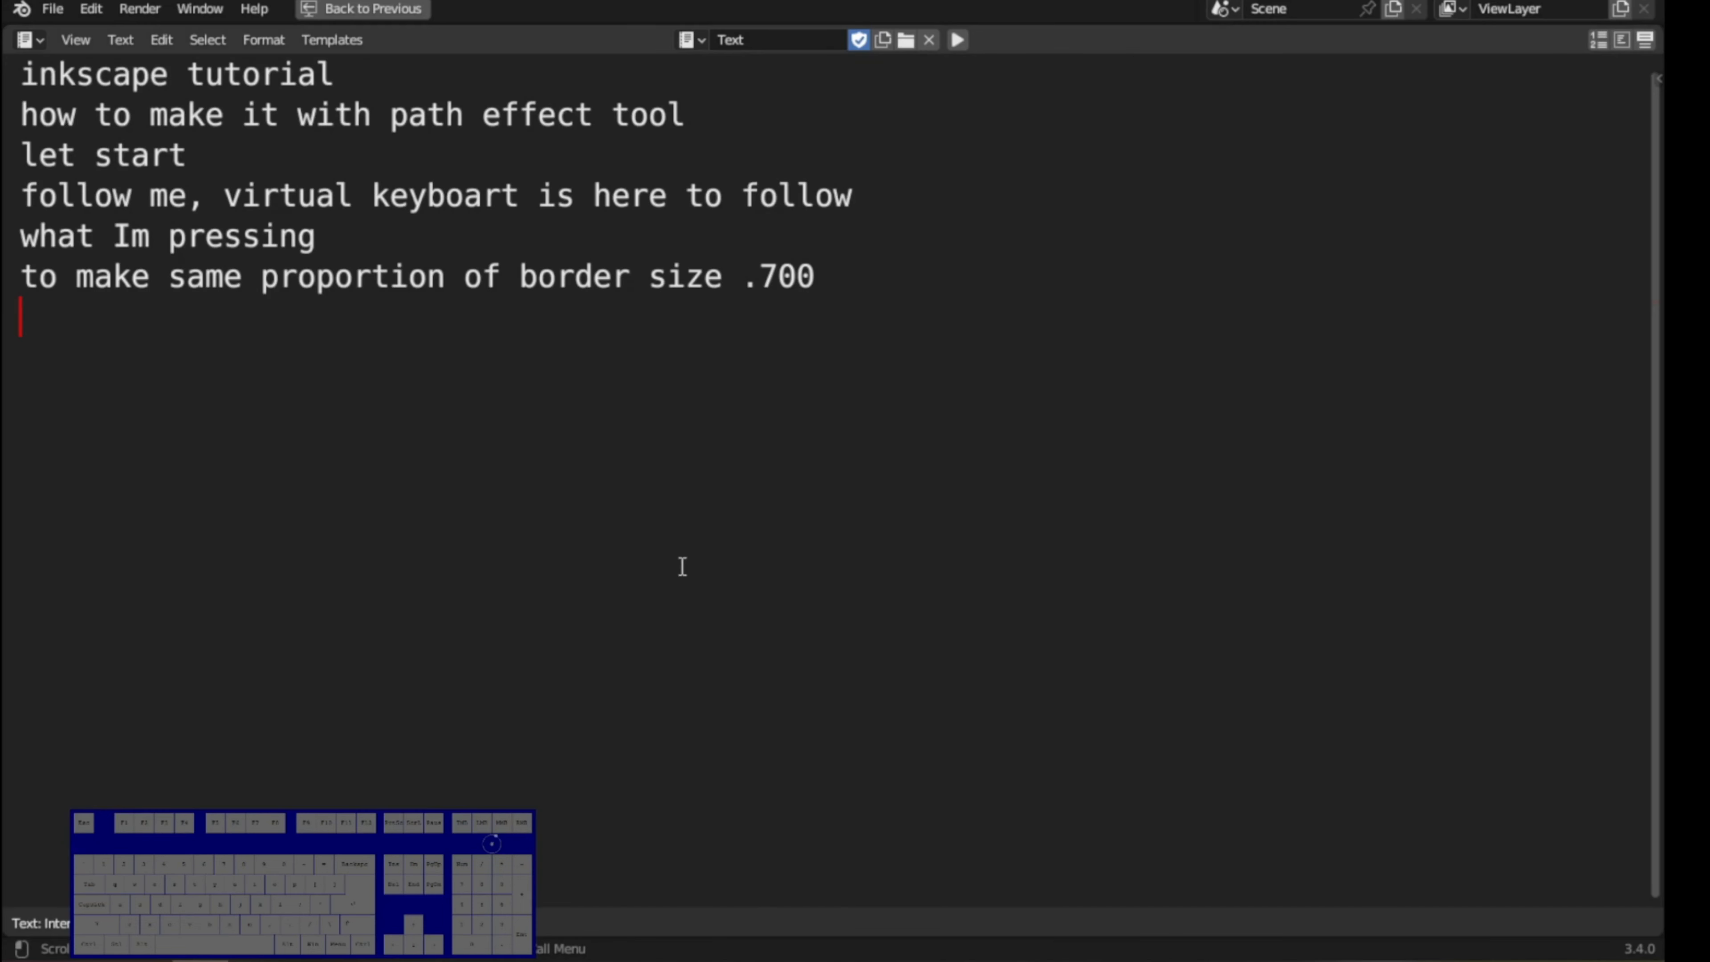
pyautogui.write('it tu')
pyautogui.press('BackSpace')
pyautogui.press('BackSpace')
pyautogui.write('apply')
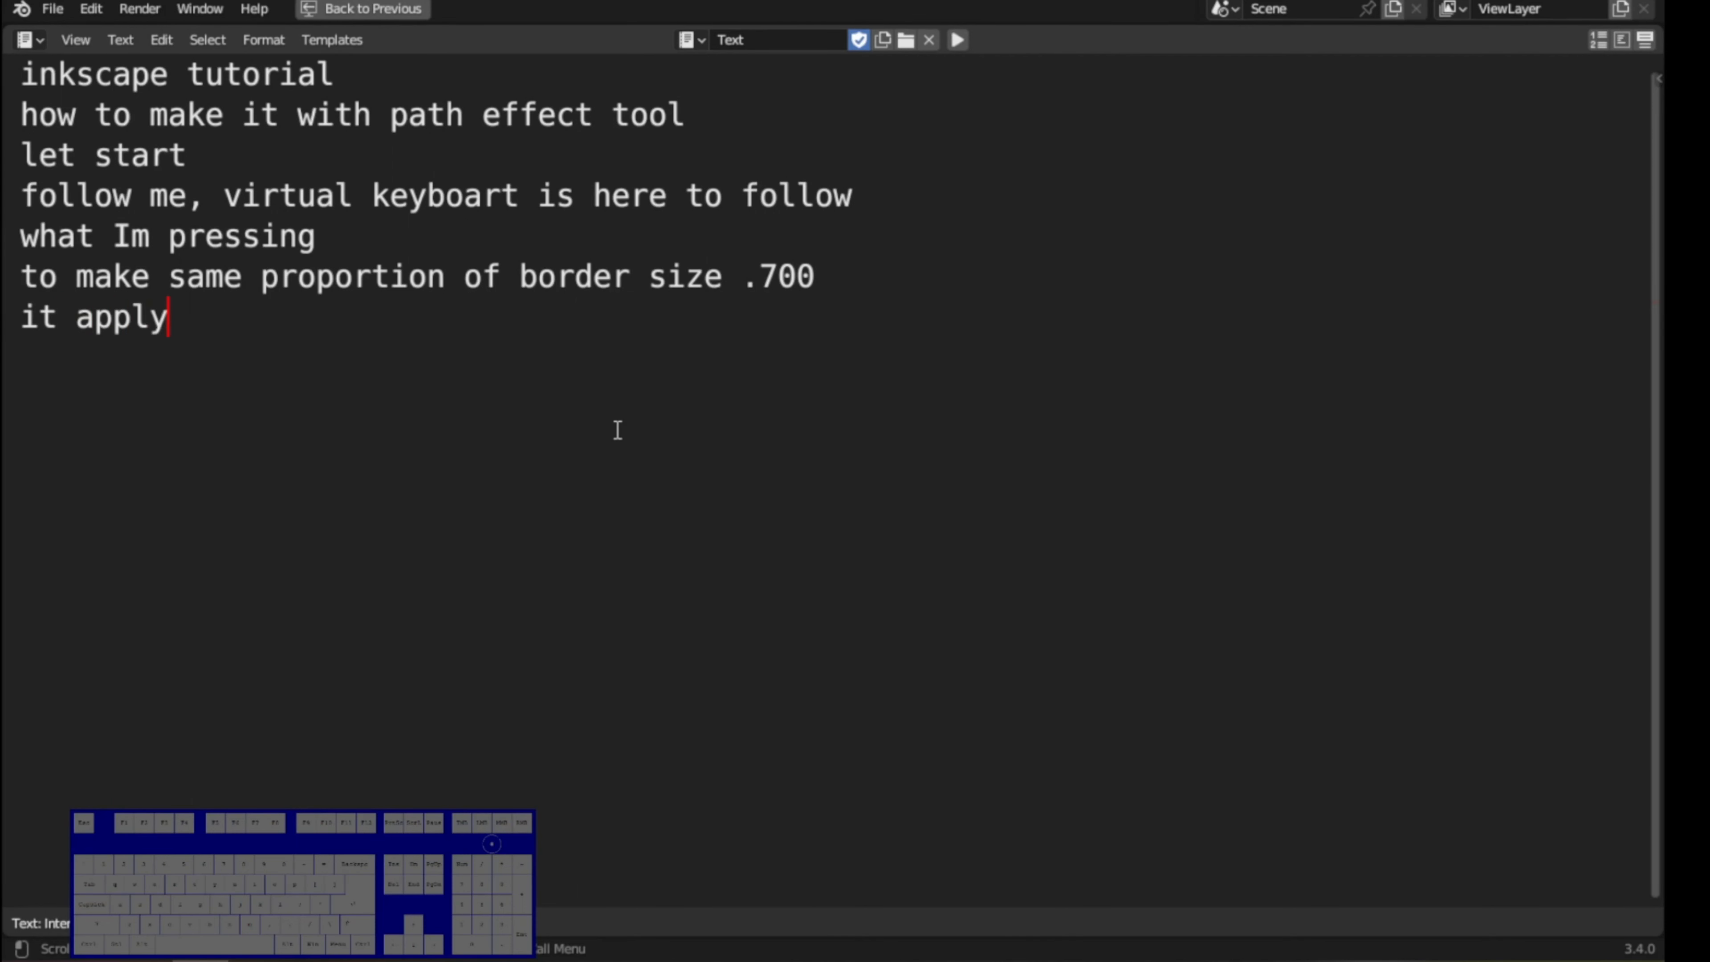
pyautogui.write(' the PATH EFFECT')
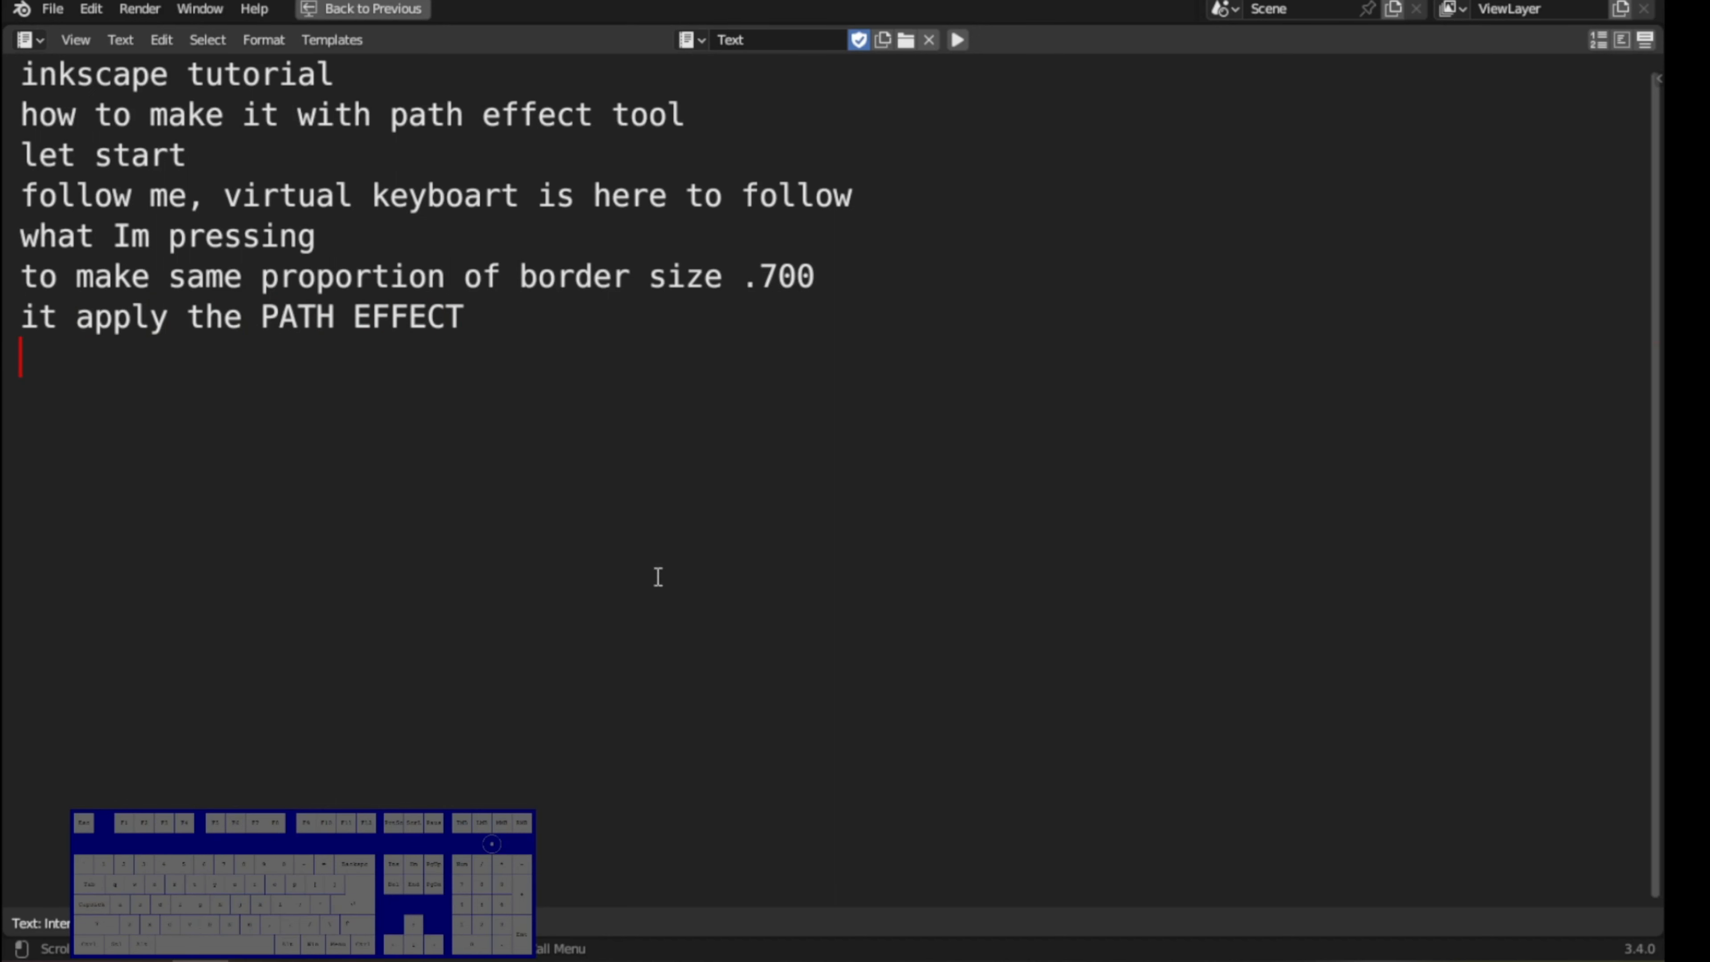
pyautogui.click(471, 960)
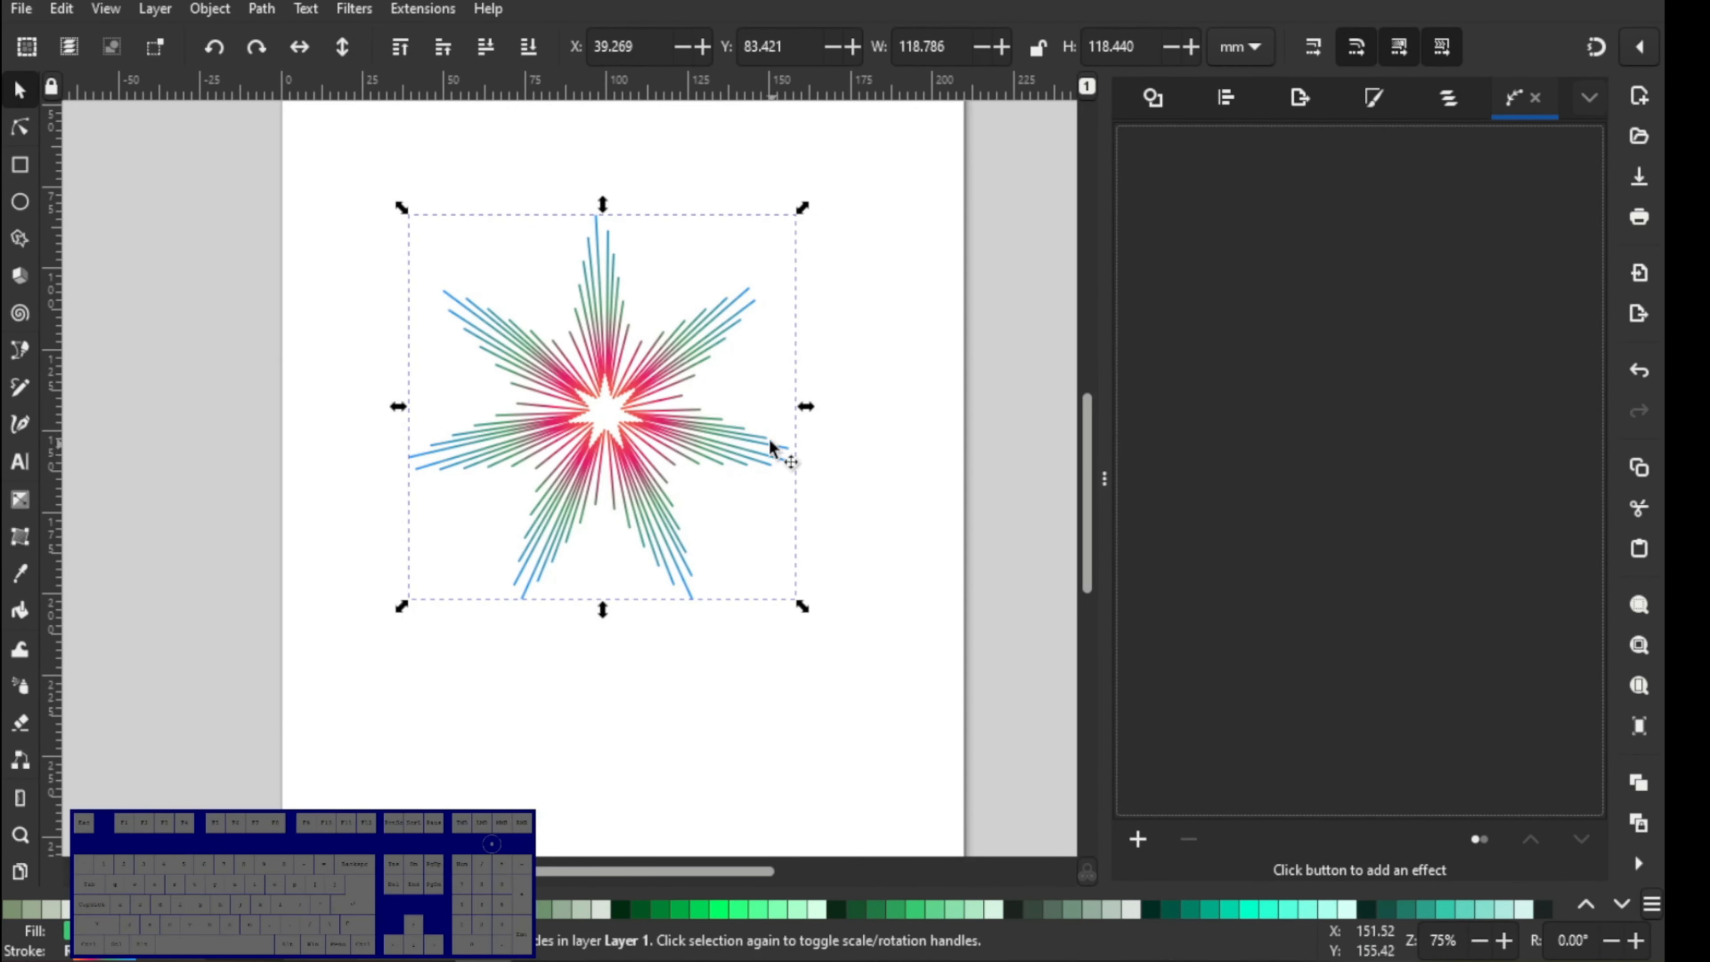
# - Draw a square about 128 mm wide, move it over the starburst and send it to the back as a background
pyautogui.click(153, 277)
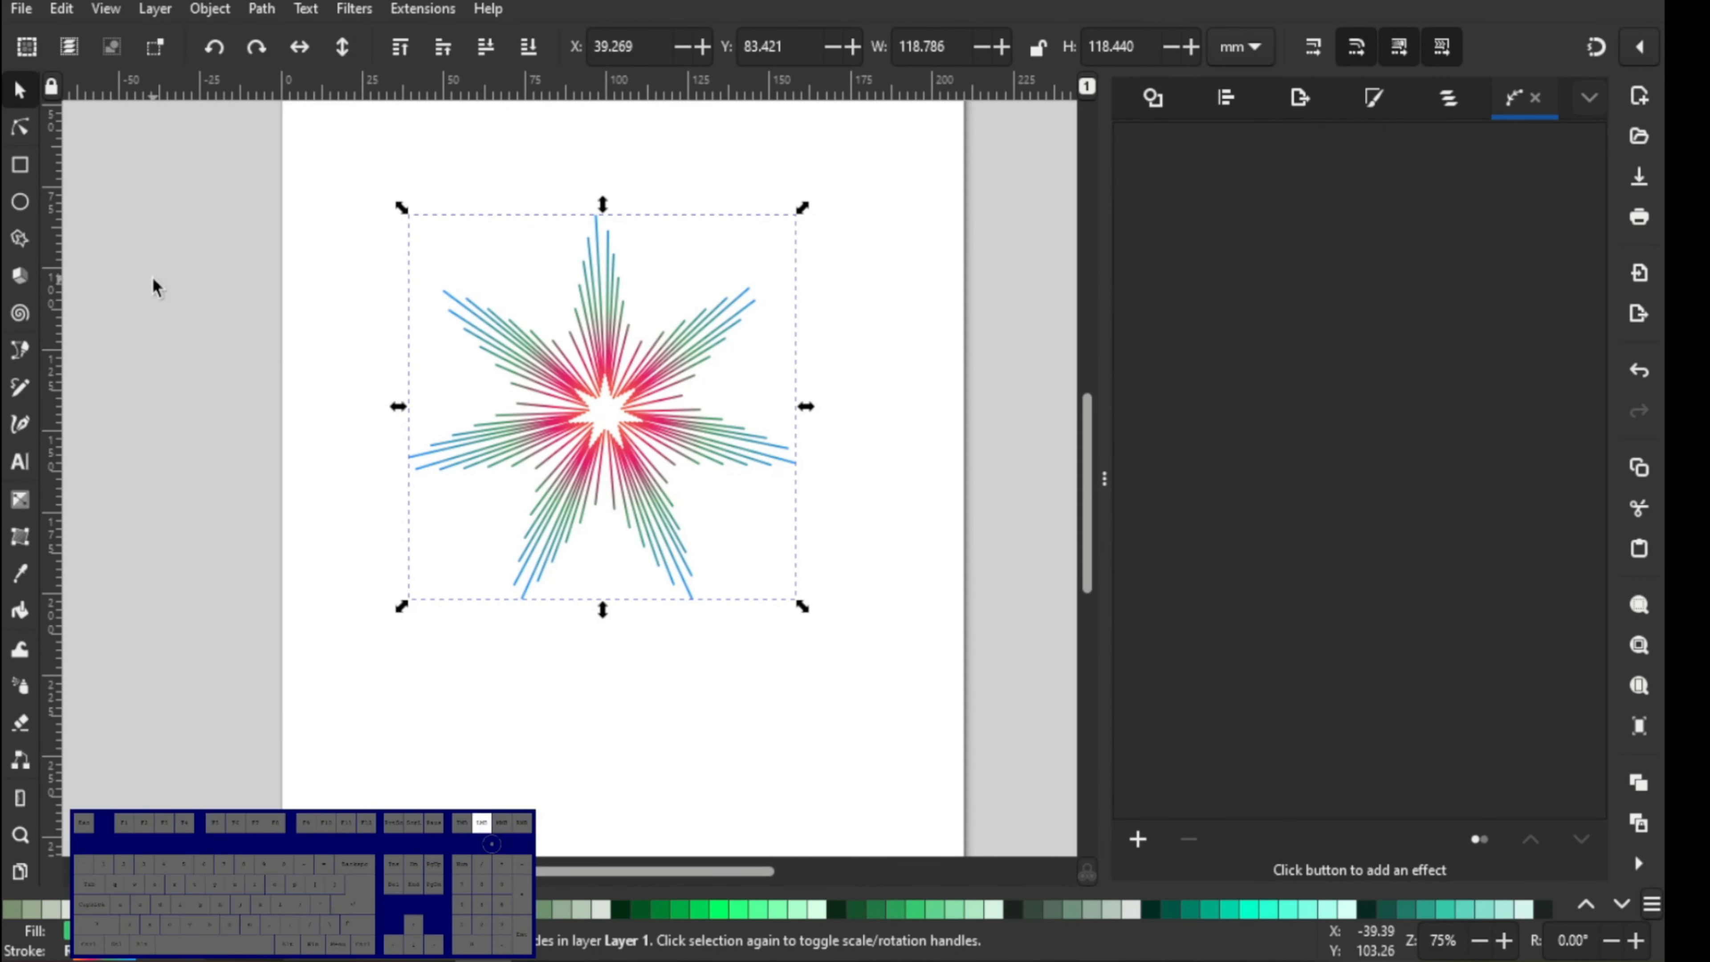
pyautogui.click(19, 165)
pyautogui.moveTo(325, 220); pyautogui.dragTo(819, 635)
pyautogui.press('s')
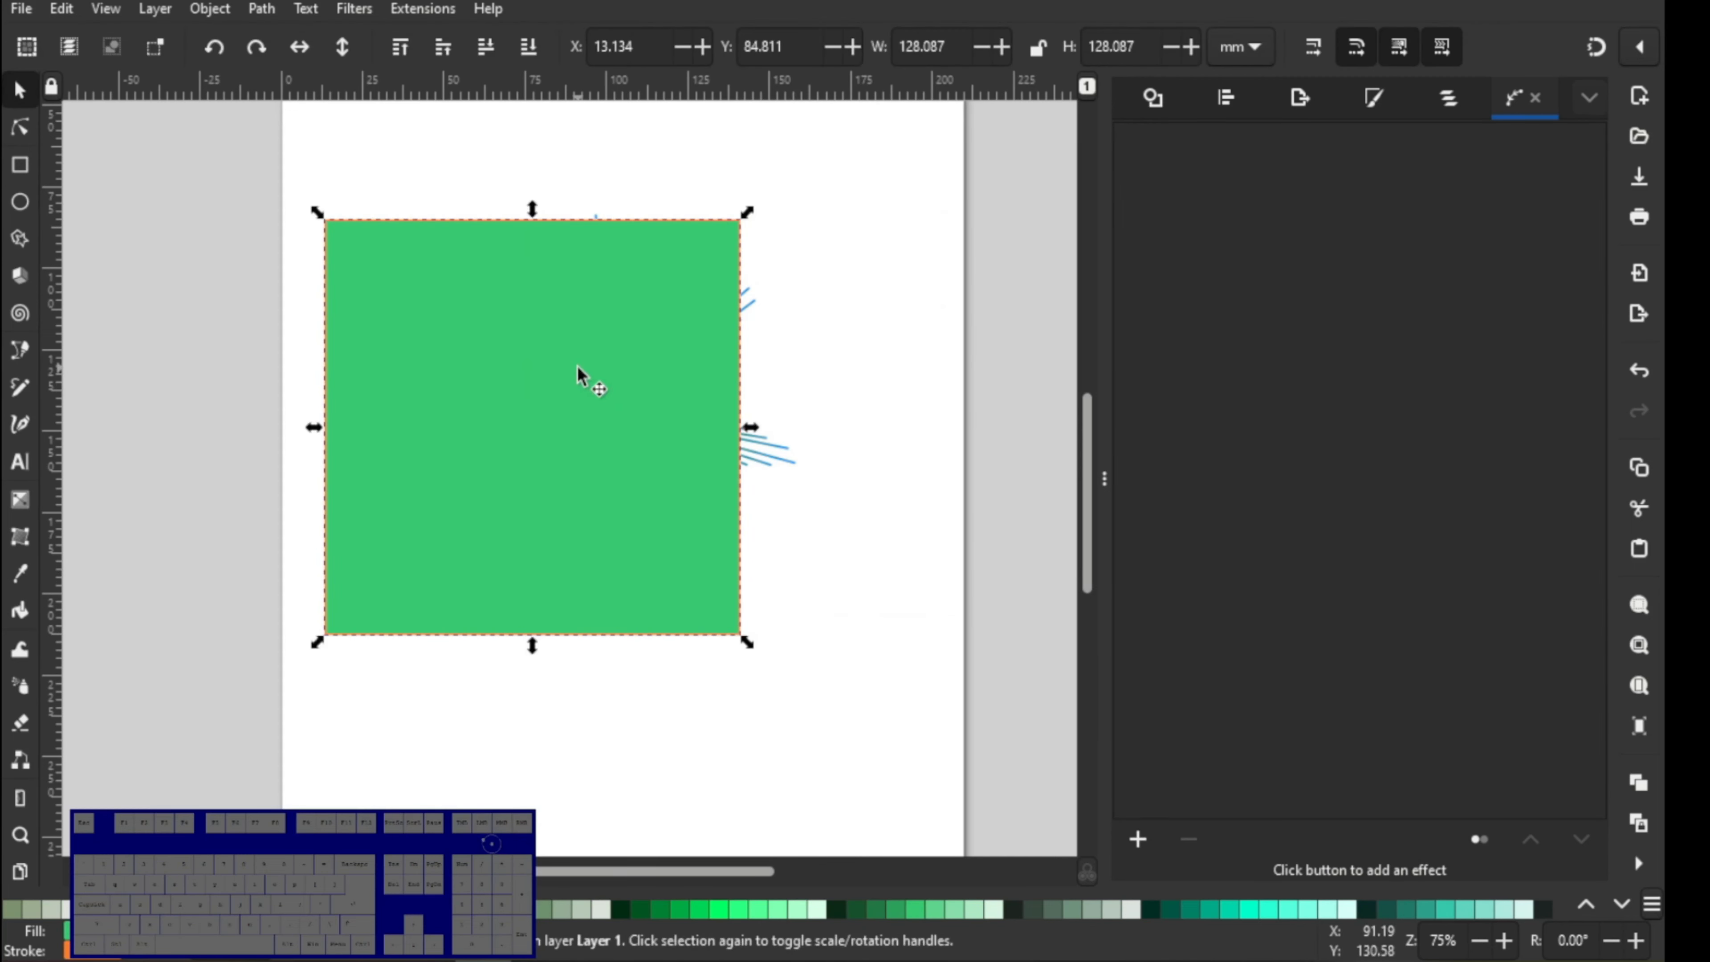
pyautogui.moveTo(578, 367); pyautogui.dragTo(647, 345)
pyautogui.press('End')
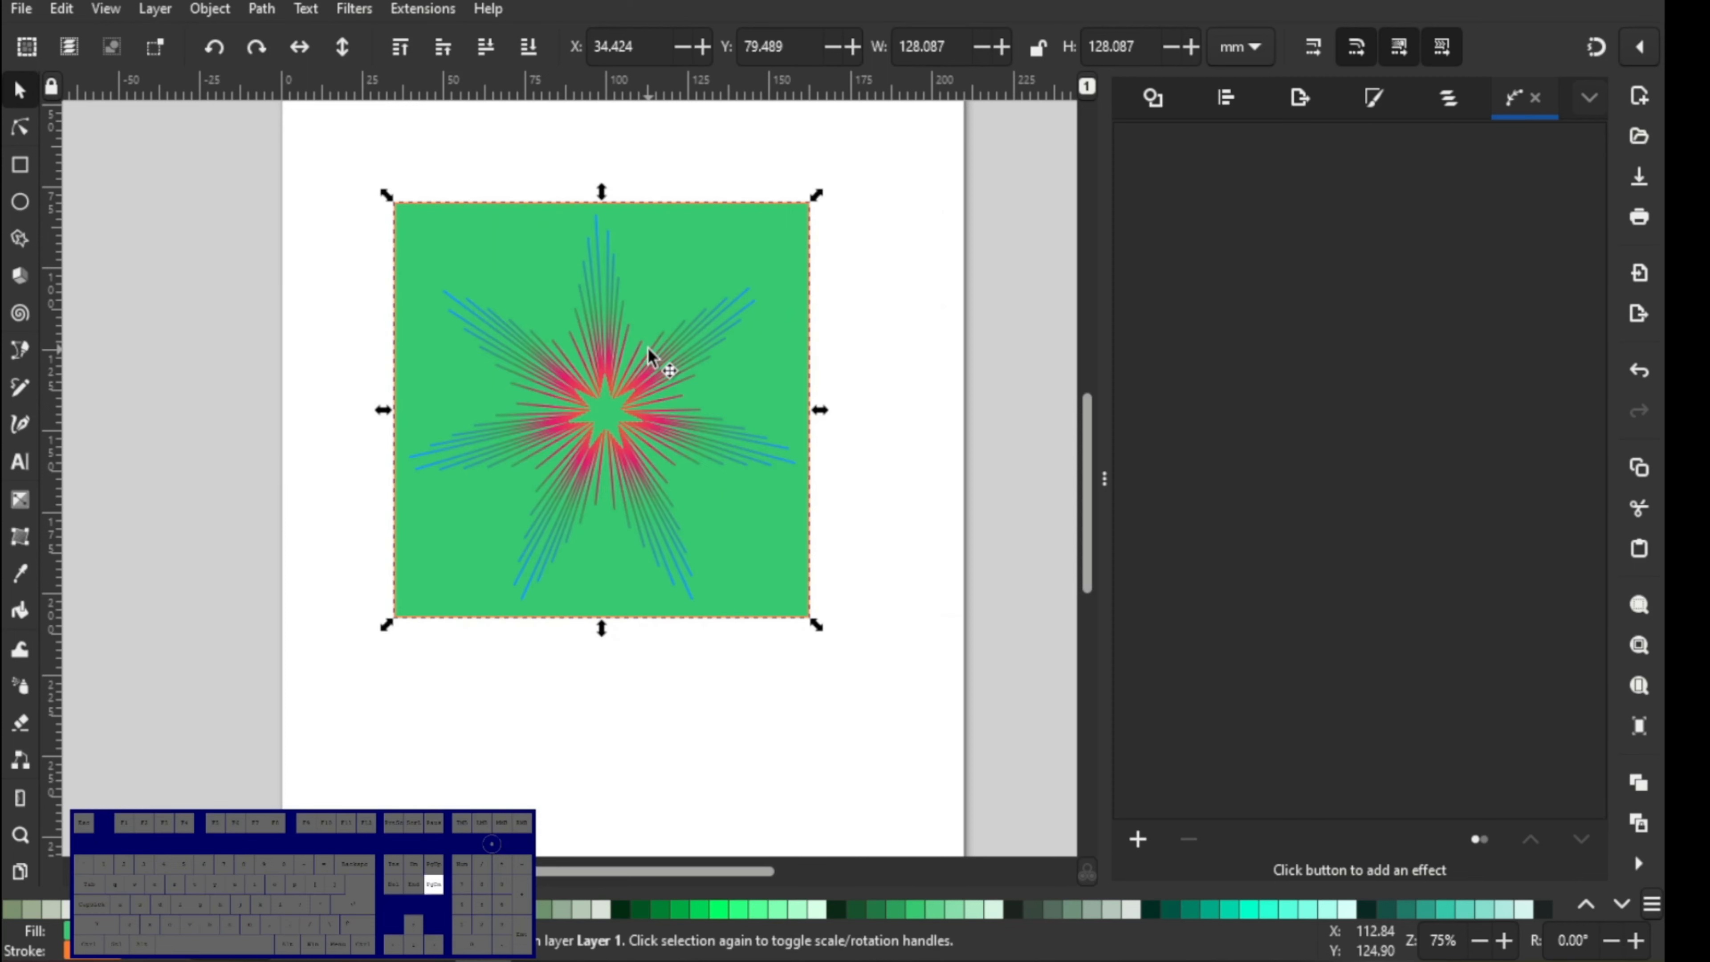
# - Centre the background square on the starburst both horizontally and vertically, relative to the last selected object
pyautogui.keyDown('shift'); pyautogui.click(584, 317); pyautogui.keyUp('shift')
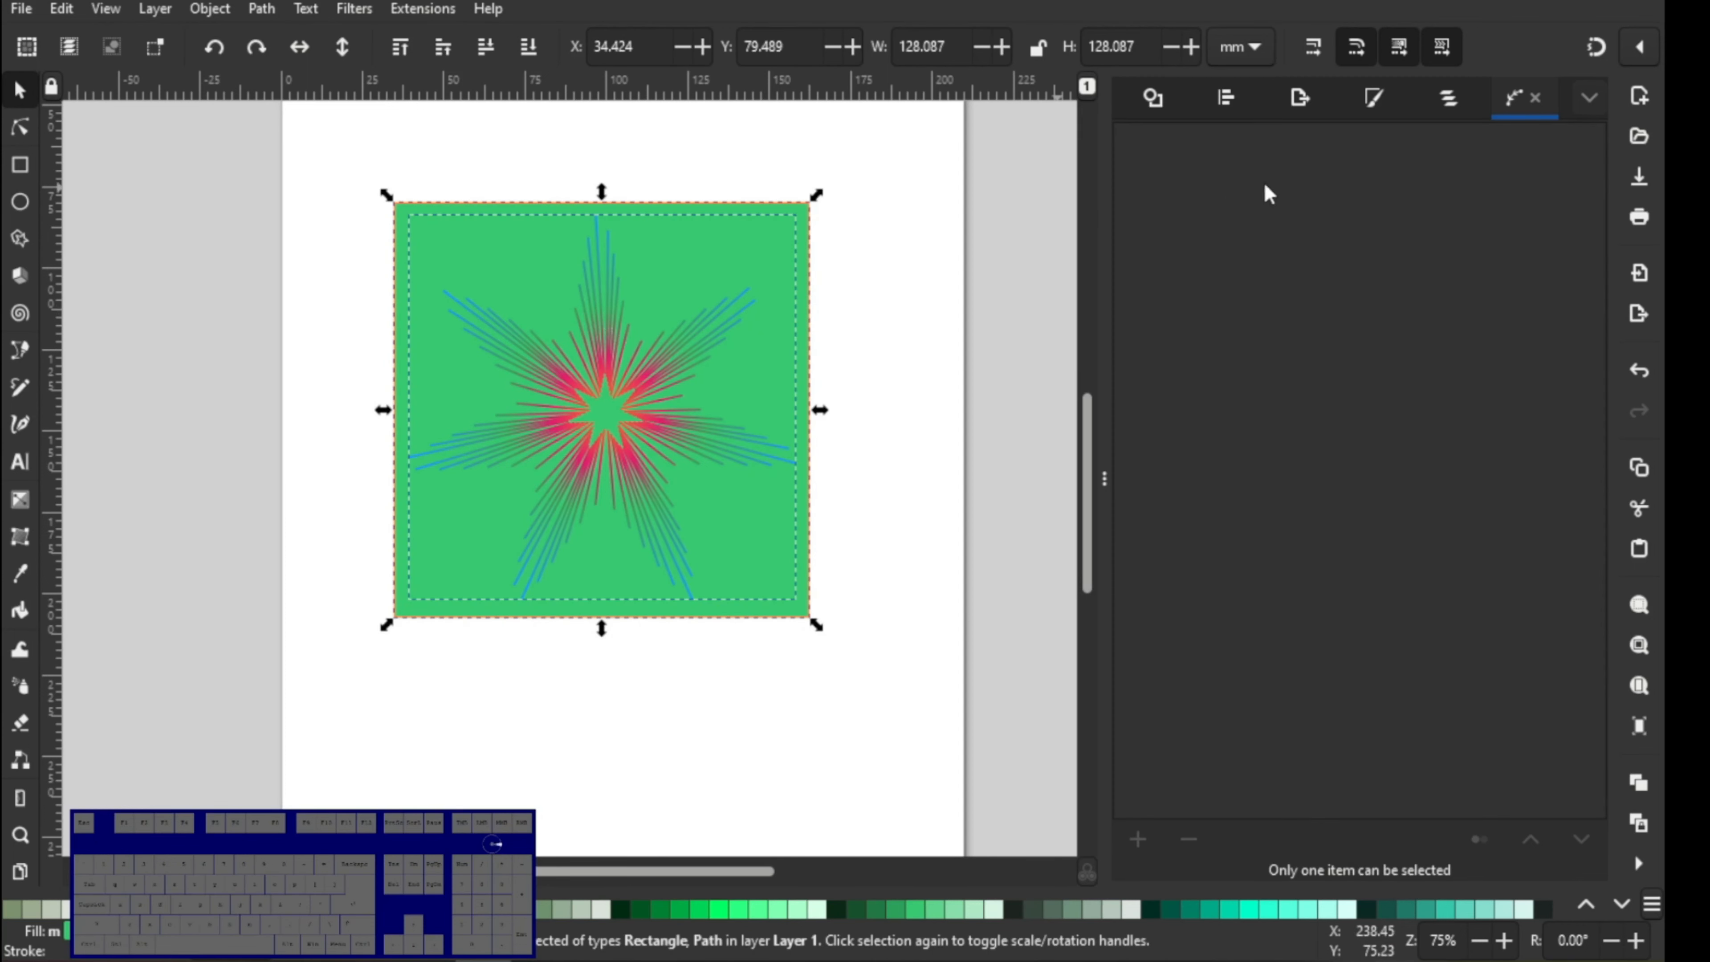
pyautogui.click(1225, 99)
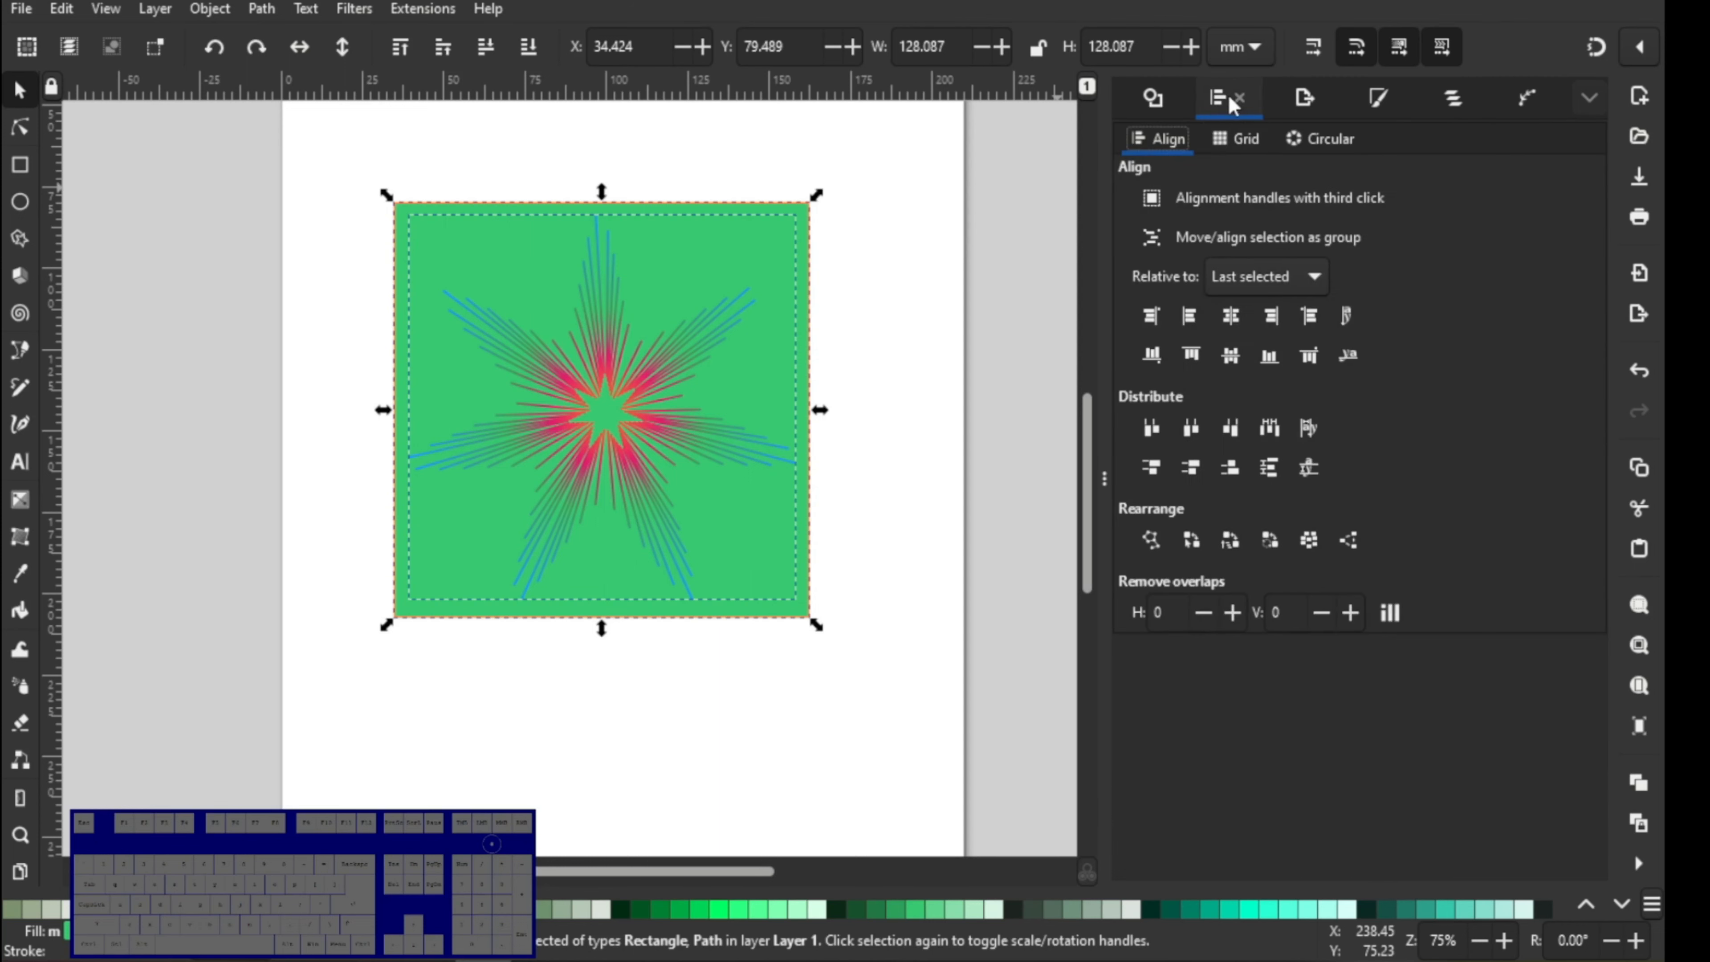
pyautogui.click(1231, 316)
pyautogui.click(1231, 355)
pyautogui.click(885, 283)
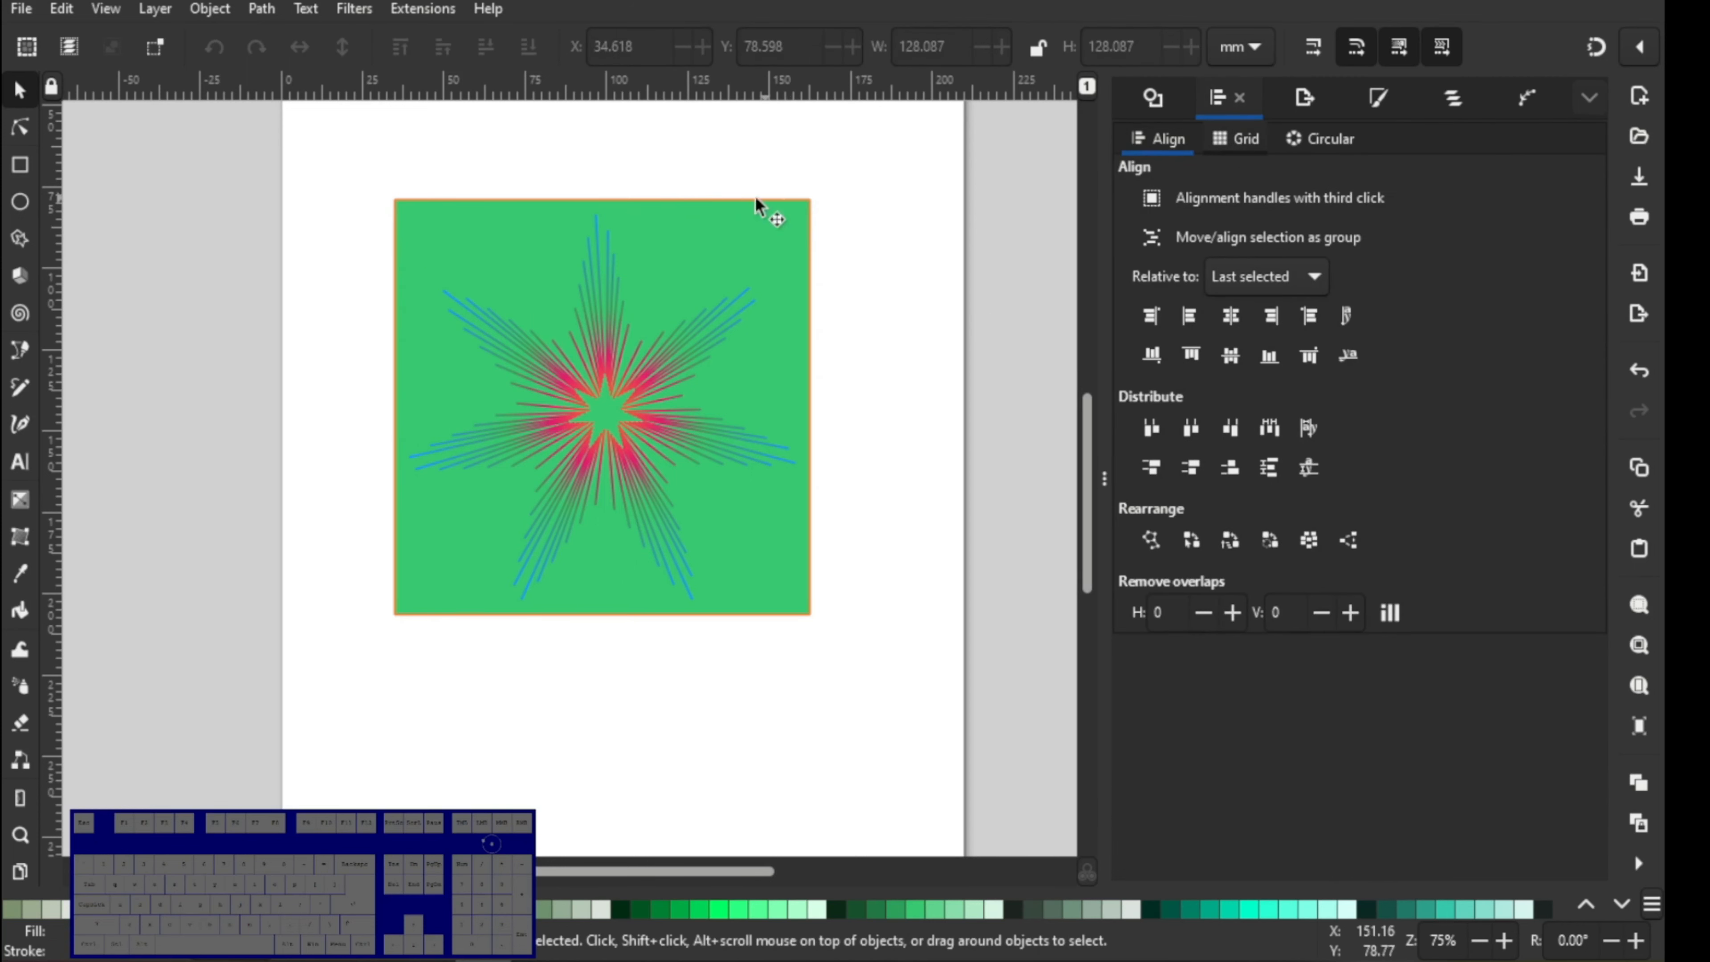
# - Remove the background square's stroke and fill it with a near-black grey from the palette
pyautogui.click(679, 205)
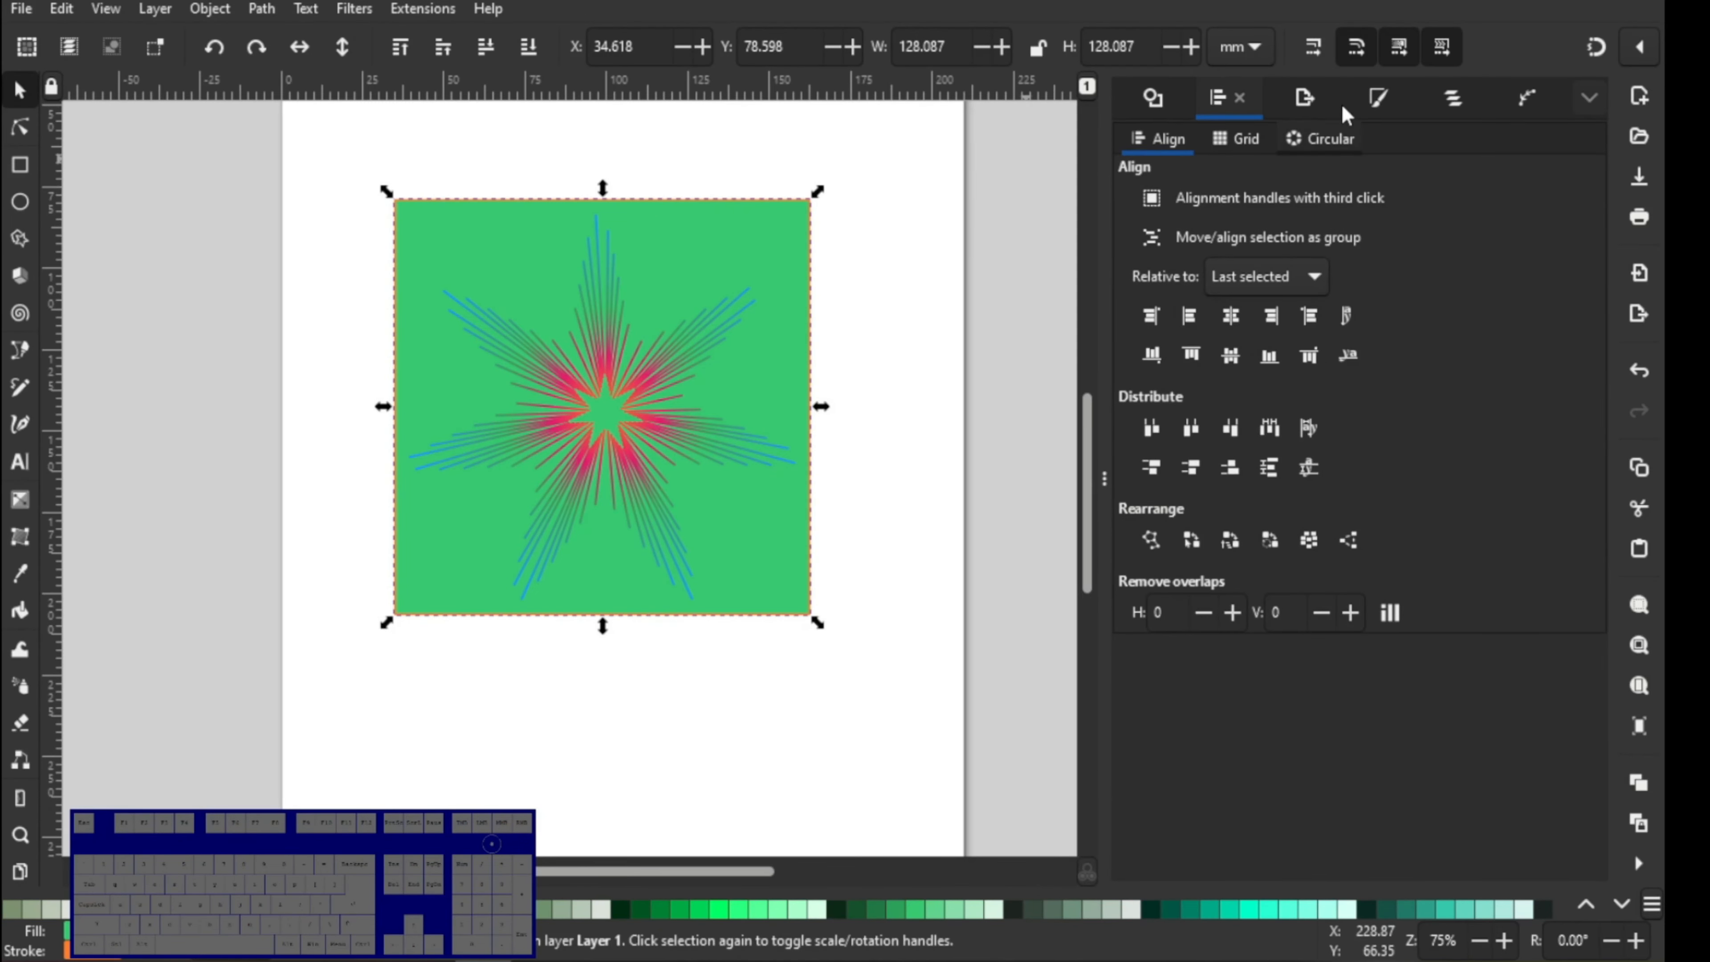
pyautogui.click(1374, 100)
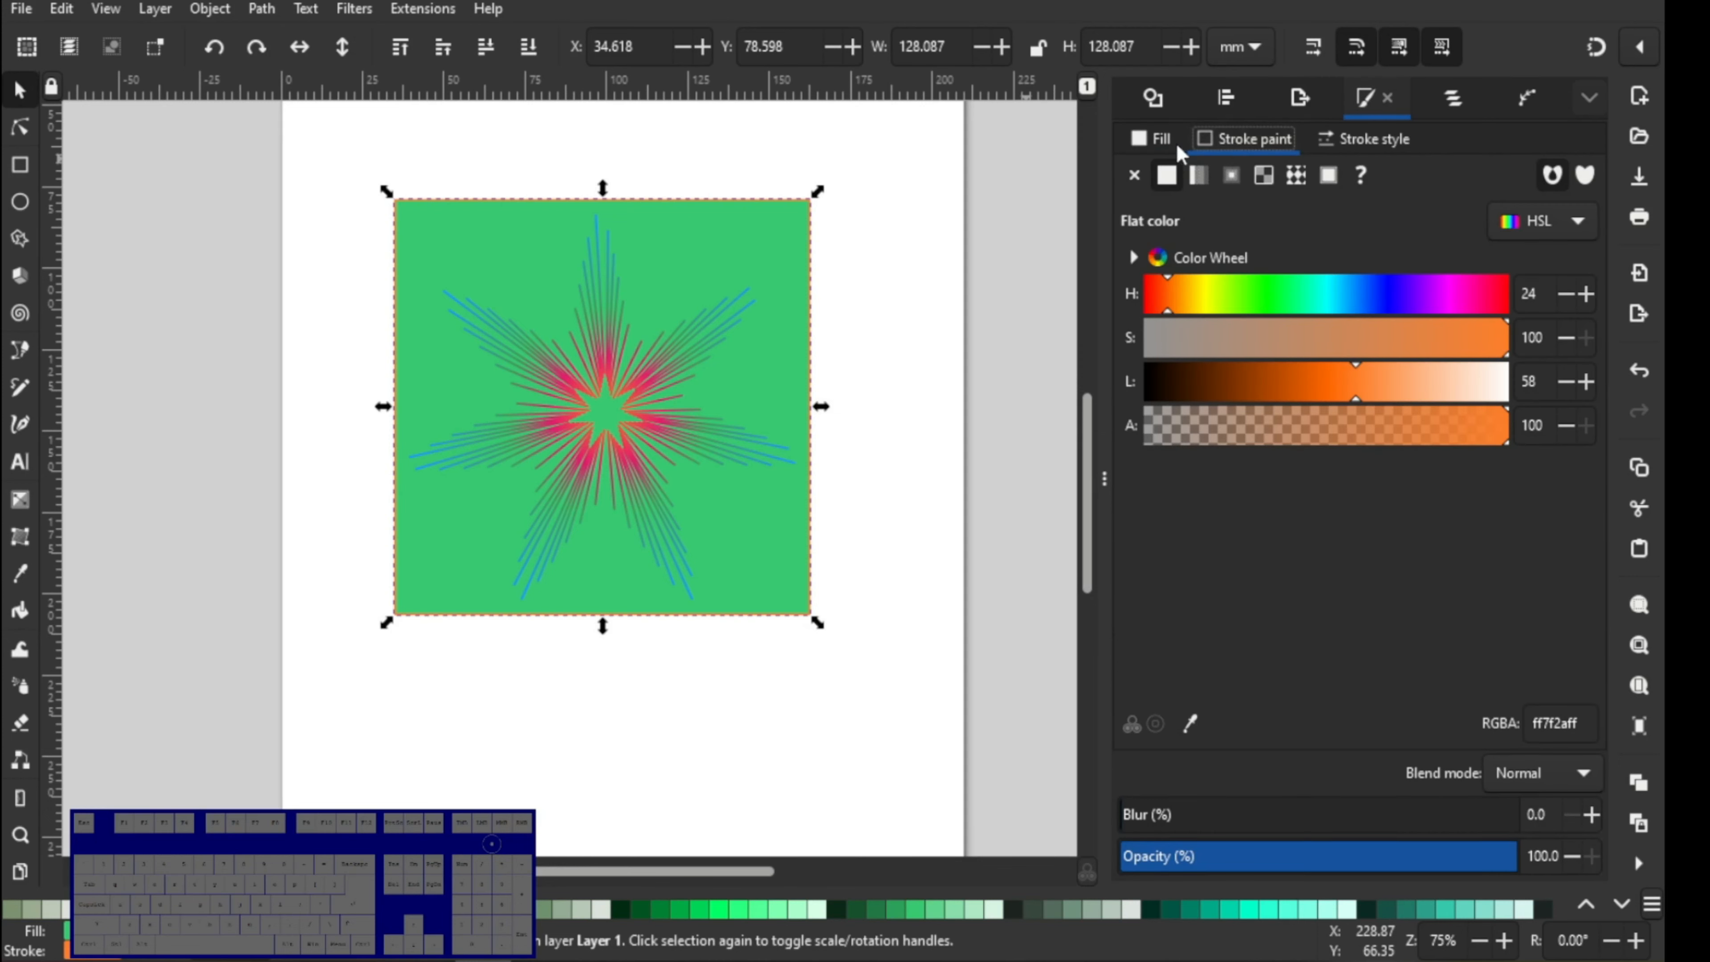
pyautogui.click(1134, 176)
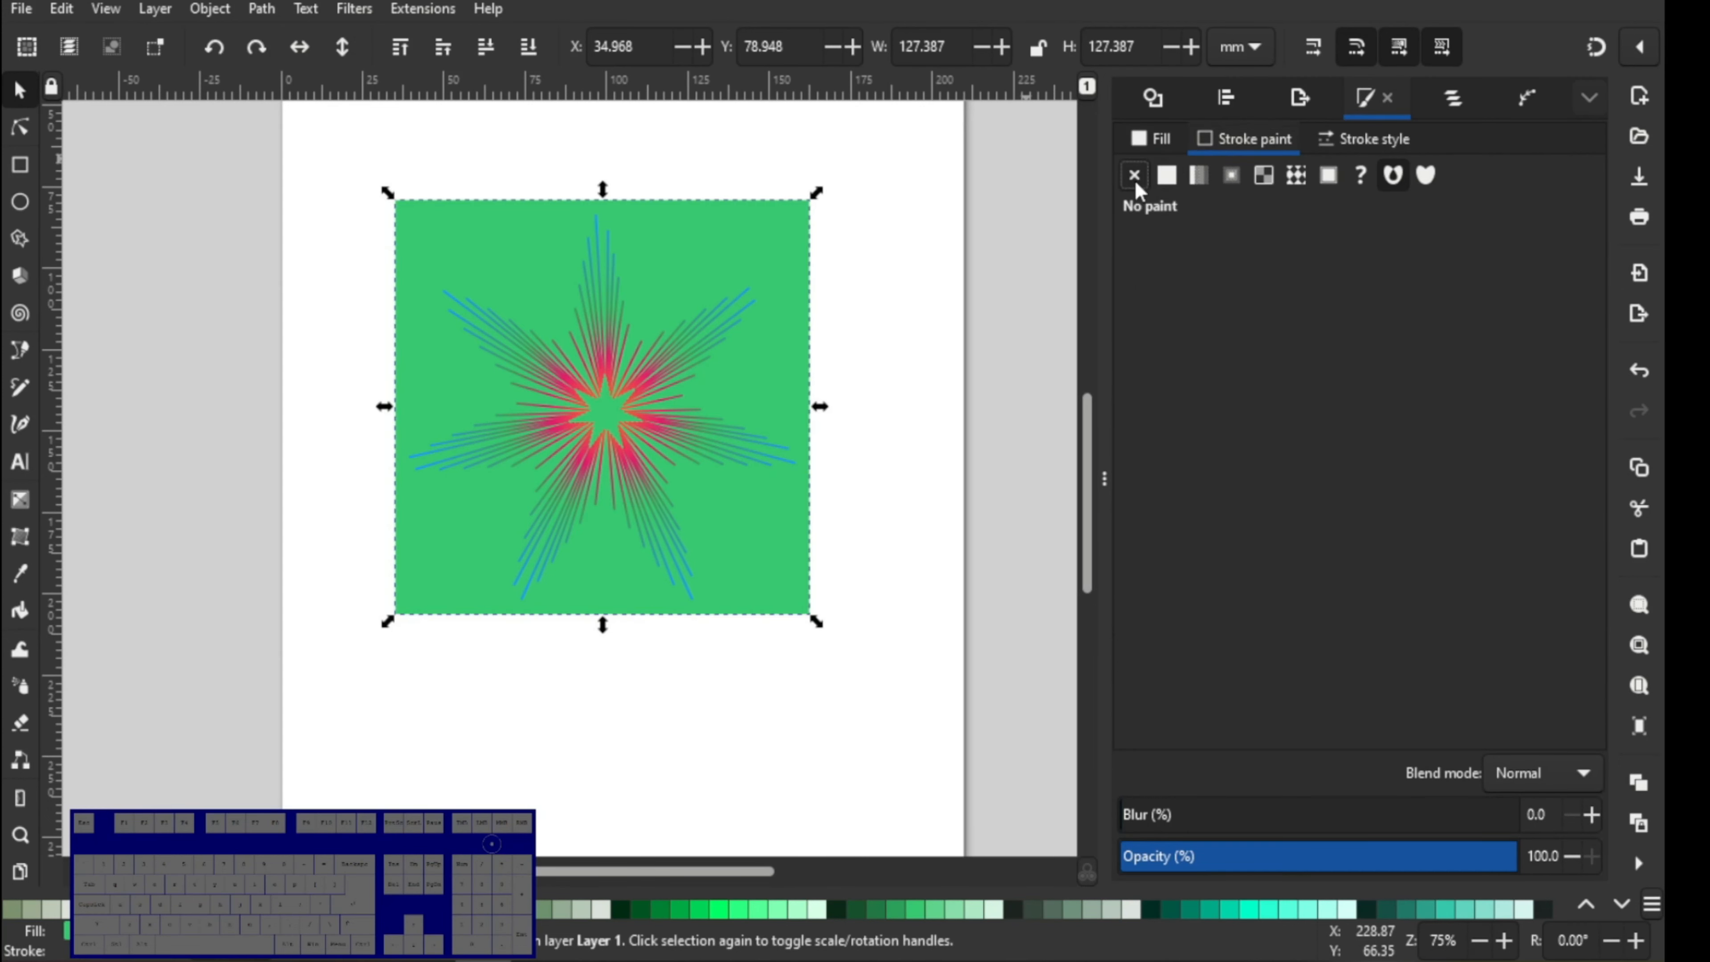
pyautogui.scroll(2, 303, 909)
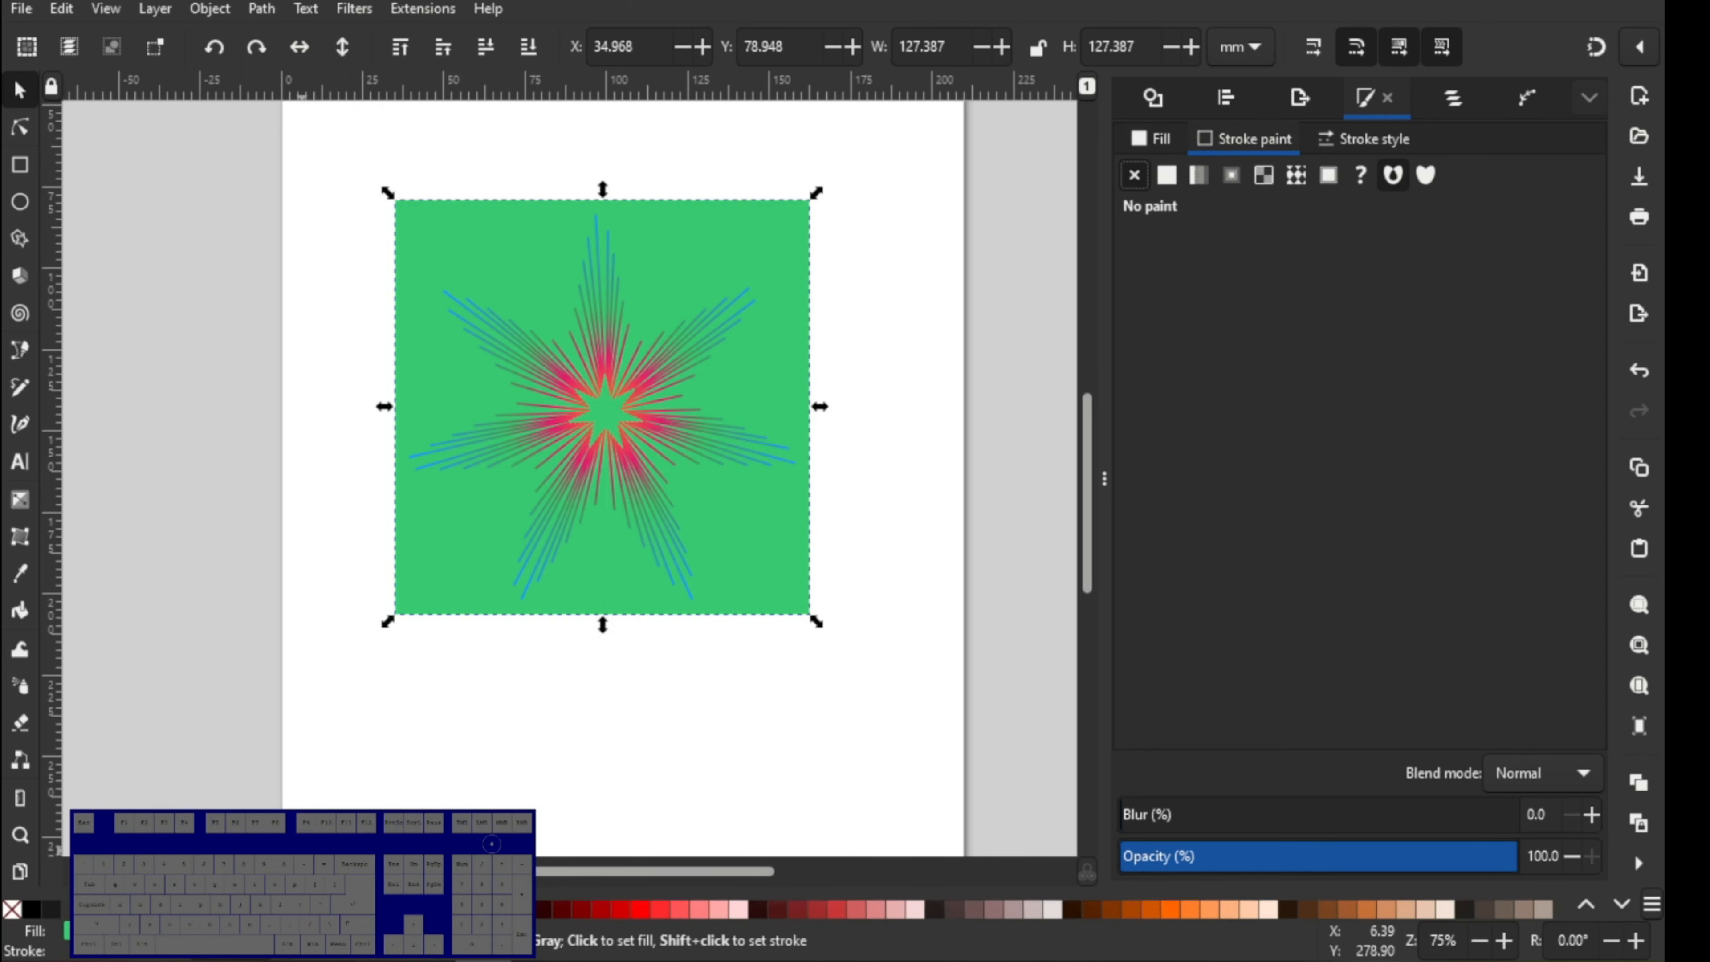
pyautogui.click(53, 905)
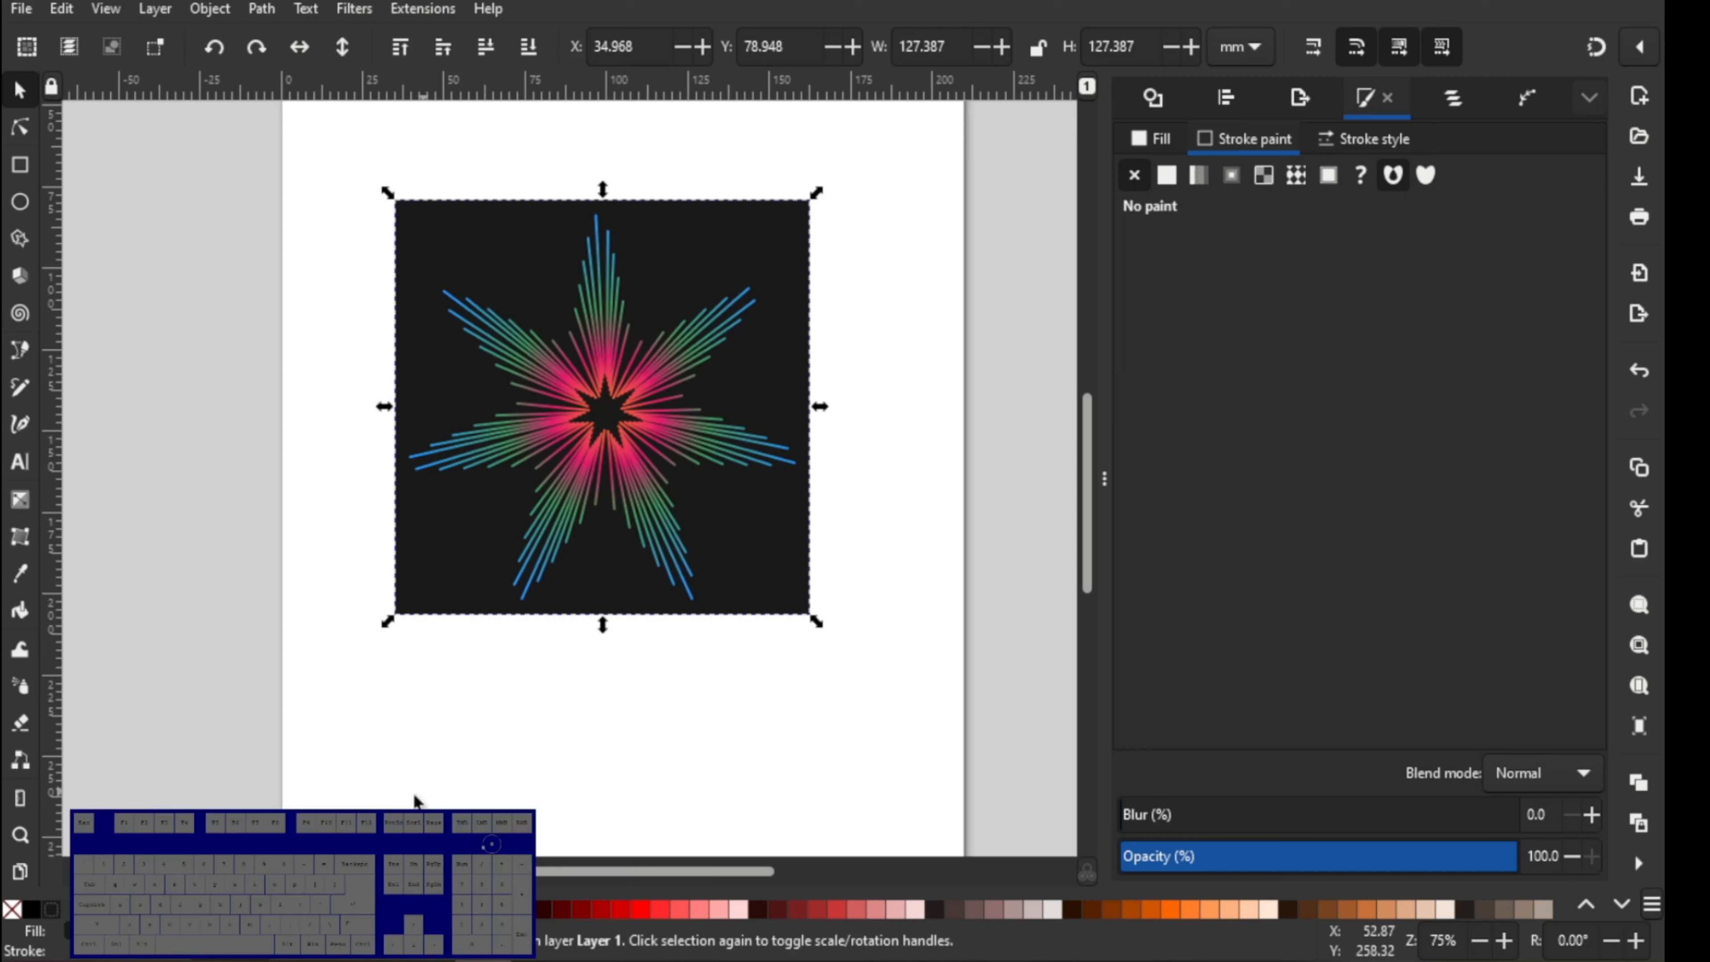
# - Try a lighter 80% grey and then a near-black grey with HSL lightness 13 as the background square's fill
pyautogui.click(65, 911)
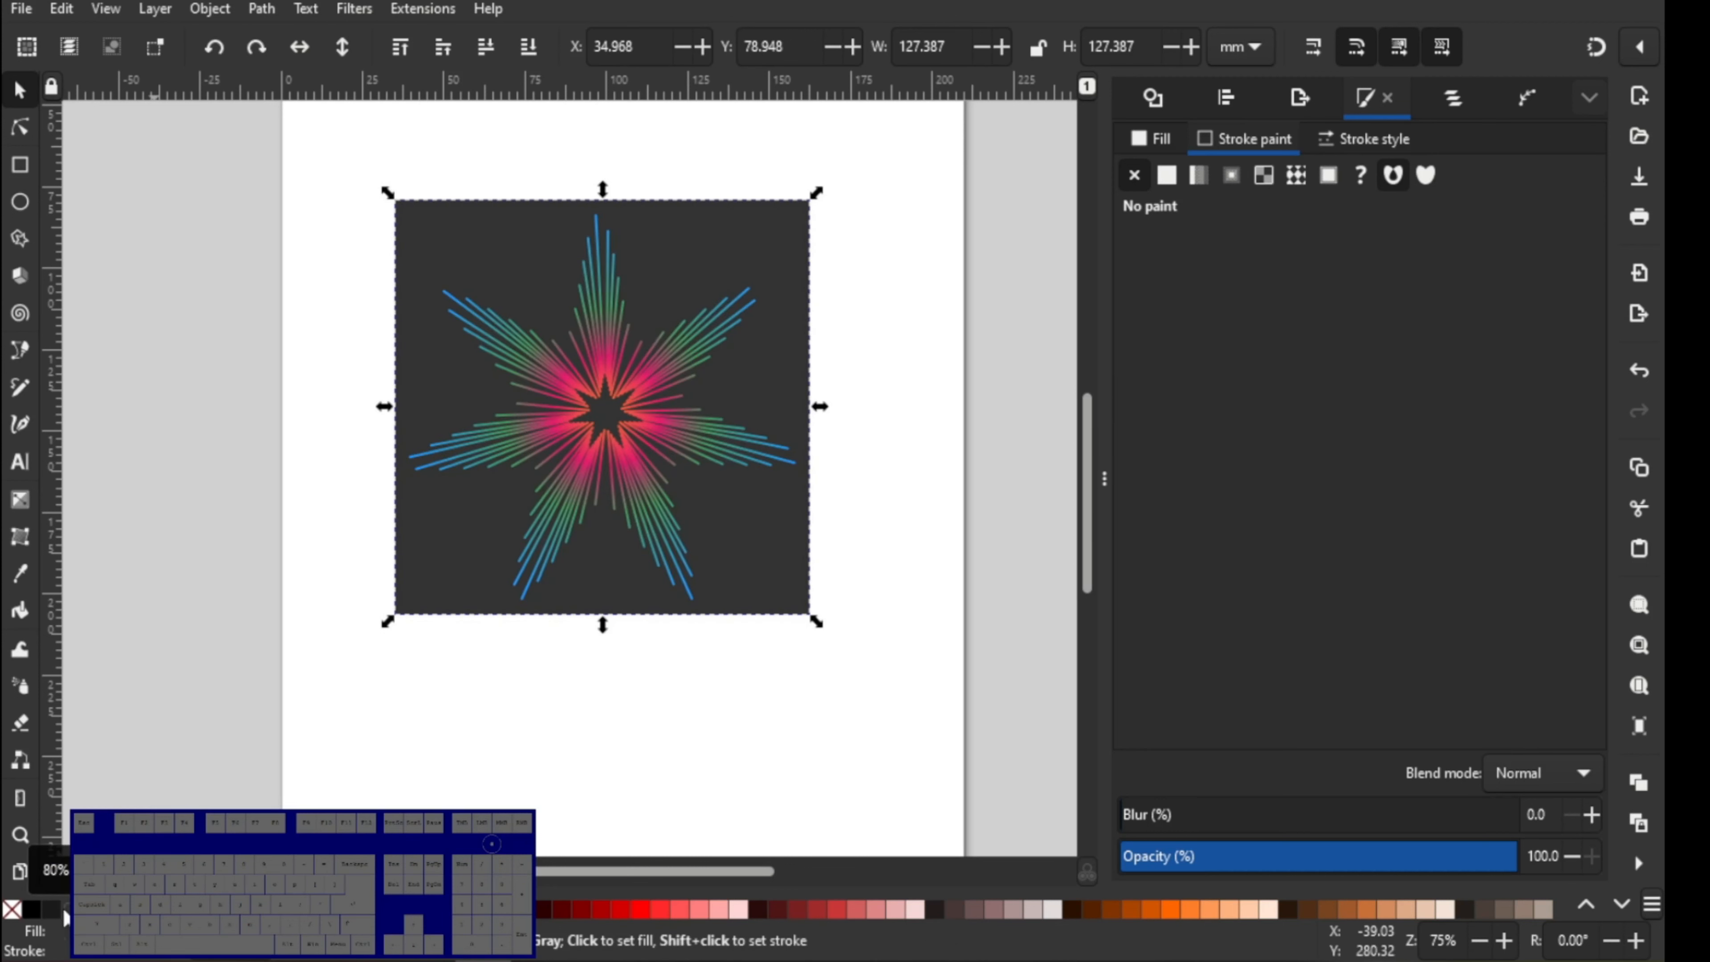
pyautogui.click(53, 909)
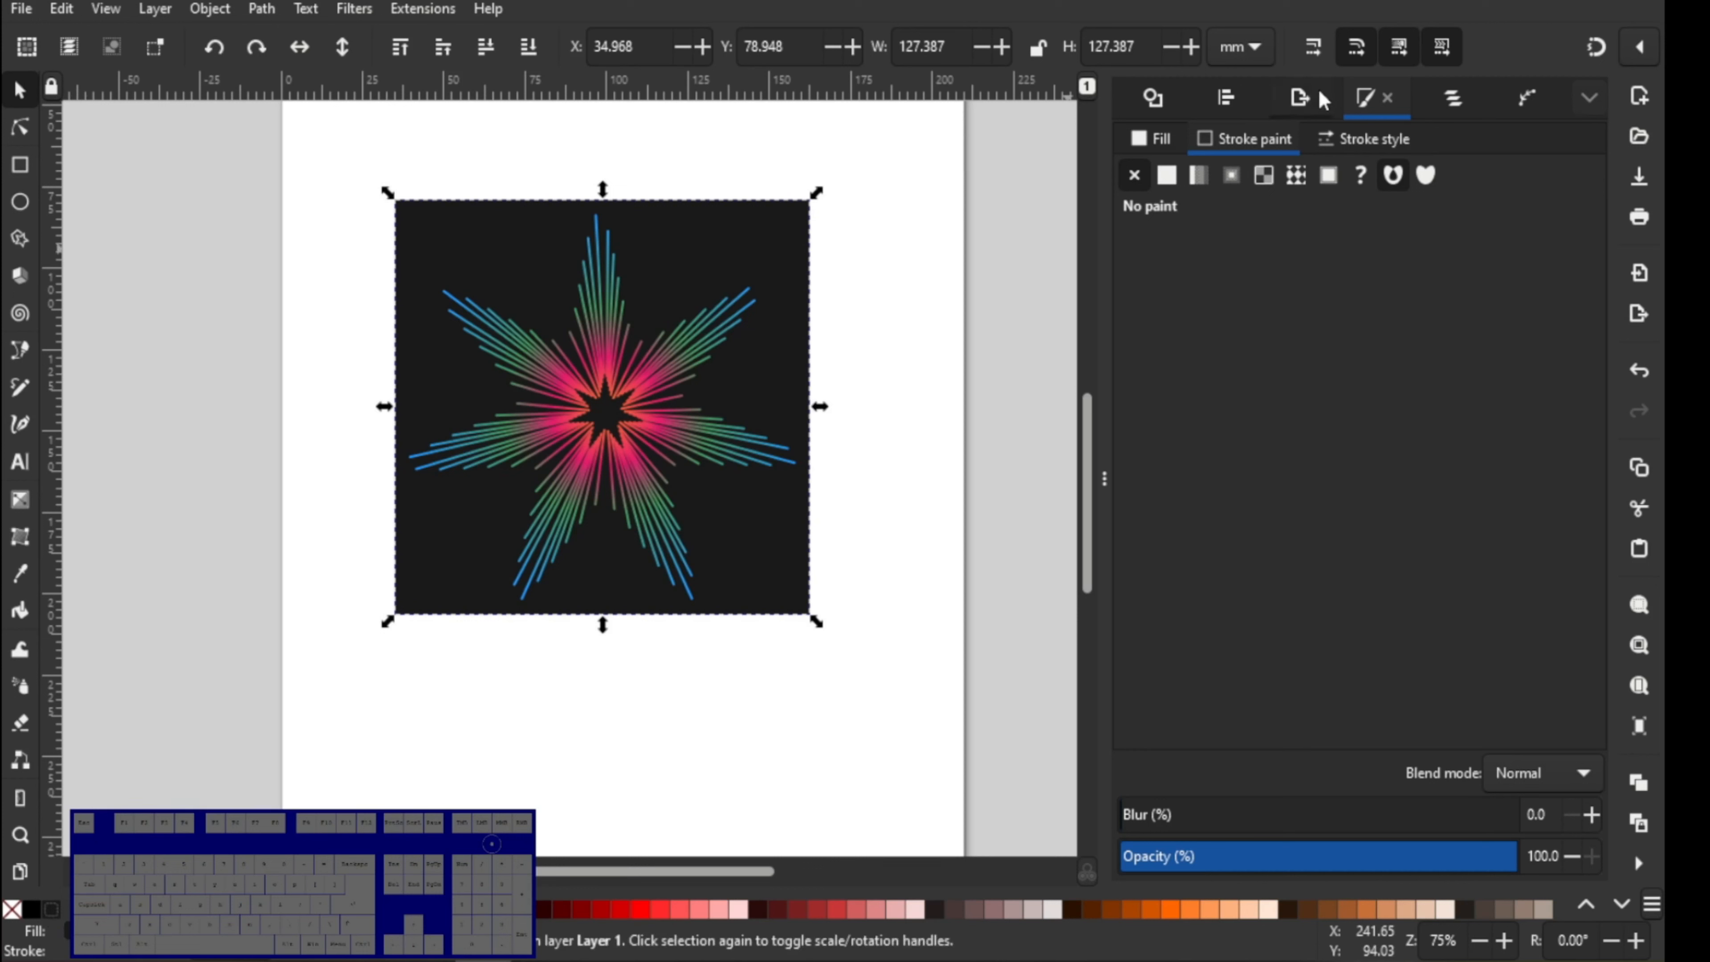
pyautogui.click(1157, 142)
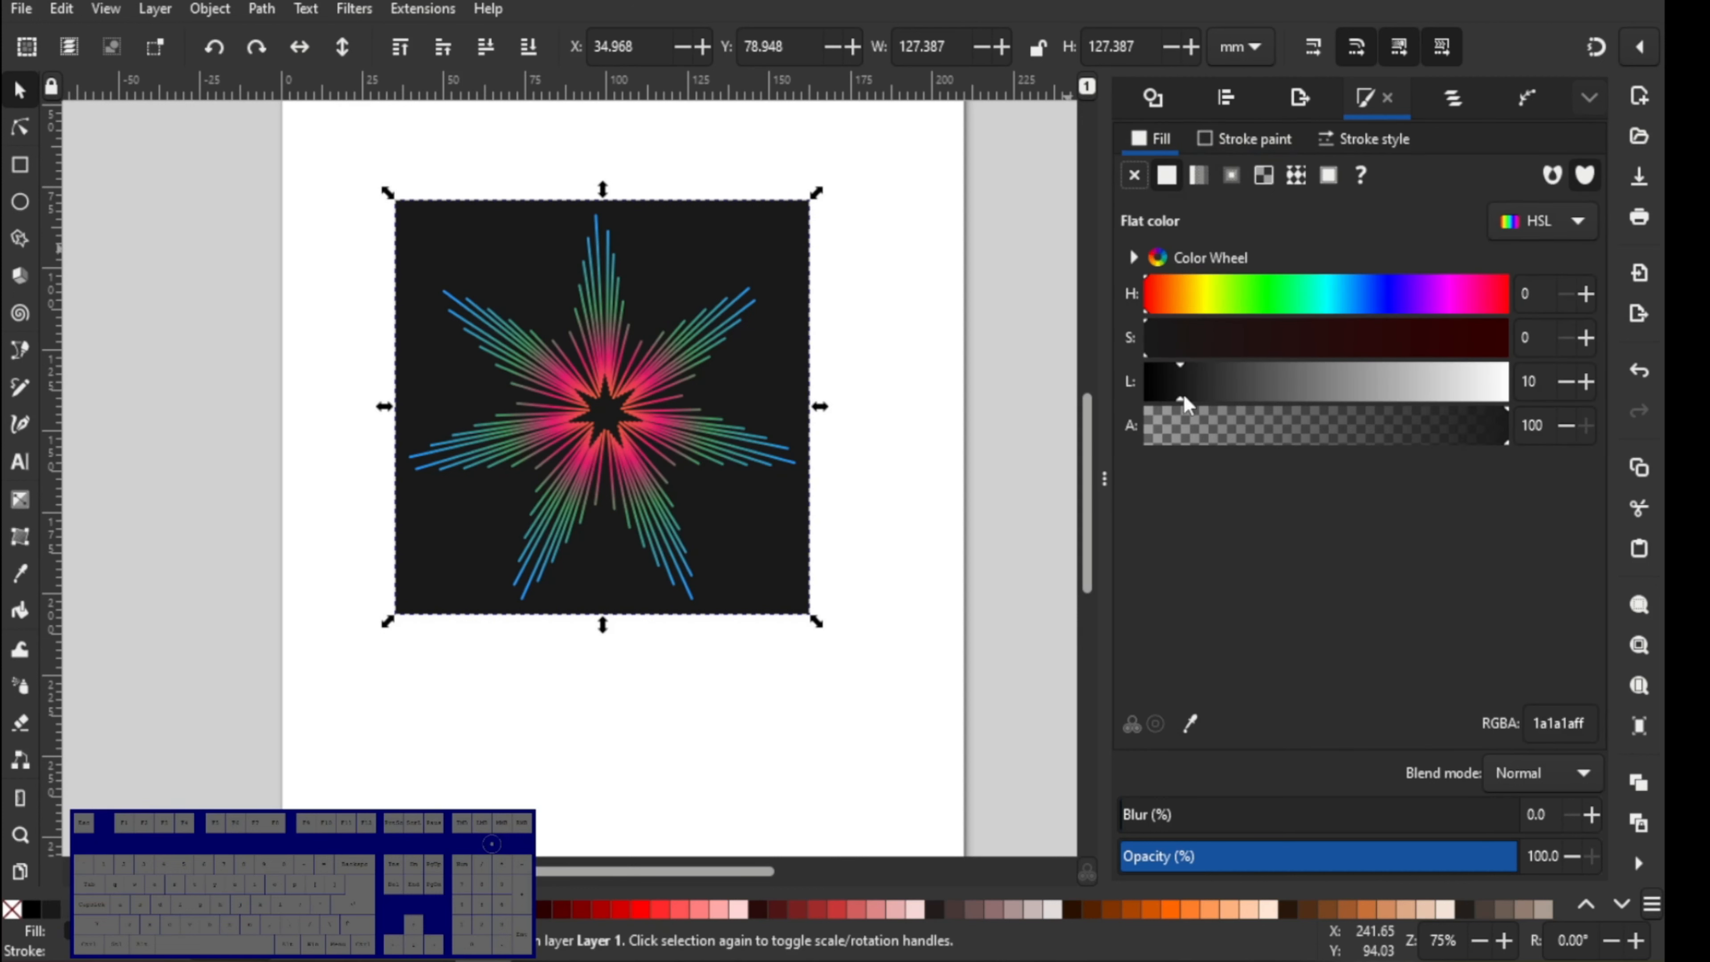
pyautogui.moveTo(1184, 397); pyautogui.dragTo(1191, 398)
# - Try a navy blue palette colour as the background square's fill and darken it to HSL lightness 9
pyautogui.scroll(-6, 1149, 906)
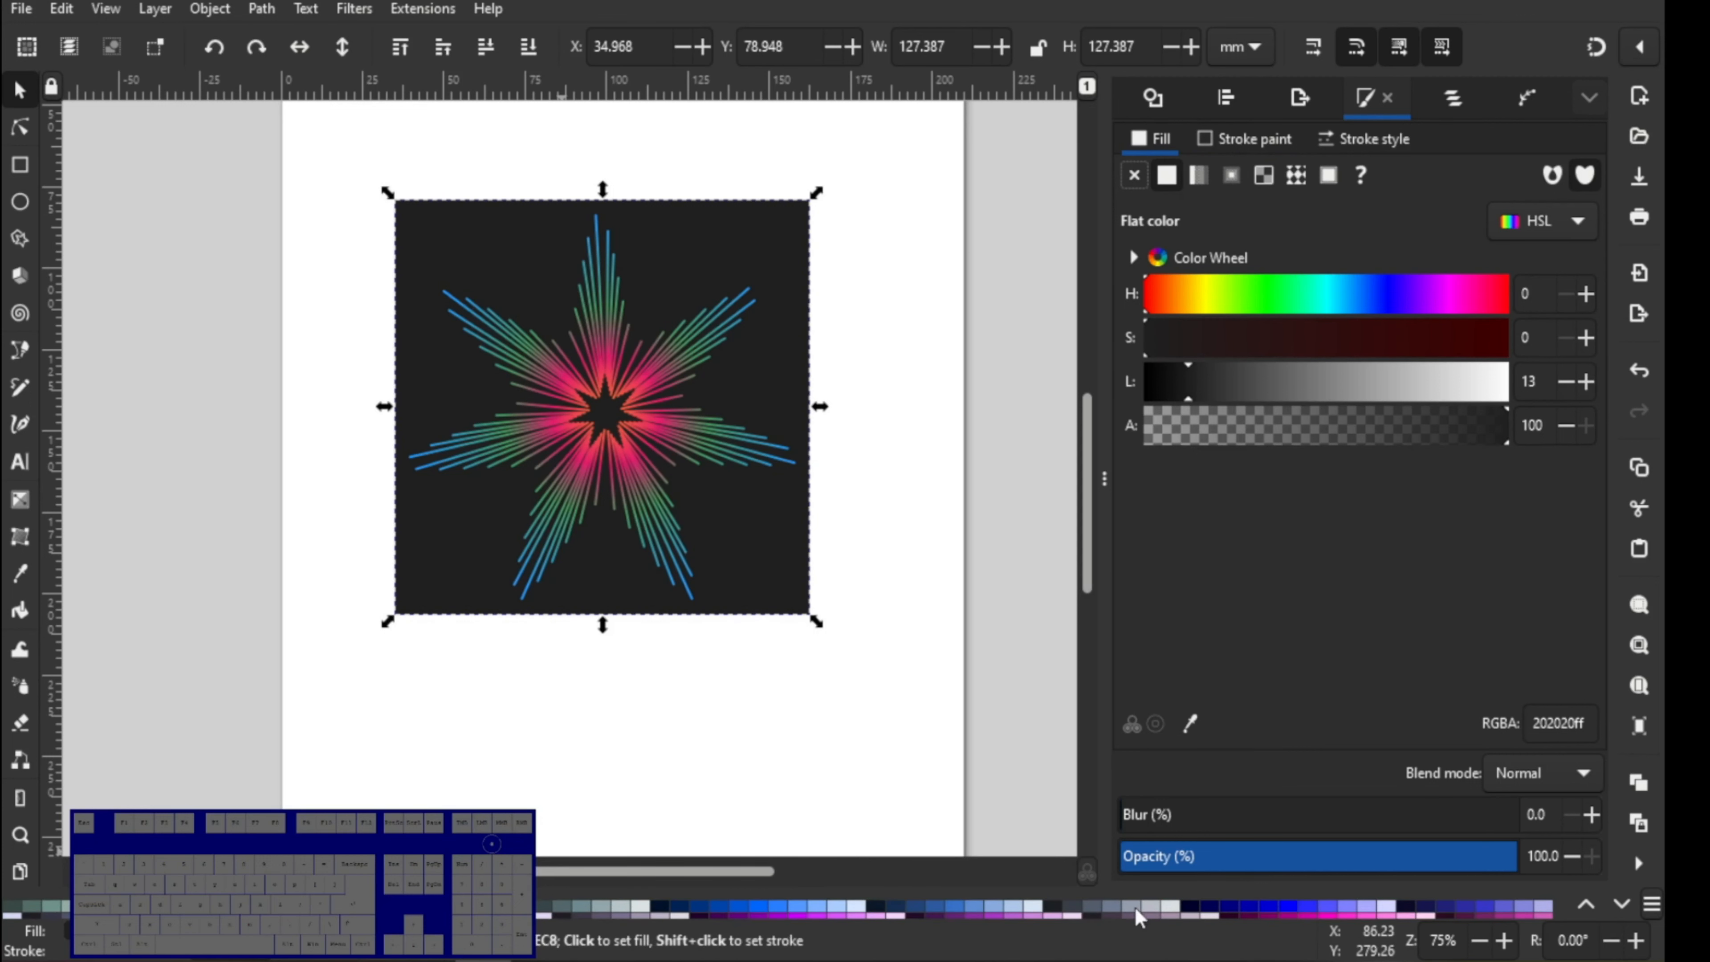
pyautogui.click(1204, 904)
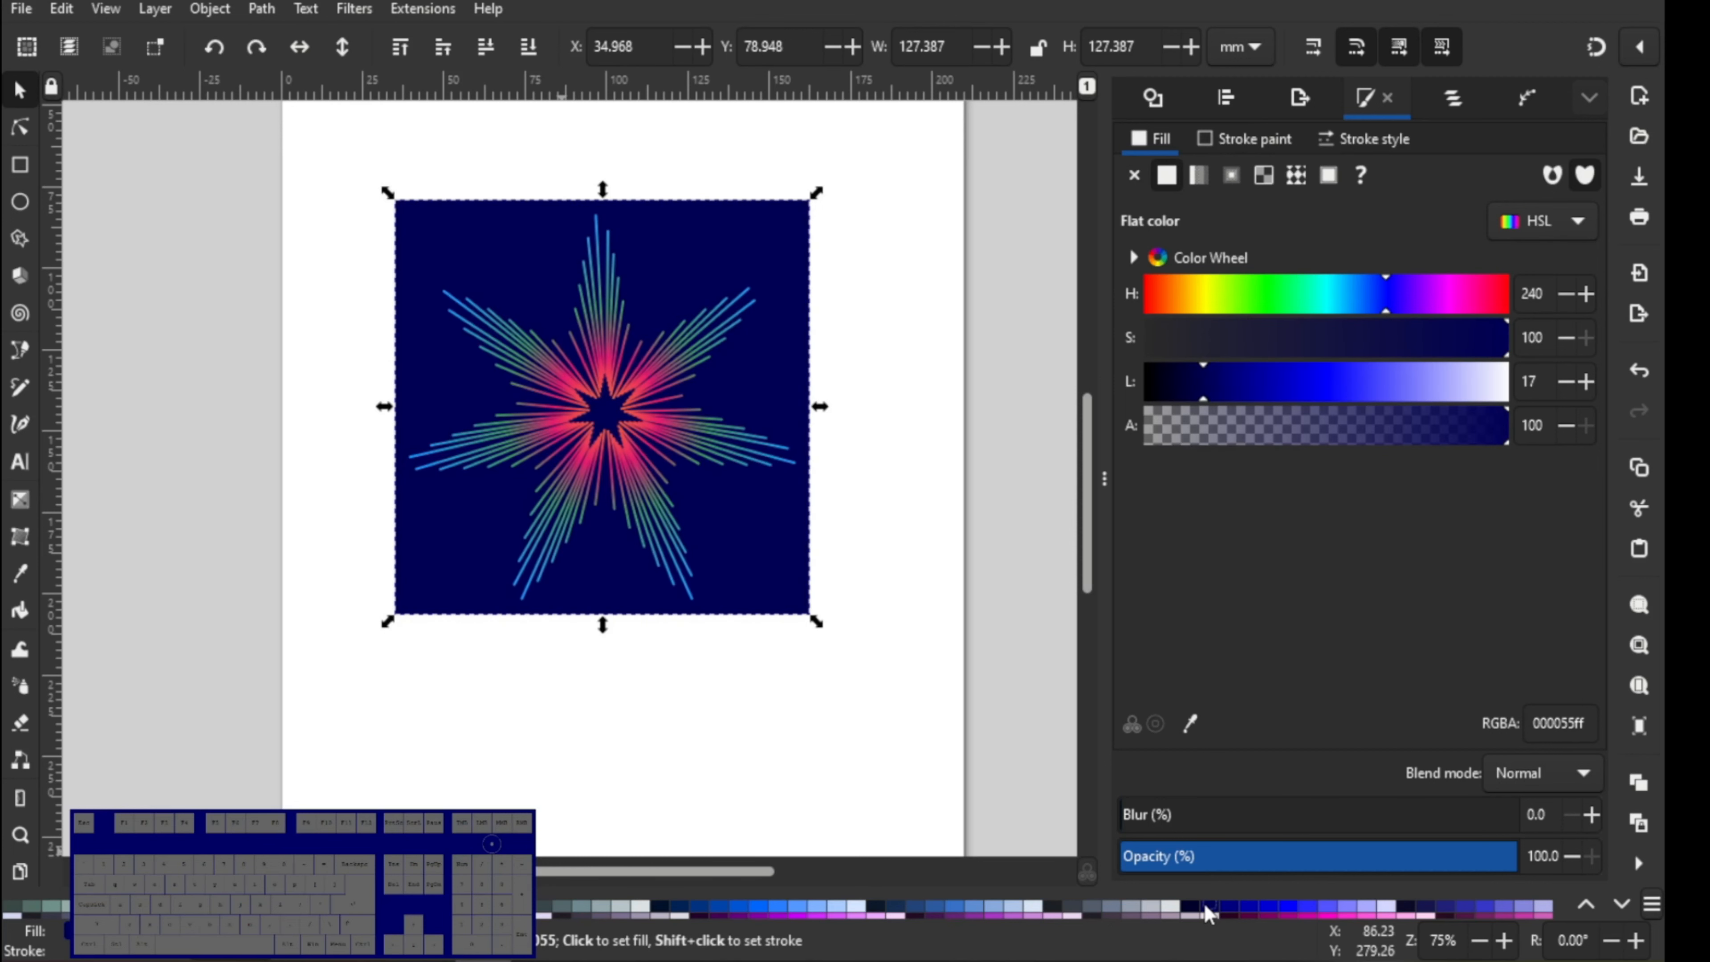
pyautogui.click(1202, 393)
pyautogui.moveTo(1182, 396); pyautogui.dragTo(1178, 396)
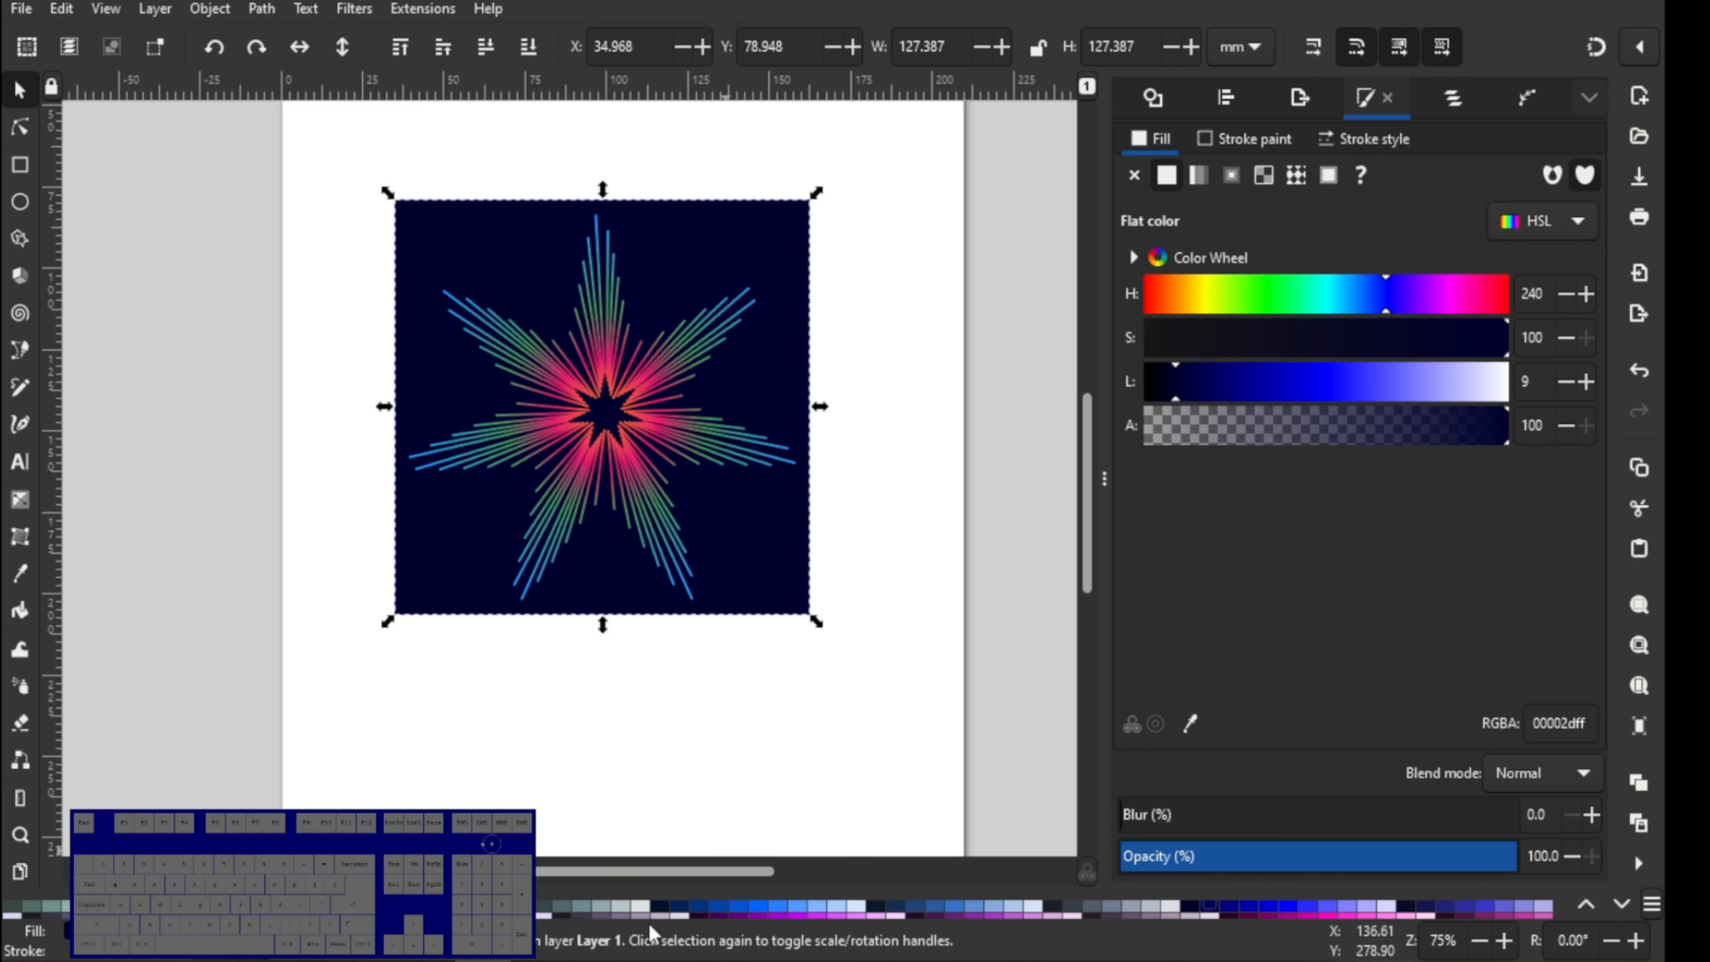
# - Fill the background square with the dark slate palette colour 1c2224 and deselect it to check the starburst
pyautogui.click(1052, 906)
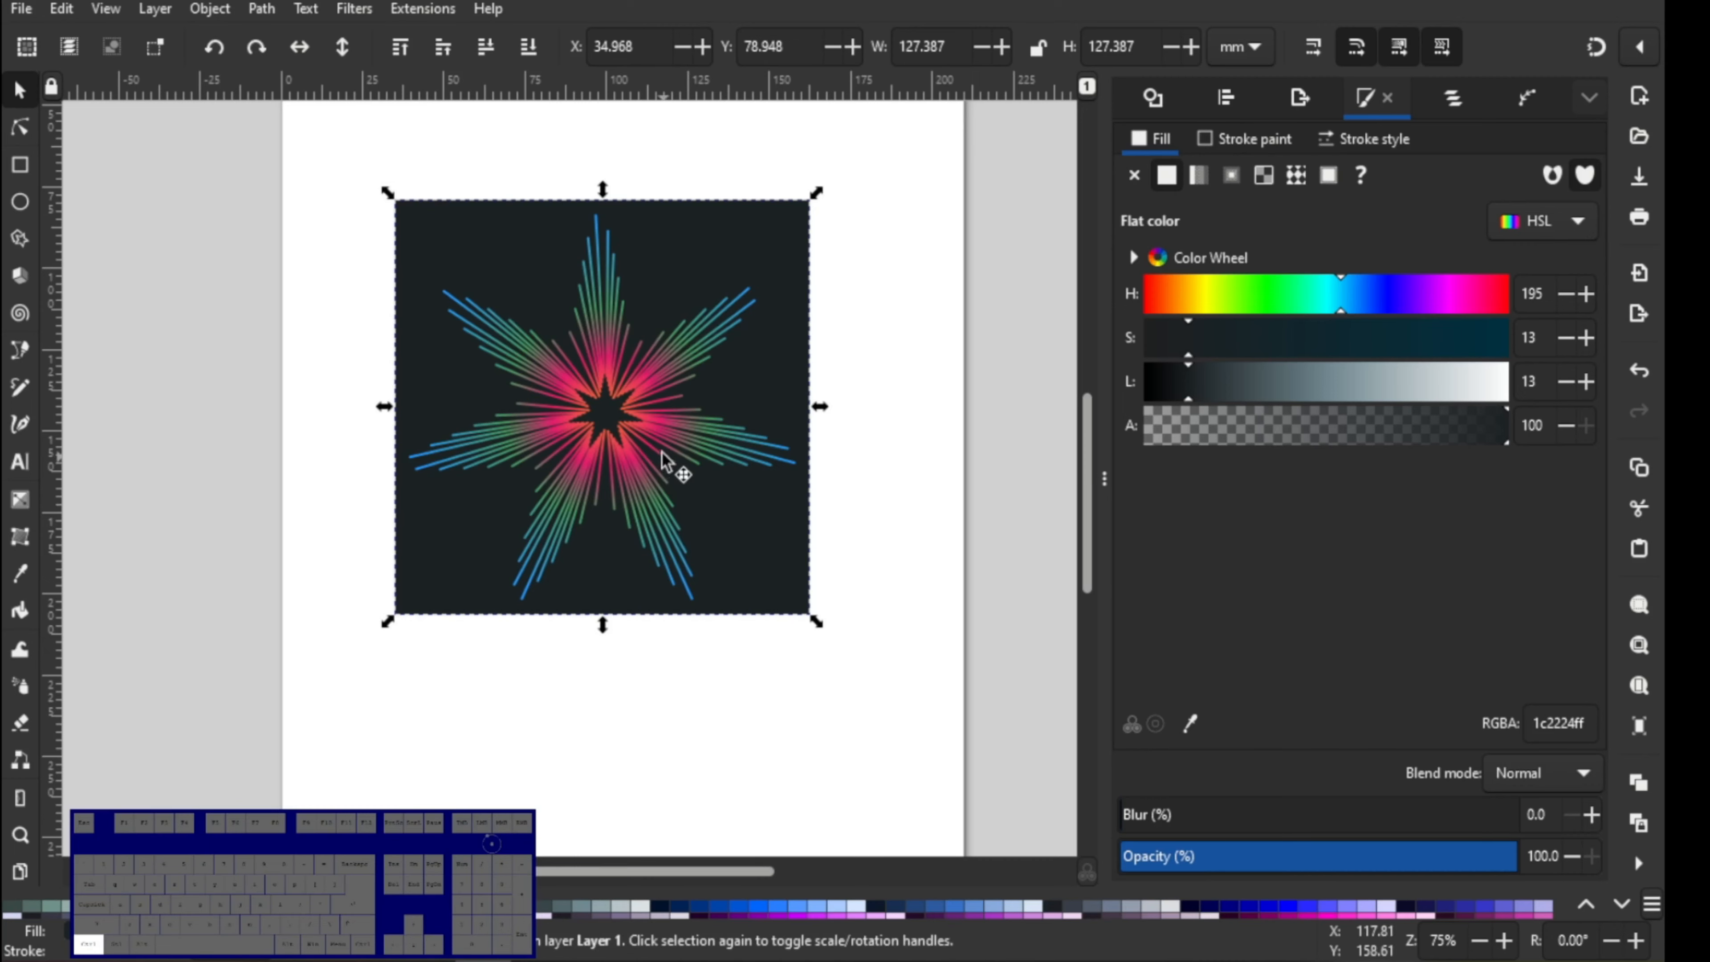
pyautogui.scroll(2, 661, 452)
pyautogui.scroll(-2, 668, 512)
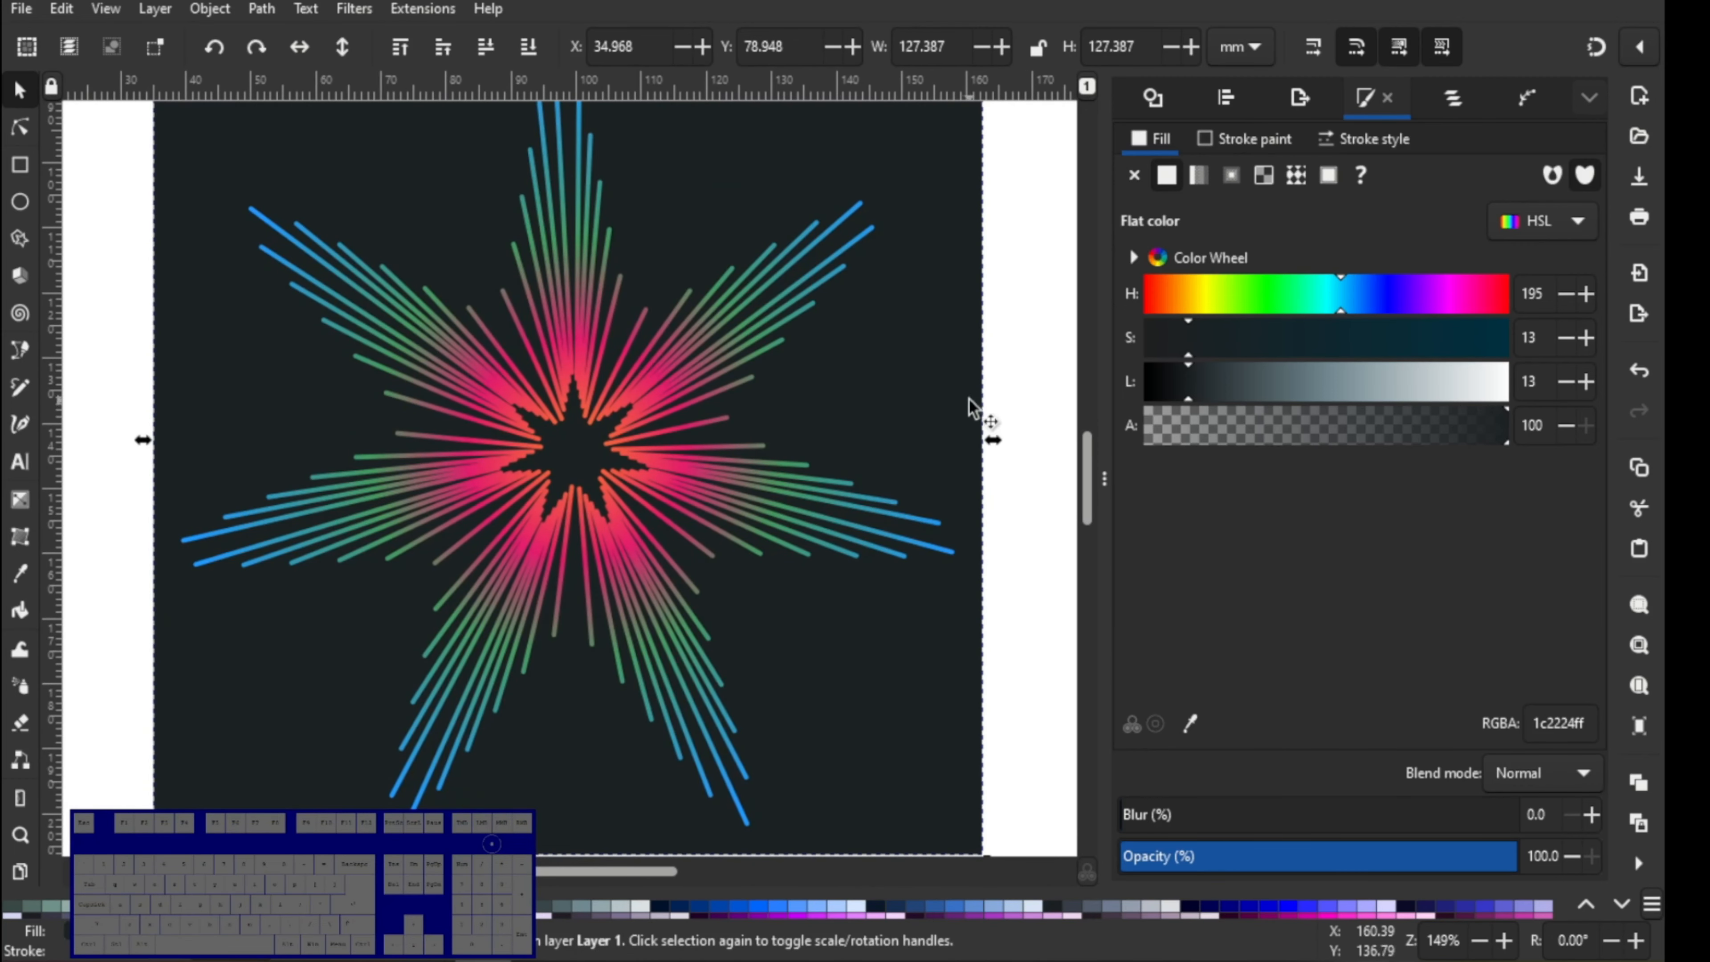
pyautogui.click(1008, 337)
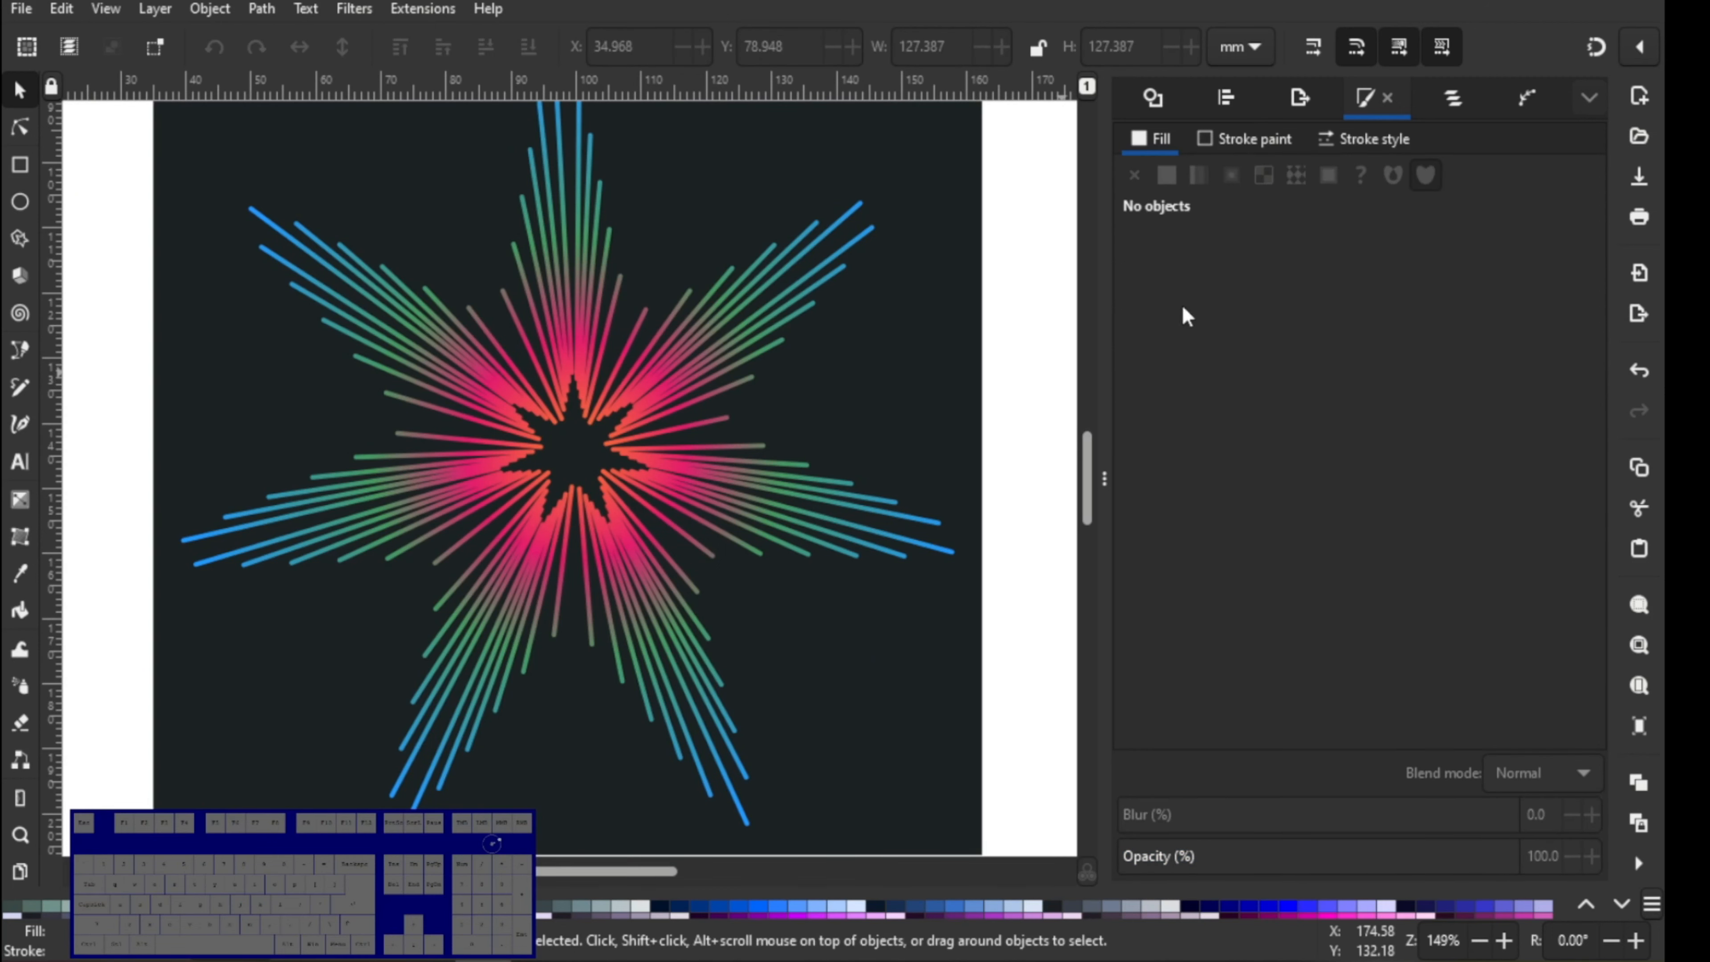
pyautogui.hscroll(-5, 1030, 492)
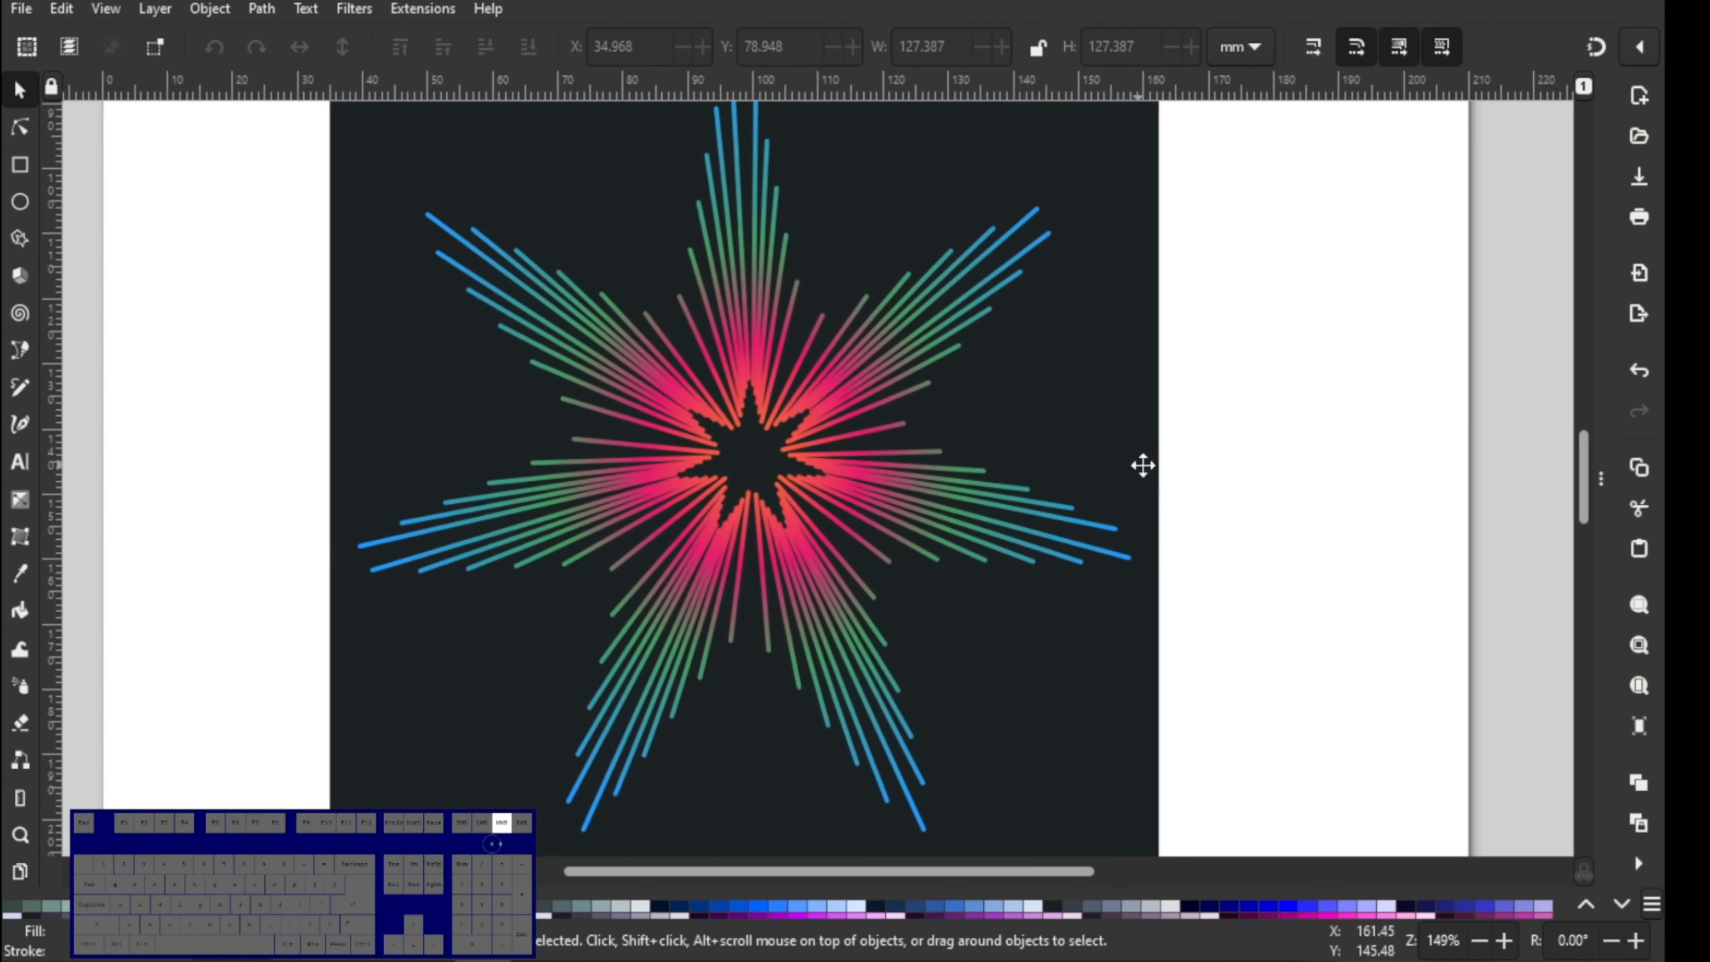
pyautogui.scroll(-1, 1155, 485)
pyautogui.scroll(1, 1149, 485)
# - Open the About Inkscape window to check the program version, move it over the artwork, and close it
pyautogui.click(497, 7)
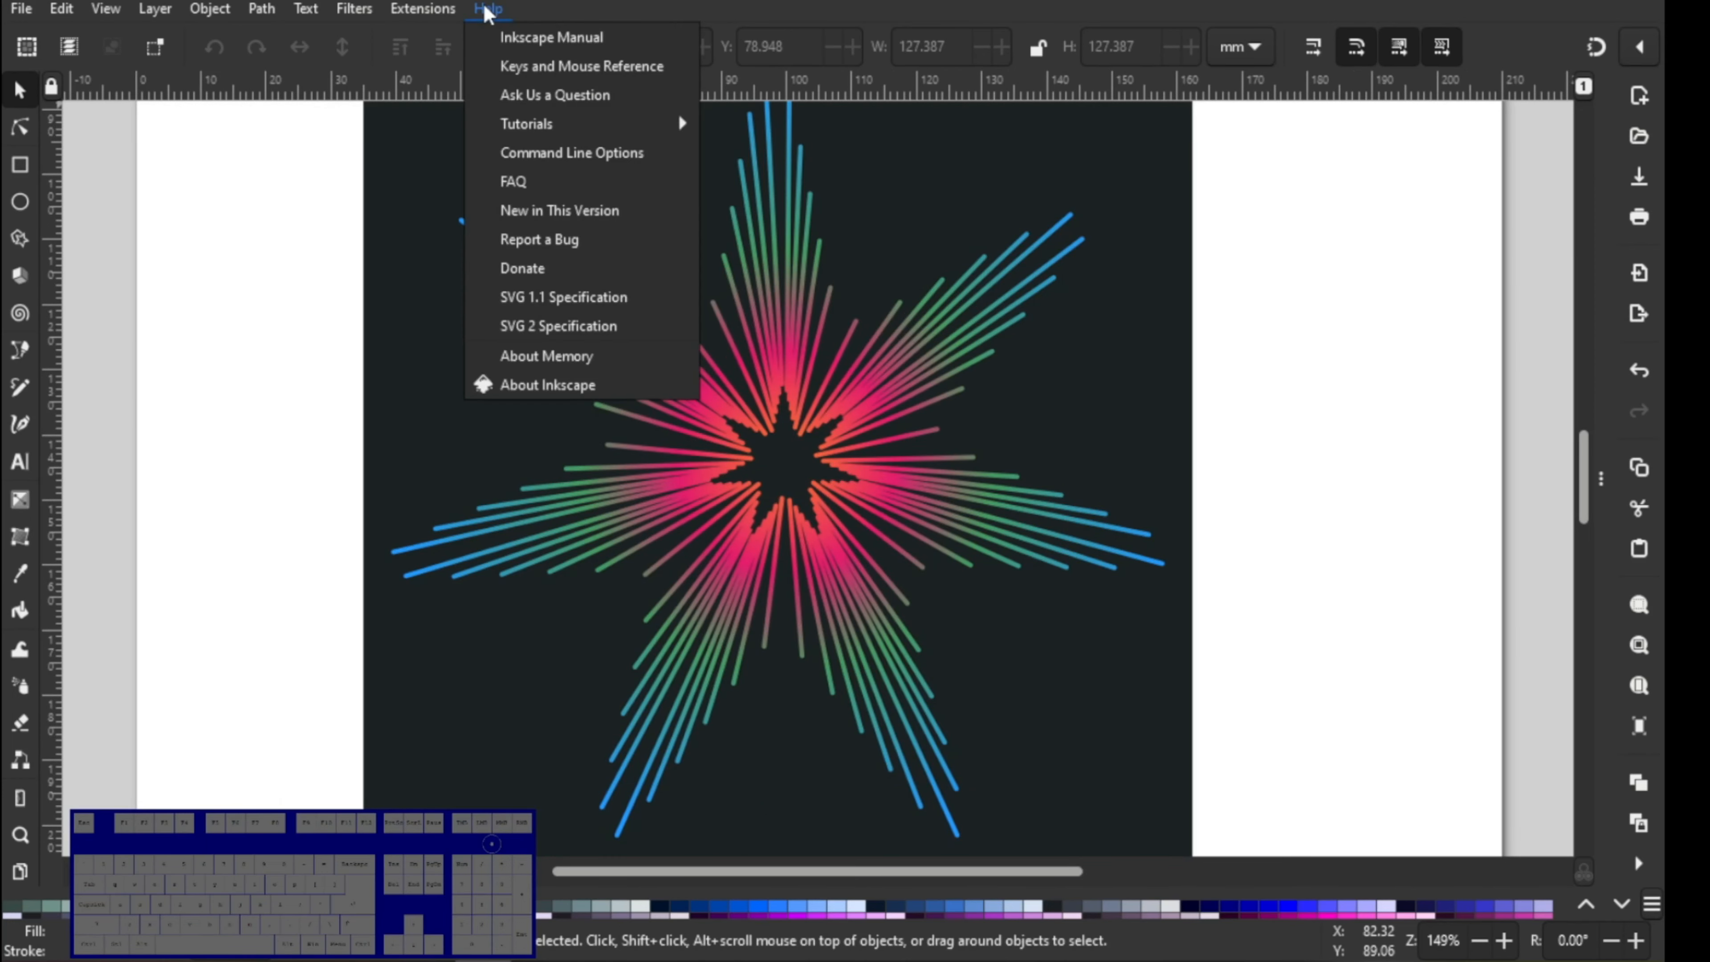
pyautogui.click(549, 385)
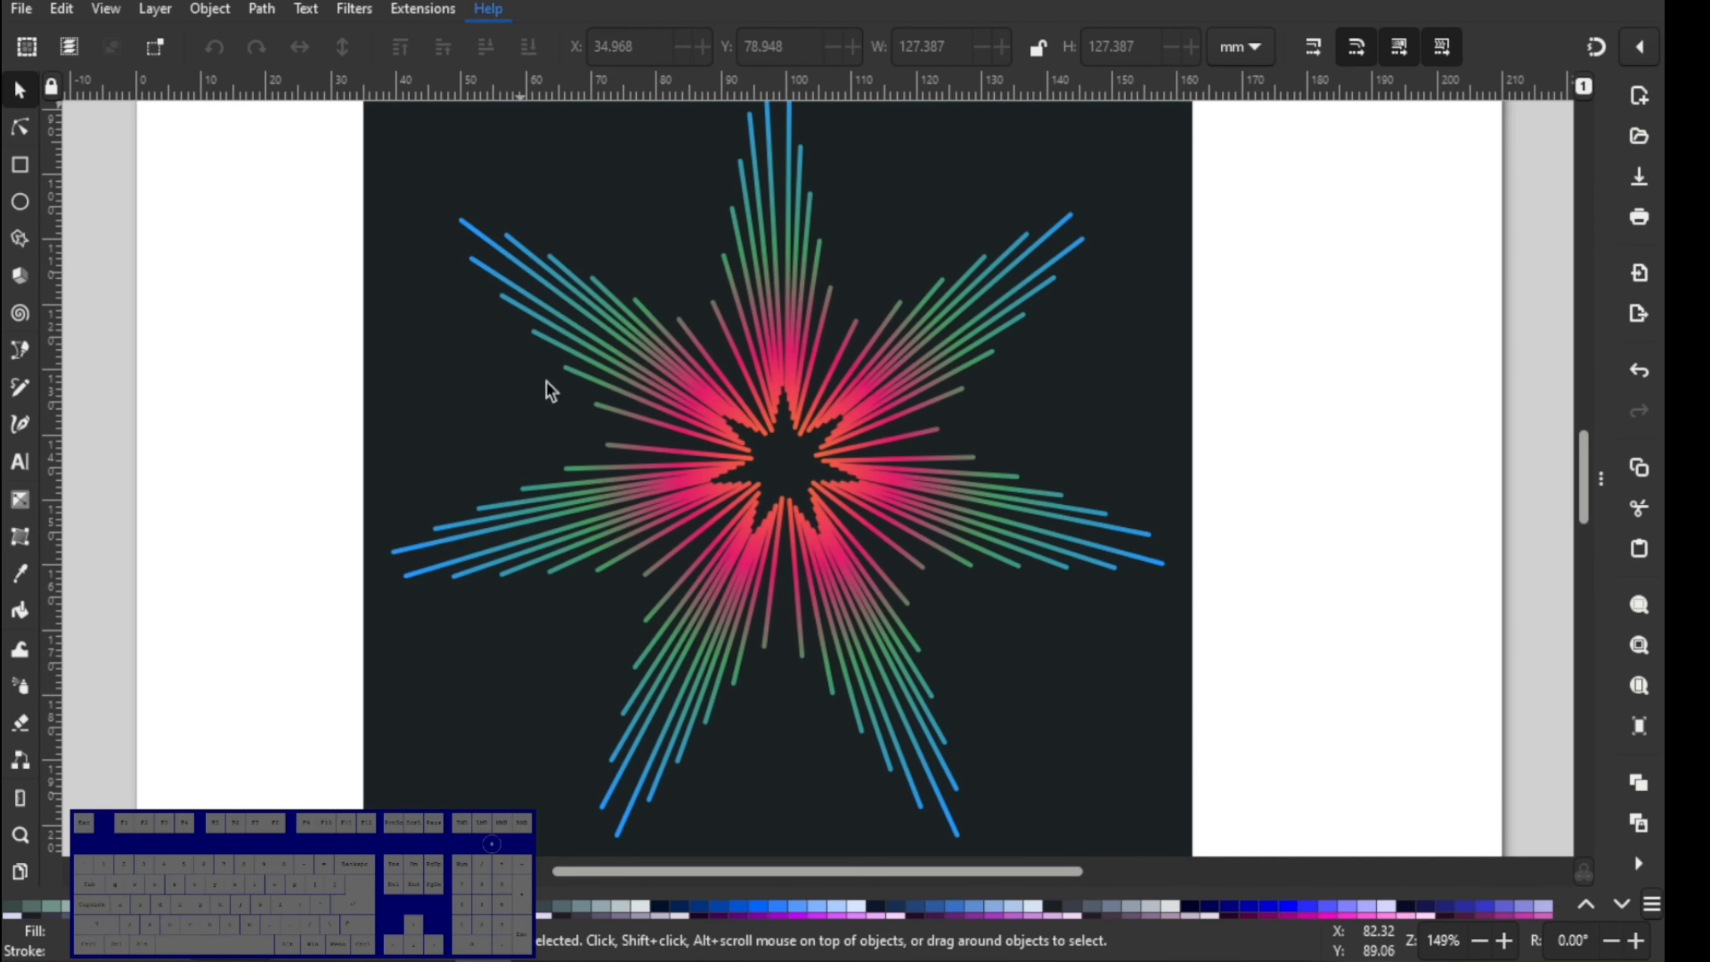
pyautogui.moveTo(439, 75); pyautogui.dragTo(769, 36)
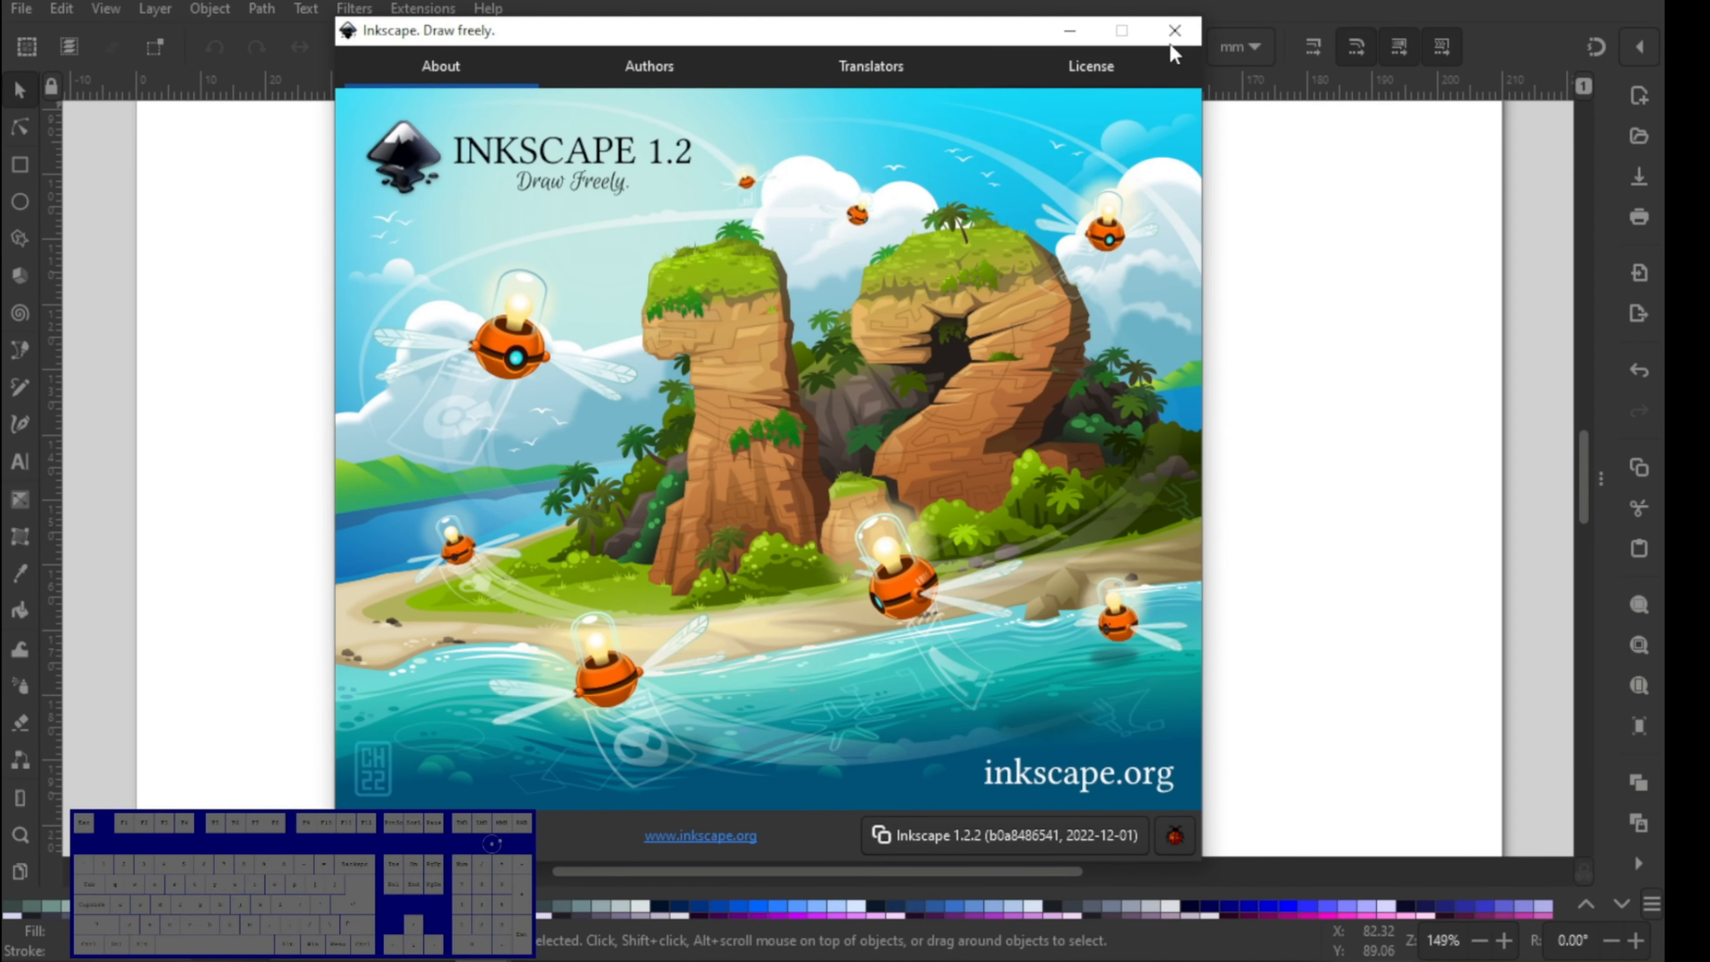
pyautogui.click(1174, 31)
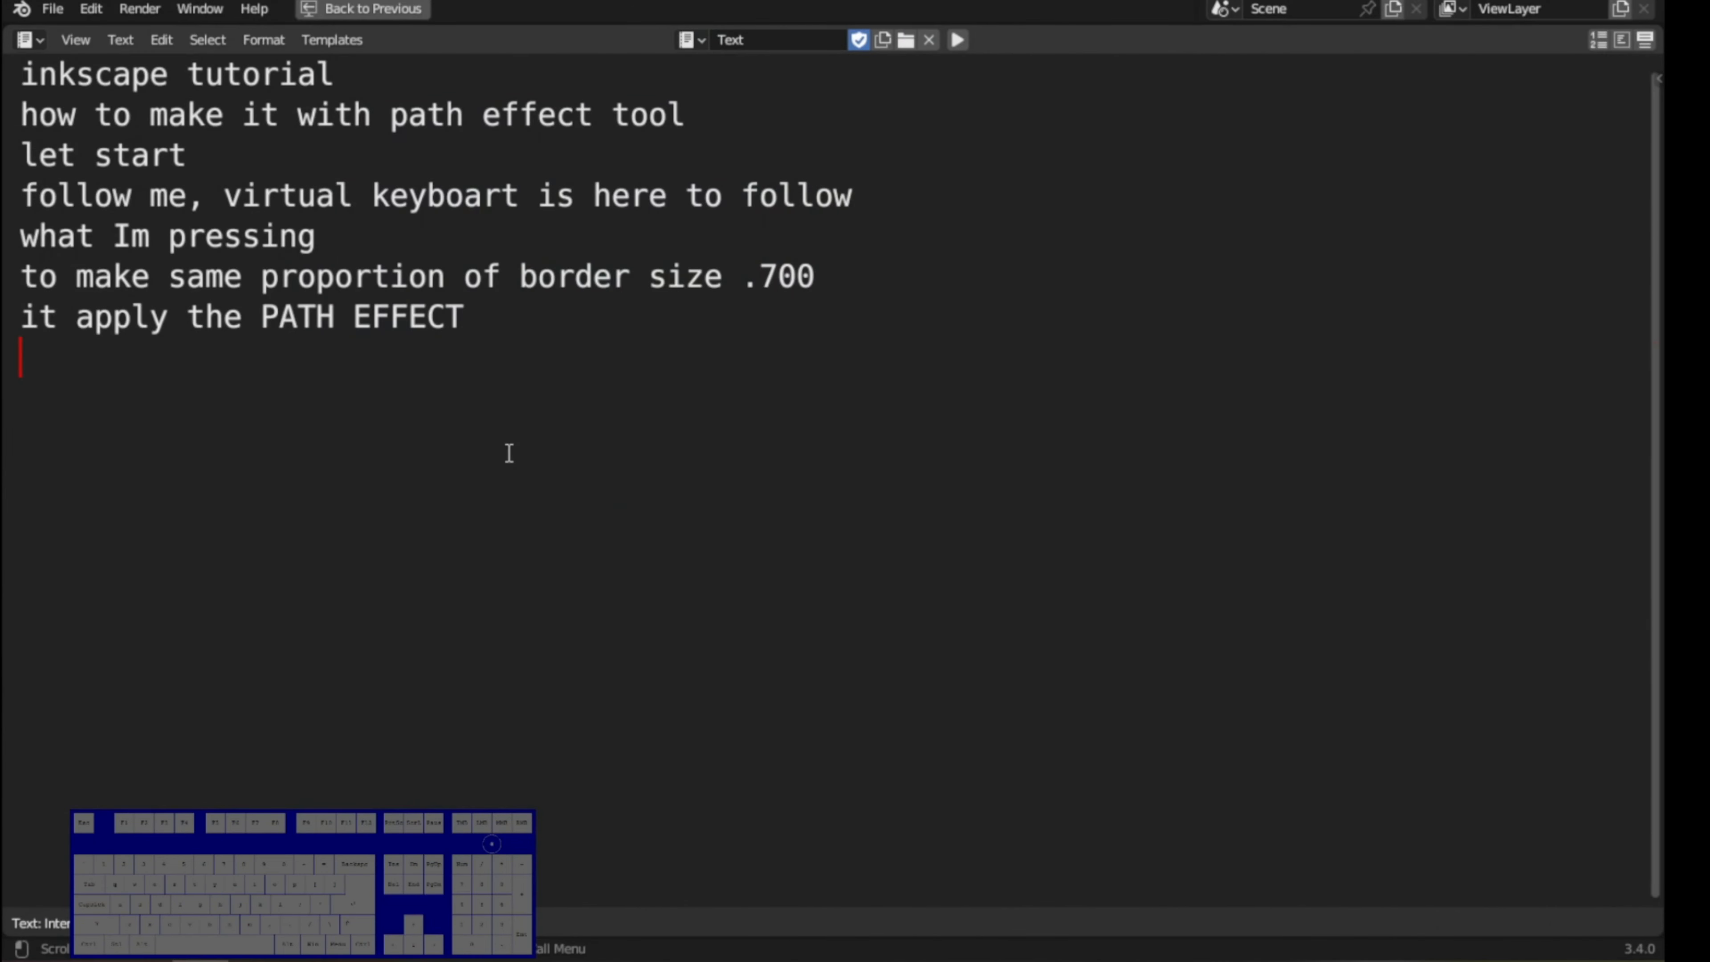
pyautogui.write('gracia')
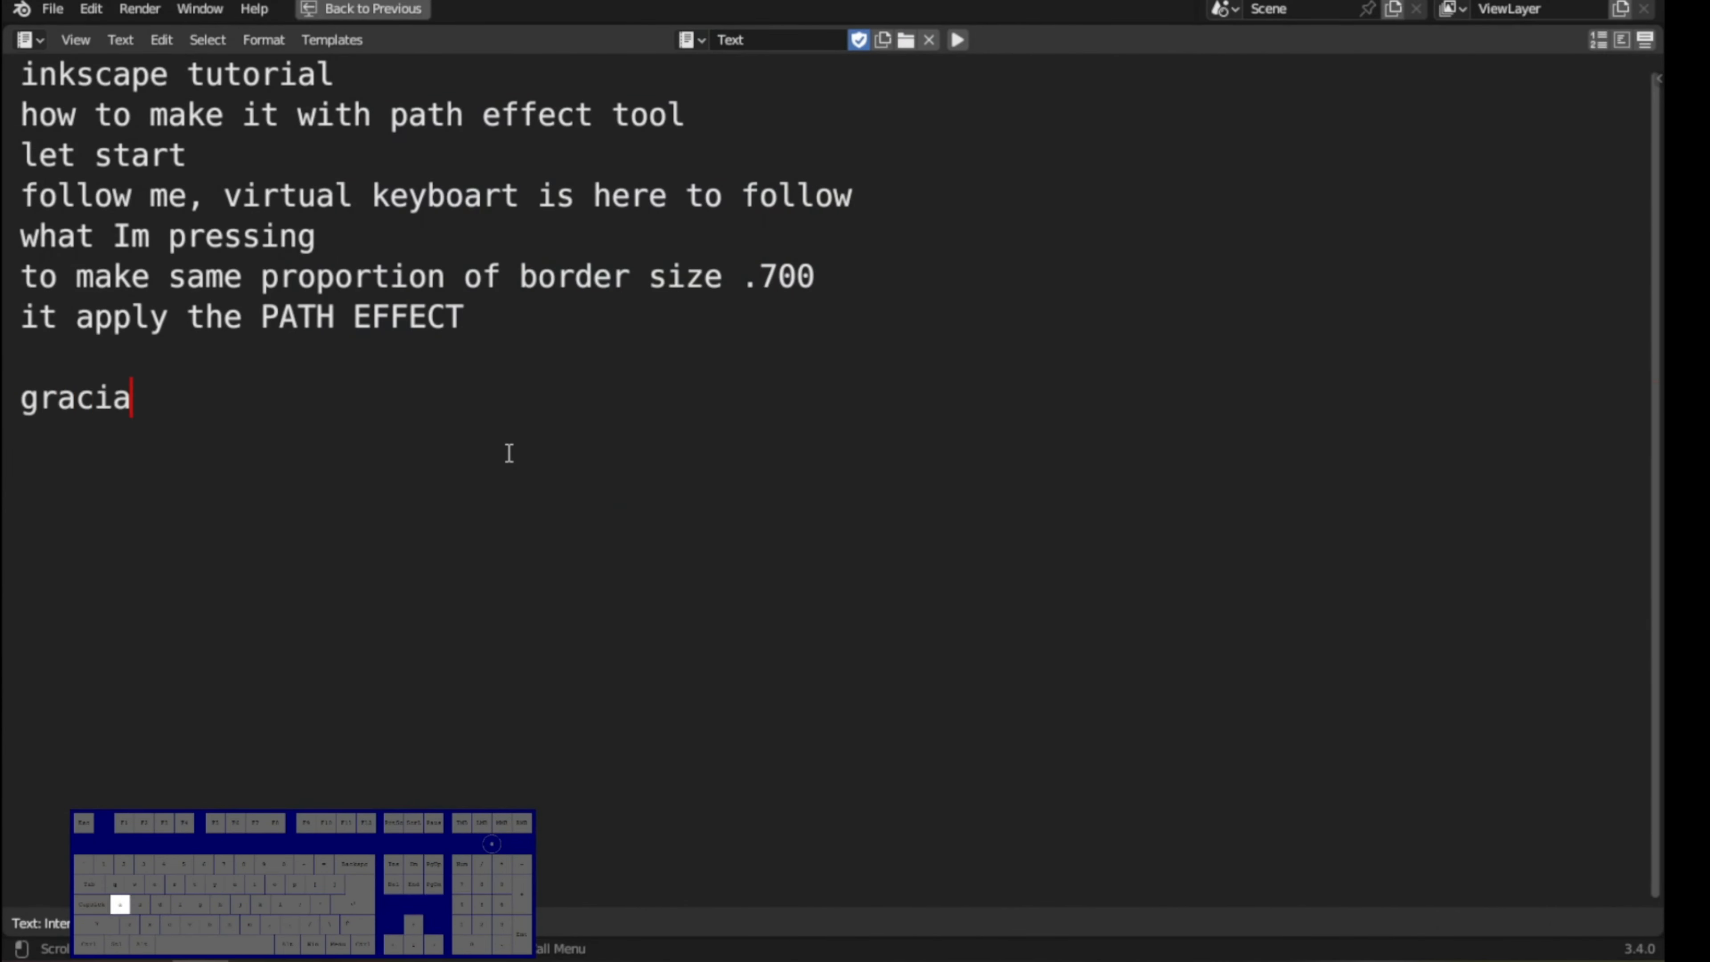
pyautogui.write('s por ver  ')
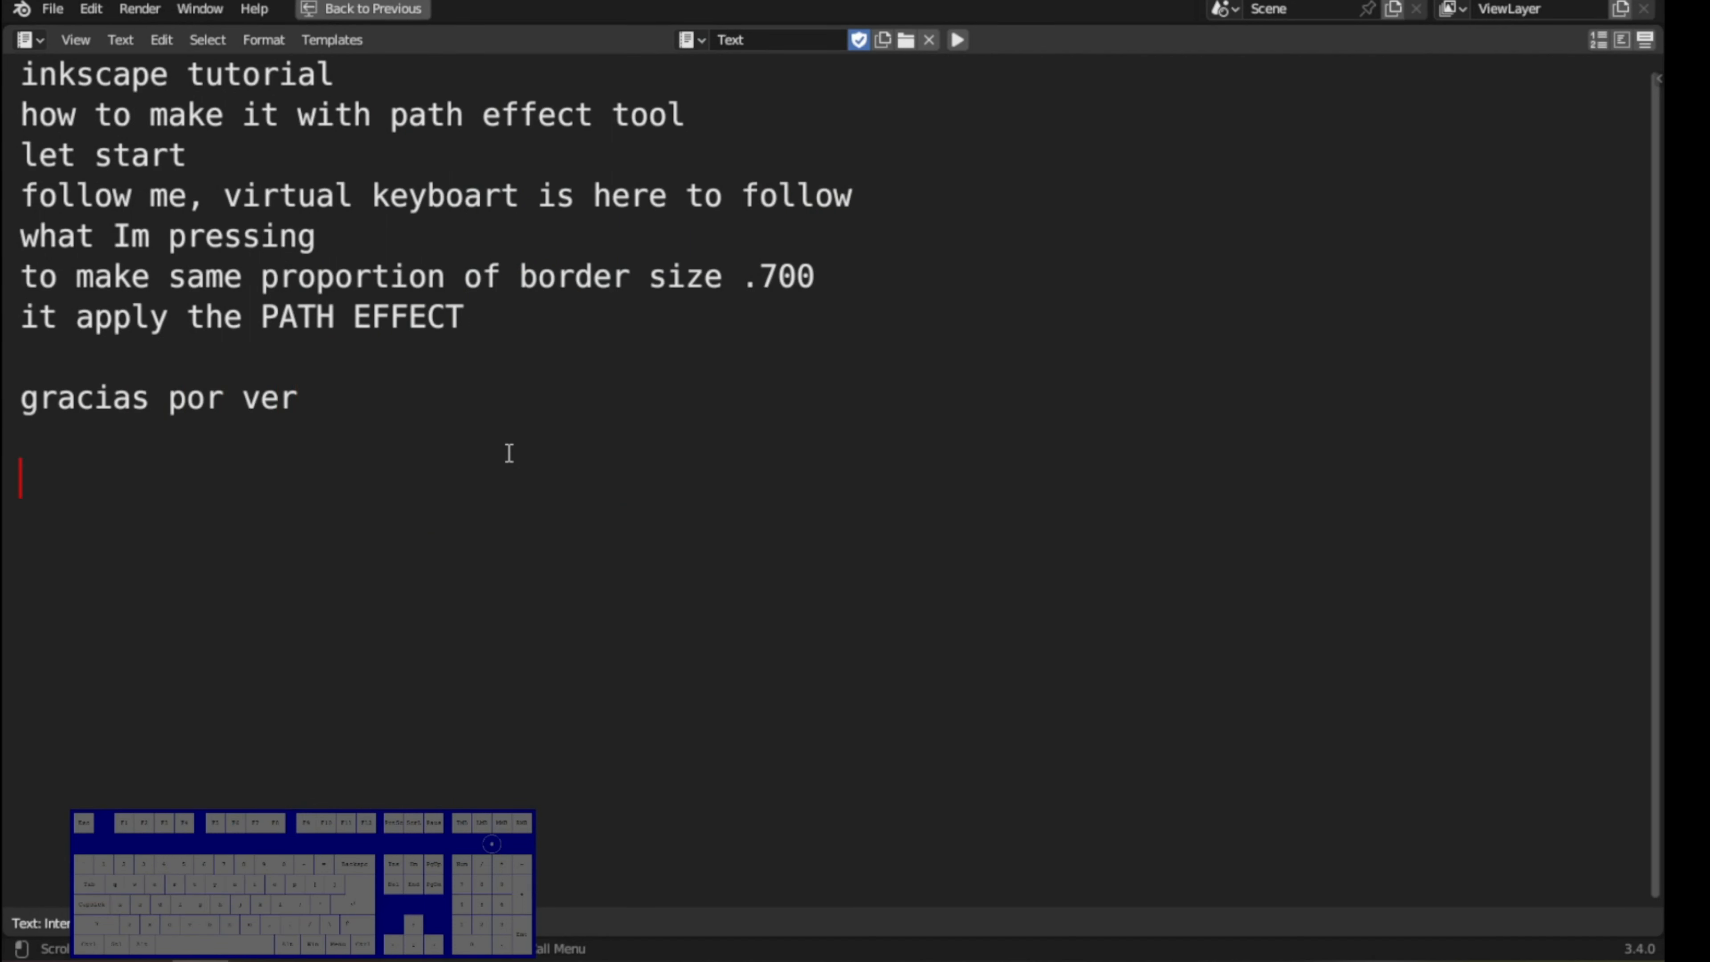
pyautogui.write('in this chann')
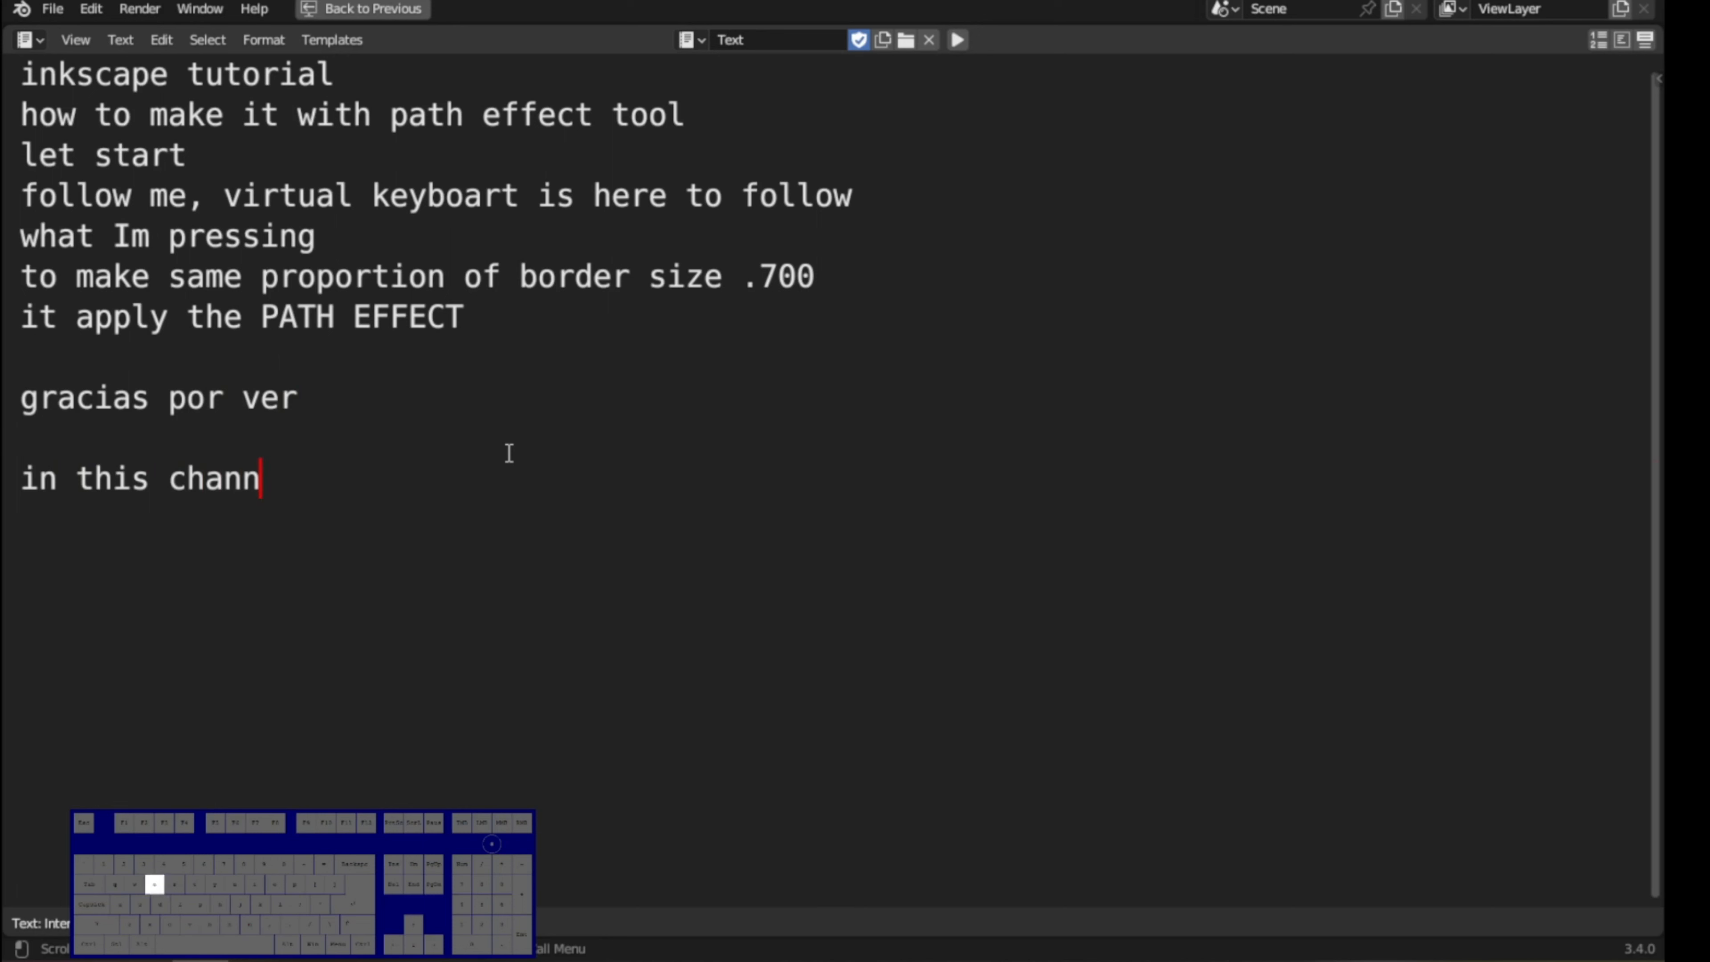
pyautogui.write('el few in')
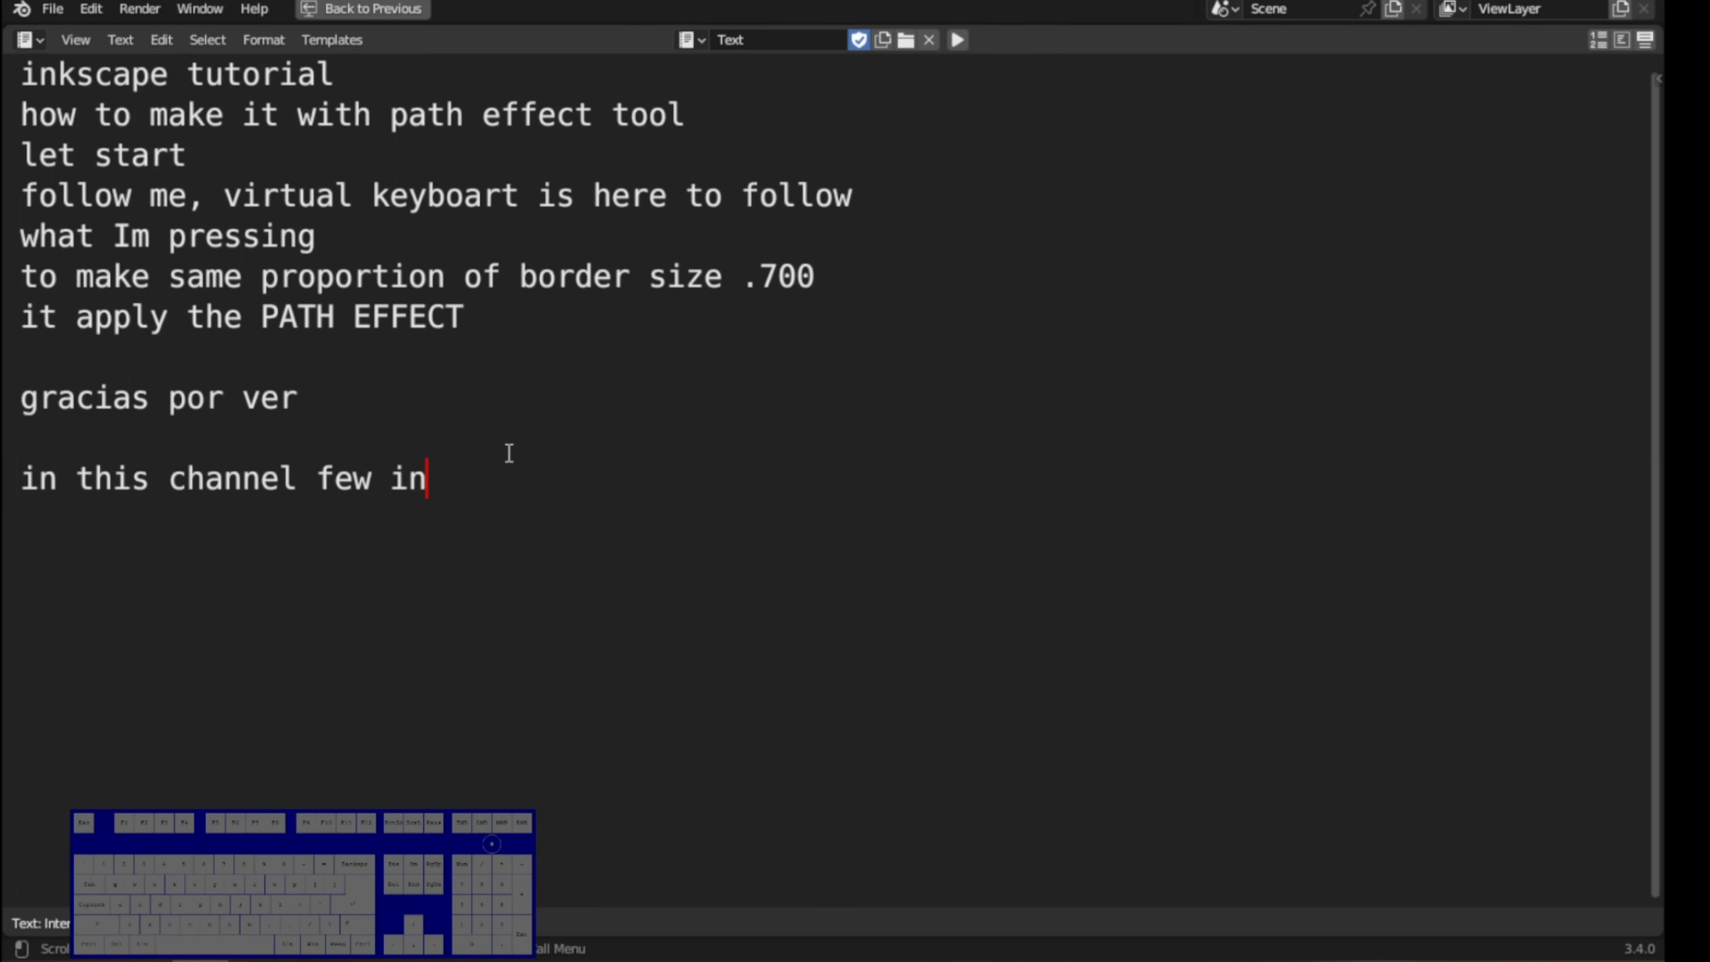
pyautogui.write('kscape tutorial are here')
pyautogui.press('Return')
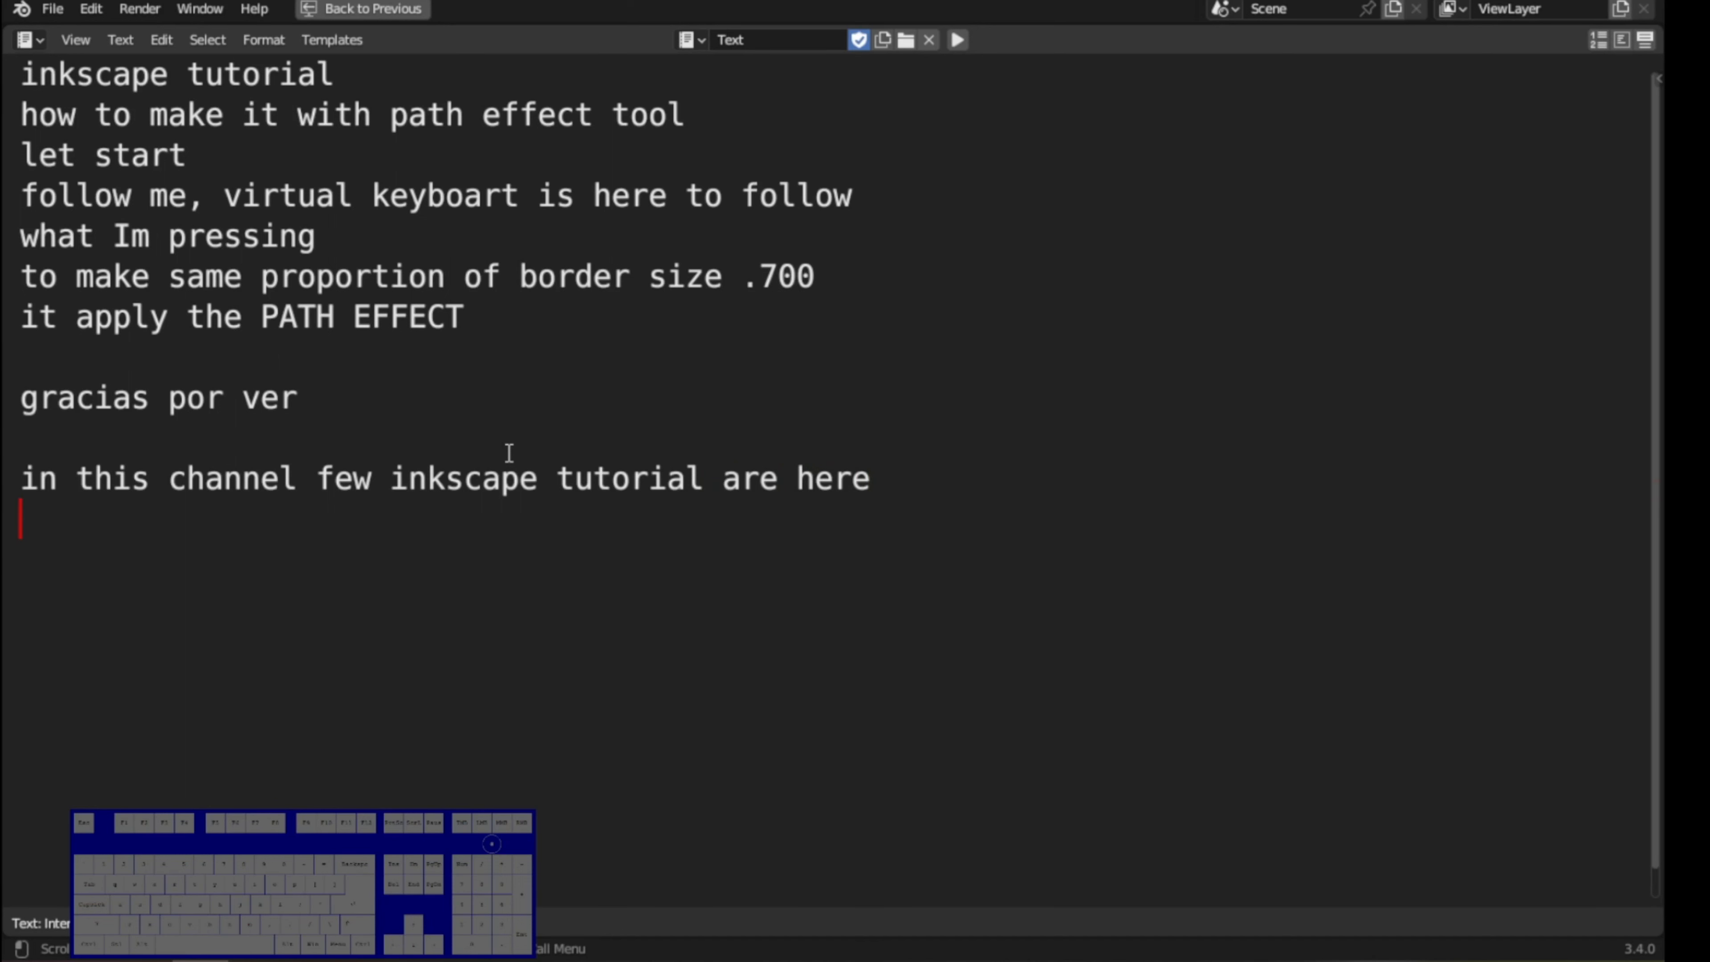
pyautogui.write('www.inks')
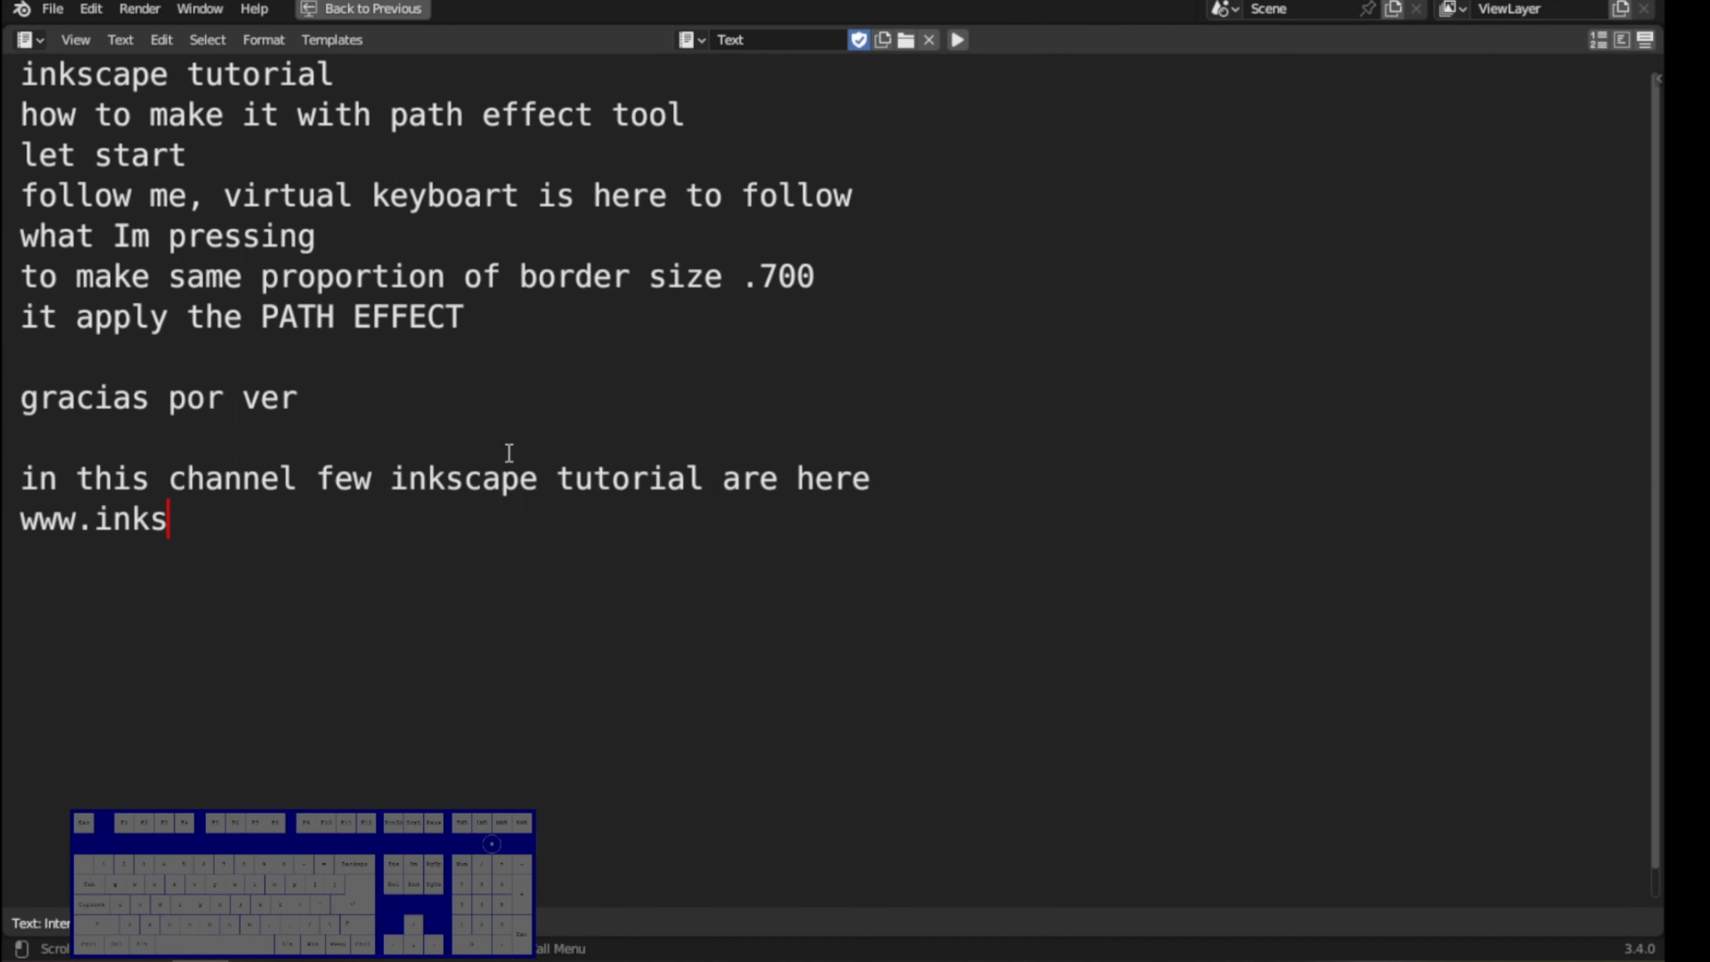
pyautogui.write('cape.org')
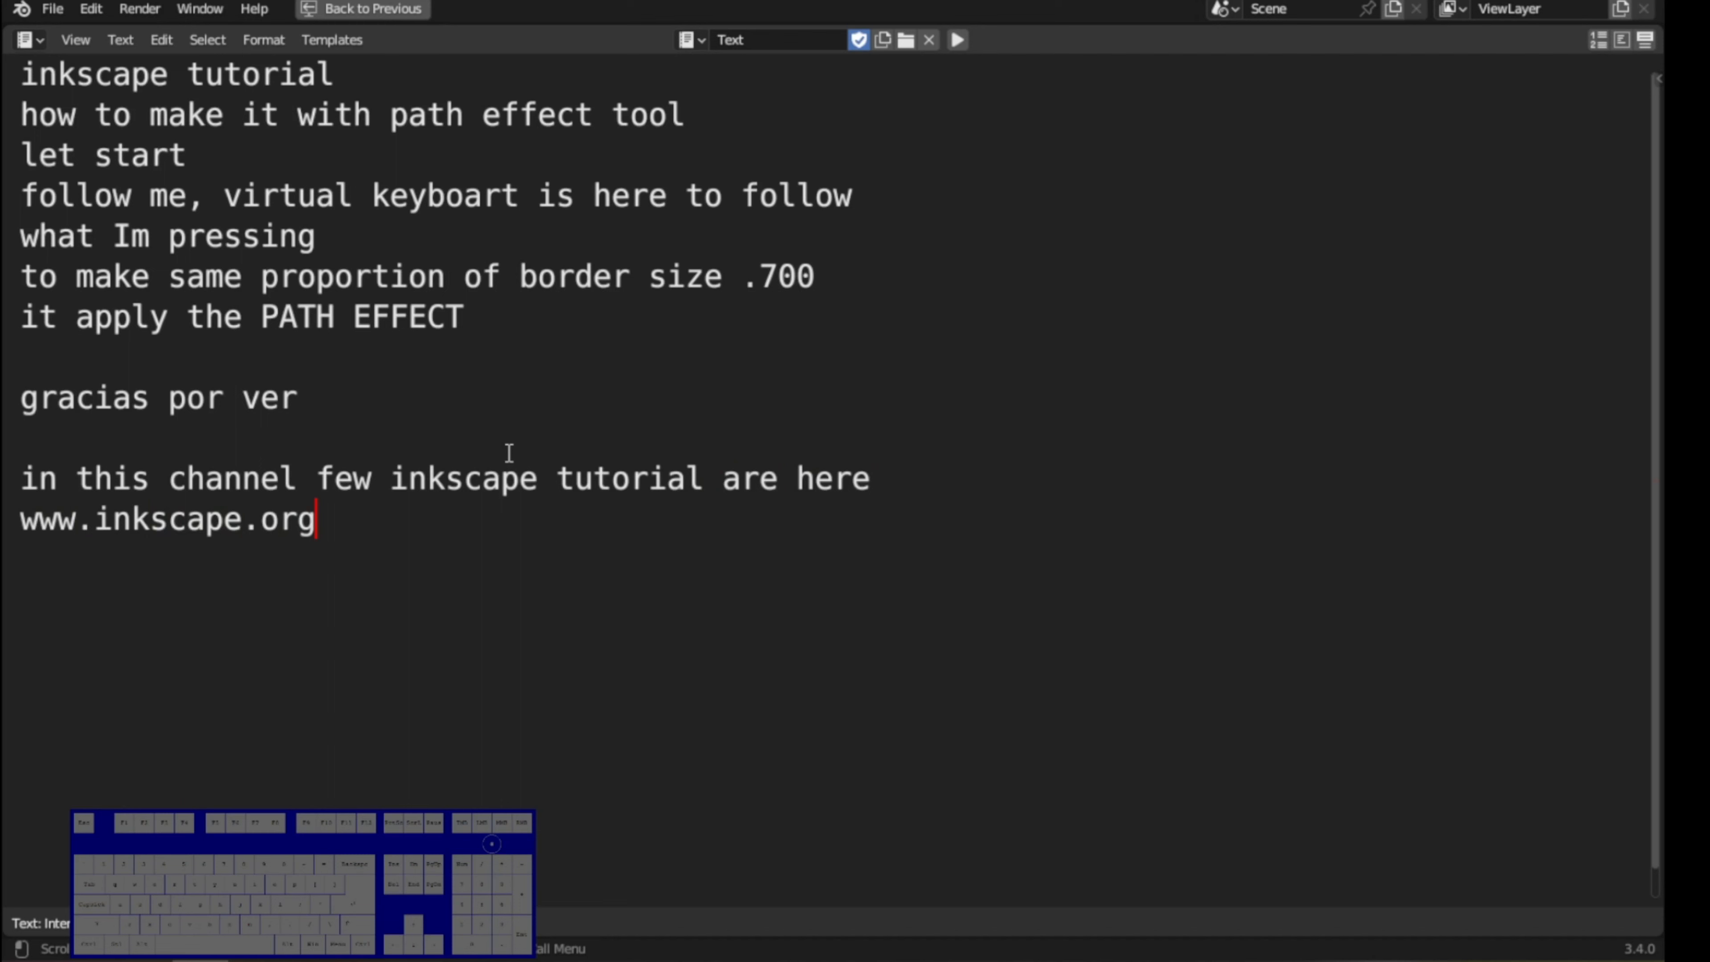